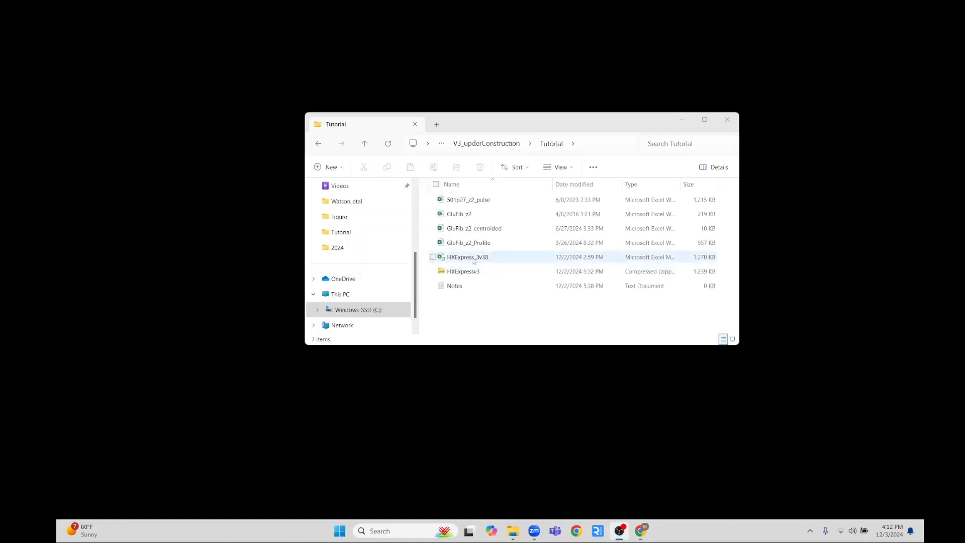
# Step: Extract the zipped HXExpressv3 archive into an HXExpressv3 folder inside the Tutorial folder
pyautogui.click(469, 276)
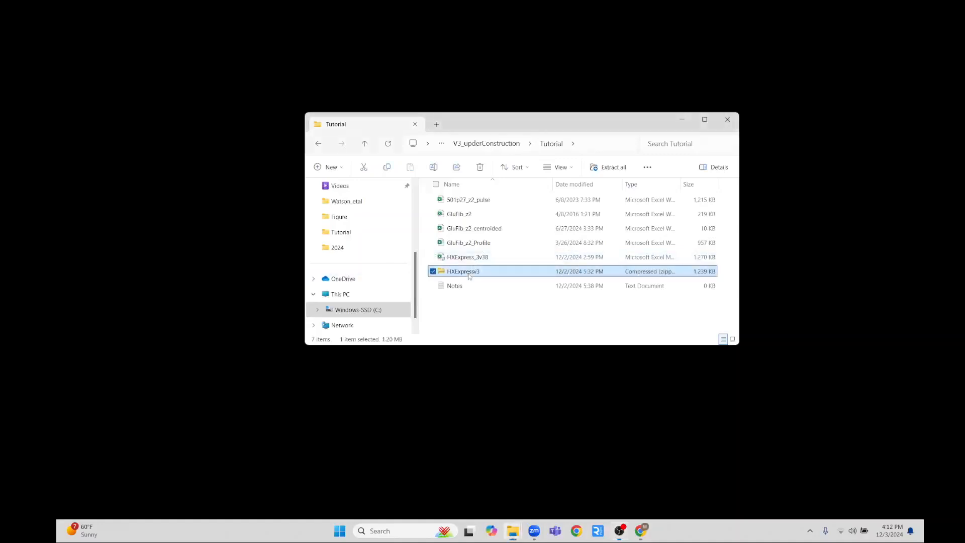
pyautogui.rightClick(468, 276)
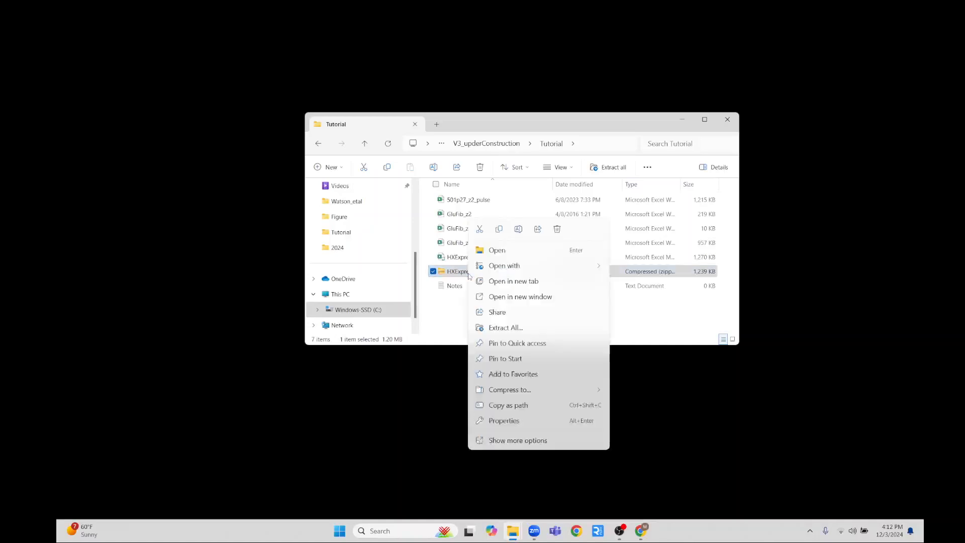
pyautogui.click(505, 328)
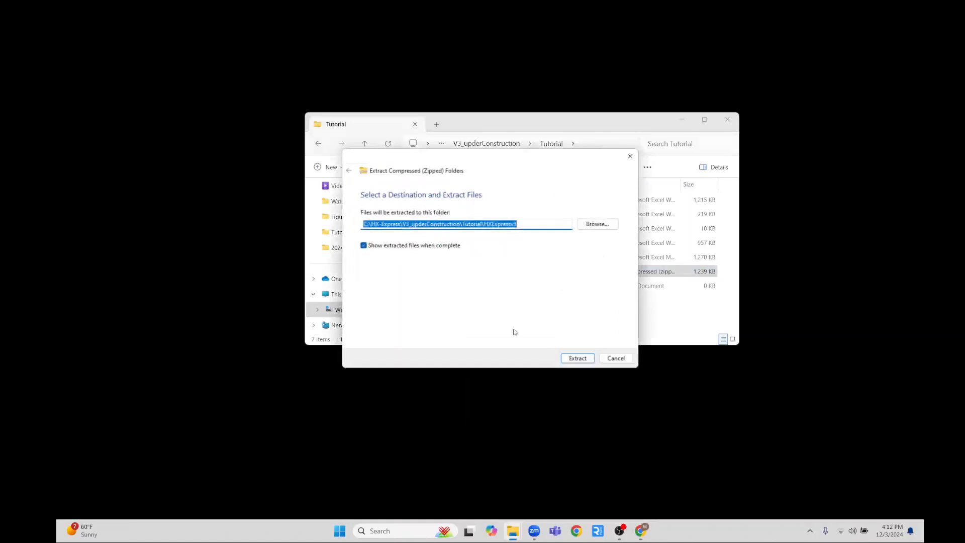
pyautogui.click(579, 358)
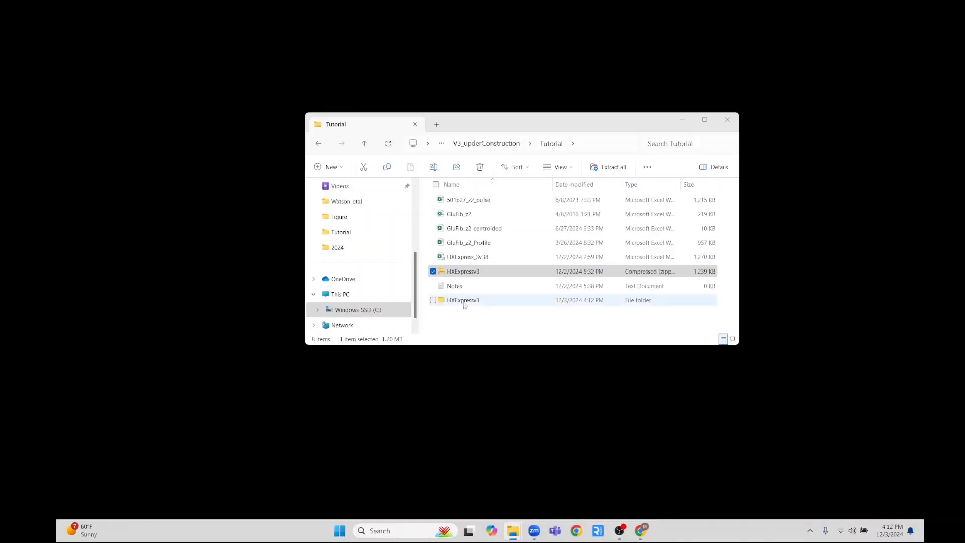
# Step: Open the HXExpress_3v38 workbook from the extracted HXExpressv3 folder
pyautogui.click(465, 304)
pyautogui.doubleClick(465, 304)
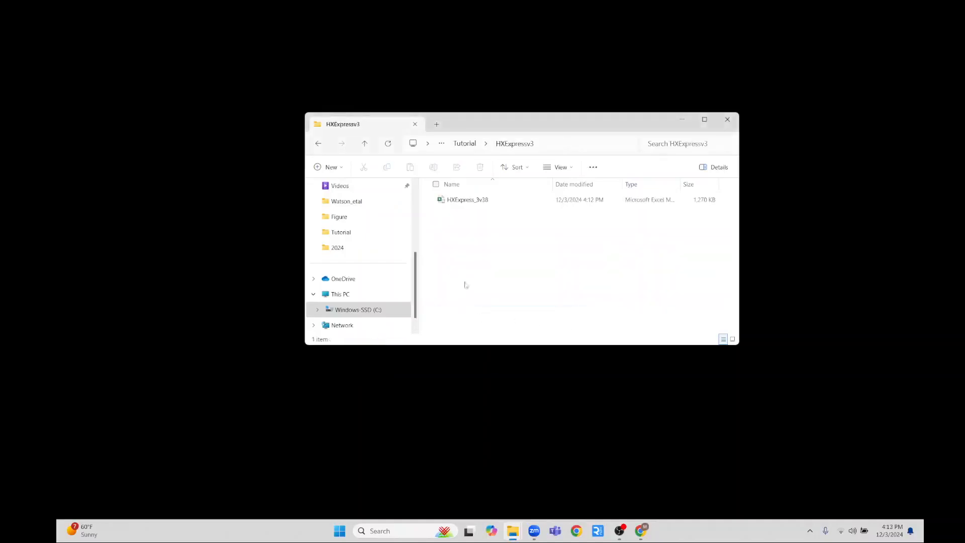
pyautogui.click(461, 201)
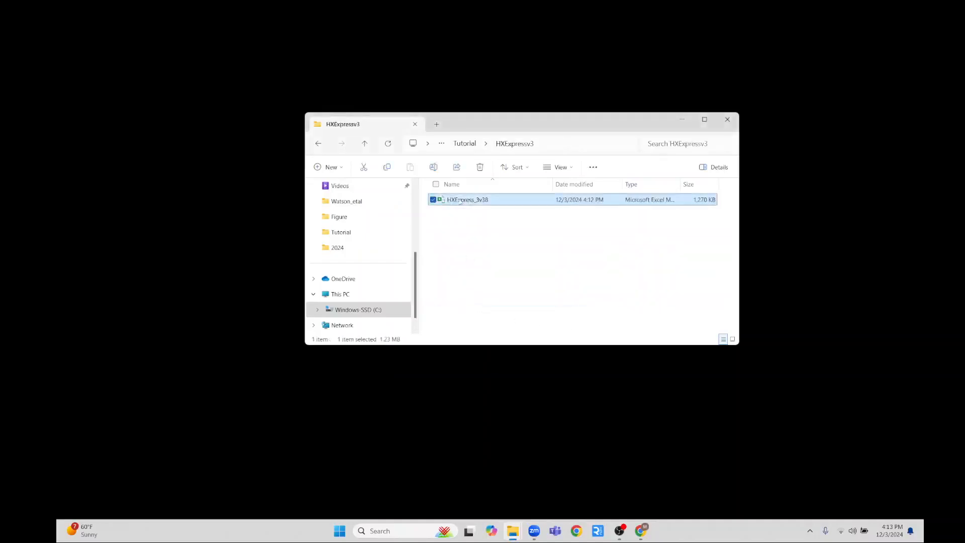
pyautogui.doubleClick(461, 201)
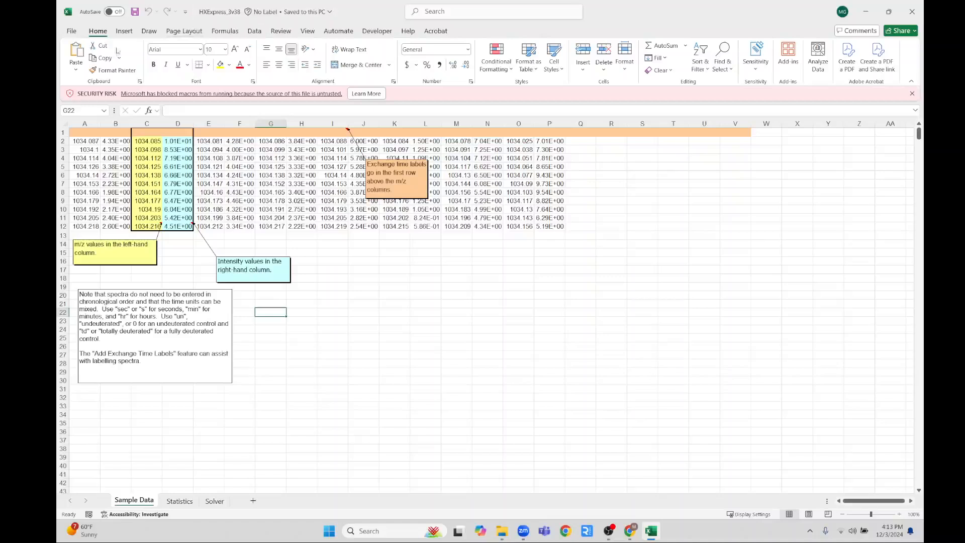
# Step: Save a macro-enabled copy of the workbook as HXExpress_3v38_v in the same folder and close it
pyautogui.click(71, 32)
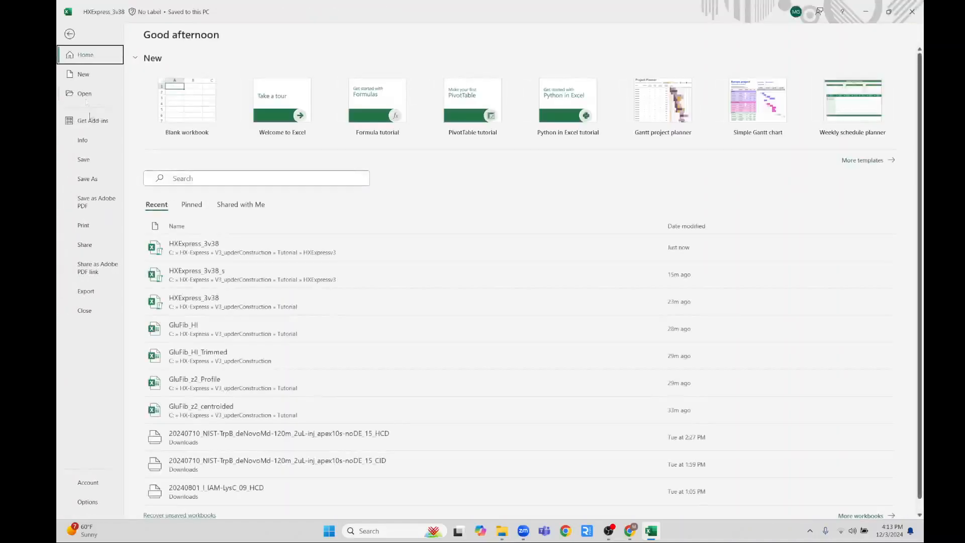
pyautogui.click(87, 178)
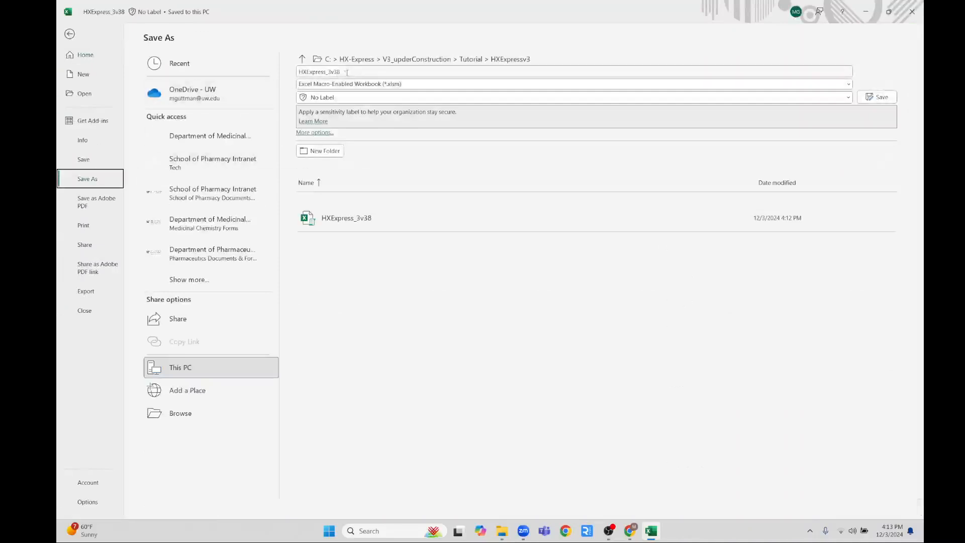
pyautogui.click(347, 72)
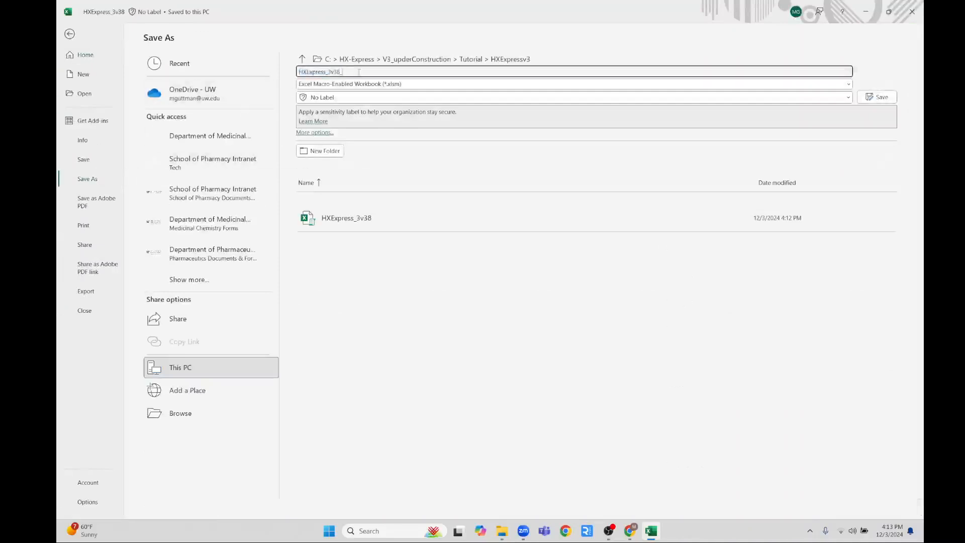
pyautogui.write('_v')
pyautogui.press('Return')
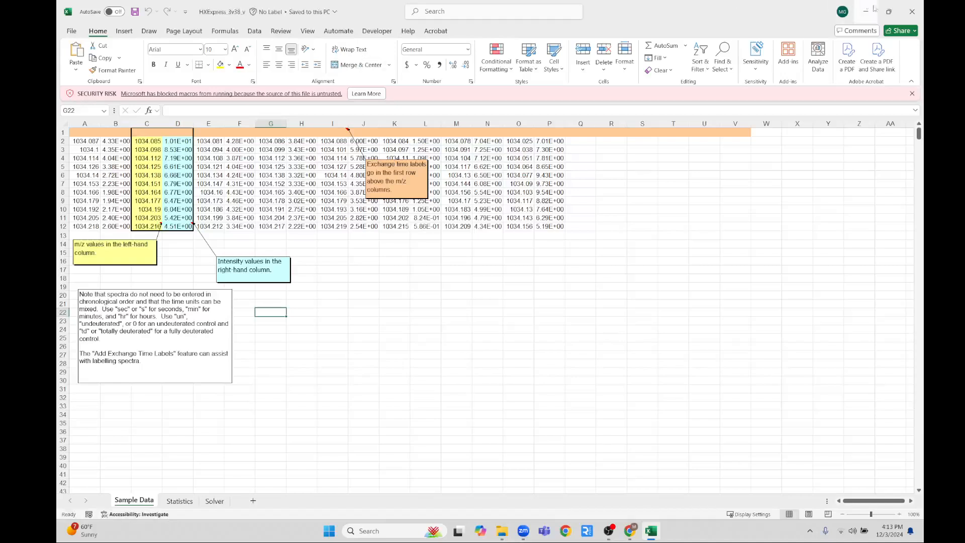
pyautogui.click(913, 10)
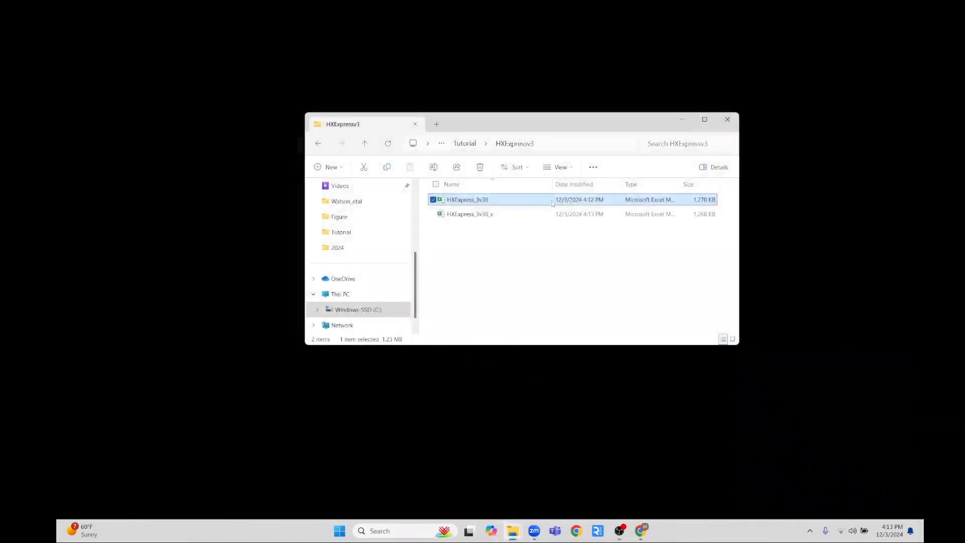
# Step: Open the HXExpress_3v38_v workbook and dismiss the HX-Express3 start-up window
pyautogui.click(493, 215)
pyautogui.doubleClick(493, 216)
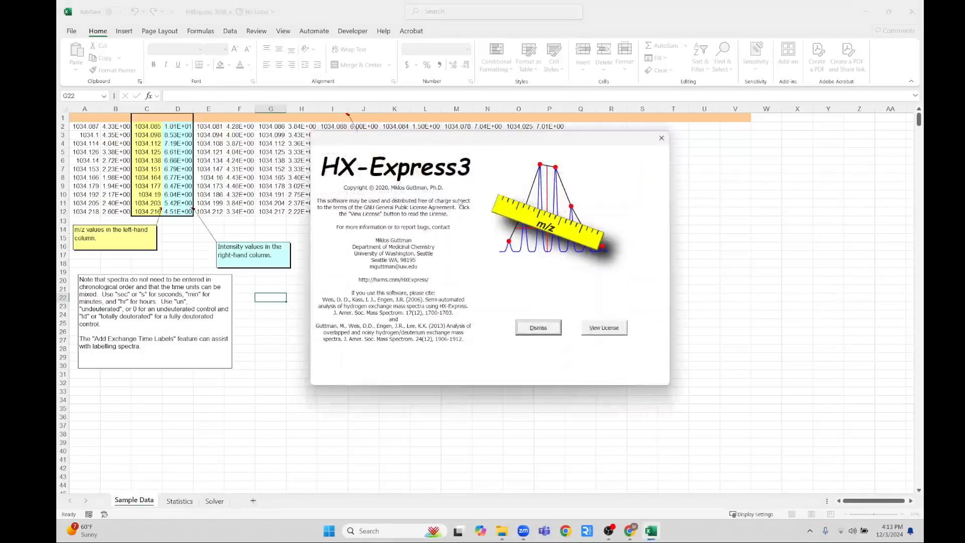
pyautogui.click(535, 328)
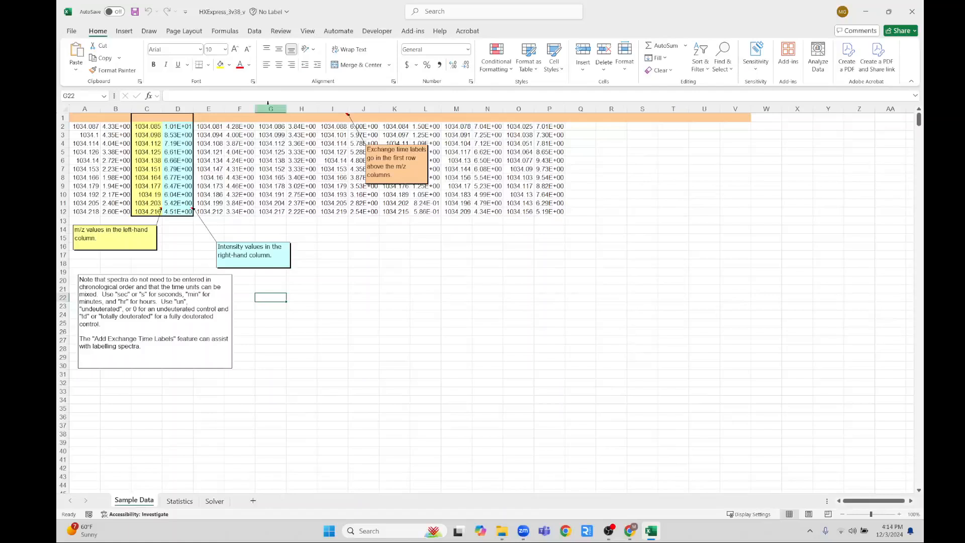
# Step: Check in the Excel add-ins list that Analysis ToolPak, Analysis ToolPak - VBA and Solver Add-in are enabled
pyautogui.click(71, 32)
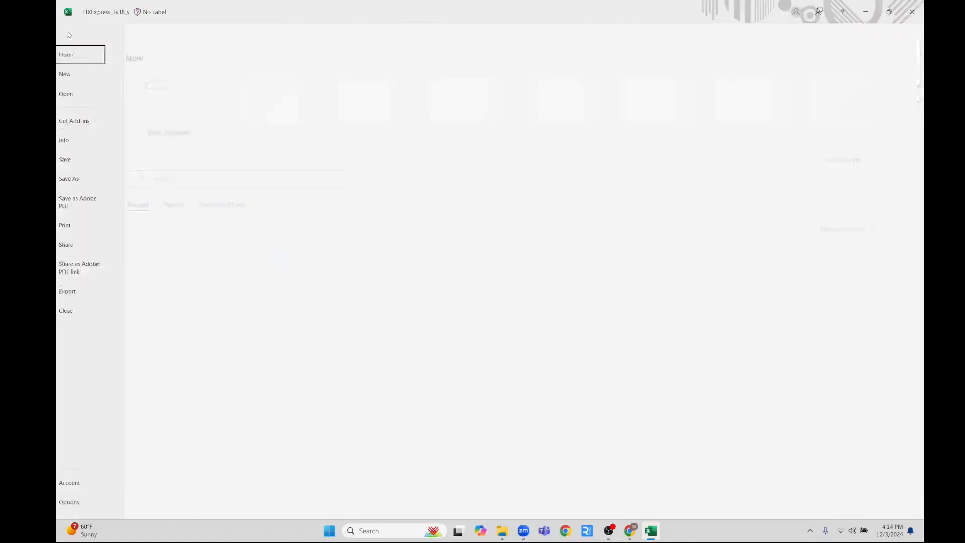
pyautogui.click(88, 501)
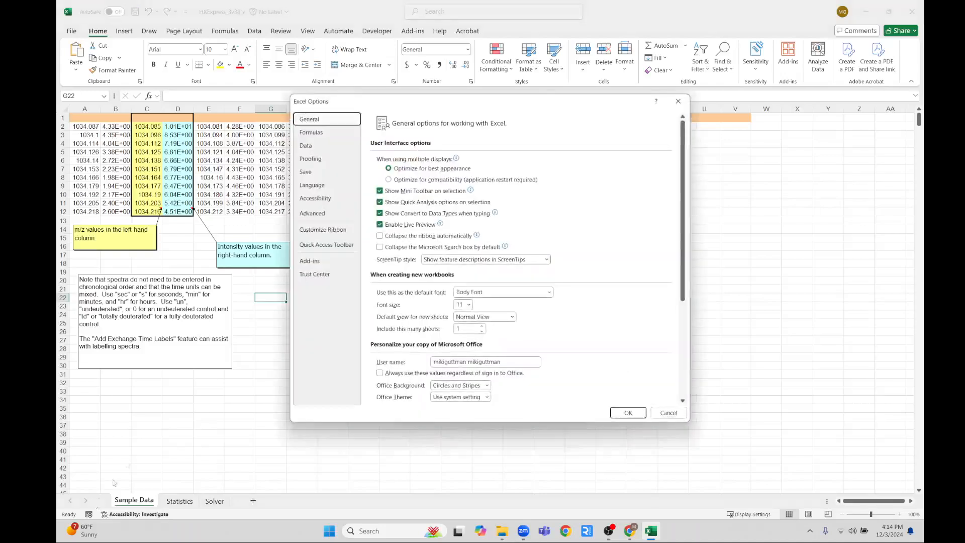
pyautogui.click(322, 262)
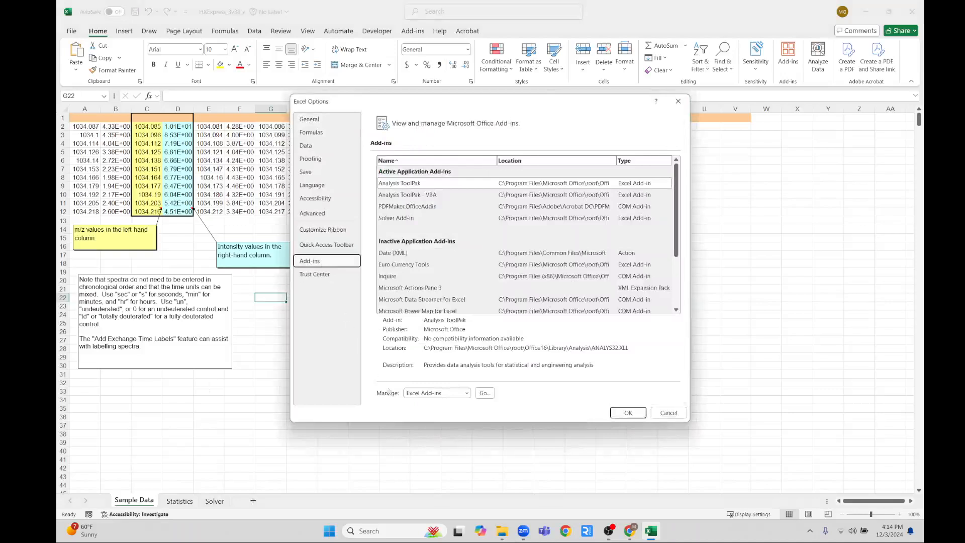
pyautogui.click(483, 394)
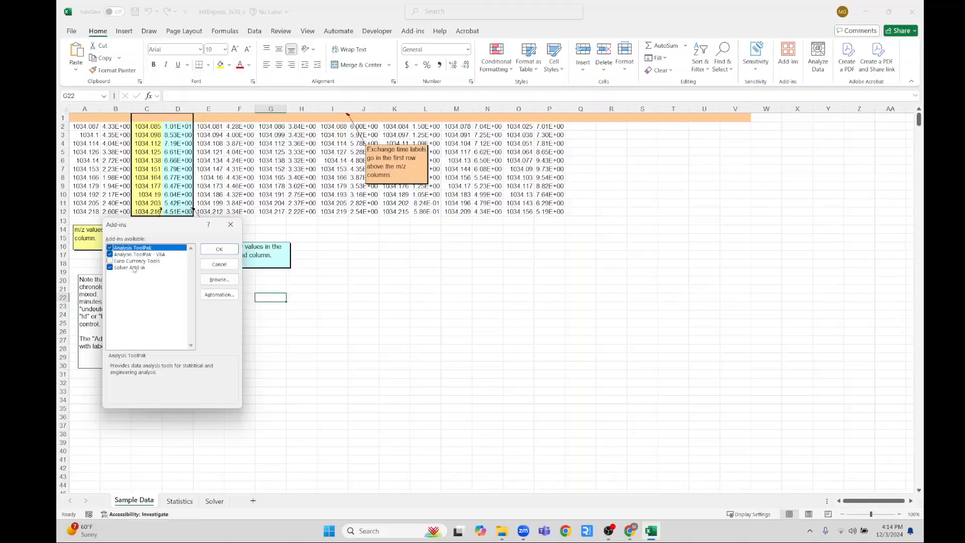
pyautogui.click(220, 249)
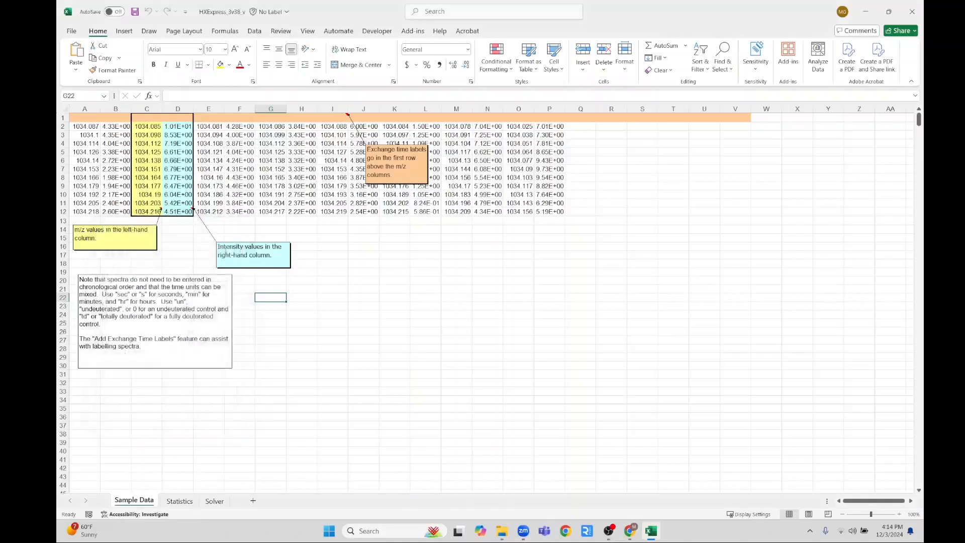
# Step: Check in the Trust Center macro settings that VBA macros, Excel 4.0 macros and trusted access to the VBA project object model are enabled
pyautogui.click(72, 31)
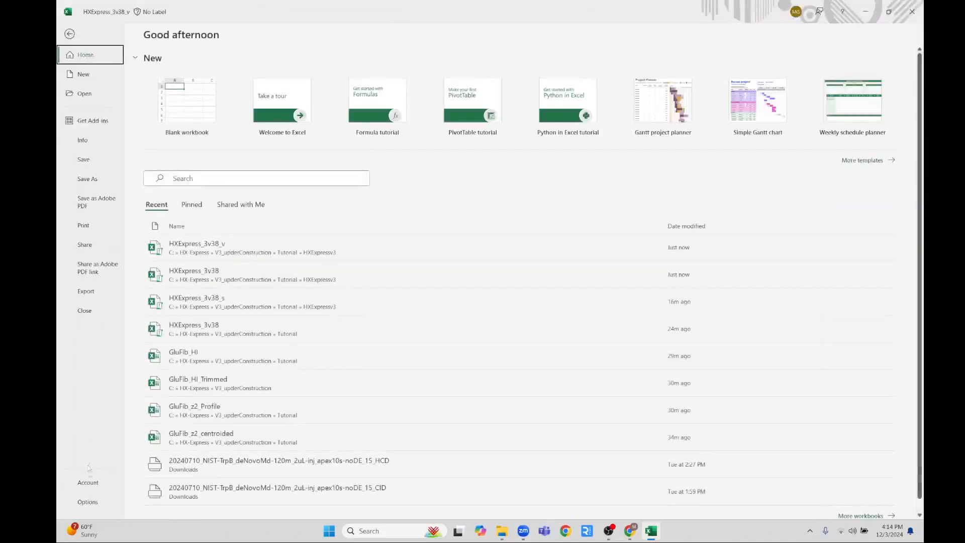
pyautogui.click(94, 501)
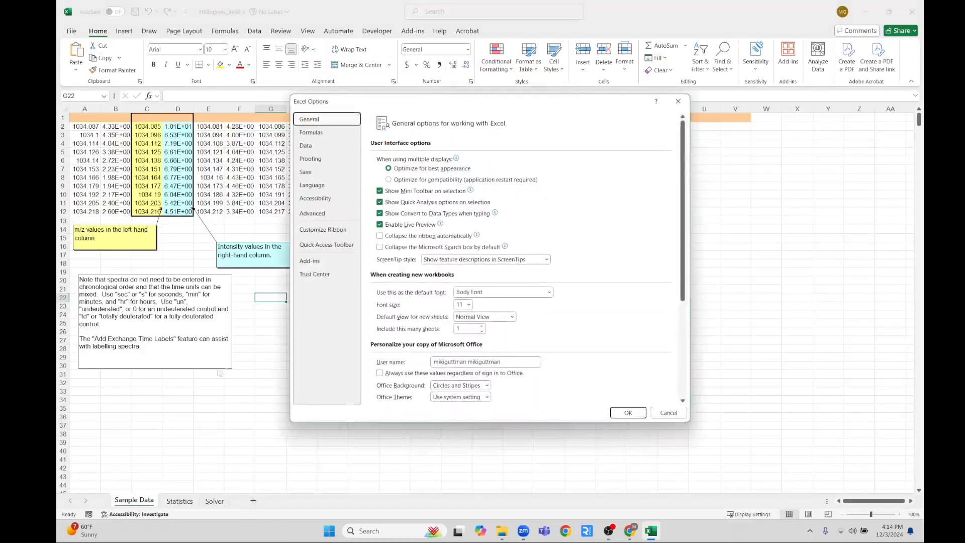
pyautogui.click(331, 276)
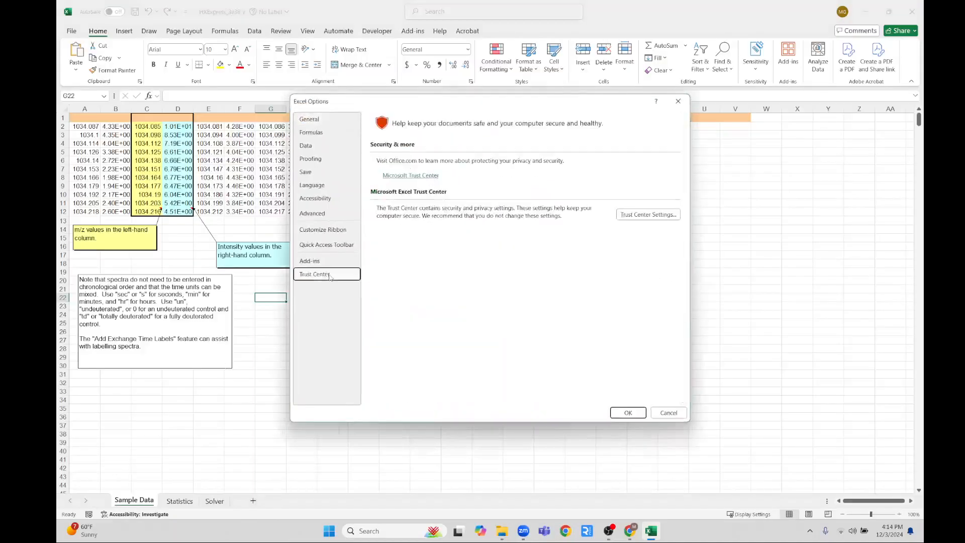
pyautogui.click(652, 219)
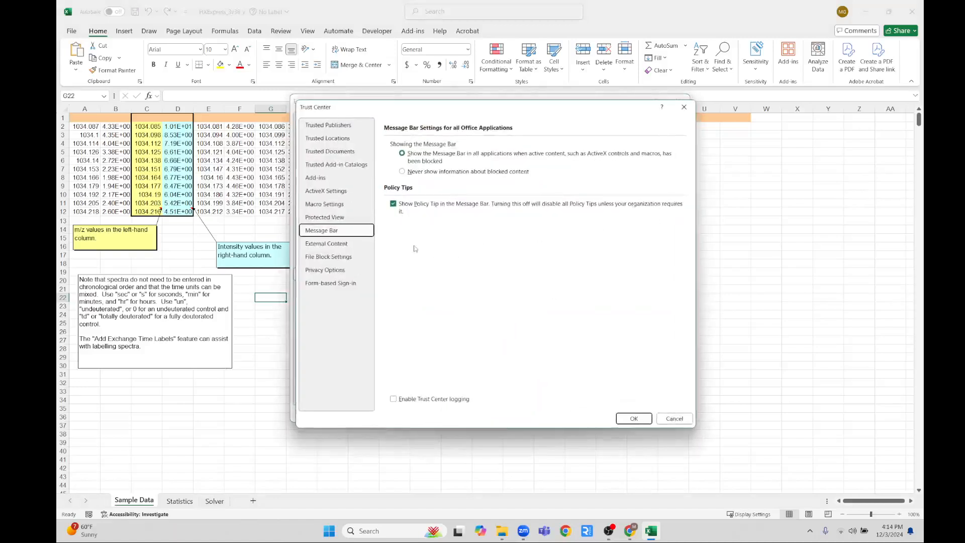
pyautogui.click(325, 205)
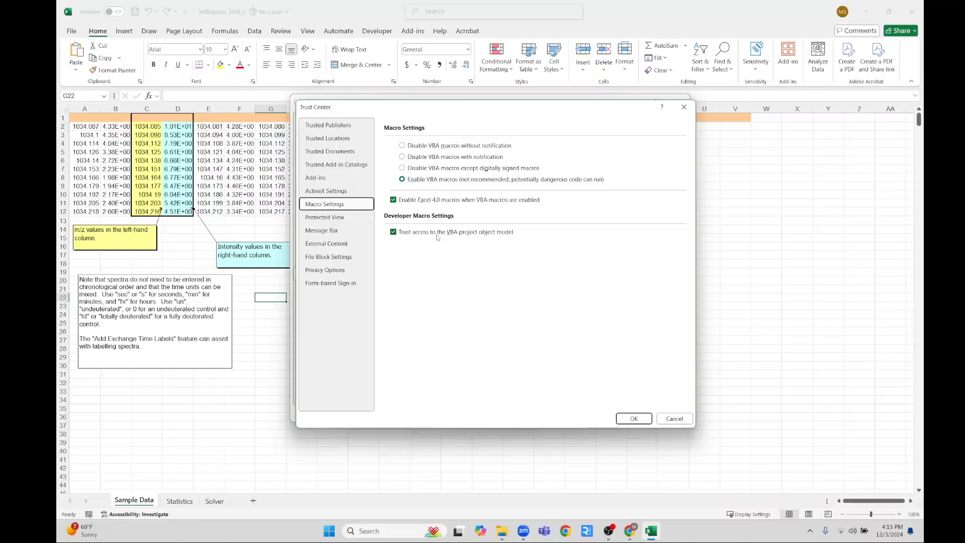
pyautogui.click(638, 418)
pyautogui.click(637, 414)
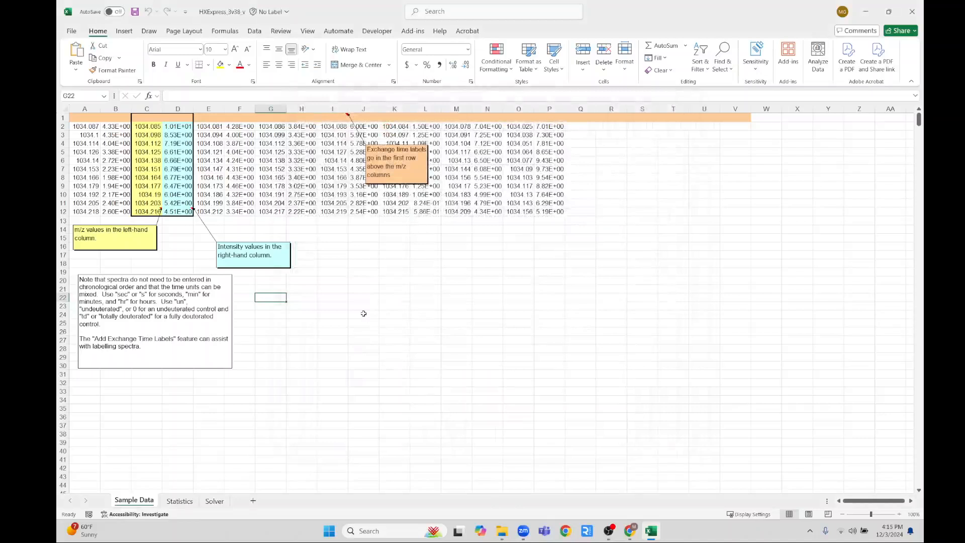
# Step: Check in the ribbon customization options that the Developer tab is enabled among the main tabs
pyautogui.click(378, 31)
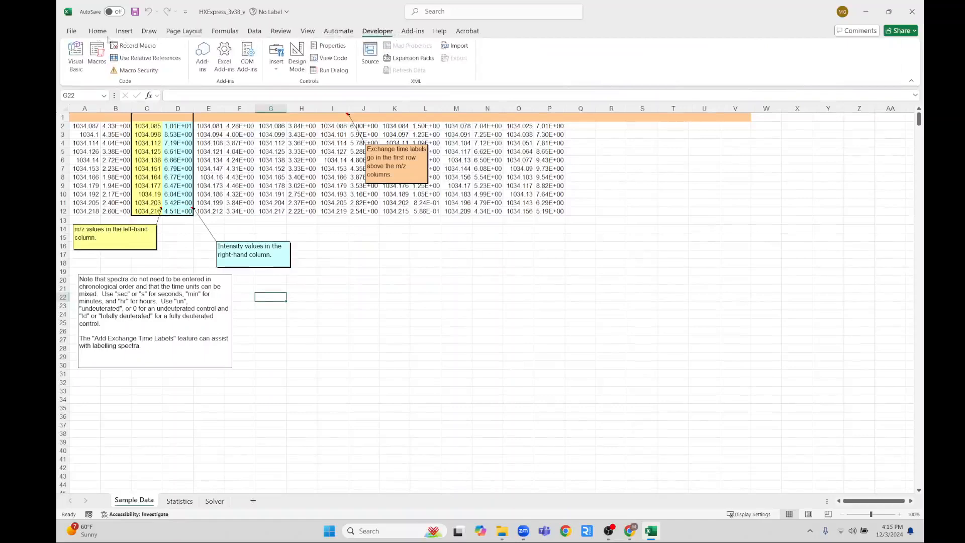
pyautogui.click(71, 31)
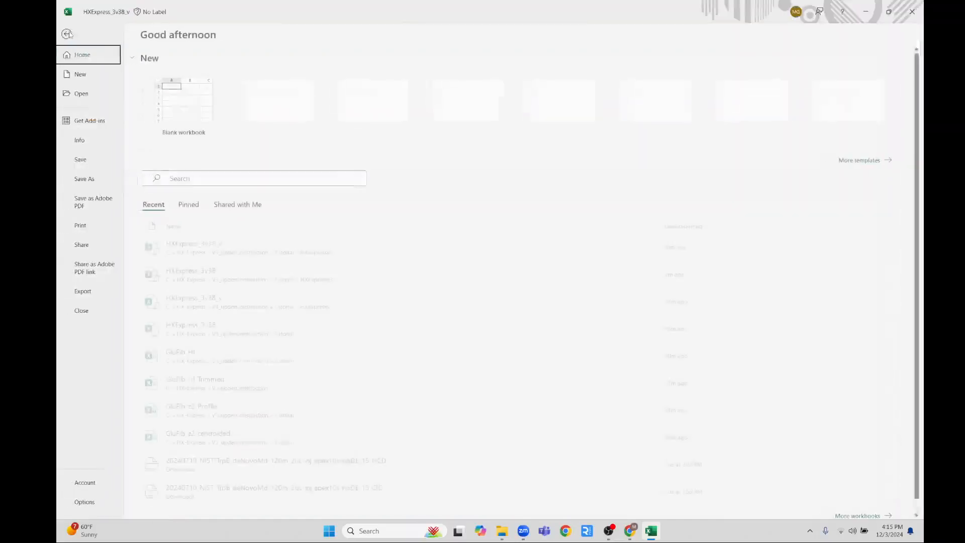
pyautogui.click(88, 502)
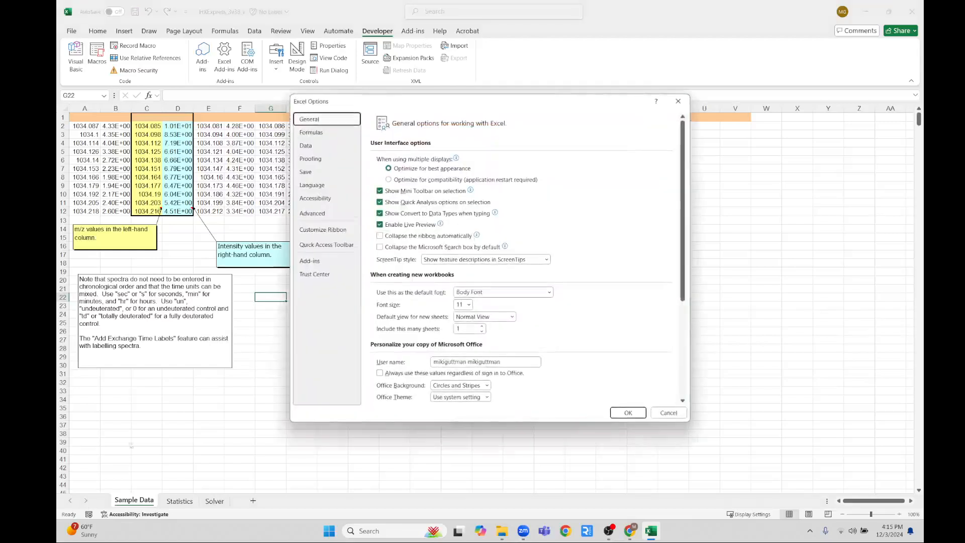
pyautogui.click(334, 231)
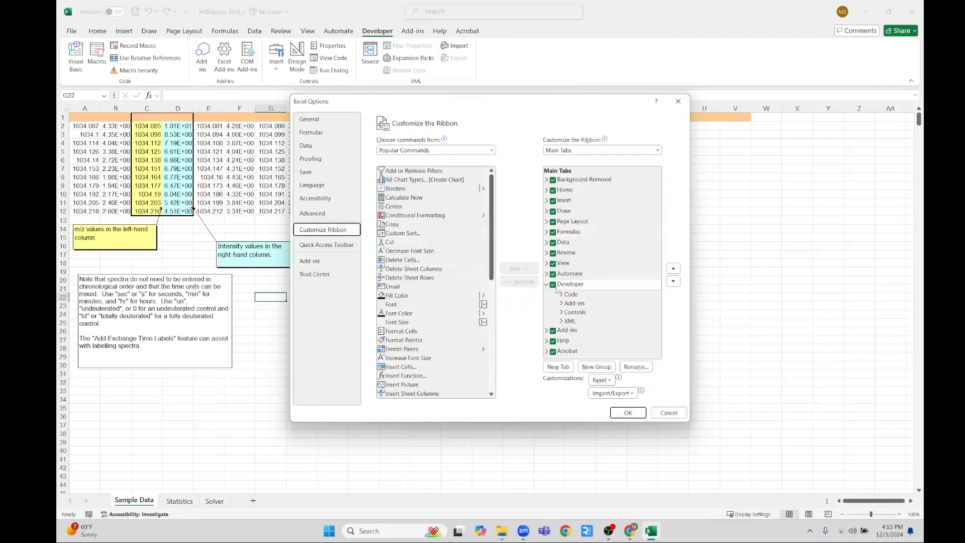
pyautogui.click(628, 413)
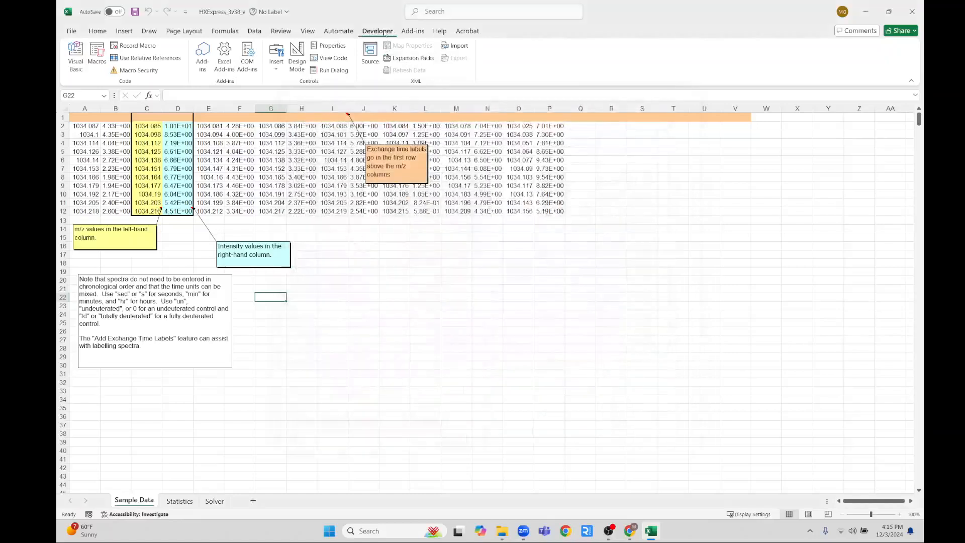
# Step: Check in the VBA project's references that Solver and atpvbaen.xls are enabled, and close the Visual Basic editor
pyautogui.click(75, 56)
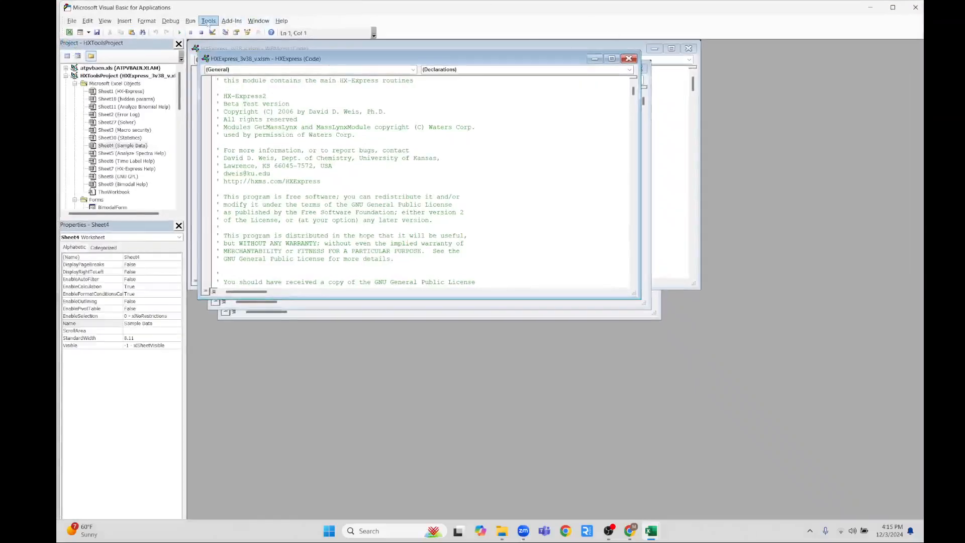
pyautogui.click(209, 22)
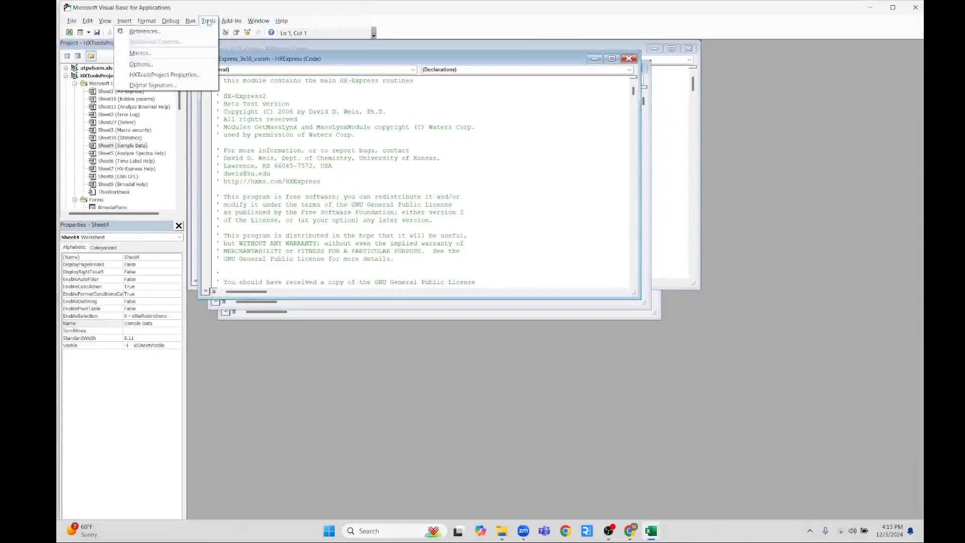
pyautogui.click(153, 34)
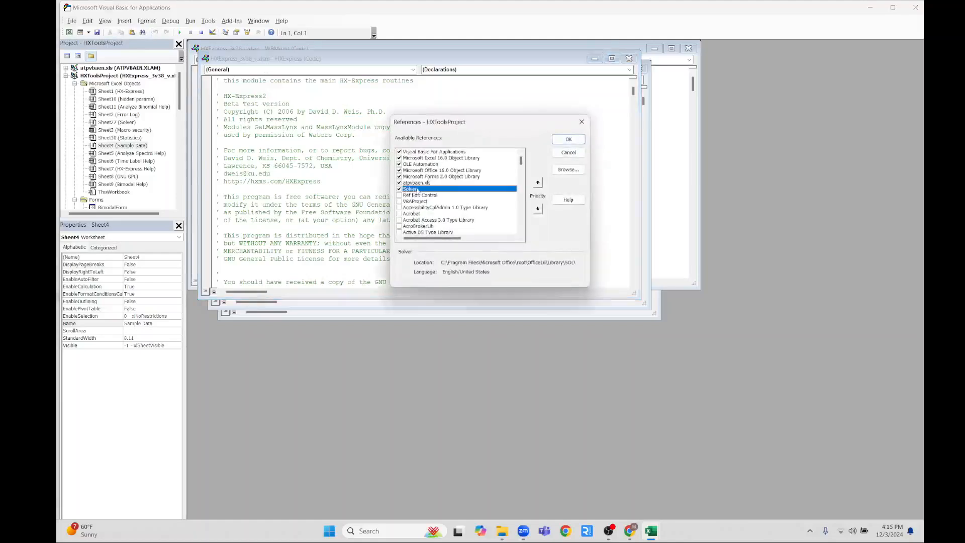
pyautogui.click(424, 183)
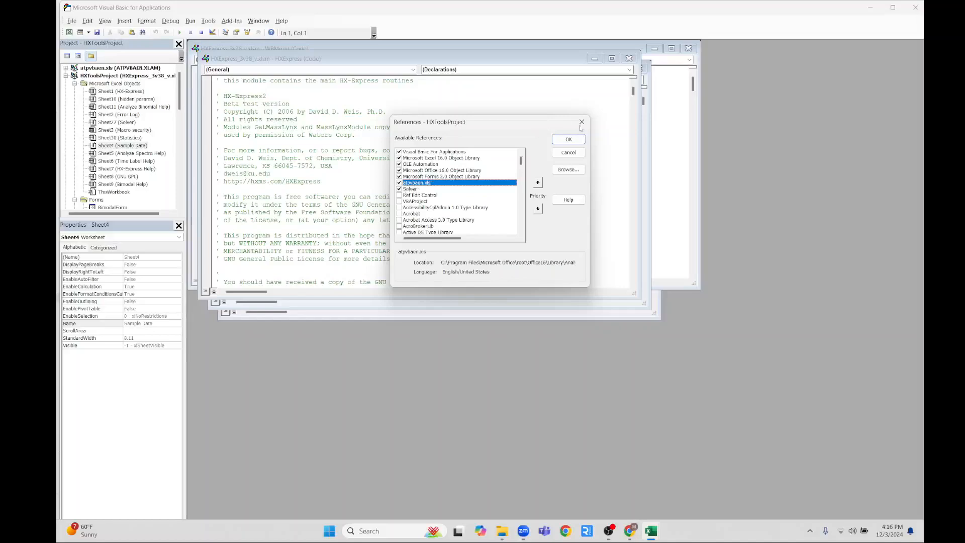
pyautogui.click(567, 140)
pyautogui.click(914, 9)
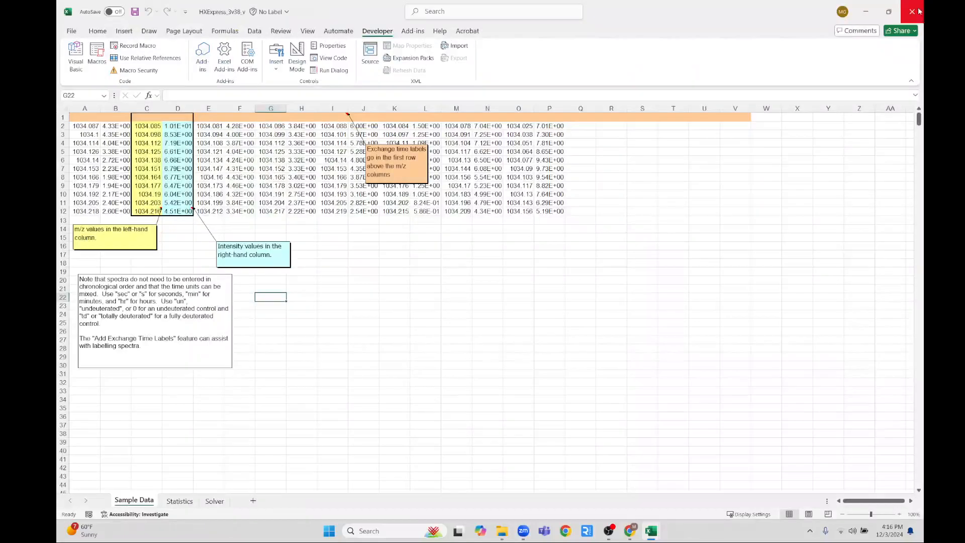
# Step: Save the HX-Express workbook and accept saving it despite the corruption risk
pyautogui.click(135, 12)
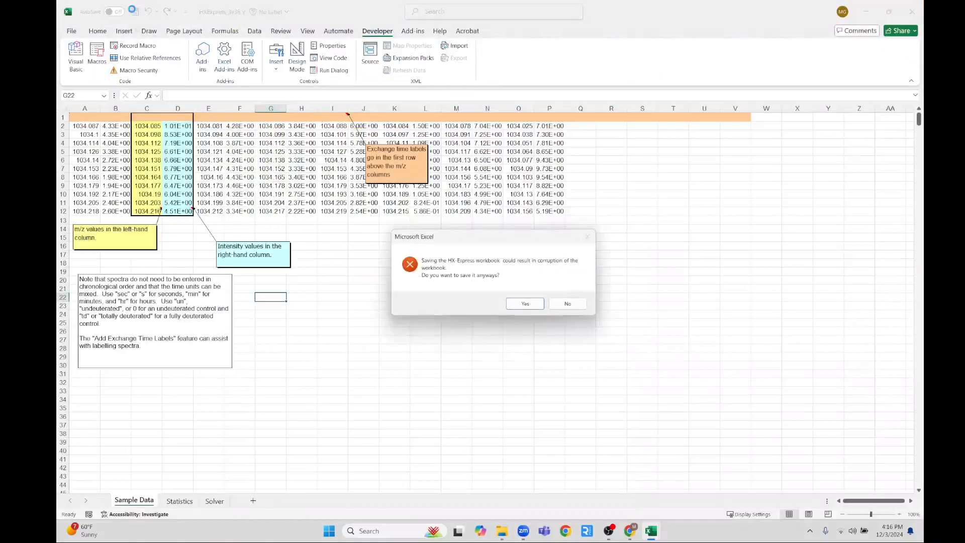
pyautogui.click(525, 304)
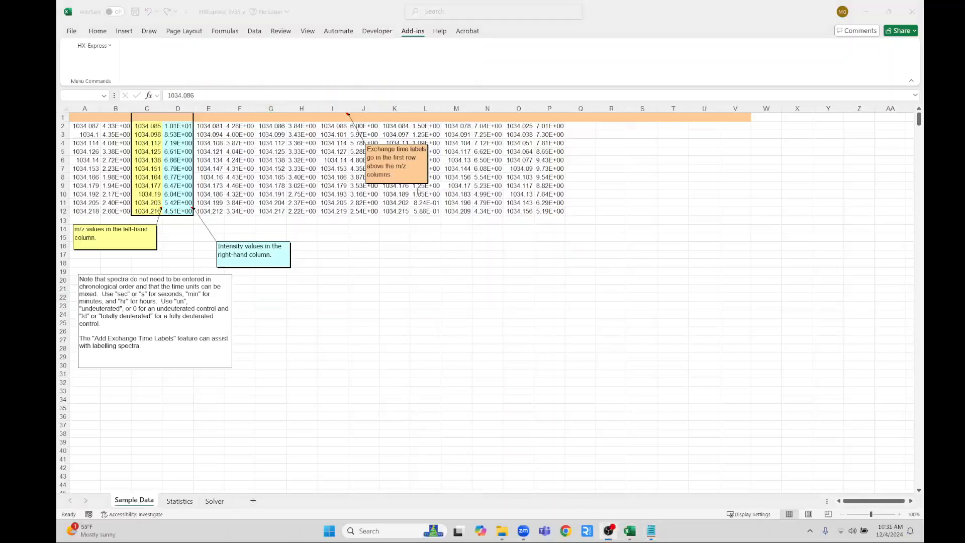
# Step: Review the commands offered by the HX-Express add-in and close the list without running any
pyautogui.click(341, 3)
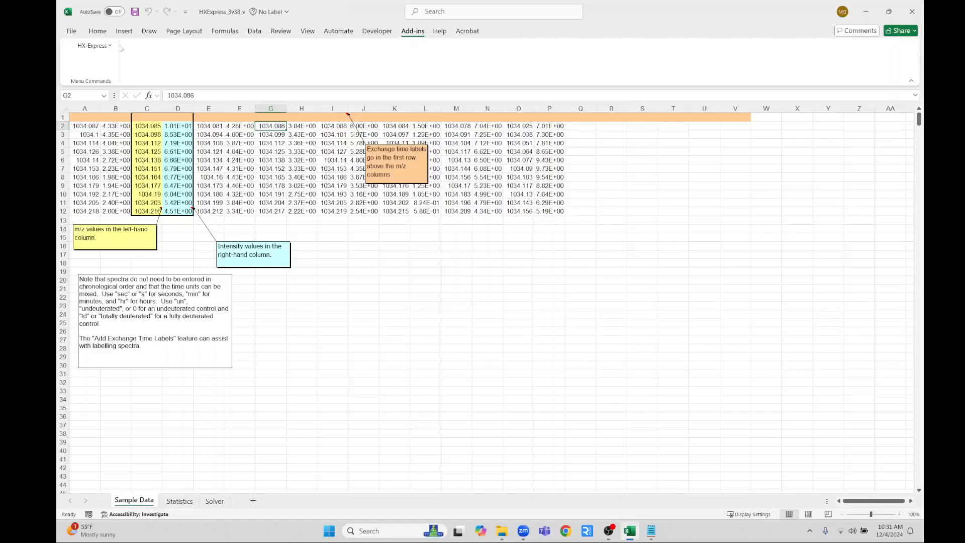
pyautogui.click(93, 46)
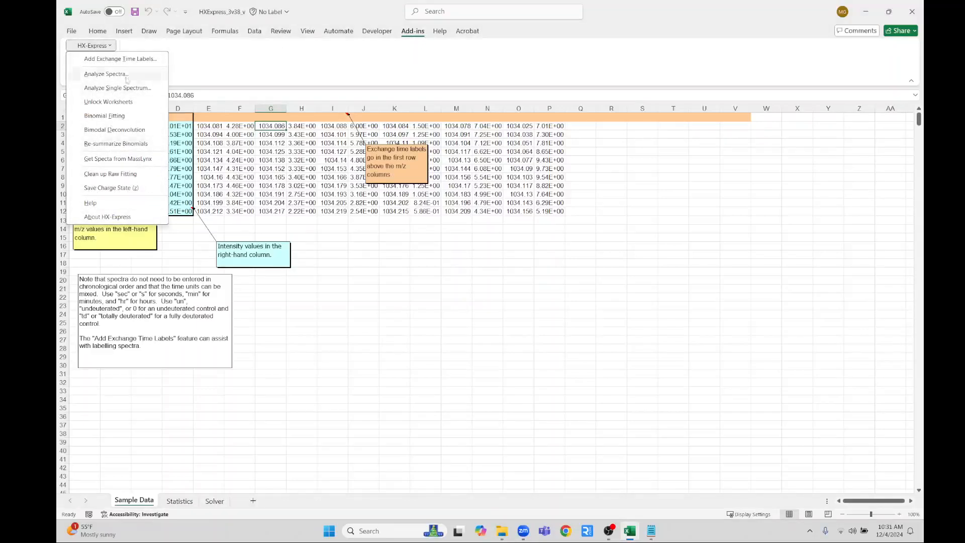
pyautogui.click(212, 55)
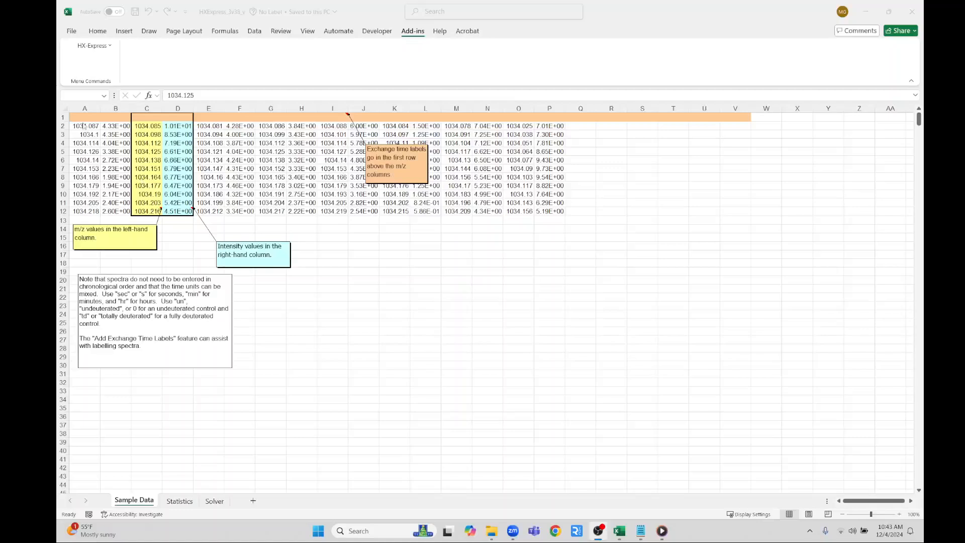
# Step: Examine the m/z and intensity column pairs of the first two spectra on the Sample Data sheet, A2:B12 and C2:D12
pyautogui.moveTo(85, 126); pyautogui.dragTo(82, 214)
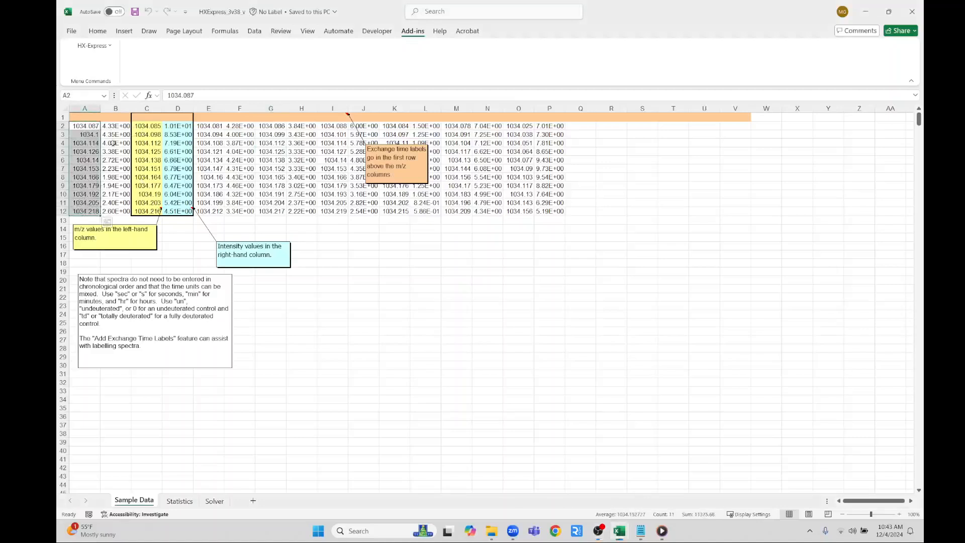
pyautogui.moveTo(116, 126); pyautogui.dragTo(110, 211)
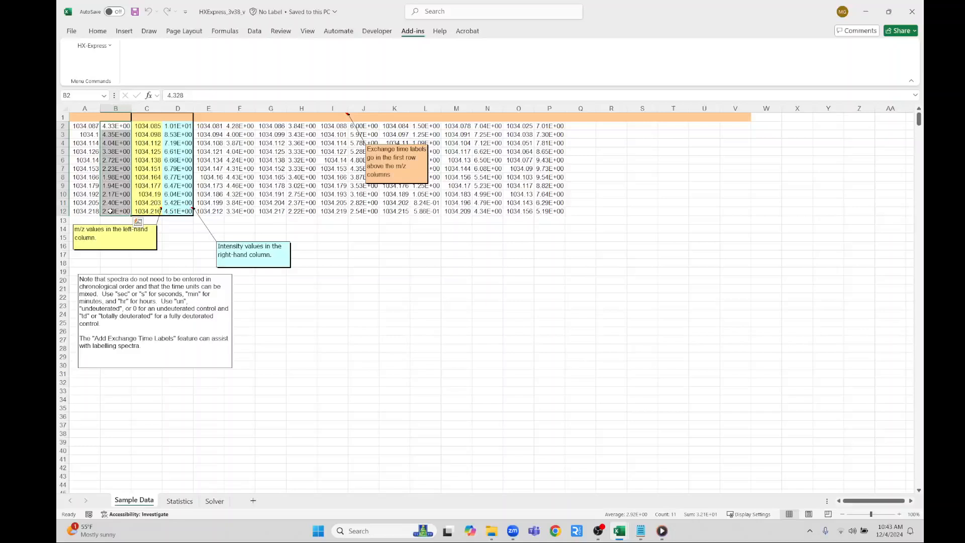
pyautogui.moveTo(85, 126); pyautogui.dragTo(109, 209)
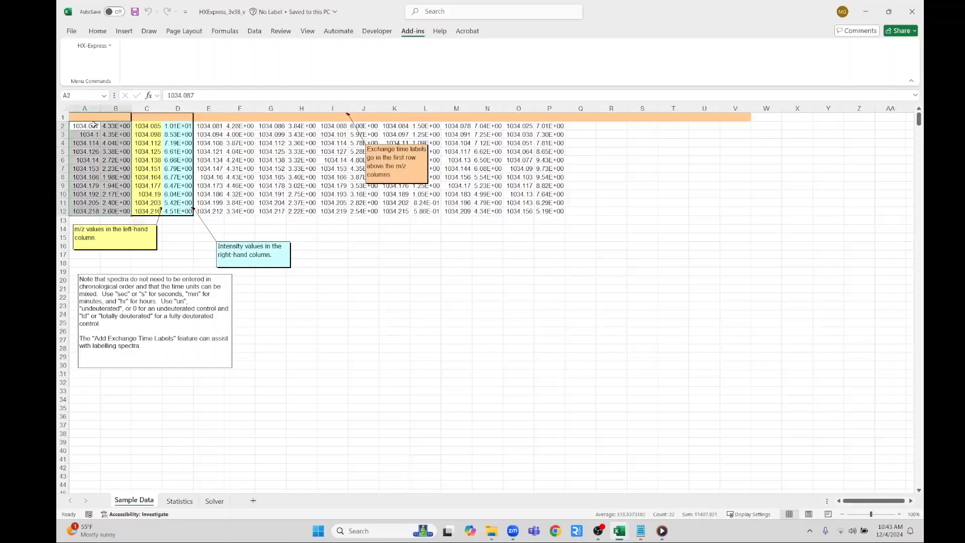
pyautogui.moveTo(93, 125); pyautogui.dragTo(108, 208)
pyautogui.moveTo(147, 126); pyautogui.dragTo(173, 211)
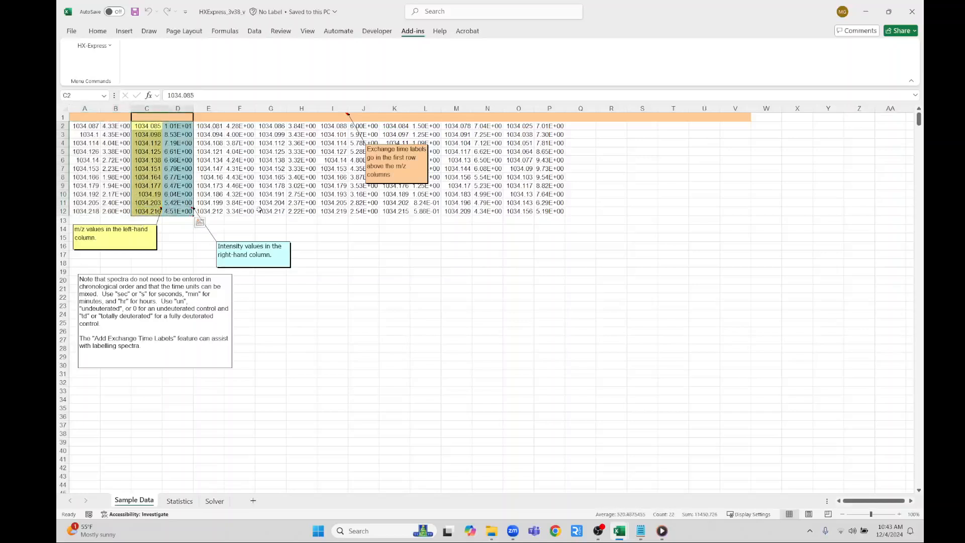
pyautogui.click(320, 261)
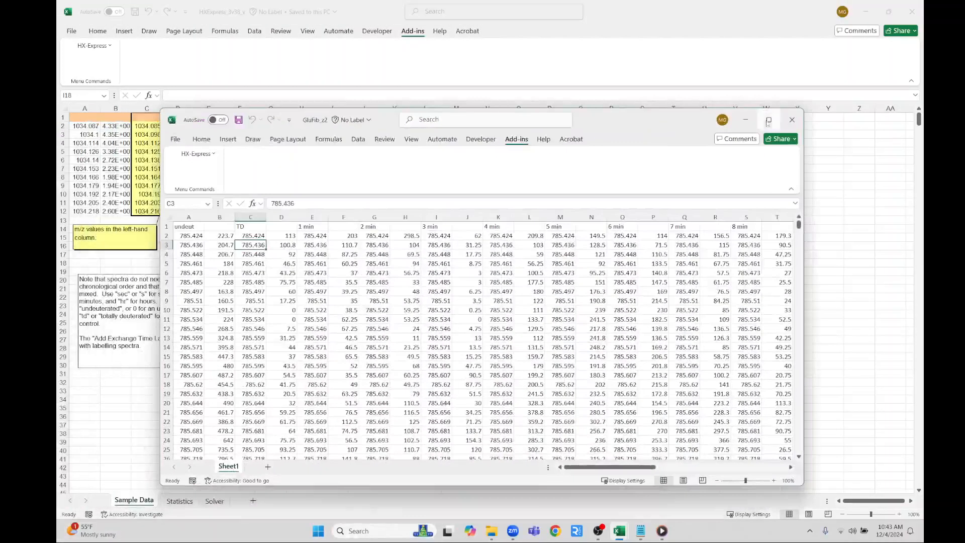
# Step: Maximize the GluFib_z2 workbook and examine its first spectrum's data and the exchange time labels in row 1
pyautogui.click(769, 120)
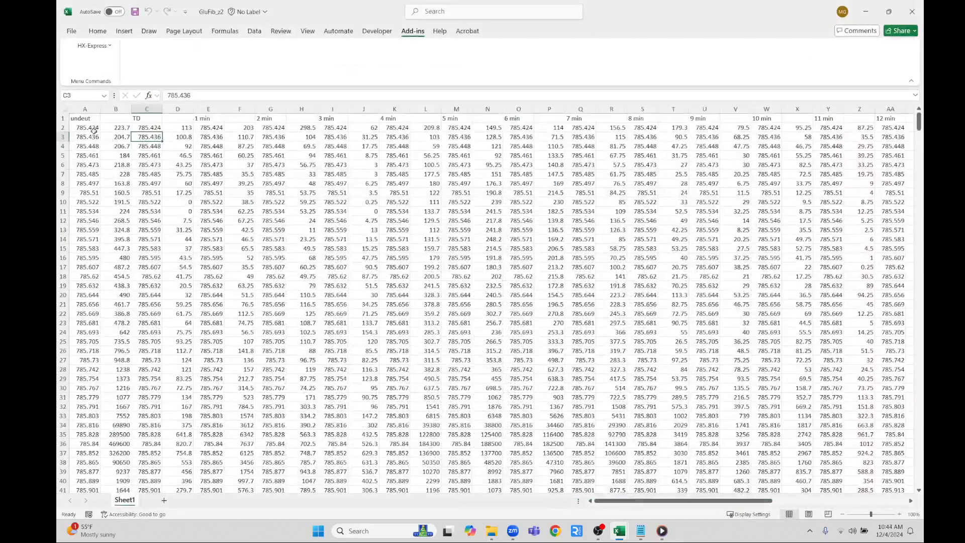
pyautogui.moveTo(93, 130); pyautogui.dragTo(104, 371)
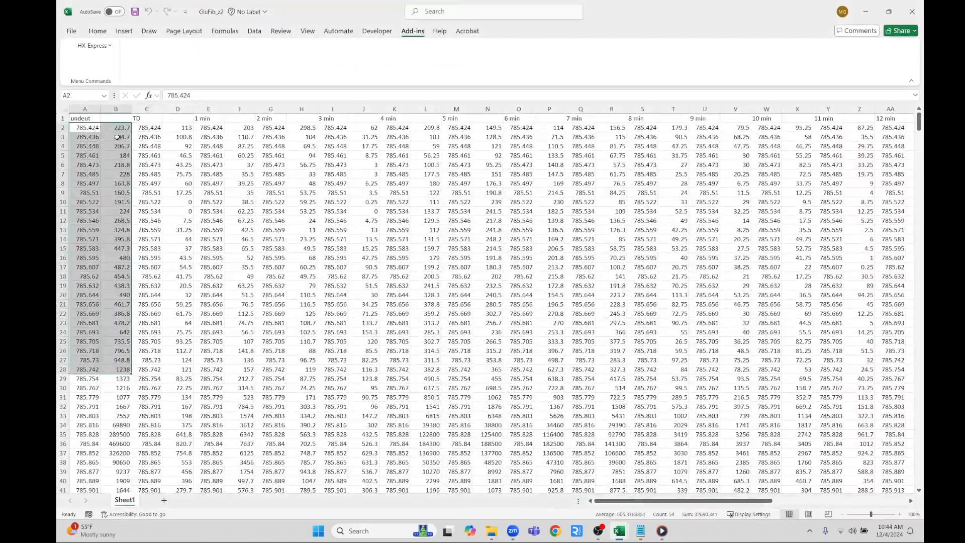
pyautogui.click(64, 118)
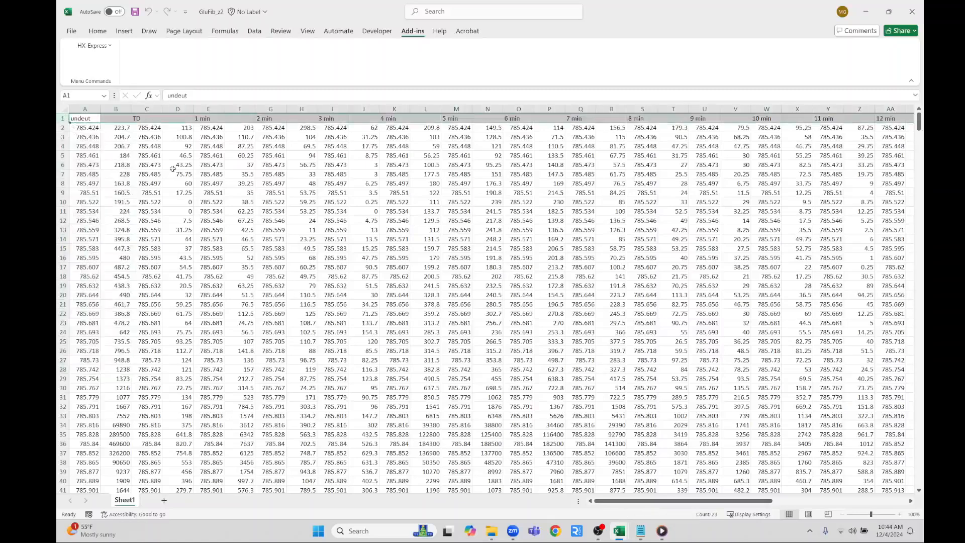
pyautogui.click(87, 119)
pyautogui.click(146, 119)
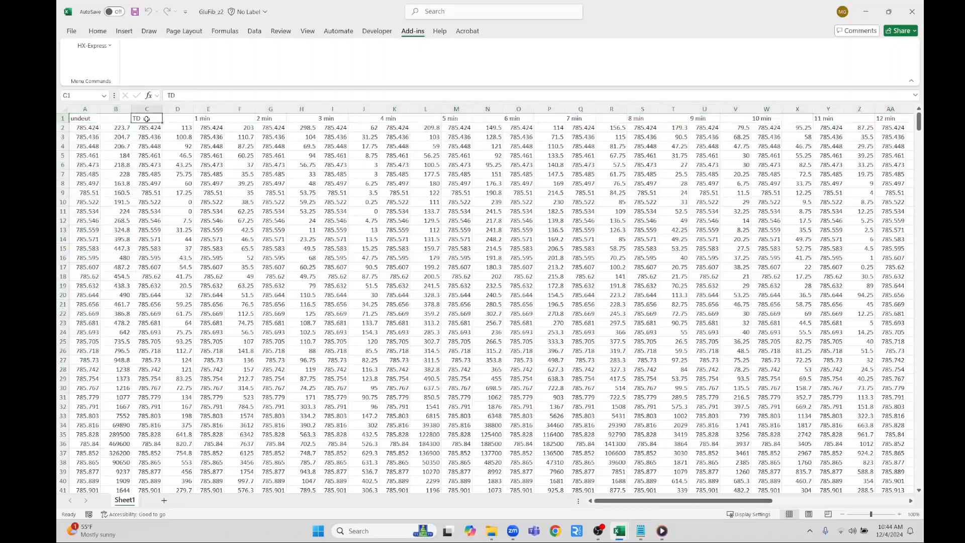
pyautogui.click(210, 119)
pyautogui.click(84, 121)
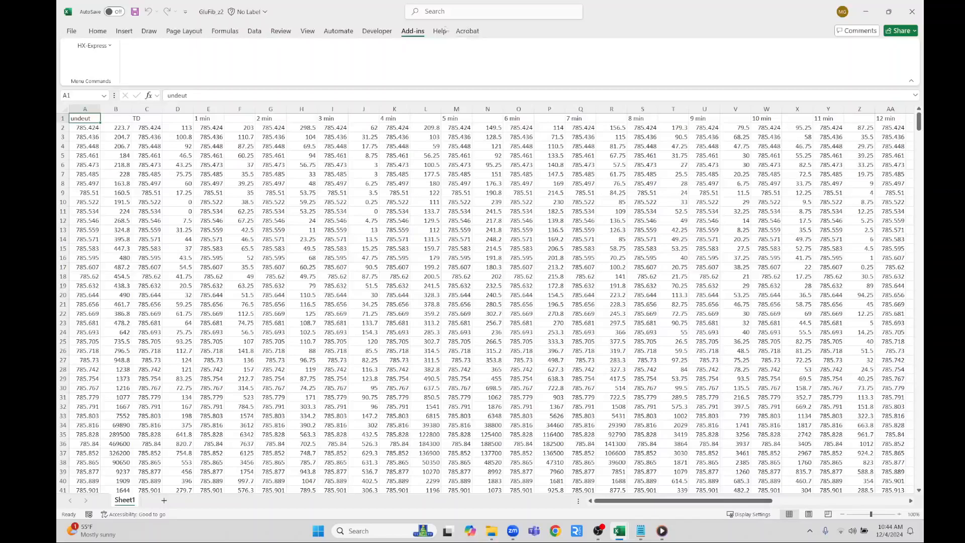
# Step: Use Add Exchange Time Labels to label the first three spectra as undeuterated, fully deuterated and 1 minute, and finish labelling
pyautogui.click(108, 46)
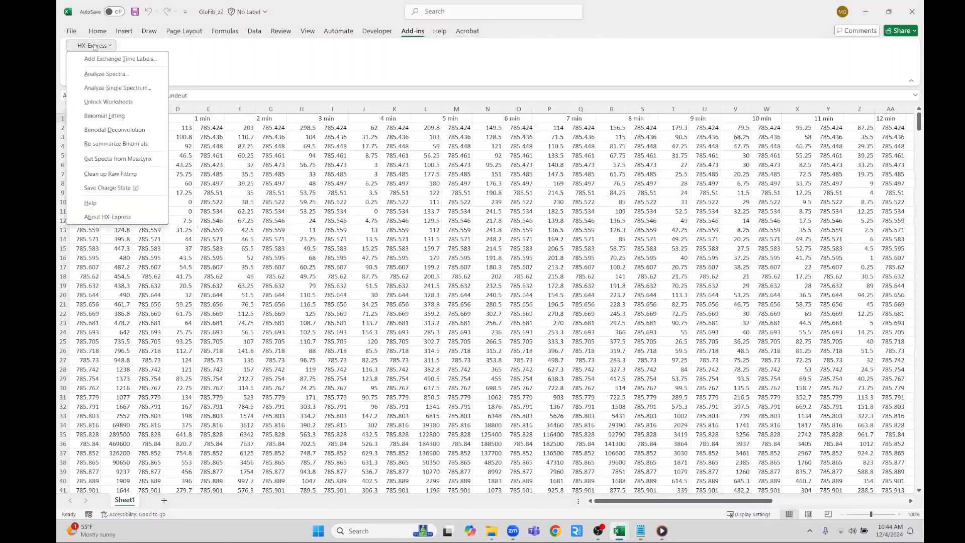
pyautogui.click(127, 60)
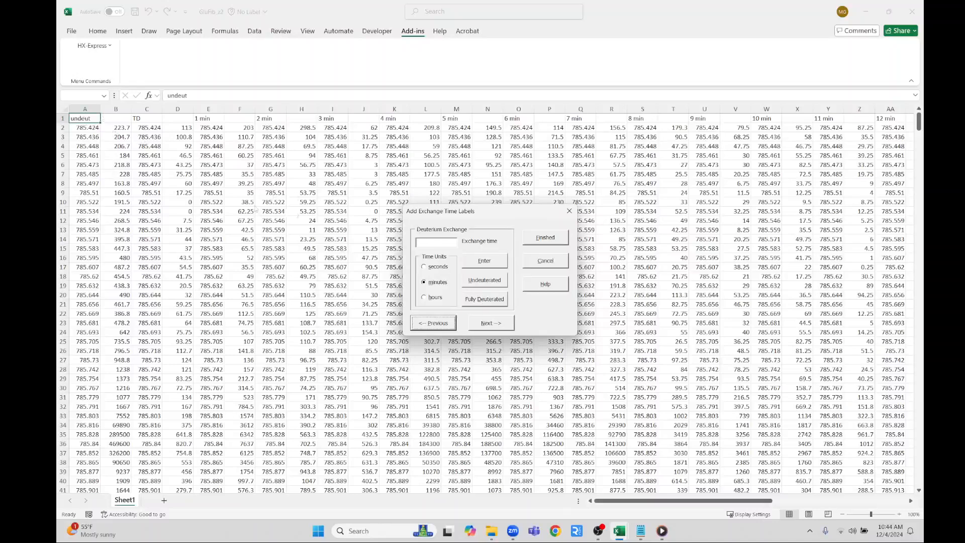
pyautogui.click(486, 284)
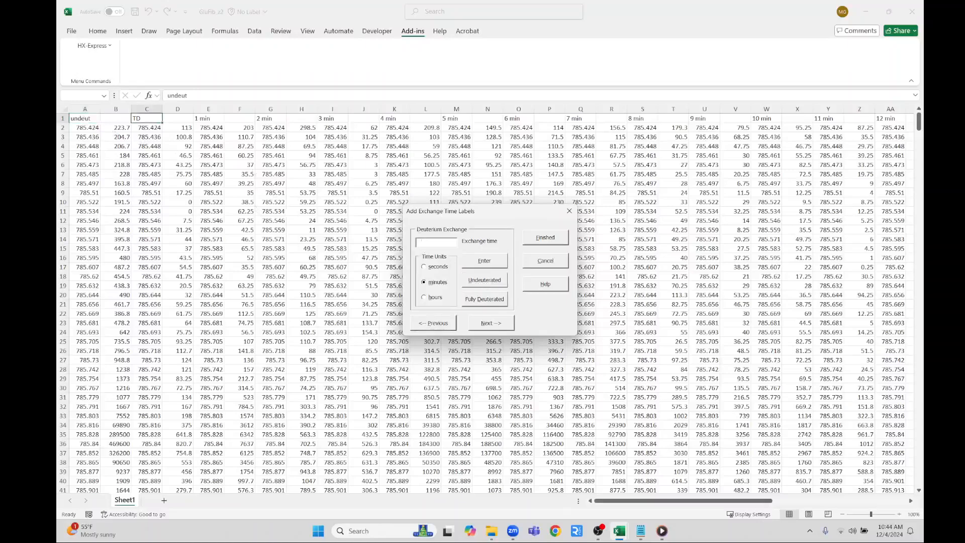
pyautogui.click(461, 299)
pyautogui.write('1')
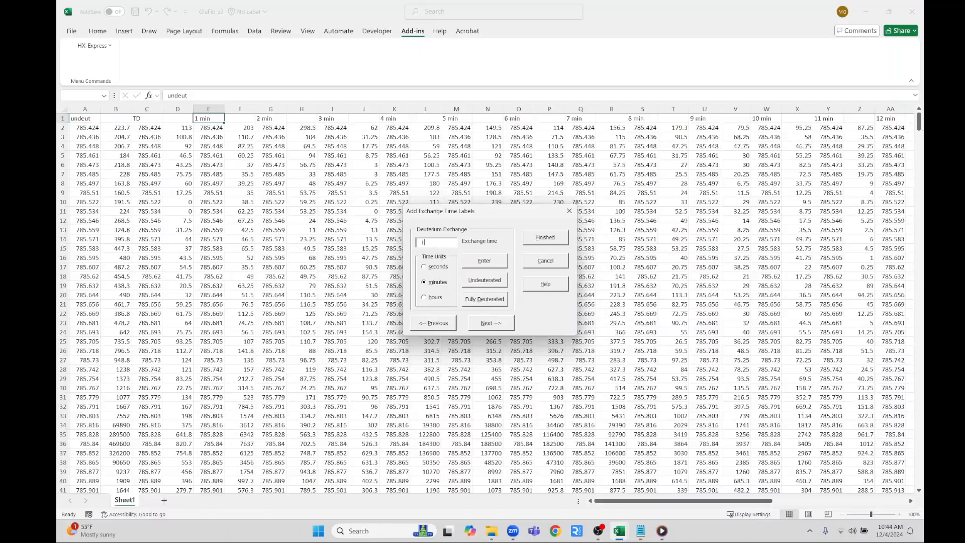
pyautogui.click(483, 261)
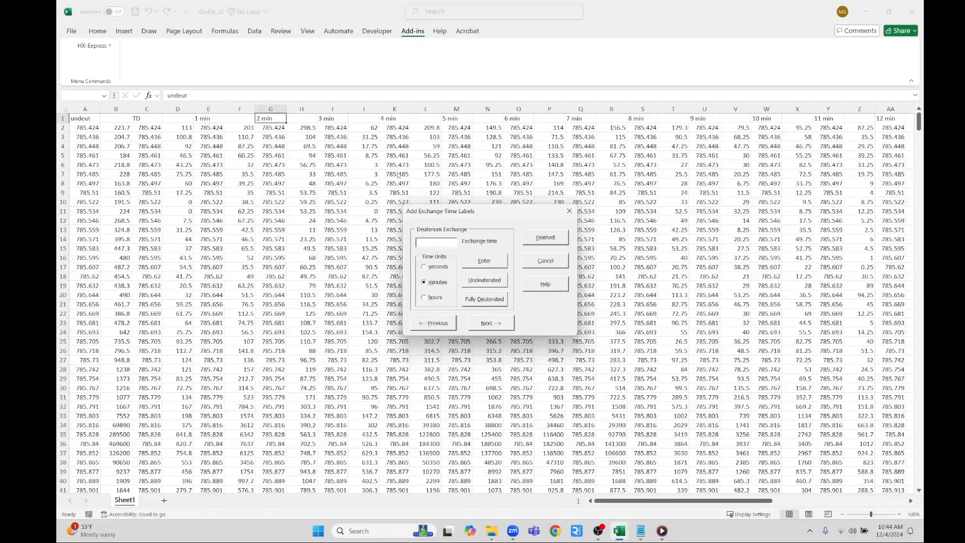
pyautogui.click(482, 261)
pyautogui.click(546, 238)
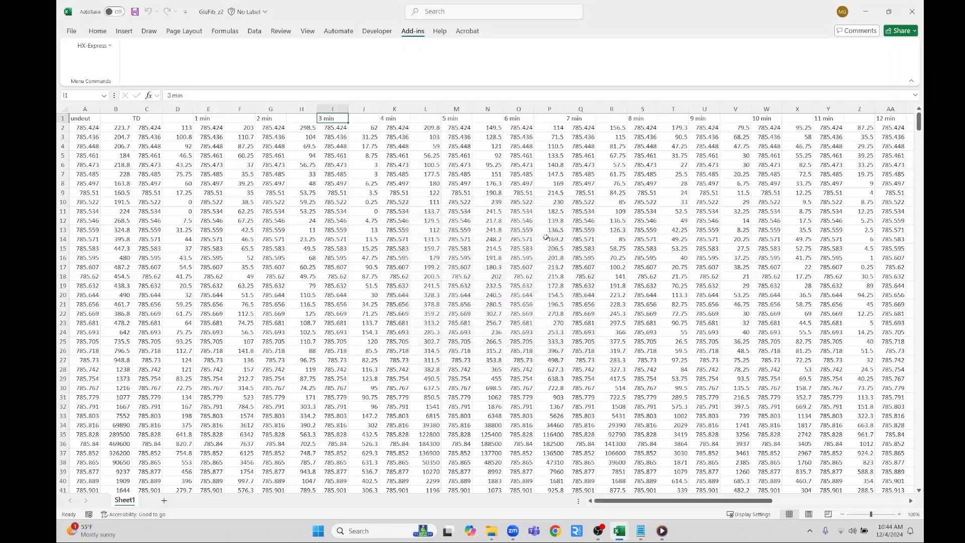
# Step: Try 1.01 min as the exchange time label in G1, and restore the label to 2 min
pyautogui.click(84, 118)
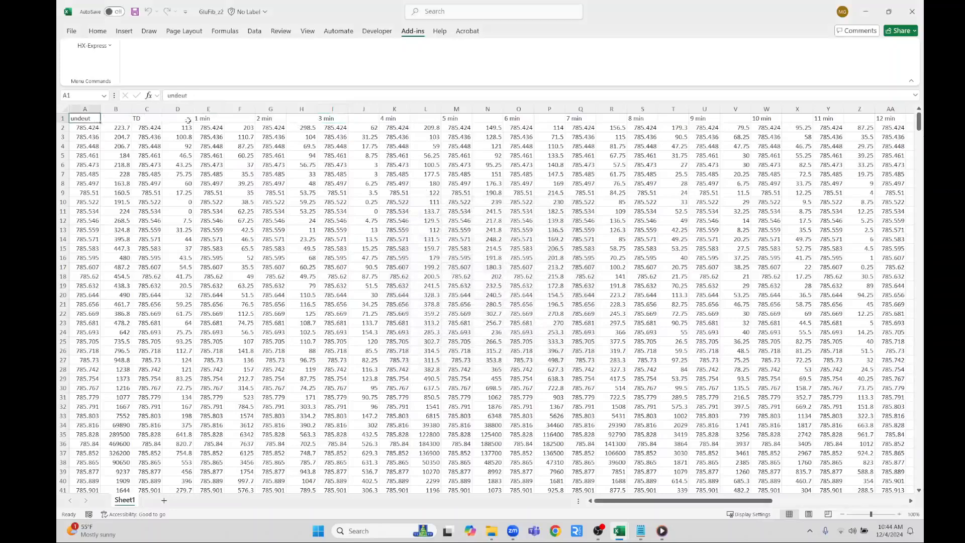
pyautogui.click(208, 118)
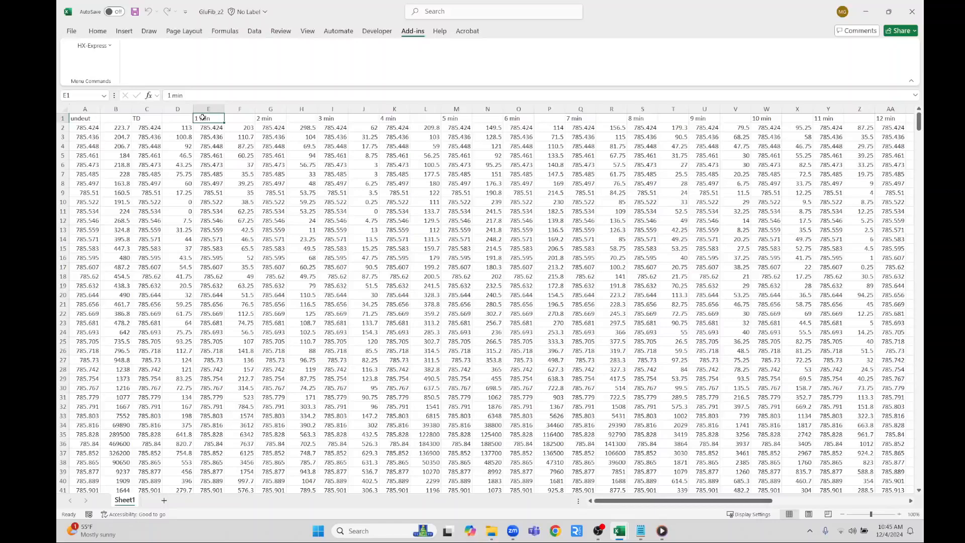
pyautogui.click(271, 118)
pyautogui.write('1.01')
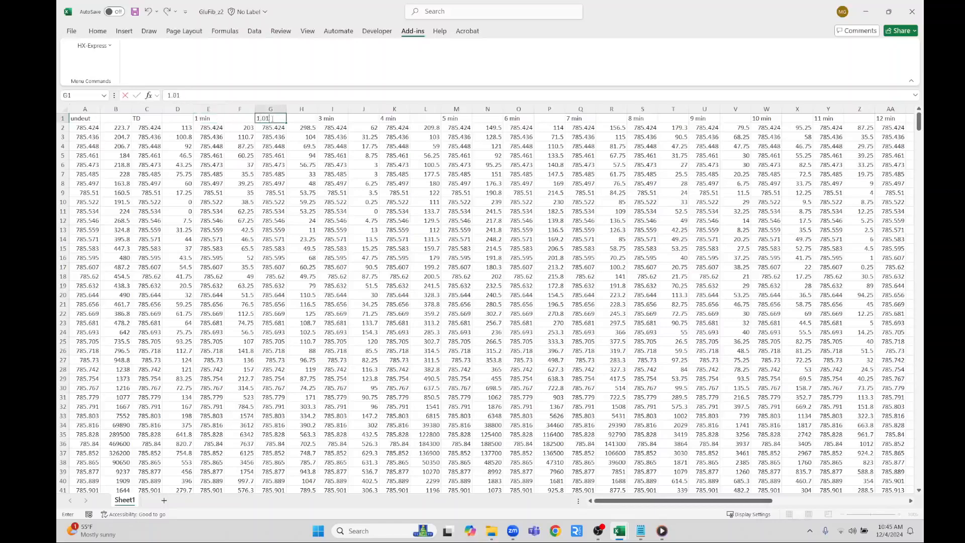
pyautogui.press('Return')
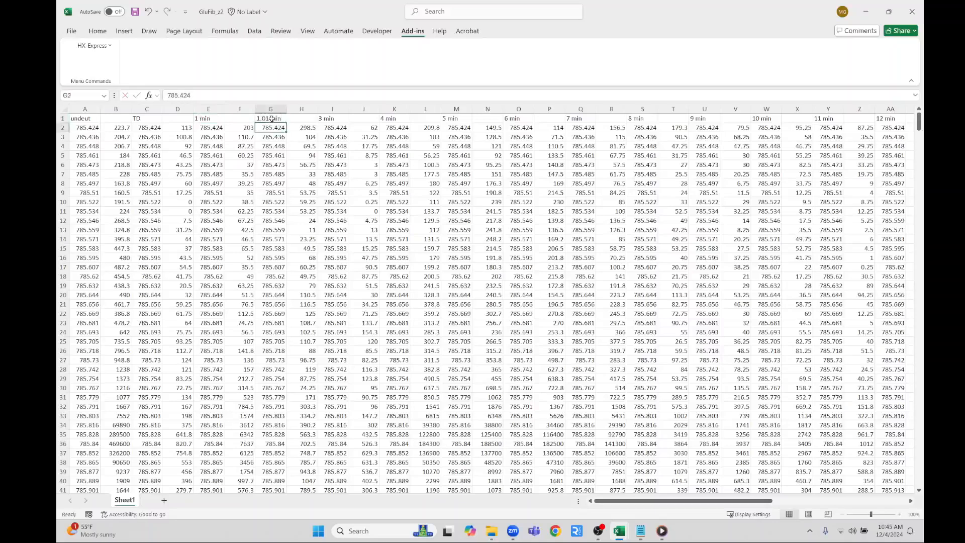
pyautogui.click(272, 119)
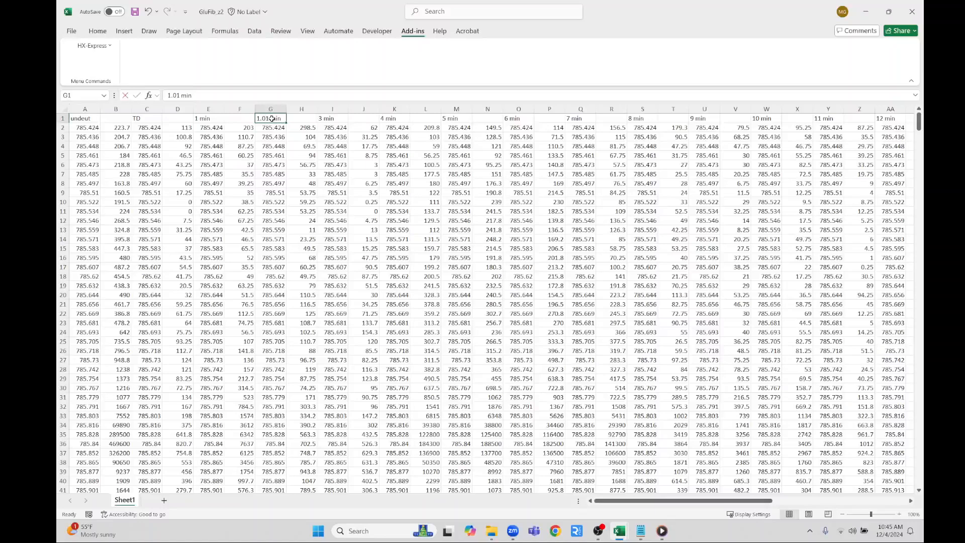
pyautogui.write('2 min')
pyautogui.press('Return')
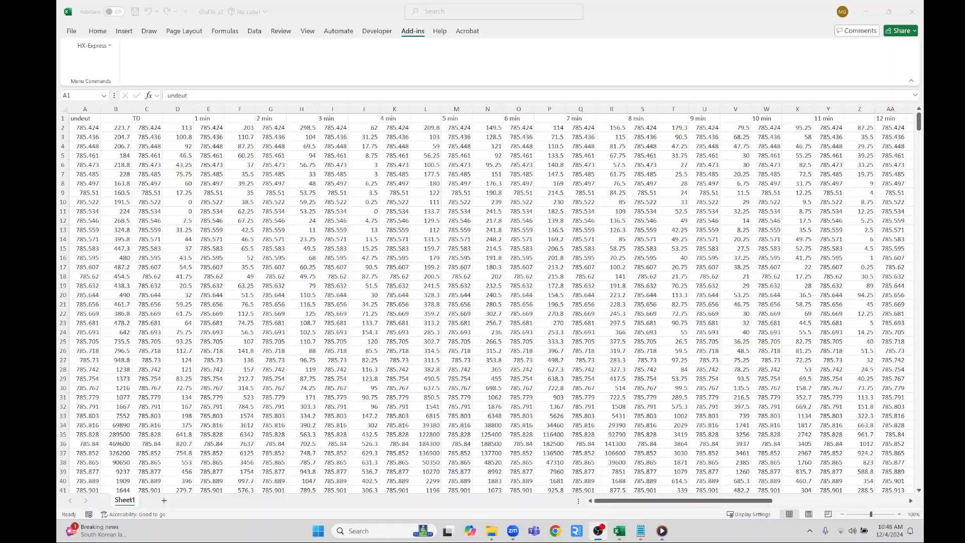
# Step: Start Analyze Spectra for the GluFib_z2 data and set the charge state to 2, keeping the distribution width
pyautogui.click(330, 11)
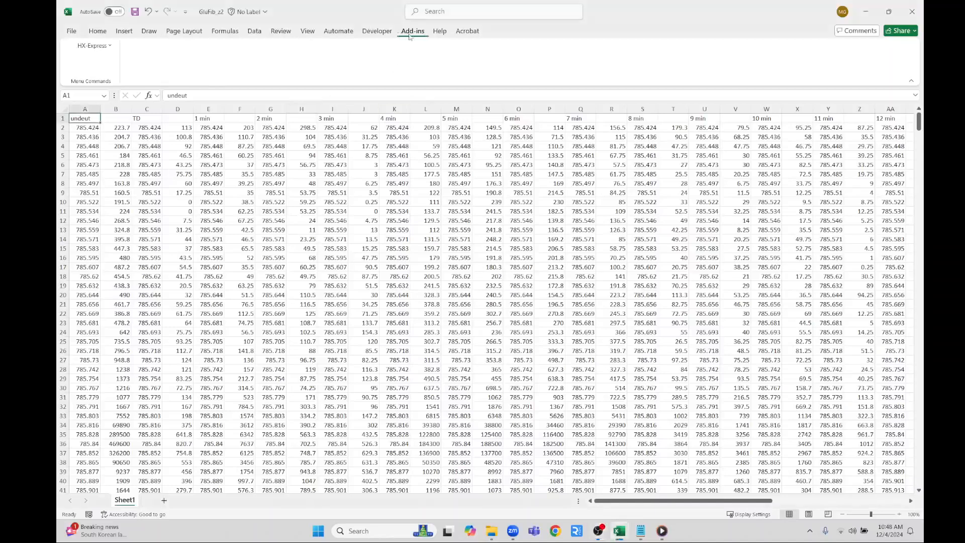
pyautogui.click(93, 46)
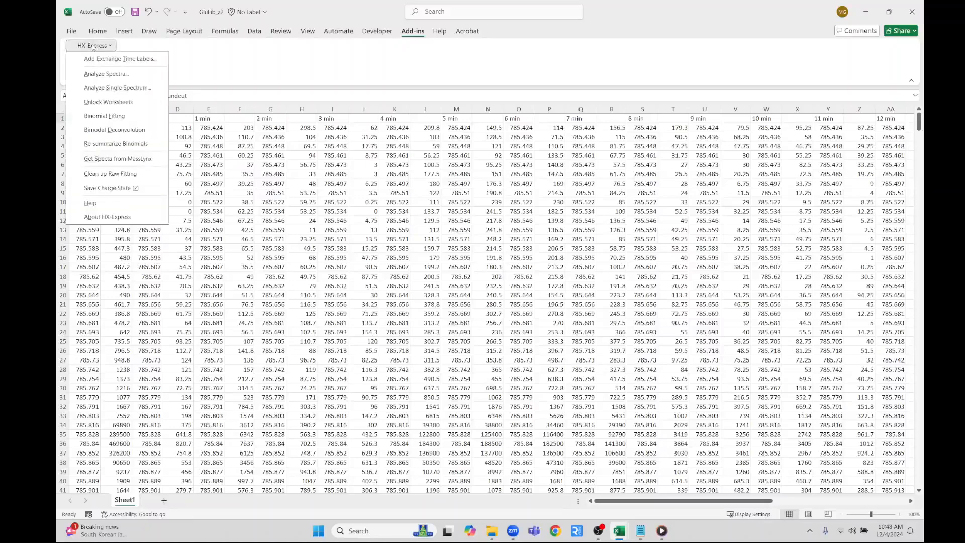
pyautogui.click(105, 75)
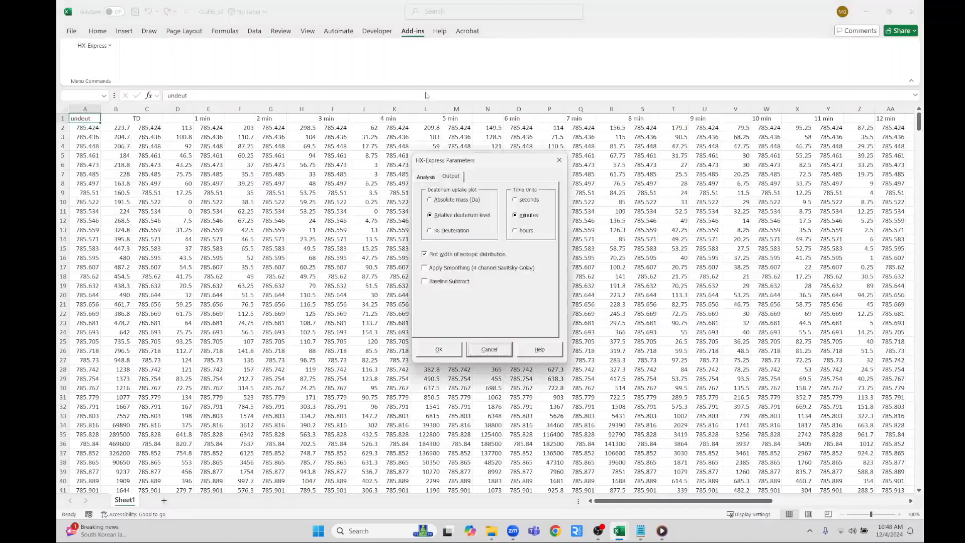
pyautogui.click(428, 179)
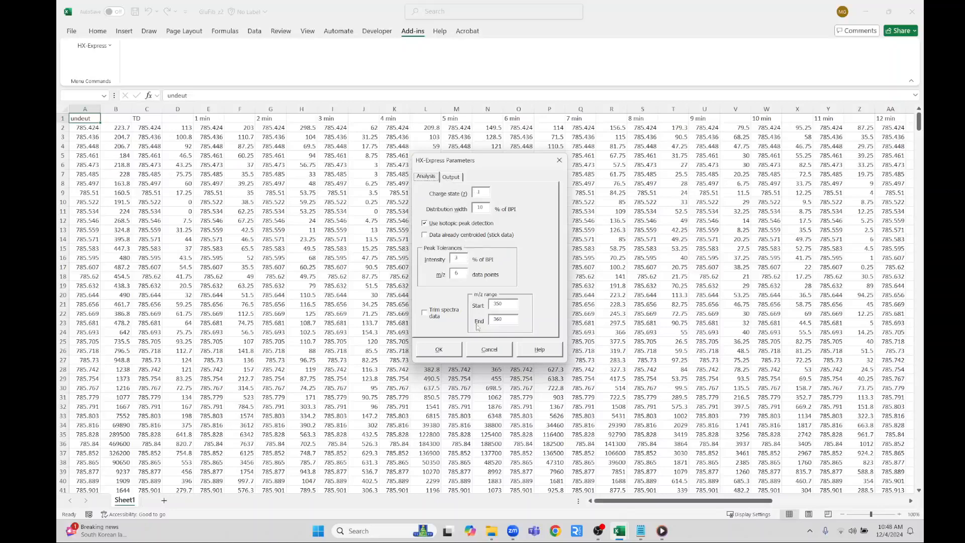
pyautogui.moveTo(486, 192); pyautogui.dragTo(463, 194)
pyautogui.write('2')
pyautogui.moveTo(487, 207); pyautogui.dragTo(452, 209)
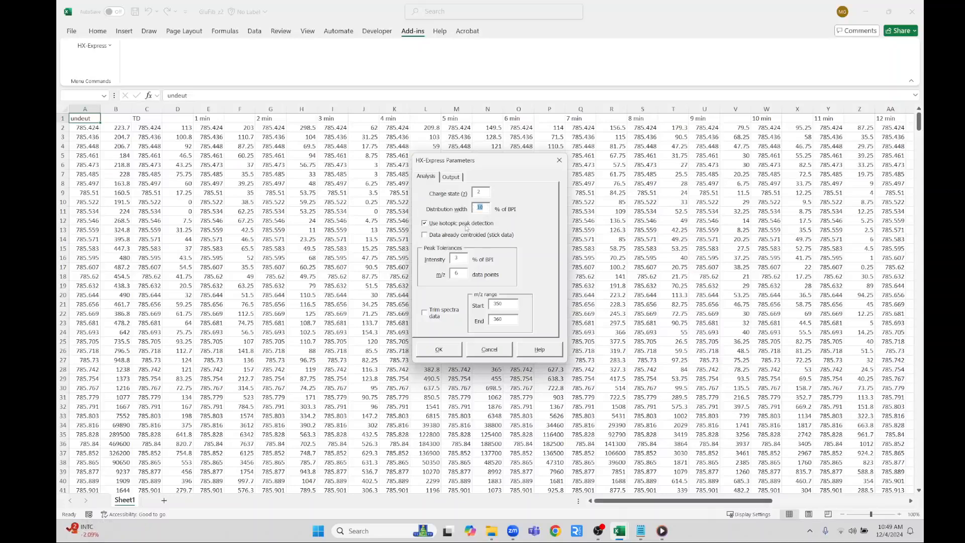
pyautogui.press('Tab')
# Step: Set the peak intensity tolerance to 1% of BPI, with isotopic peak detection enabled and the already-centroided data option off
pyautogui.click(425, 224)
pyautogui.click(425, 225)
pyautogui.click(426, 235)
pyautogui.click(460, 258)
pyautogui.write('1')
pyautogui.doubleClick(464, 274)
# Step: Set the m/z range to start at 785 and end at 795, leaving spectra trimming switched off
pyautogui.click(445, 313)
pyautogui.moveTo(509, 303); pyautogui.dragTo(485, 319)
pyautogui.moveTo(510, 305); pyautogui.dragTo(471, 305)
pyautogui.write('785')
pyautogui.moveTo(509, 322); pyautogui.dragTo(462, 324)
pyautogui.write('795')
pyautogui.click(432, 314)
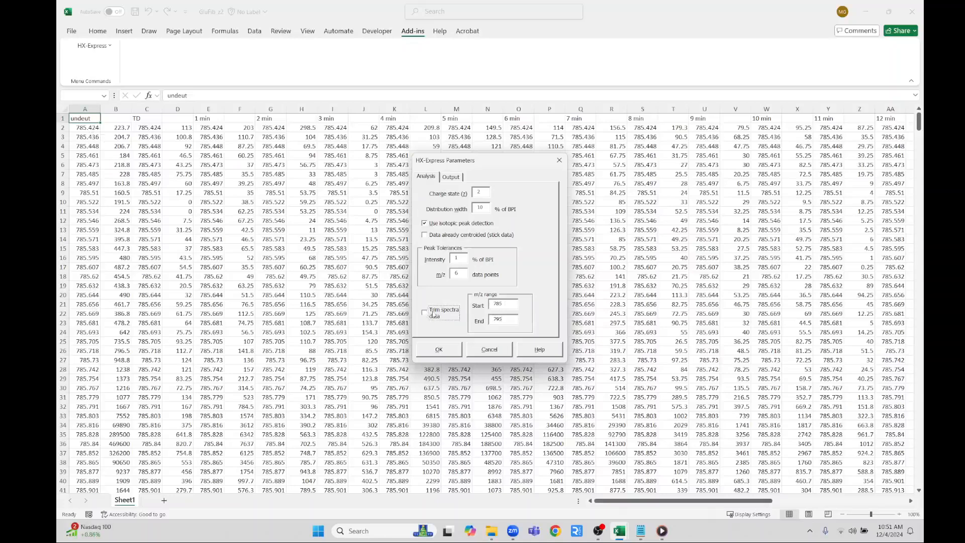
# Step: Review the HX-Express output parameters for the uptake plot and time units, and return to the analysis parameters
pyautogui.click(452, 177)
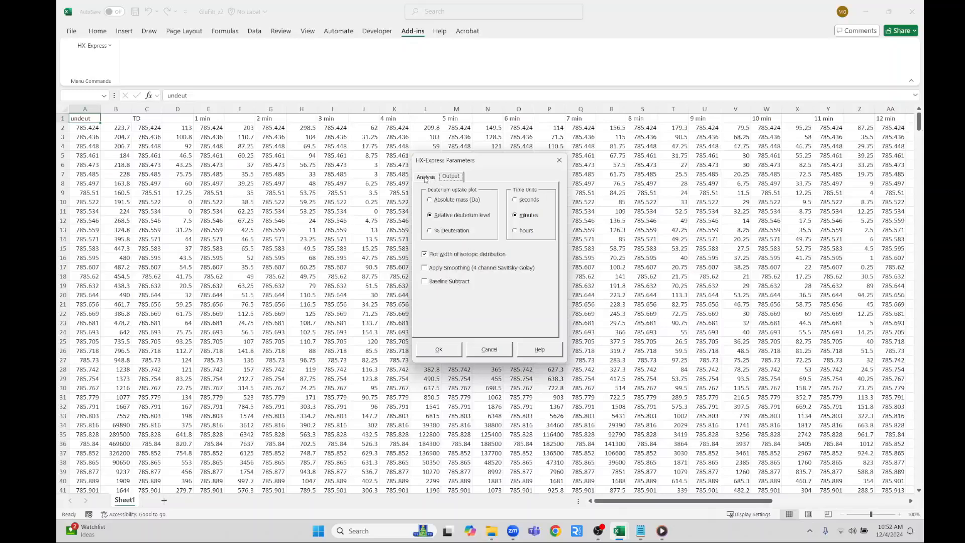
pyautogui.click(432, 178)
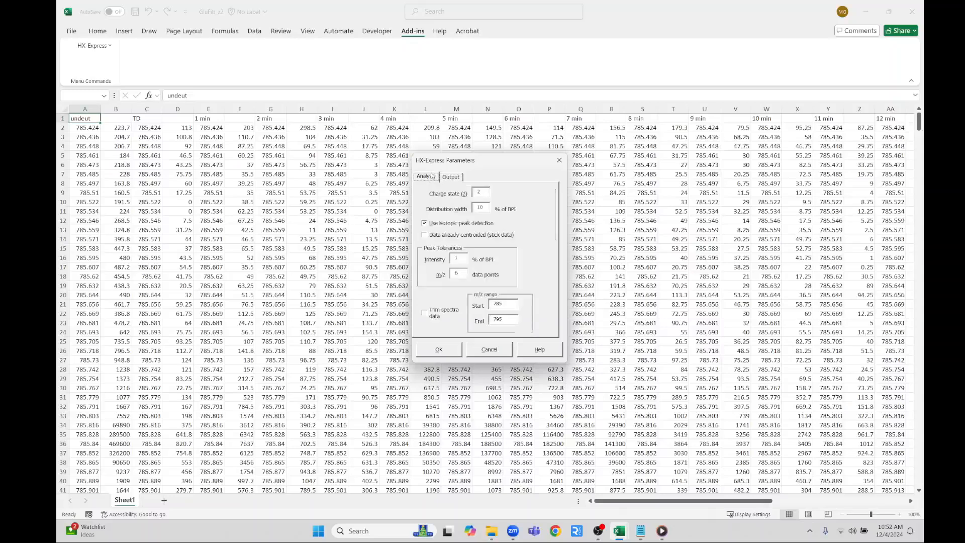
# Step: Run the spectra analysis with the configured parameters and bring up the resulting Summary sheet
pyautogui.click(438, 350)
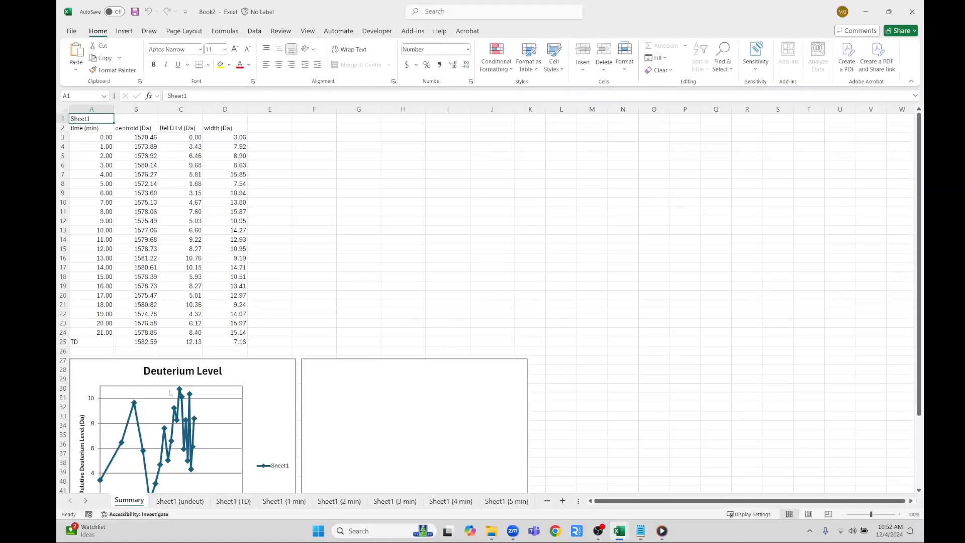
pyautogui.scroll(-2, 171, 392)
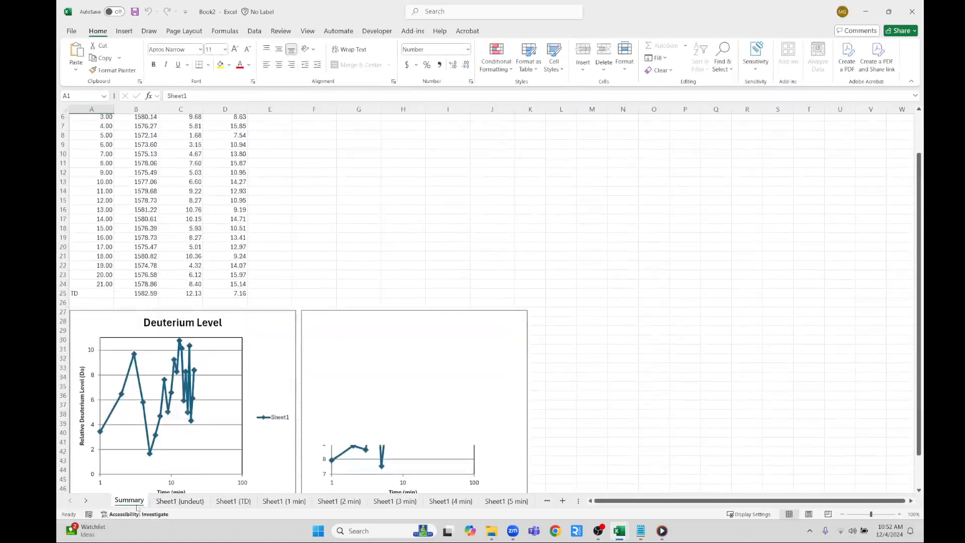
# Step: Examine the analyzed spectrum sheets from the undeuterated and TD samples through the 4 min time point
pyautogui.click(176, 503)
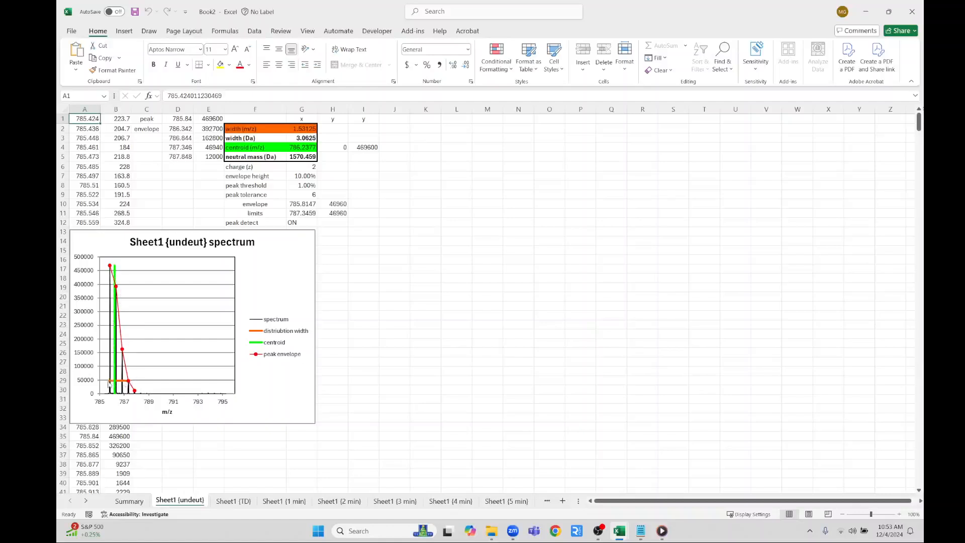
pyautogui.click(234, 502)
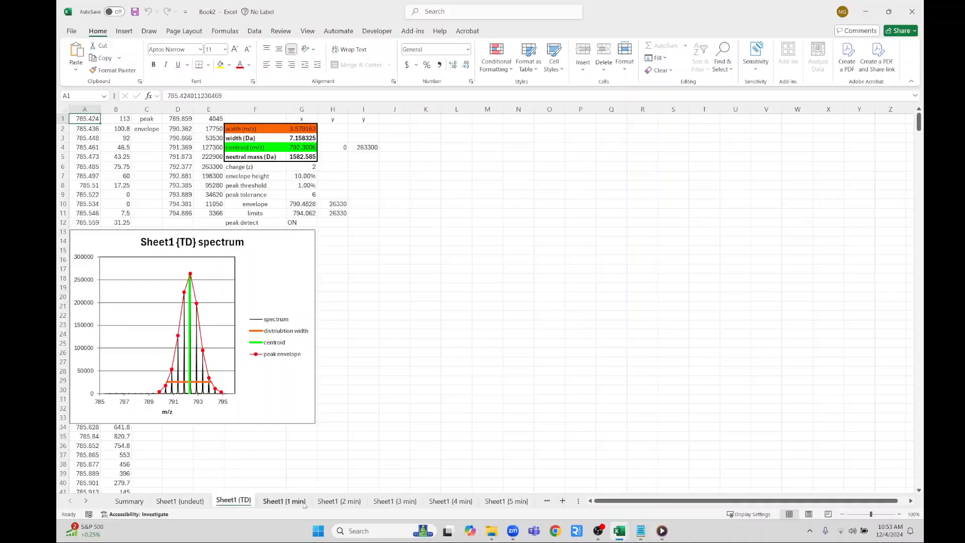
pyautogui.click(284, 501)
pyautogui.click(334, 501)
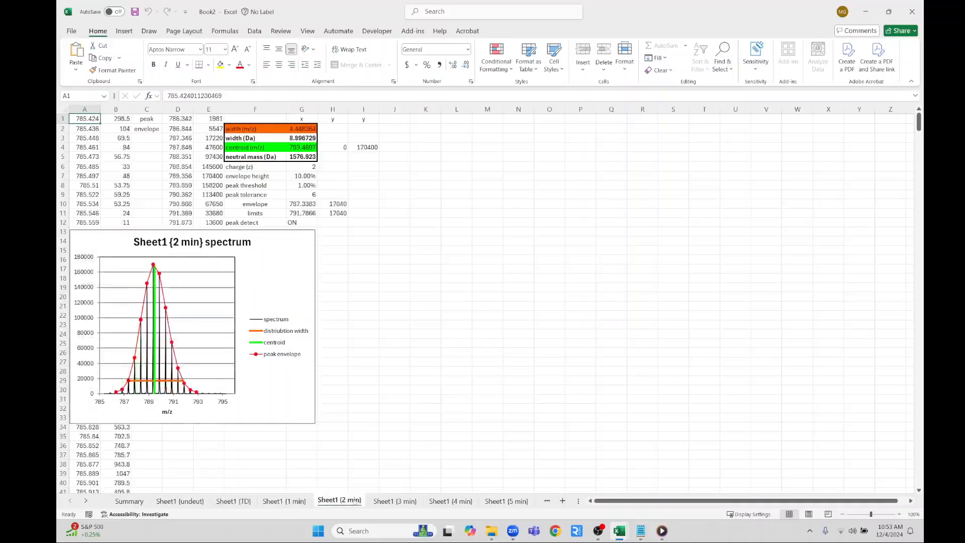
pyautogui.click(396, 501)
pyautogui.click(450, 501)
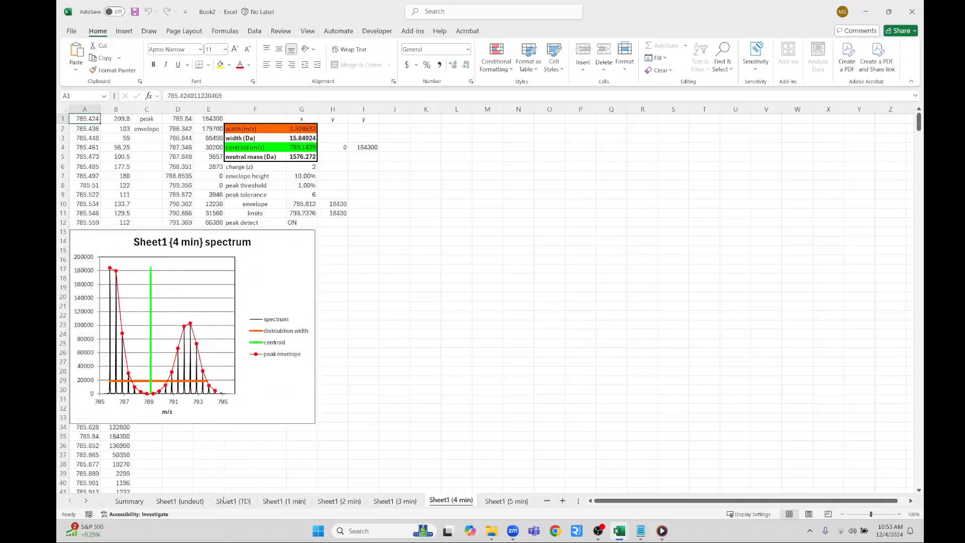
# Step: Examine the Deuterium Level and Peak Width charts on the Summary sheet against the table above them
pyautogui.click(126, 502)
pyautogui.scroll(-3, 251, 292)
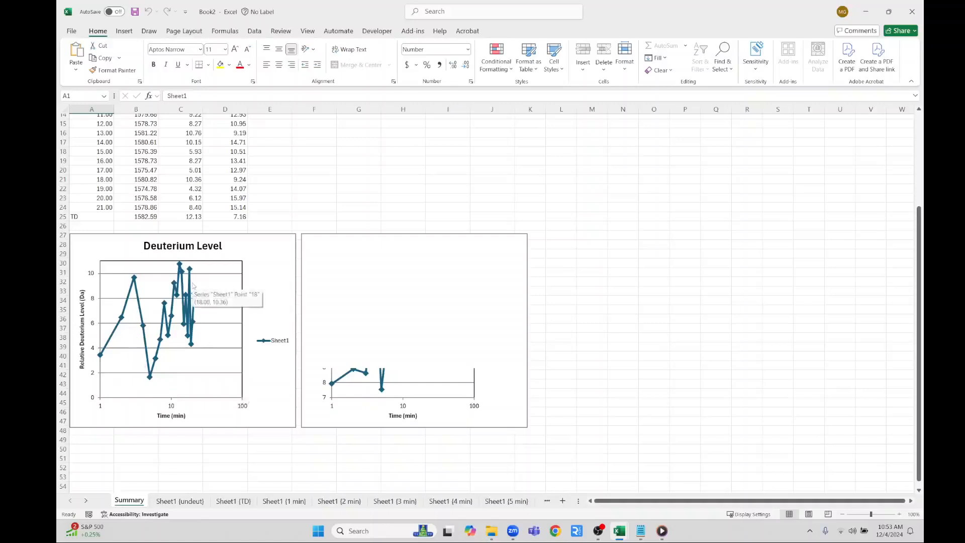
pyautogui.scroll(2, 214, 167)
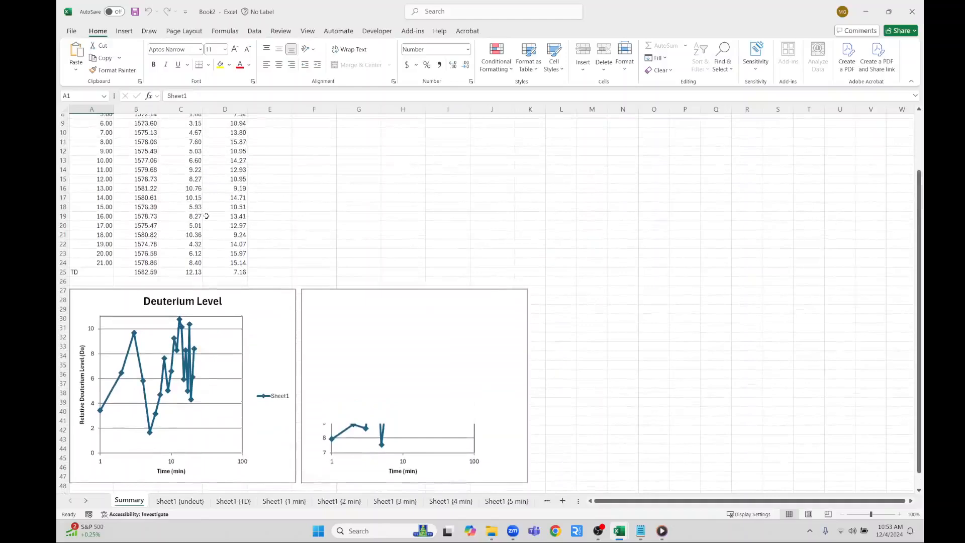
pyautogui.scroll(2, 207, 215)
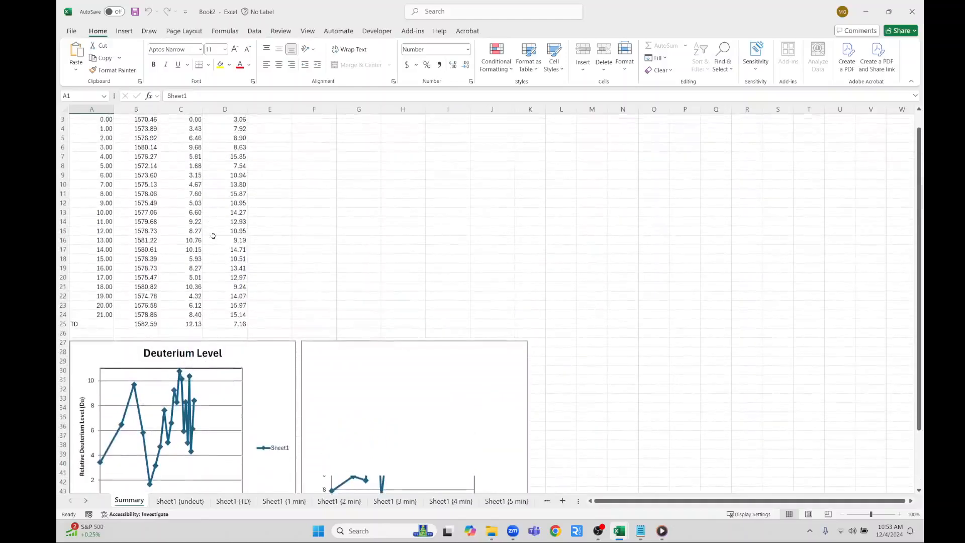
pyautogui.scroll(1, 159, 413)
pyautogui.scroll(-3, 88, 396)
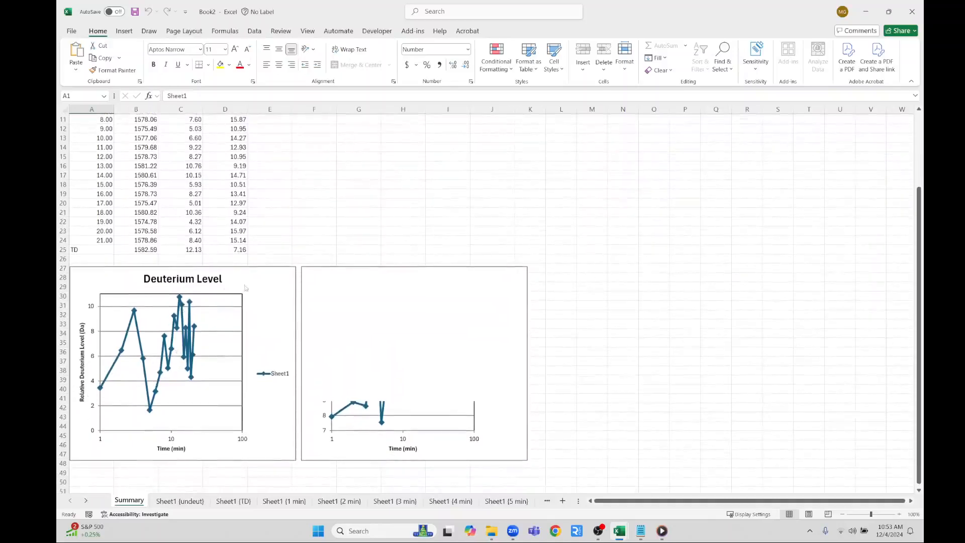
pyautogui.scroll(3, 390, 186)
pyautogui.scroll(-8, 390, 183)
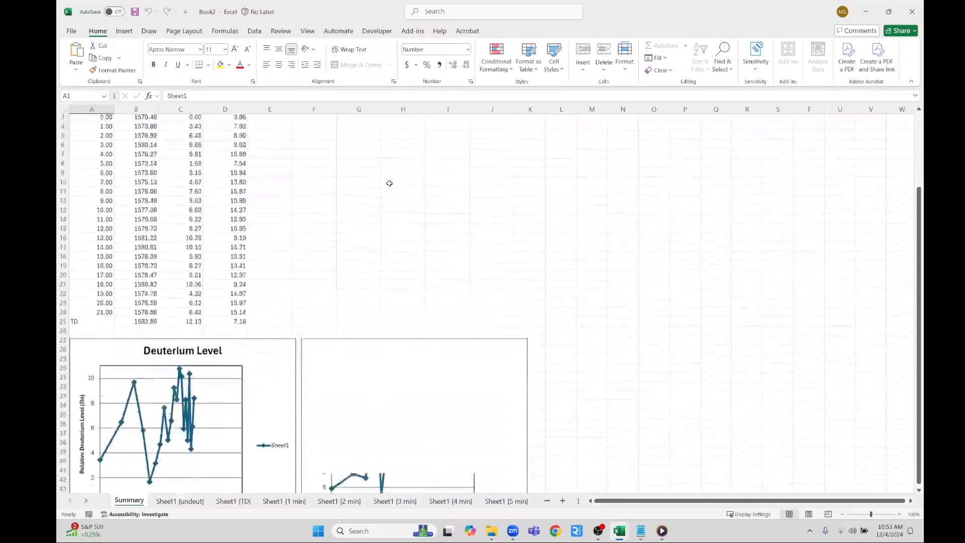
pyautogui.scroll(5, 390, 183)
pyautogui.scroll(5, 390, 184)
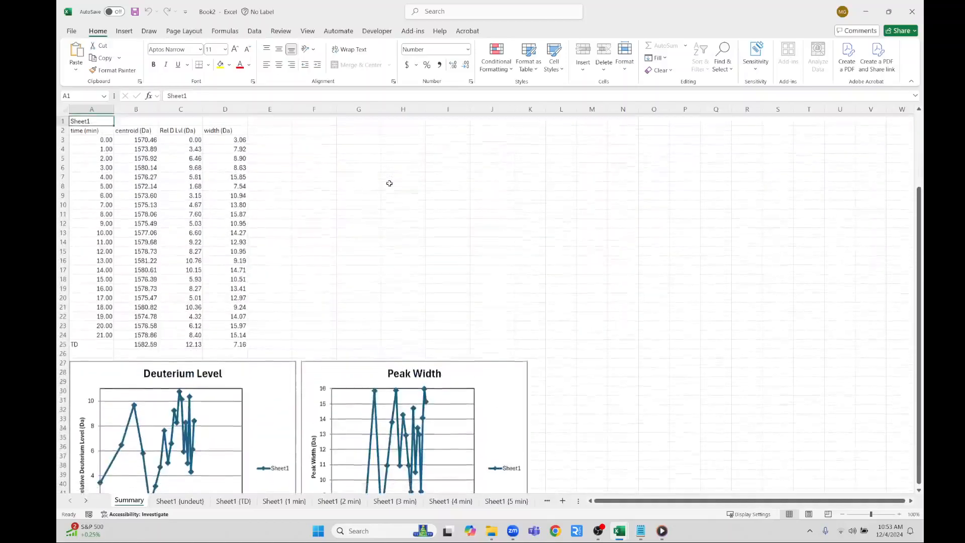
pyautogui.scroll(-3, 389, 183)
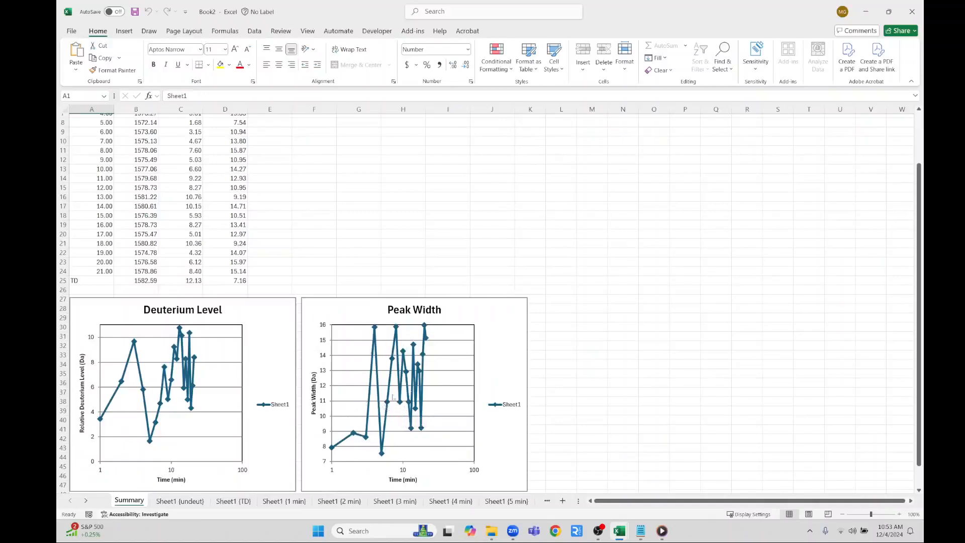
pyautogui.scroll(3, 338, 273)
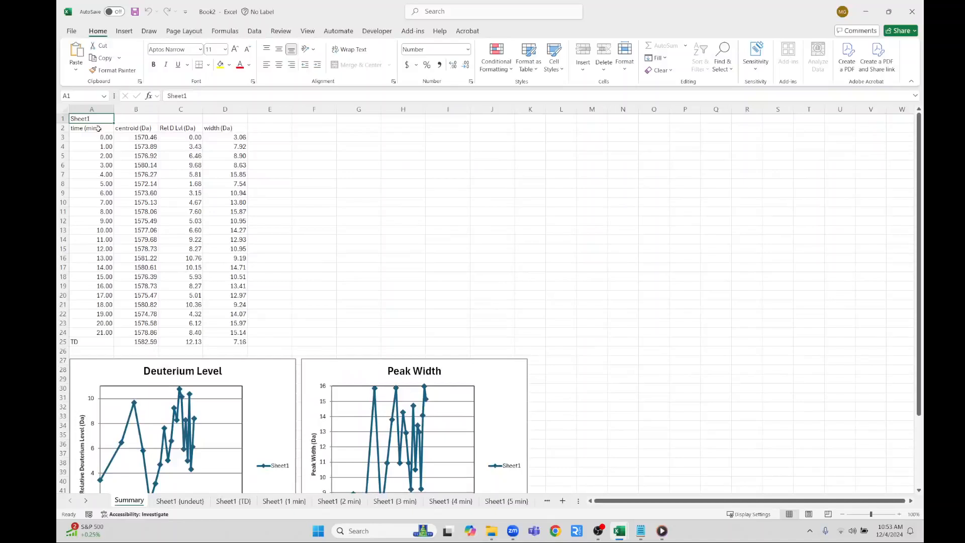
# Step: Examine the Summary table's relative deuterium level, width and time columns, including the TD row
pyautogui.click(99, 129)
pyautogui.moveTo(95, 129); pyautogui.dragTo(223, 341)
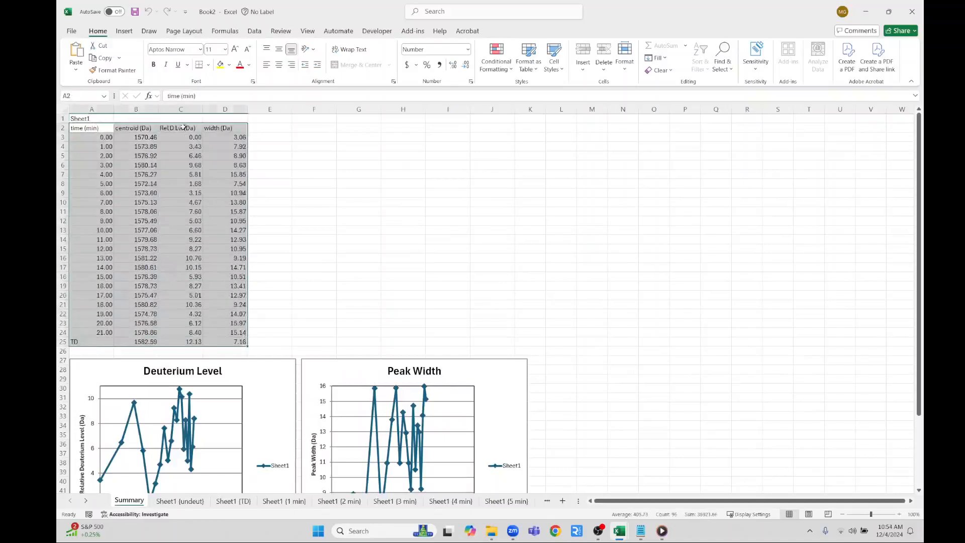
pyautogui.moveTo(183, 127); pyautogui.dragTo(195, 344)
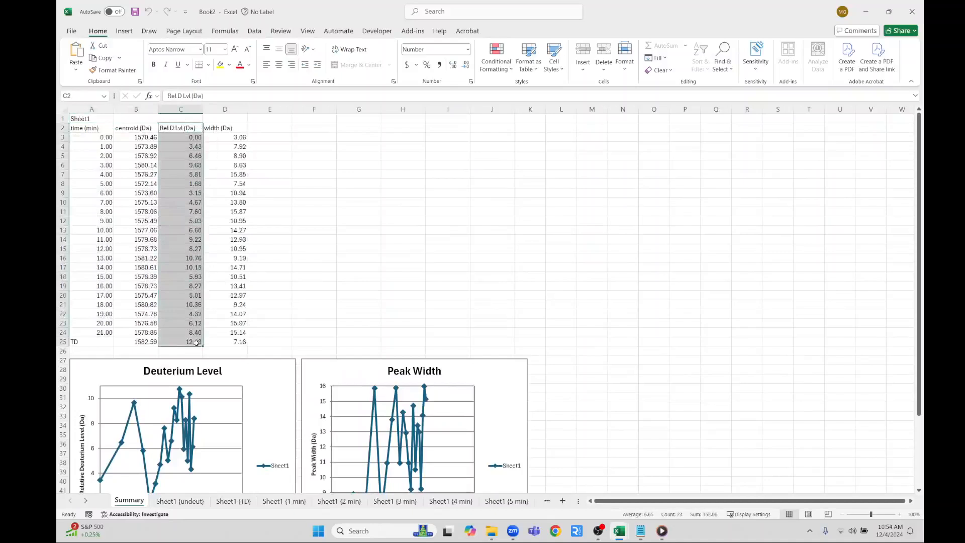
pyautogui.click(231, 145)
pyautogui.moveTo(226, 128); pyautogui.dragTo(236, 343)
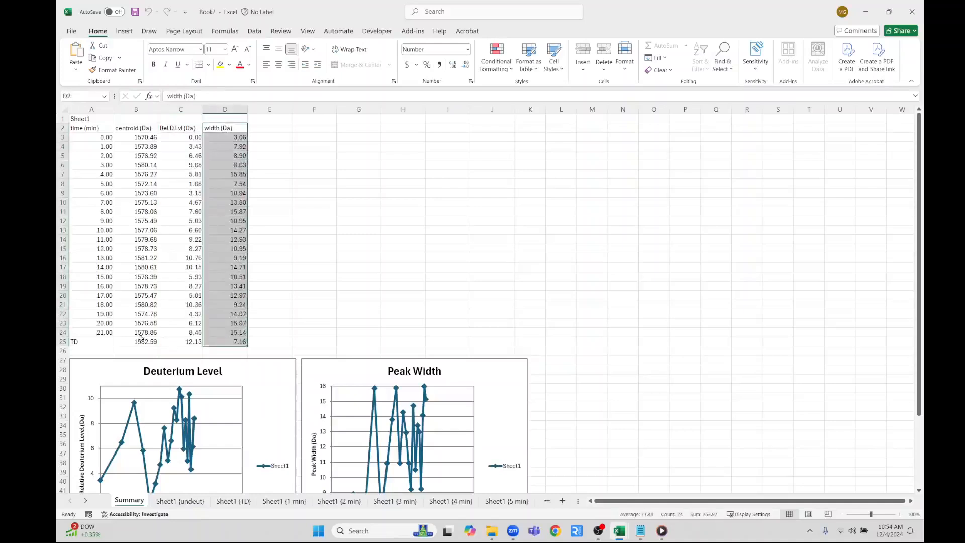
pyautogui.moveTo(106, 138); pyautogui.dragTo(96, 343)
pyautogui.click(93, 342)
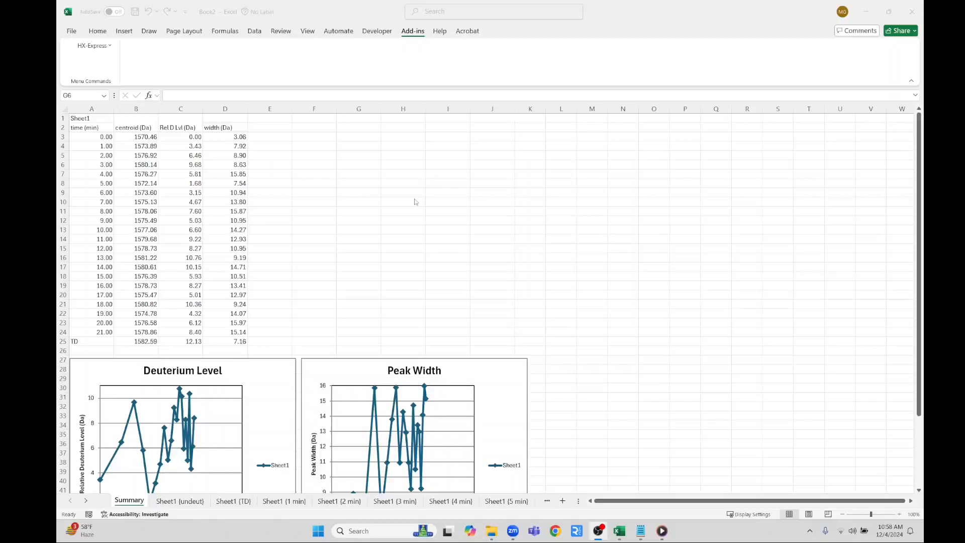
# Step: Start HX-Express Binomial Fitting for the Summary results and move its dialog aside
pyautogui.click(335, 150)
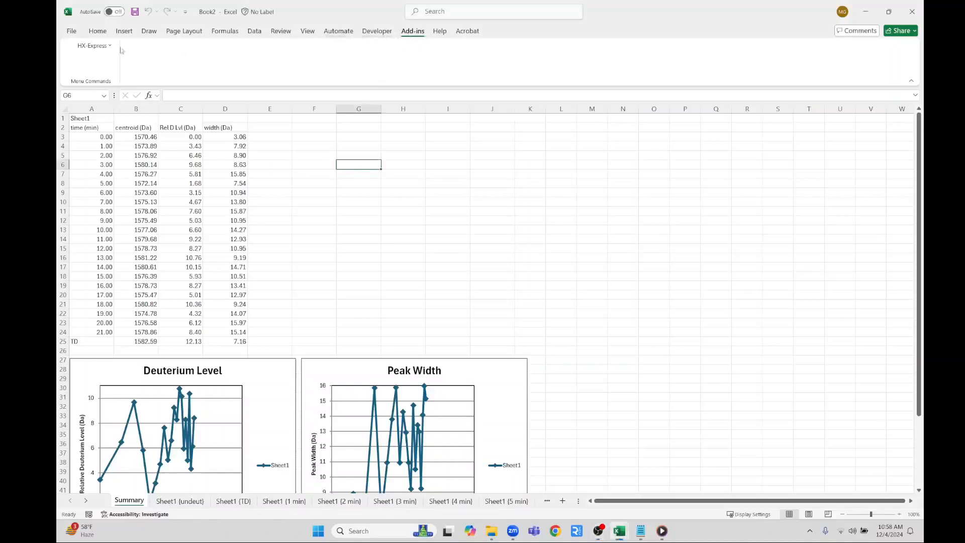
pyautogui.click(88, 46)
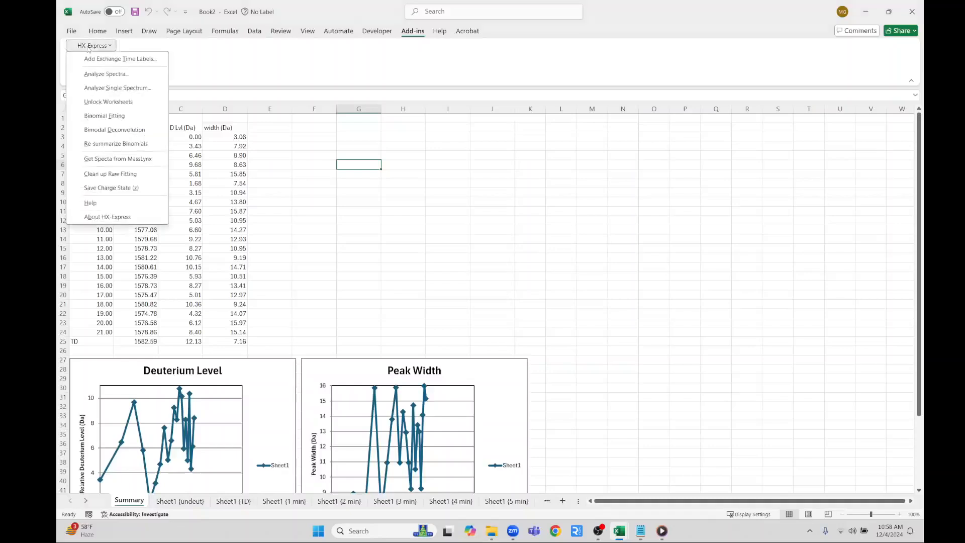
pyautogui.click(100, 118)
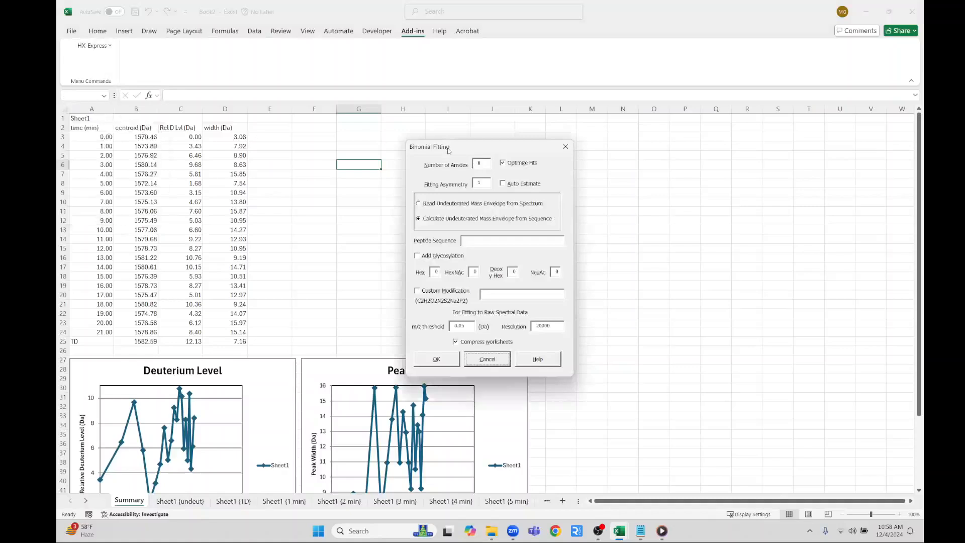
pyautogui.moveTo(448, 151); pyautogui.dragTo(310, 153)
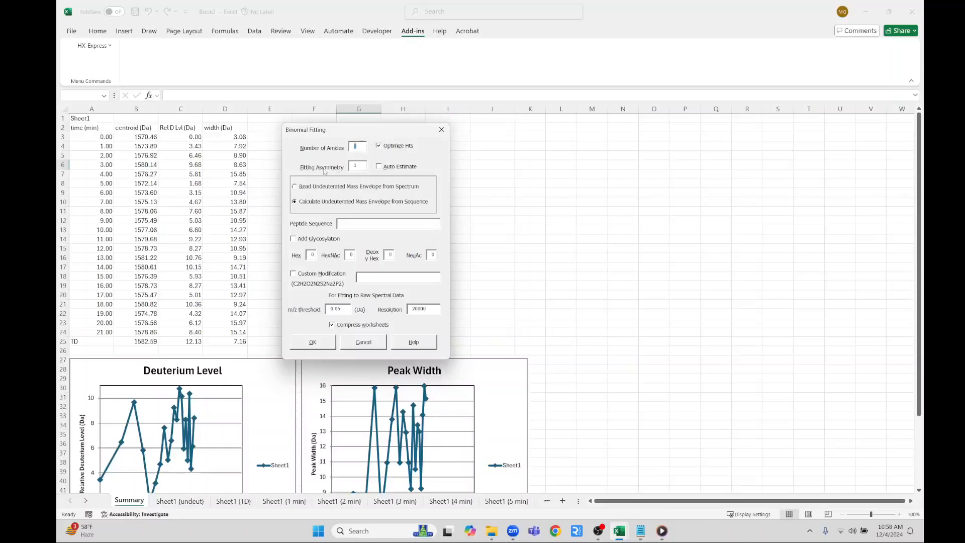
# Step: Choose to calculate the undeuterated mass envelope from sequence and enter the peptide sequence EGVNDNEEGFFSAR, keeping the fitting asymmetry at 1
pyautogui.click(365, 166)
pyautogui.click(303, 202)
pyautogui.click(348, 223)
pyautogui.hotkey('alt', 'Tab')
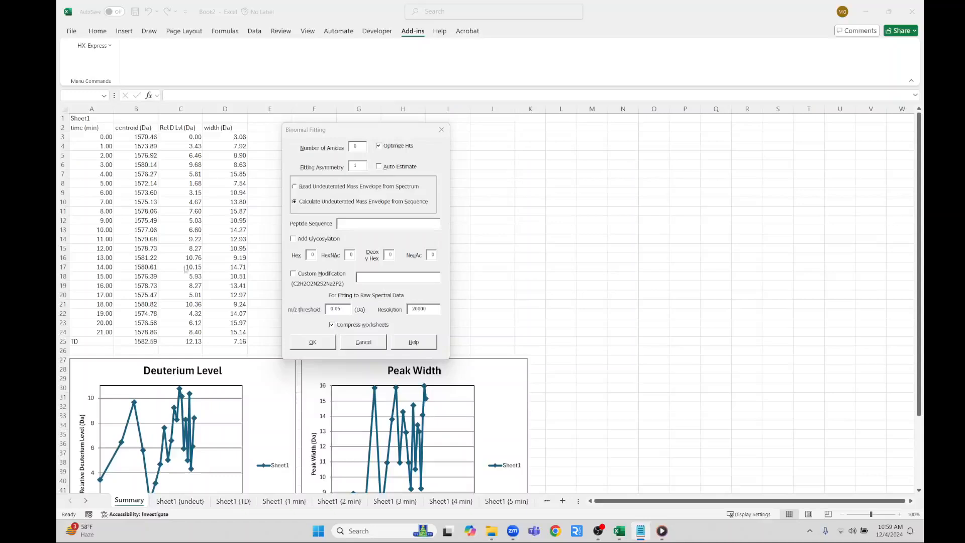
pyautogui.click(360, 223)
pyautogui.write('EGVNDNEEGFFSAR')
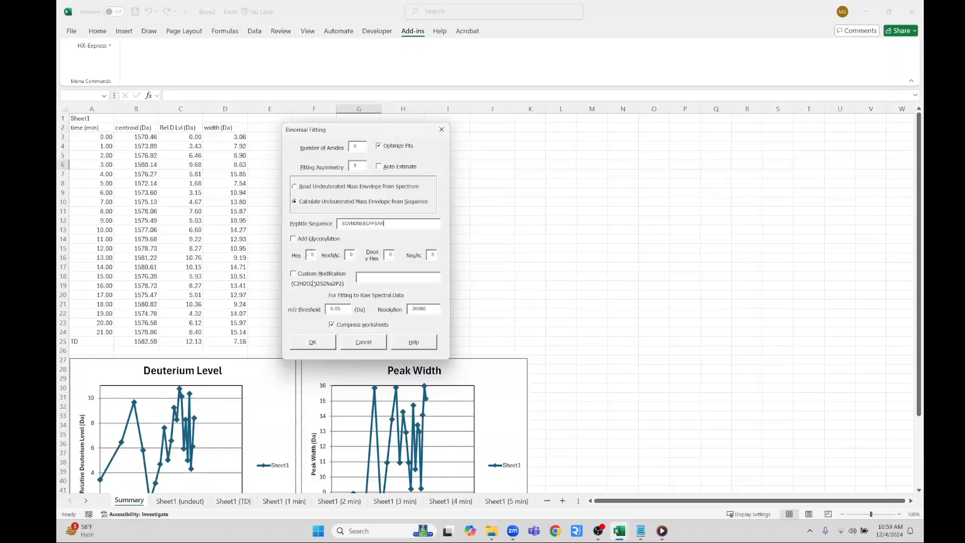
pyautogui.click(293, 274)
pyautogui.write('-')
pyautogui.press('BackSpace')
pyautogui.press('BackSpace')
pyautogui.press('BackSpace')
pyautogui.click(299, 275)
# Step: Run the binomial fitting without a custom modification and dismiss the clipboard notification
pyautogui.click(311, 342)
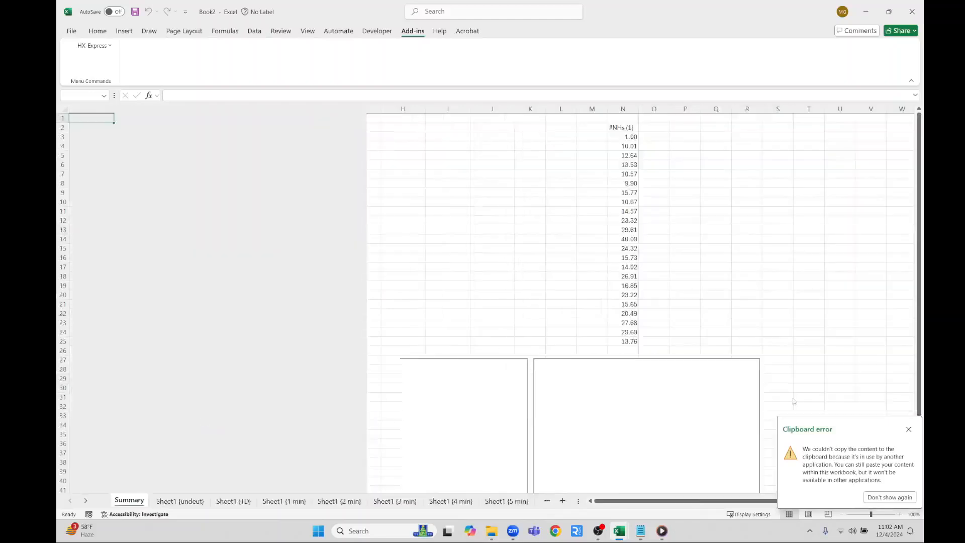
pyautogui.click(909, 431)
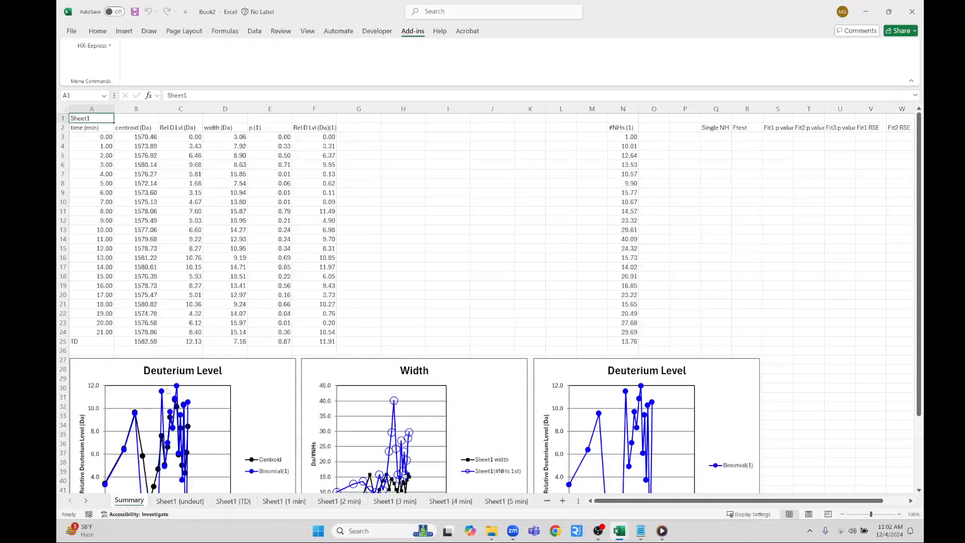
# Step: Examine the binomial fit results on the Summary sheet: the p(1), Rel D Lvl (Da)(1) and #NHs(1) columns and the three charts
pyautogui.scroll(-3, 235, 238)
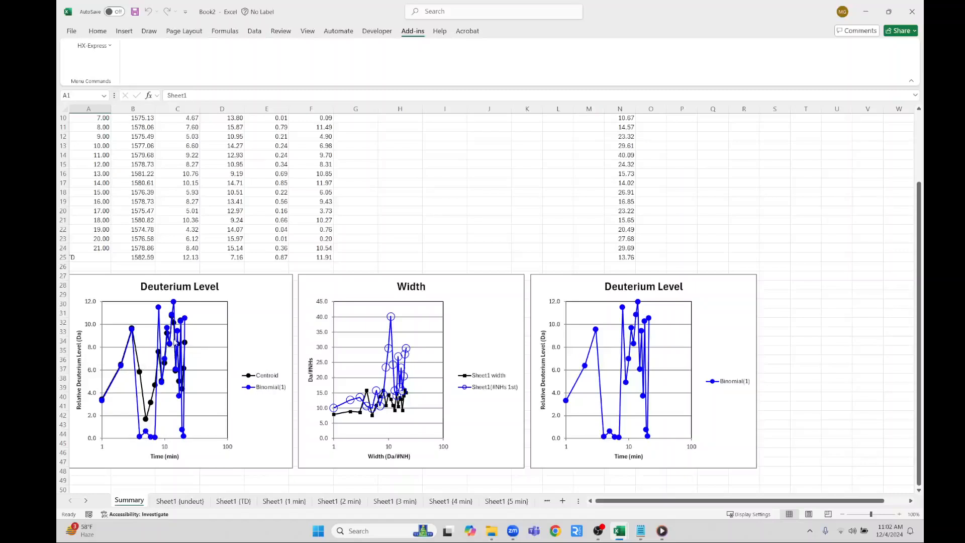
pyautogui.scroll(3, 207, 262)
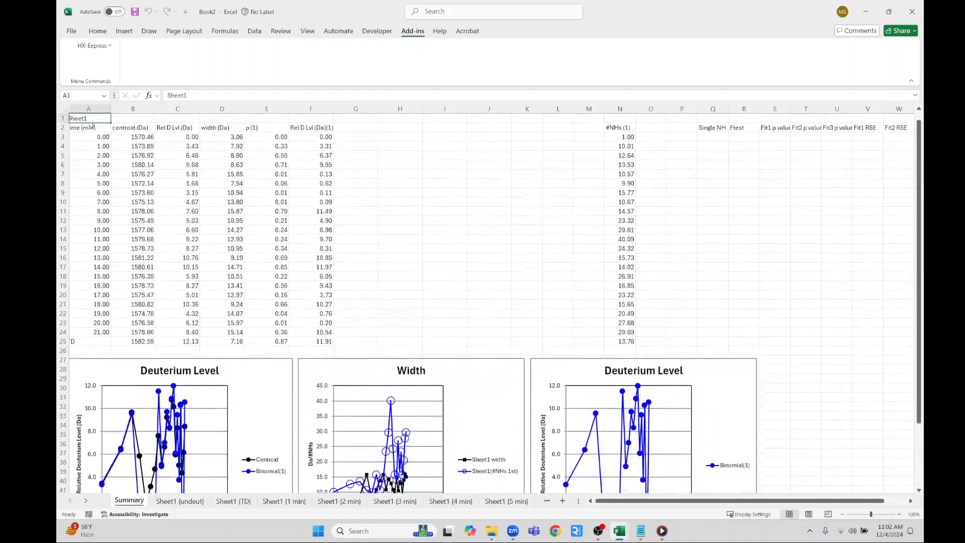
pyautogui.click(90, 128)
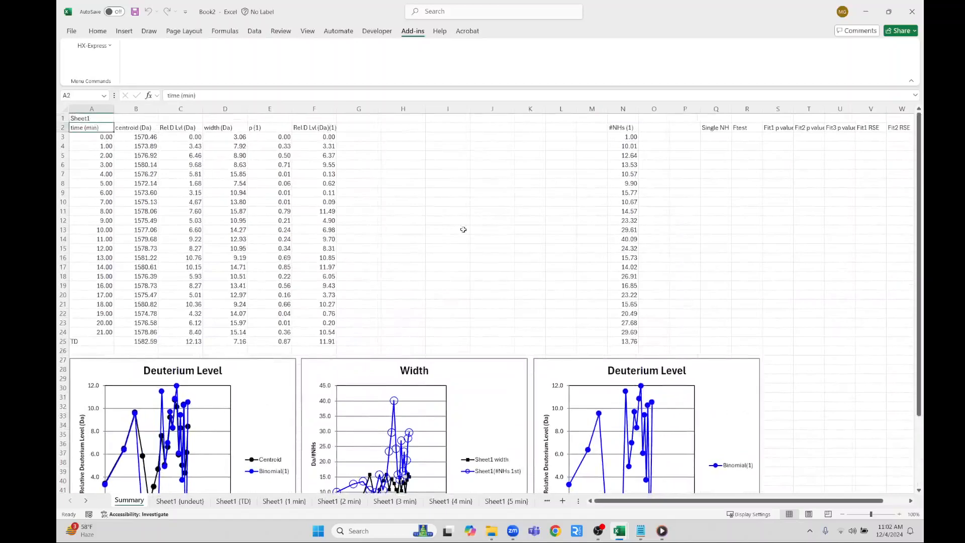
pyautogui.moveTo(259, 127); pyautogui.dragTo(312, 343)
pyautogui.click(275, 127)
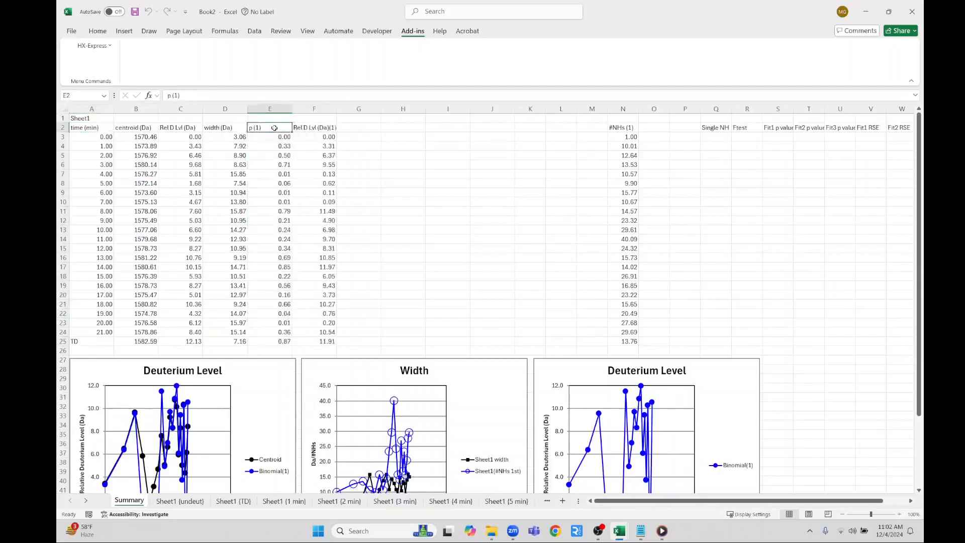
pyautogui.click(315, 128)
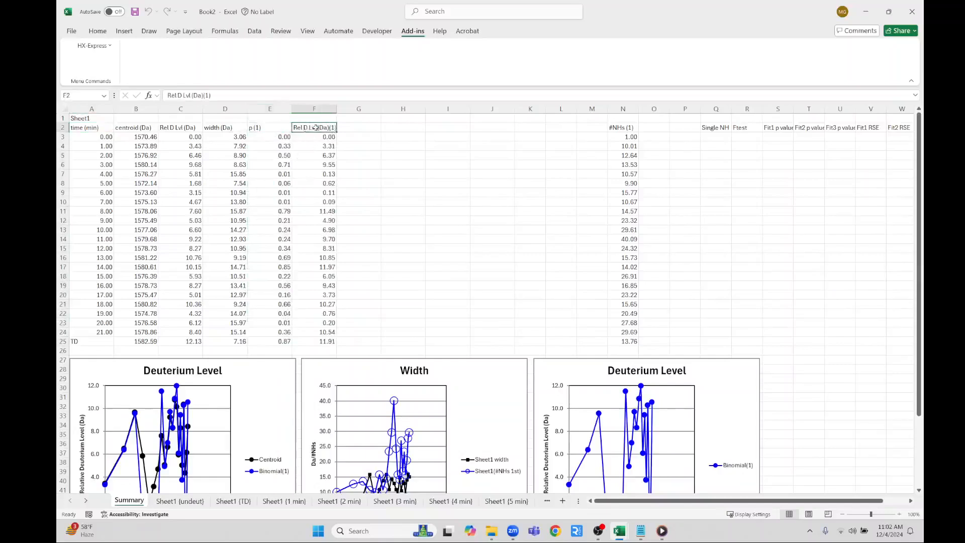
pyautogui.click(330, 343)
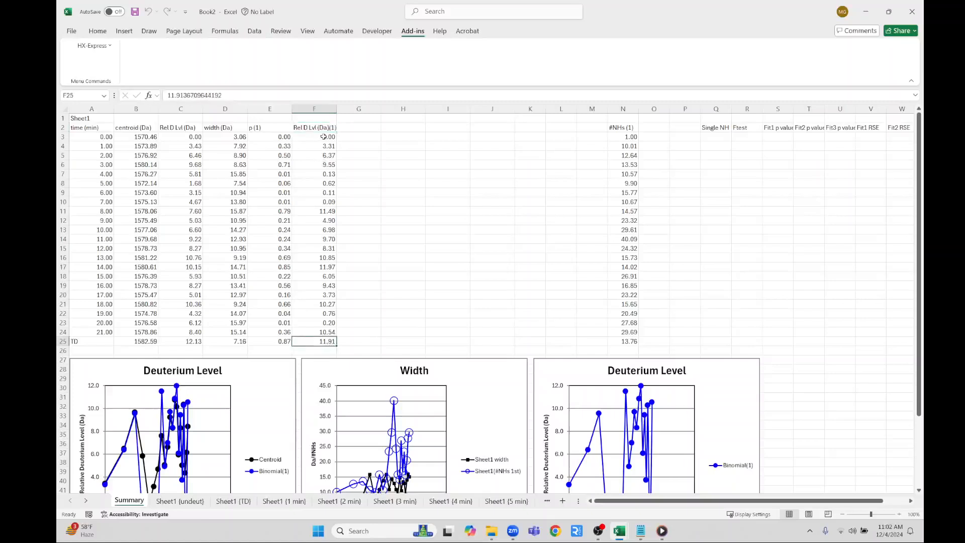
pyautogui.moveTo(625, 136); pyautogui.dragTo(623, 342)
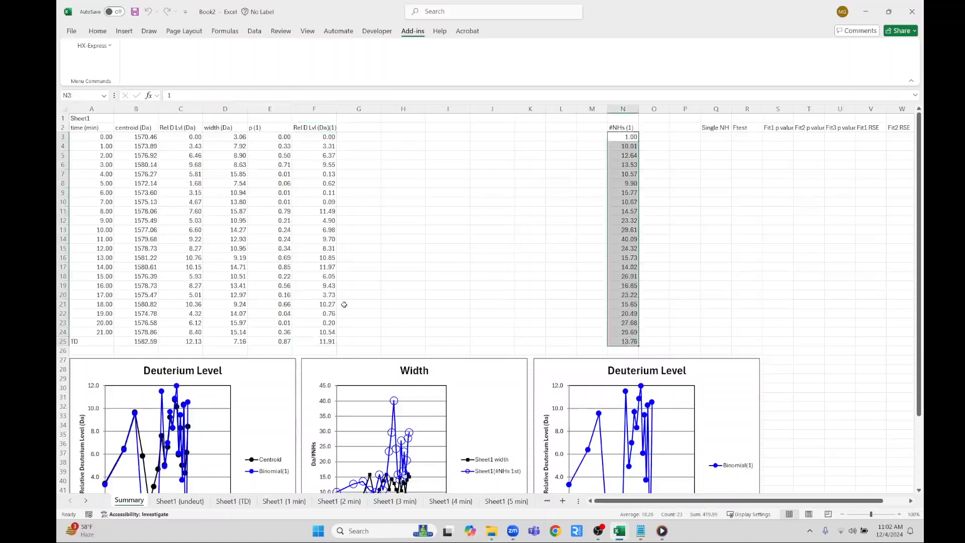
pyautogui.click(480, 274)
pyautogui.scroll(-4, 480, 274)
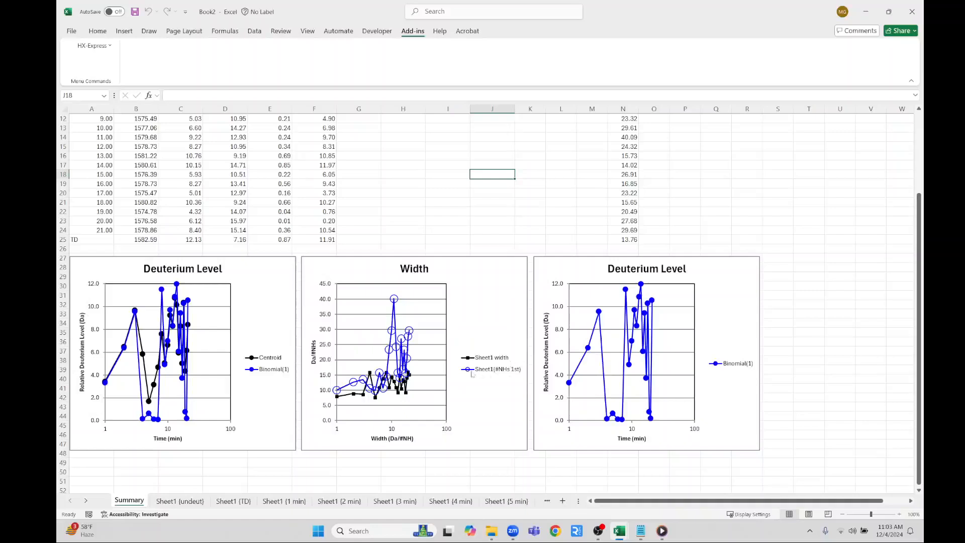
pyautogui.scroll(2, 467, 344)
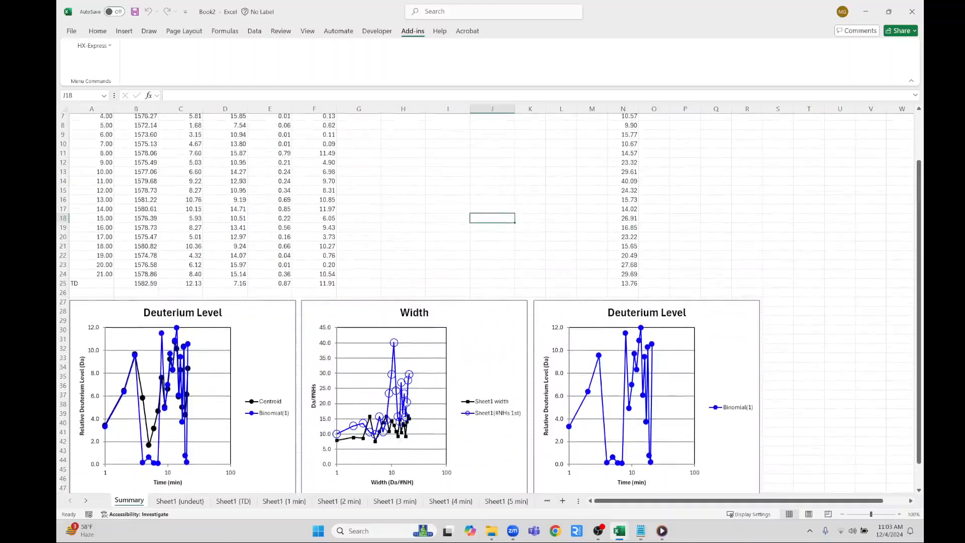
# Step: Compare the centroid and binomial curves in the Deuterium Level and Width charts with the Summary table
pyautogui.scroll(-2, 704, 362)
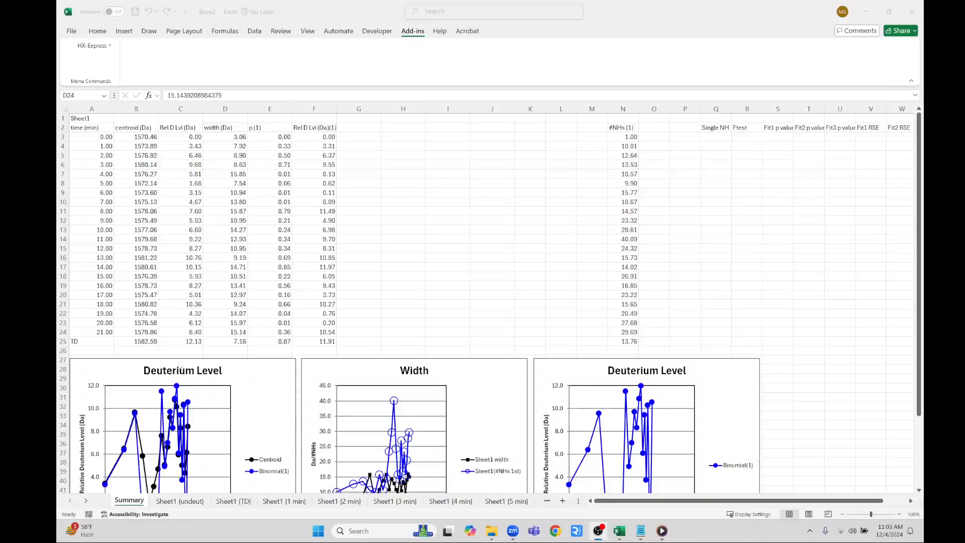
pyautogui.scroll(-3, 282, 316)
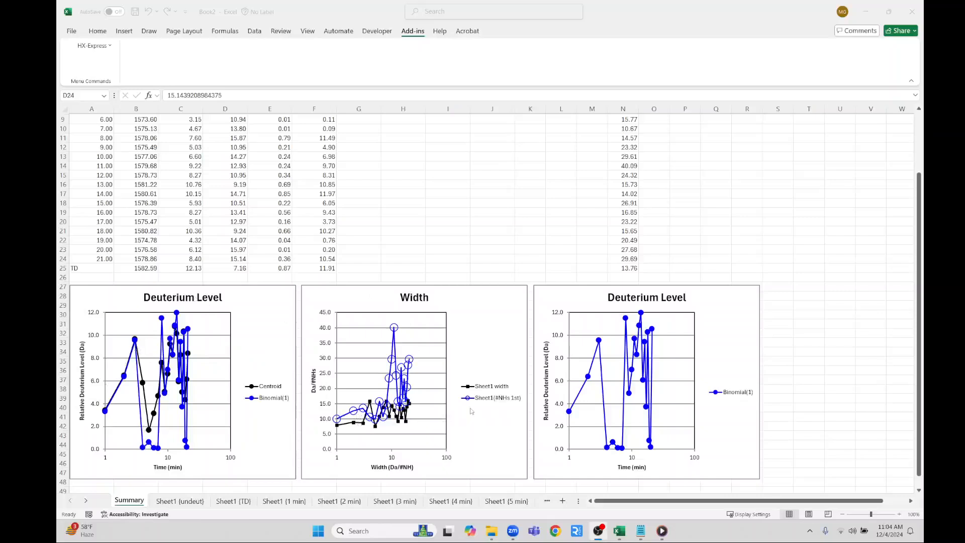
pyautogui.scroll(2, 472, 411)
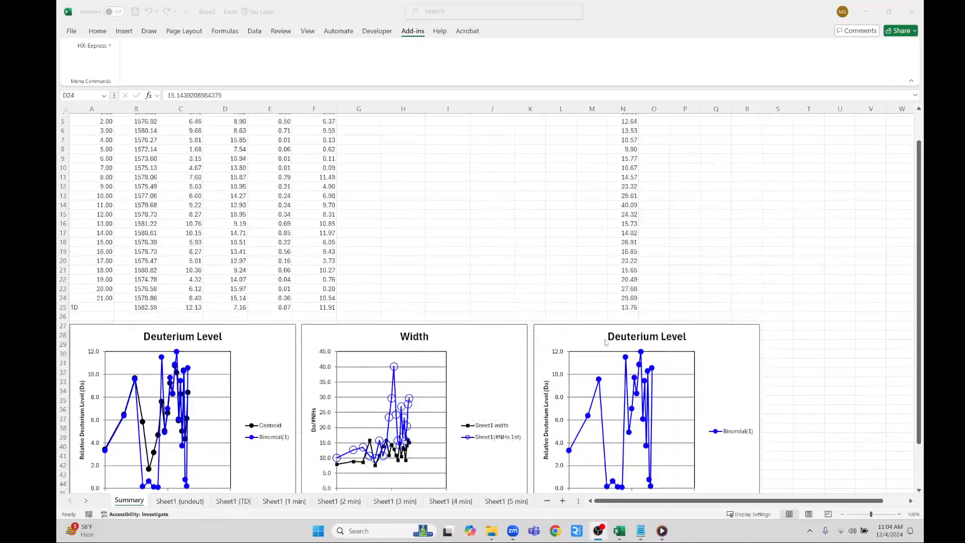
pyautogui.scroll(-1, 646, 400)
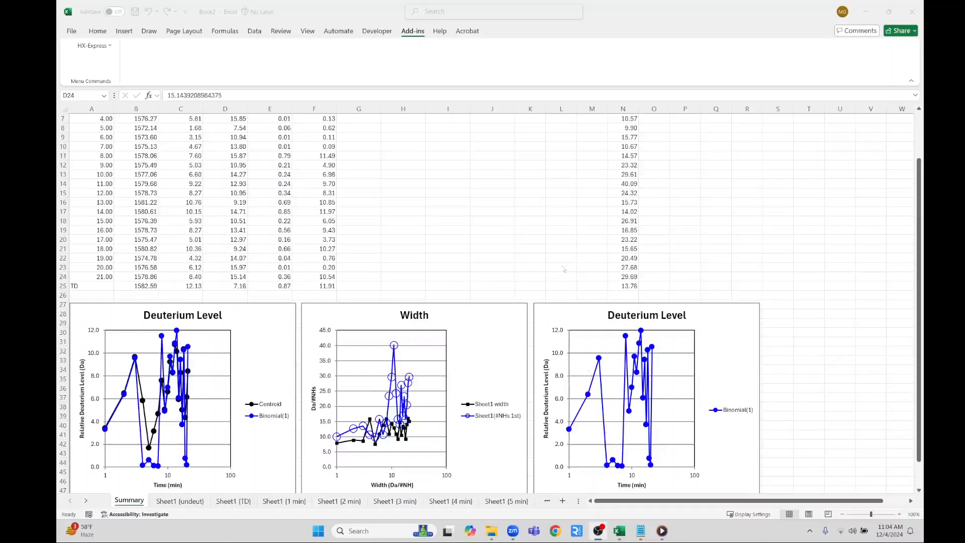
pyautogui.scroll(2, 582, 265)
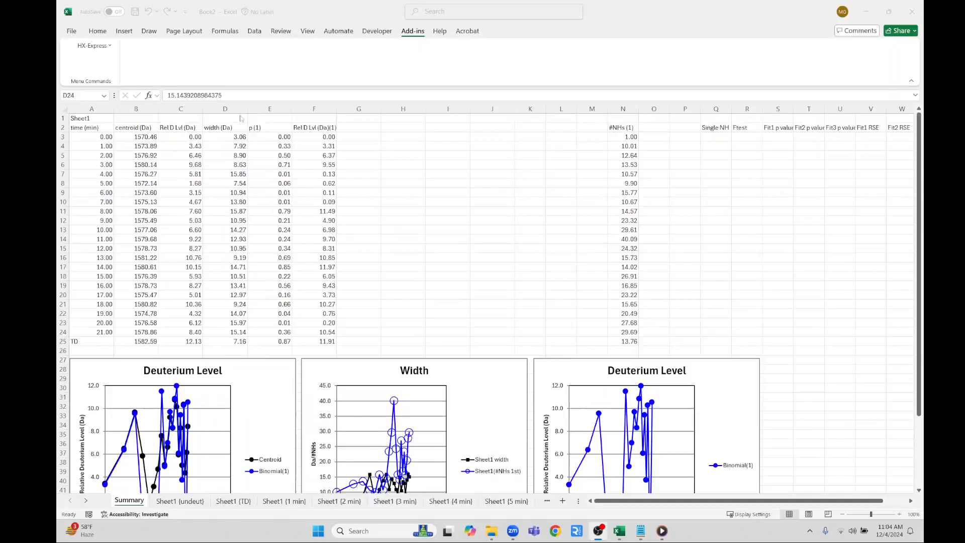
# Step: Inspect the time, p(1), Rel D Lvl (Da)(1) and #NHs (1) columns down to the TD row
pyautogui.click(100, 129)
pyautogui.moveTo(104, 132)
pyautogui.mouseDown()
pyautogui.moveTo(236, 276)
pyautogui.moveTo(105, 145)
pyautogui.moveTo(102, 130)
pyautogui.mouseUp()
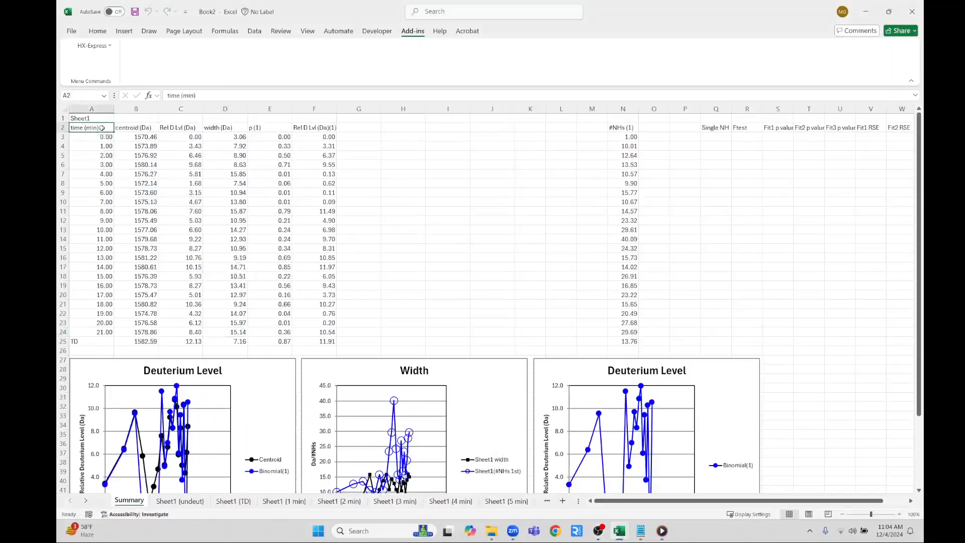
pyautogui.moveTo(267, 129); pyautogui.dragTo(314, 341)
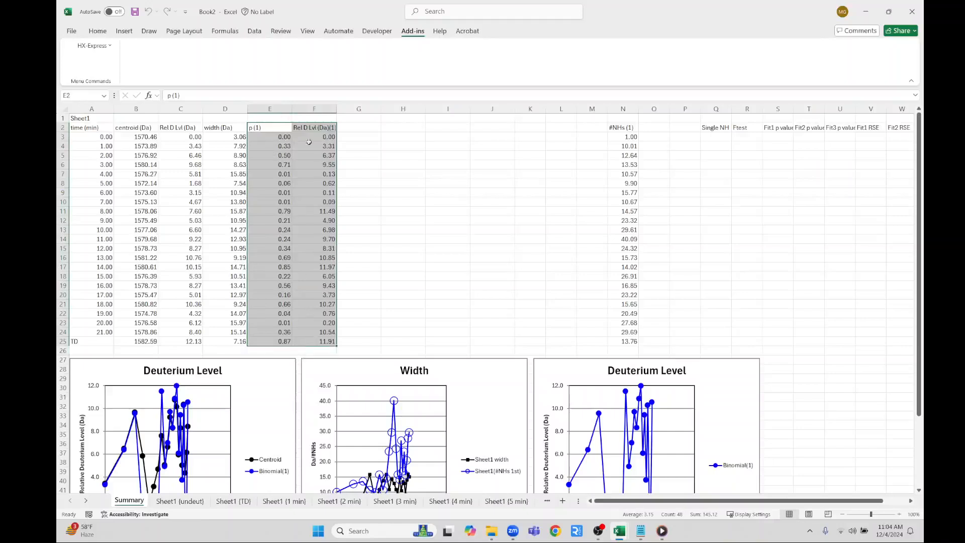
pyautogui.click(325, 127)
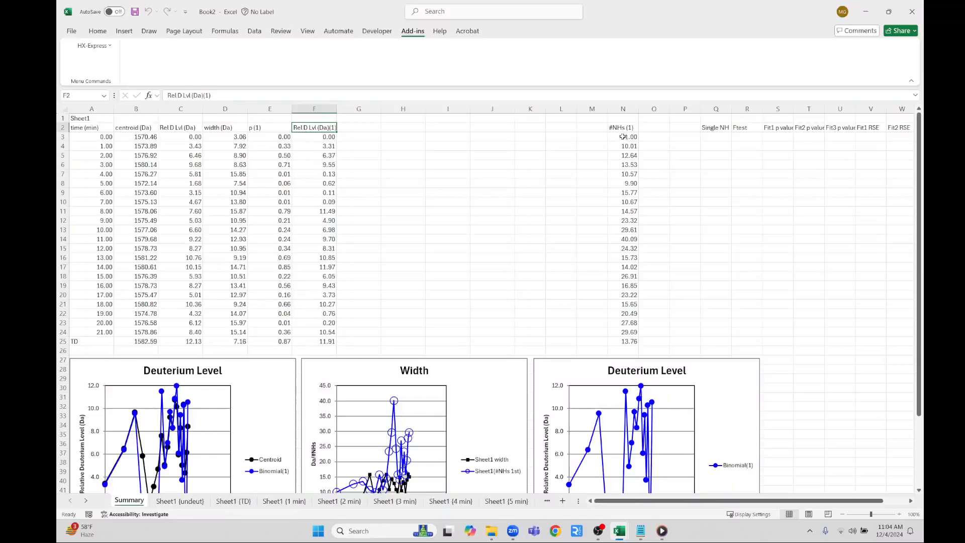
pyautogui.moveTo(622, 135); pyautogui.dragTo(624, 341)
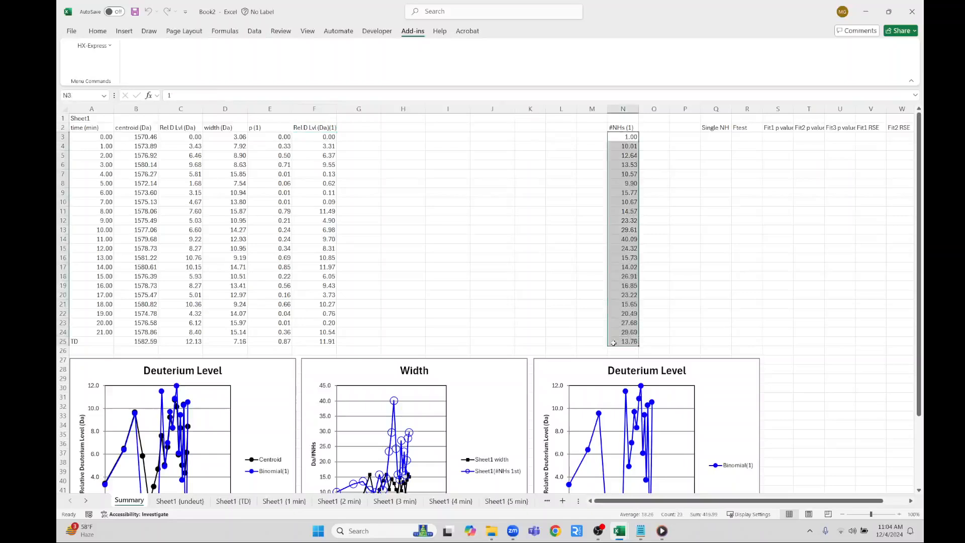
pyautogui.click(621, 137)
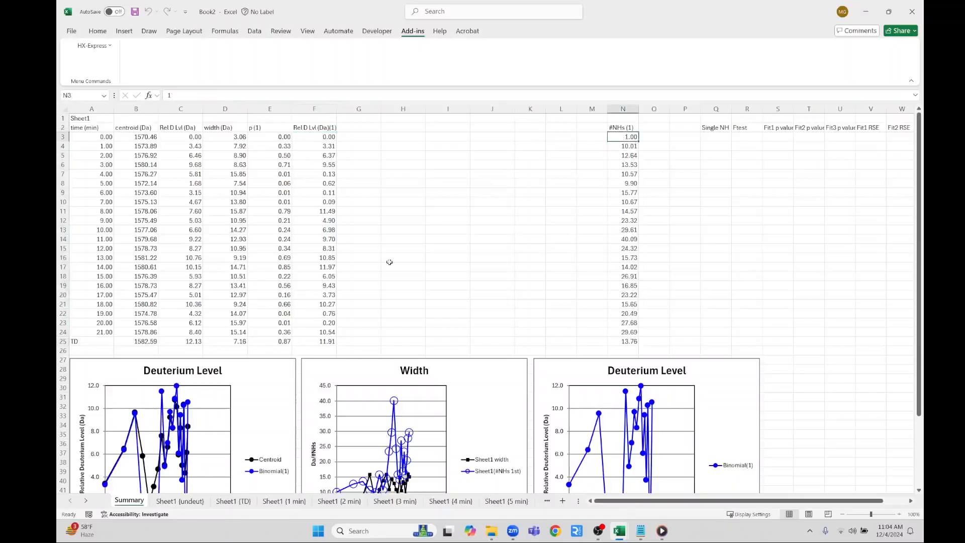
# Step: Review the binomial fits on the undeut, TD, 1 min, 2 min and 3 min sheets, including the 3 min #NHs value
pyautogui.click(179, 502)
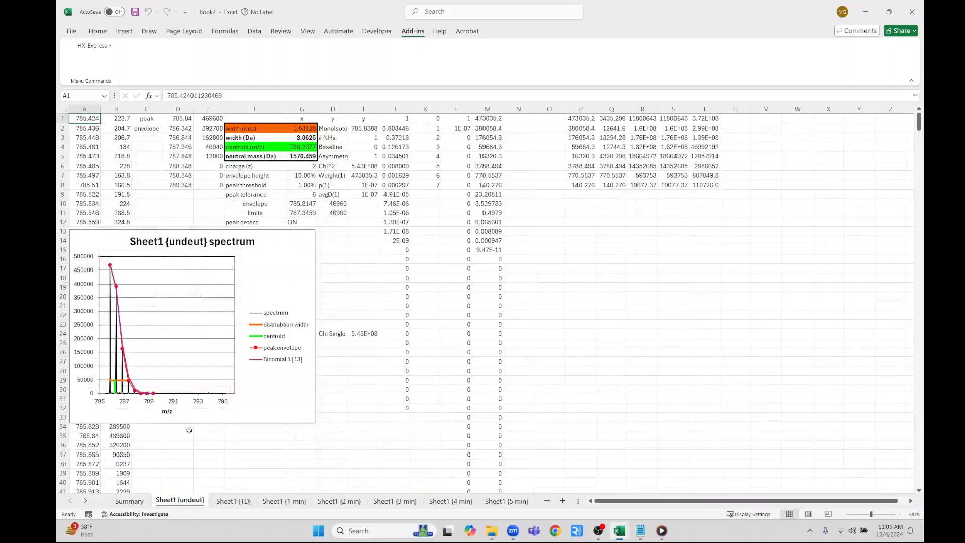
pyautogui.click(240, 503)
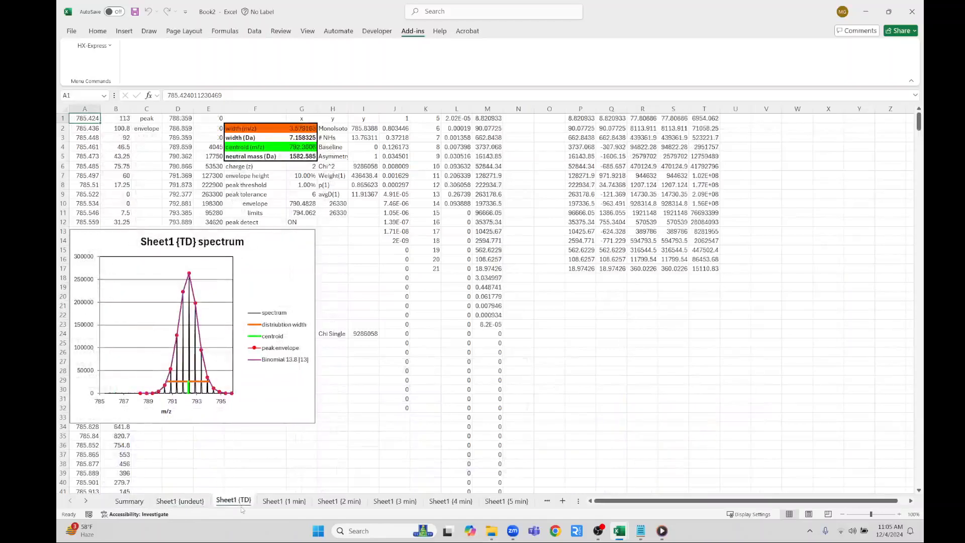
pyautogui.click(284, 502)
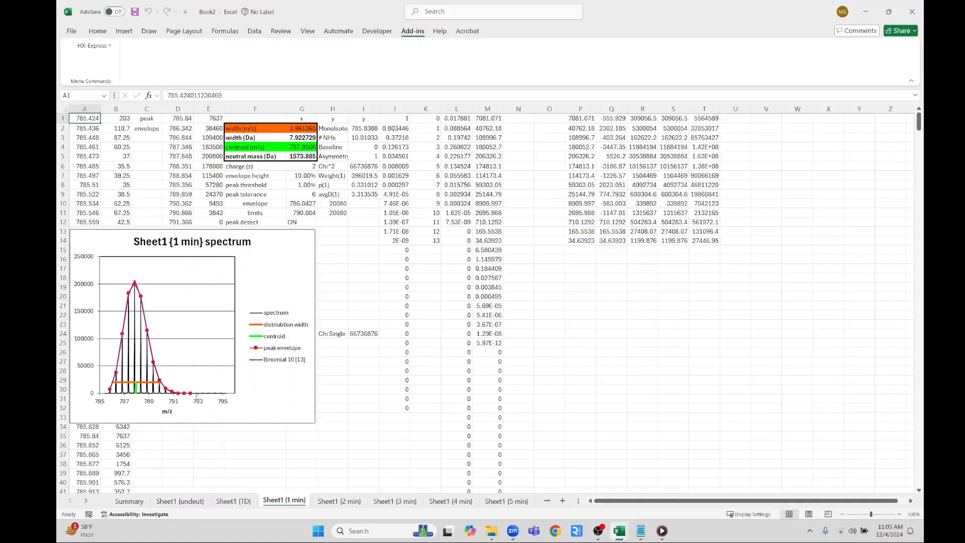
pyautogui.click(332, 503)
pyautogui.click(388, 502)
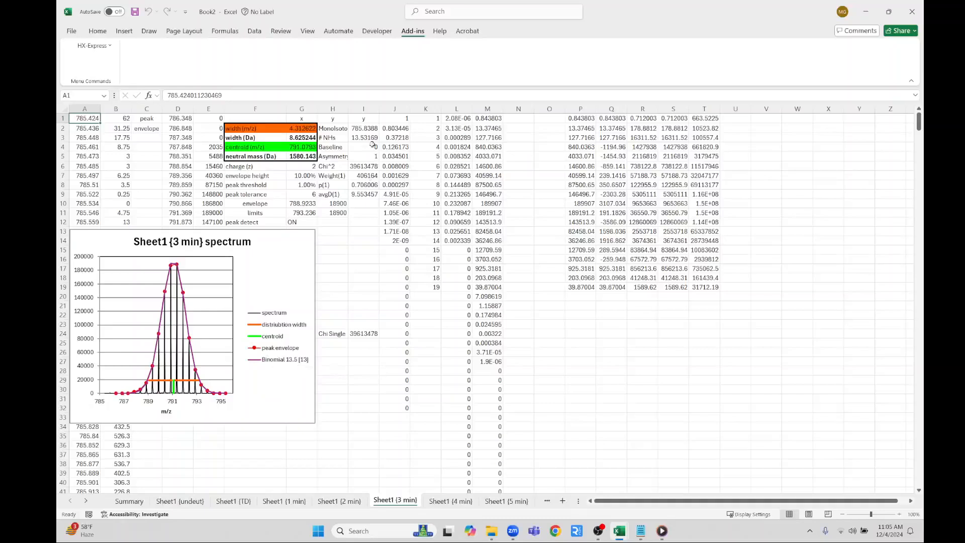
pyautogui.click(367, 139)
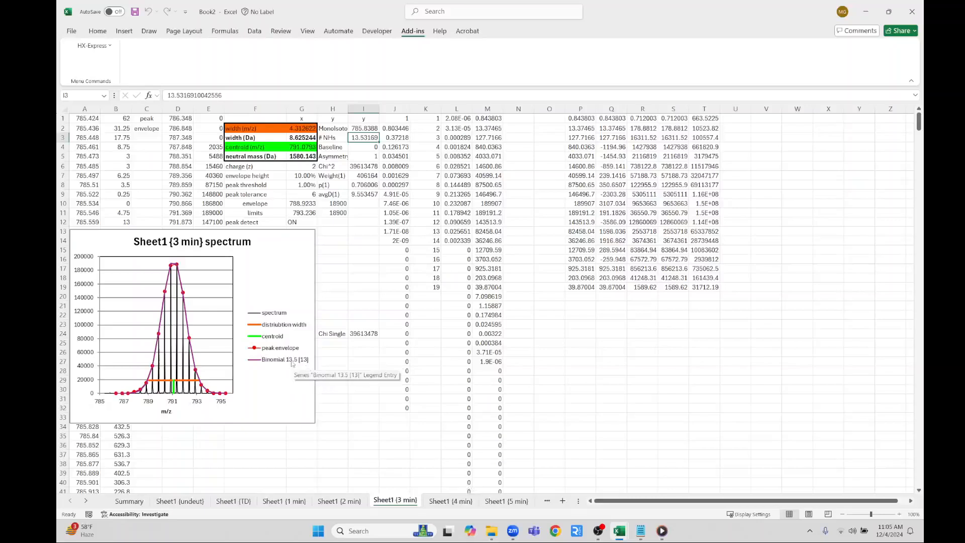
# Step: Review how the single binomial fits the peak envelopes on the 4 min through 12 min sheets
pyautogui.click(441, 502)
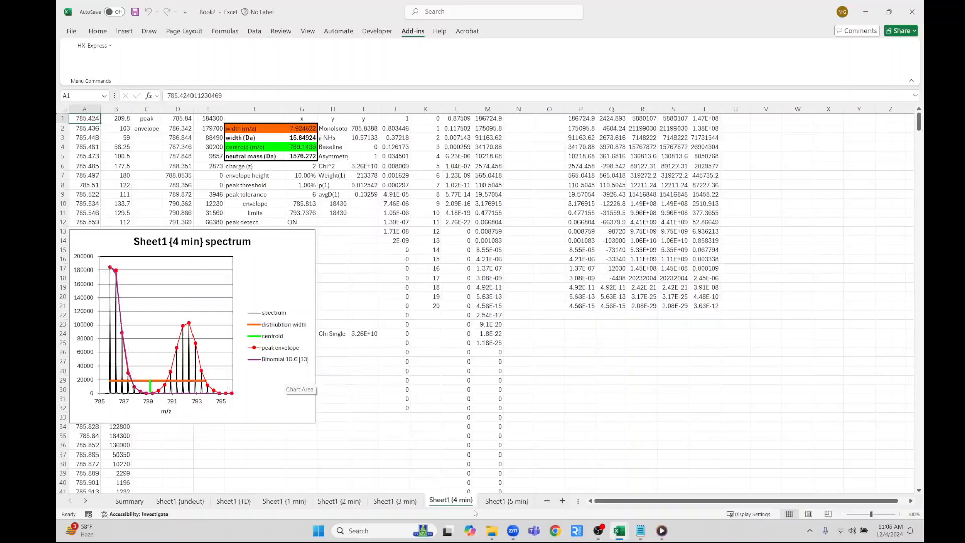
pyautogui.click(504, 502)
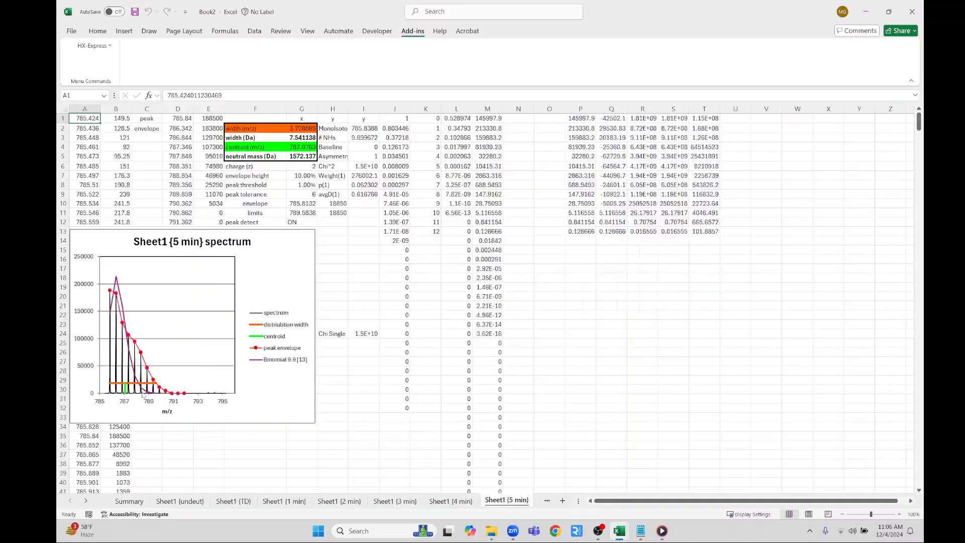
pyautogui.click(547, 501)
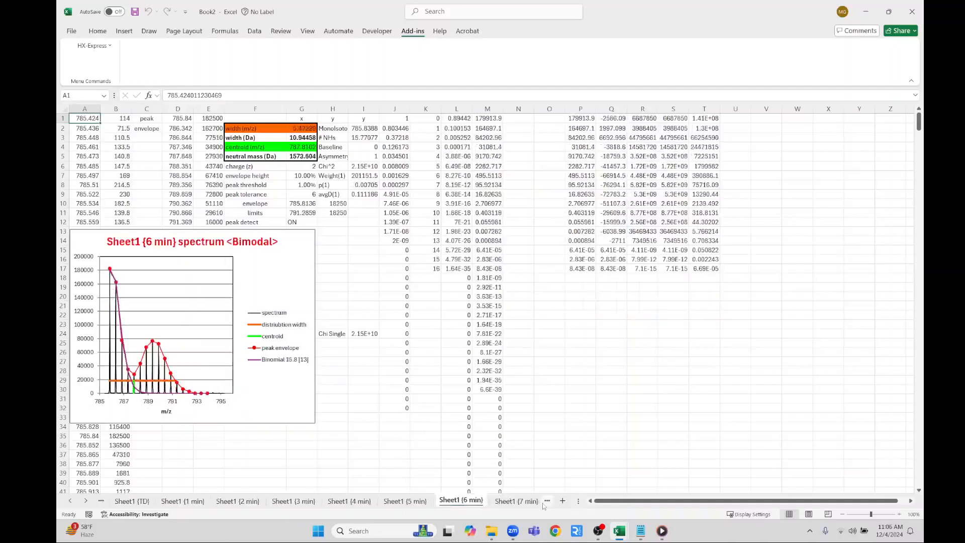
pyautogui.click(513, 502)
pyautogui.click(513, 503)
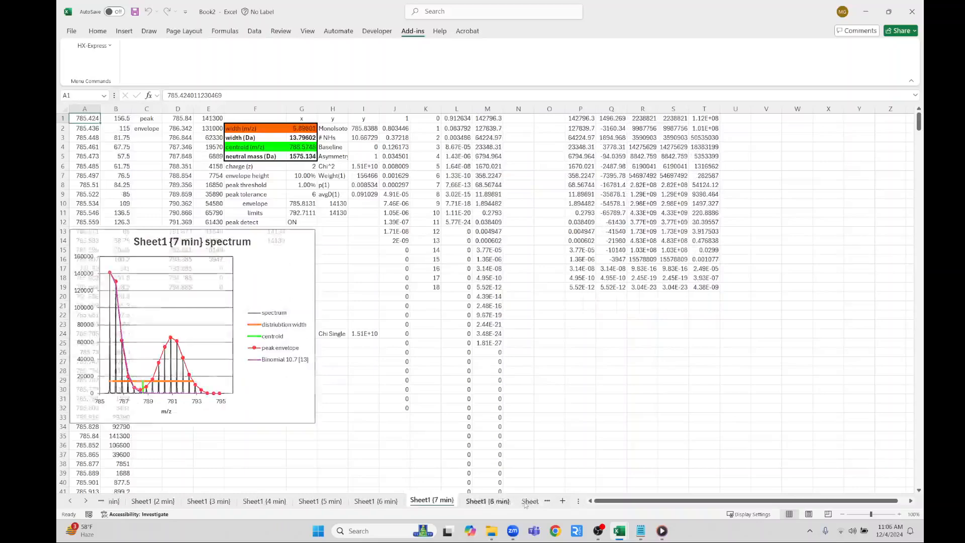
pyautogui.click(523, 504)
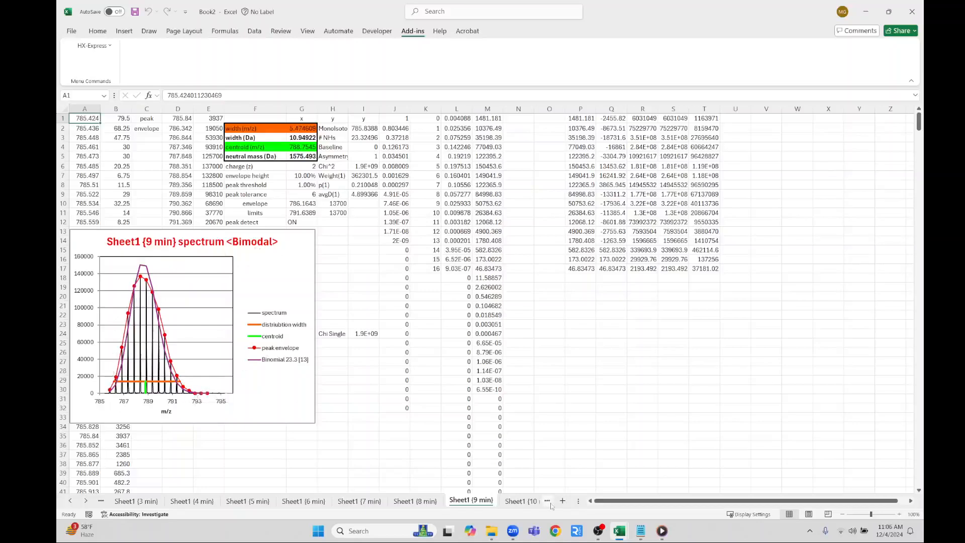
pyautogui.click(524, 502)
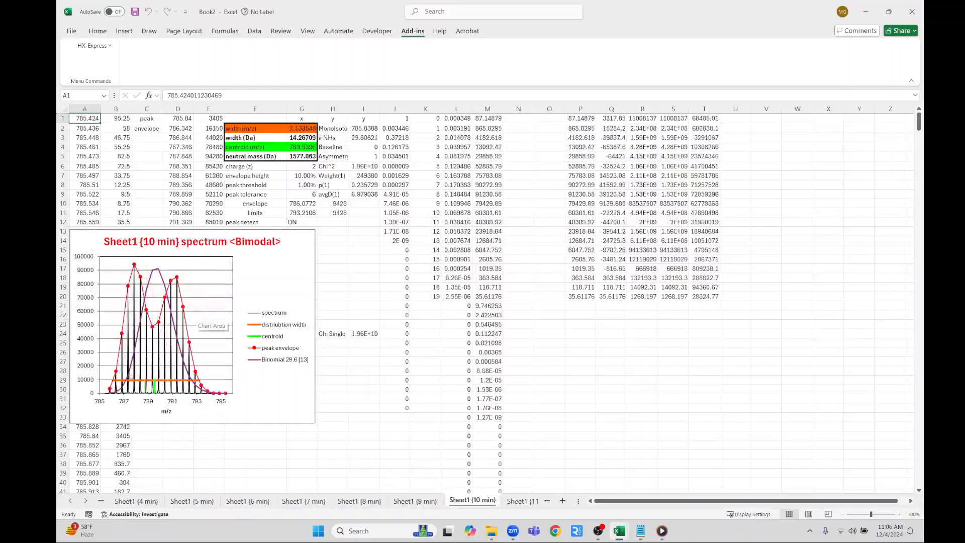
pyautogui.click(517, 503)
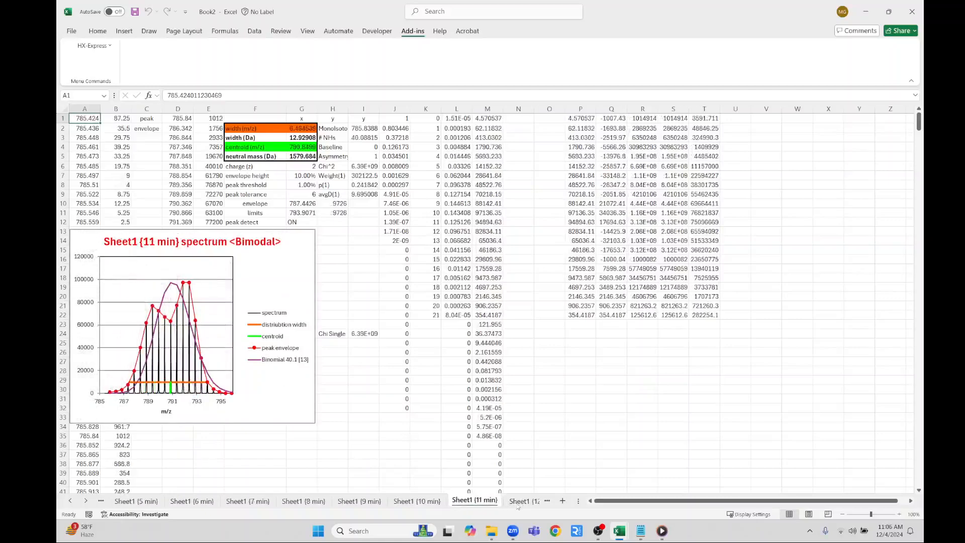
pyautogui.click(518, 502)
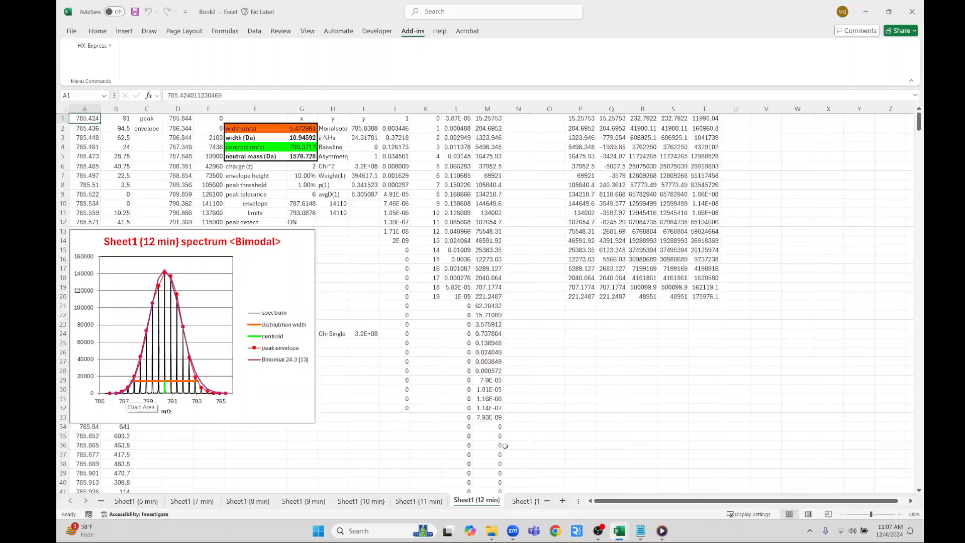
# Step: Return to the Summary sheet from the 12 min sheet
pyautogui.click(69, 502)
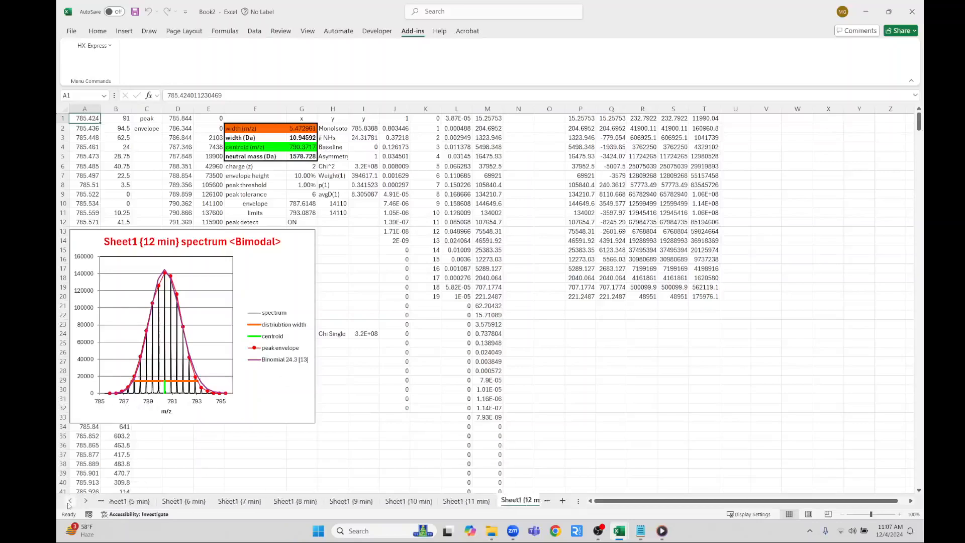
pyautogui.click(69, 502)
pyautogui.click(70, 502)
pyautogui.click(69, 502)
pyautogui.click(70, 502)
pyautogui.click(70, 503)
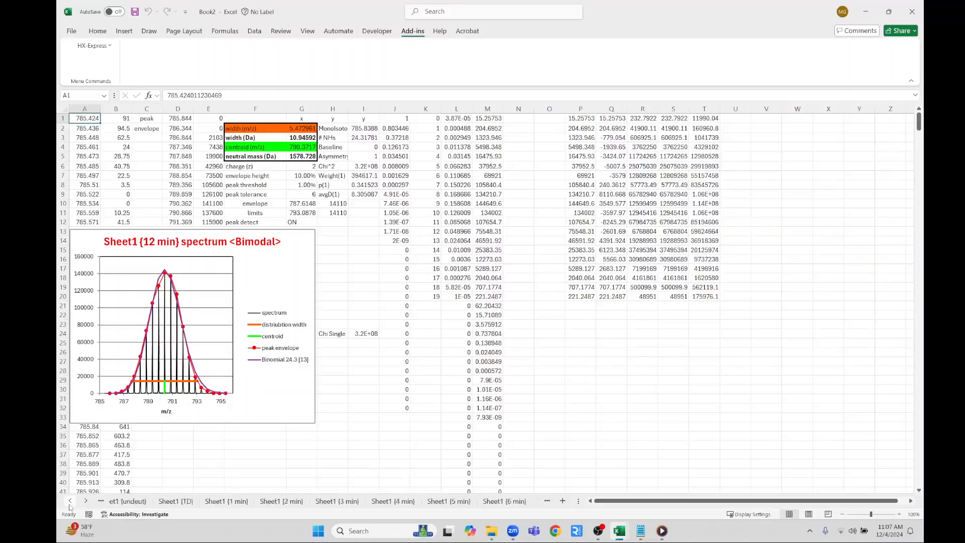
pyautogui.click(69, 502)
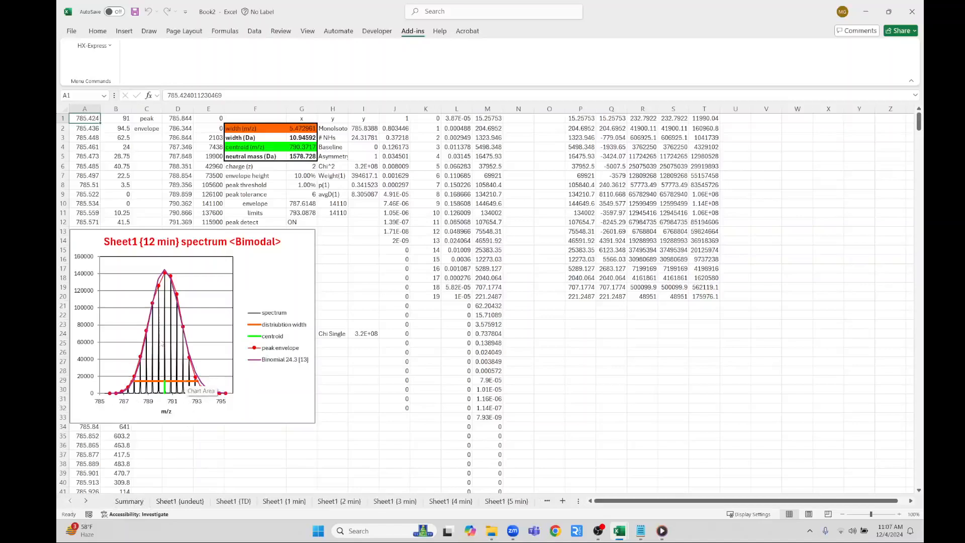
pyautogui.click(129, 501)
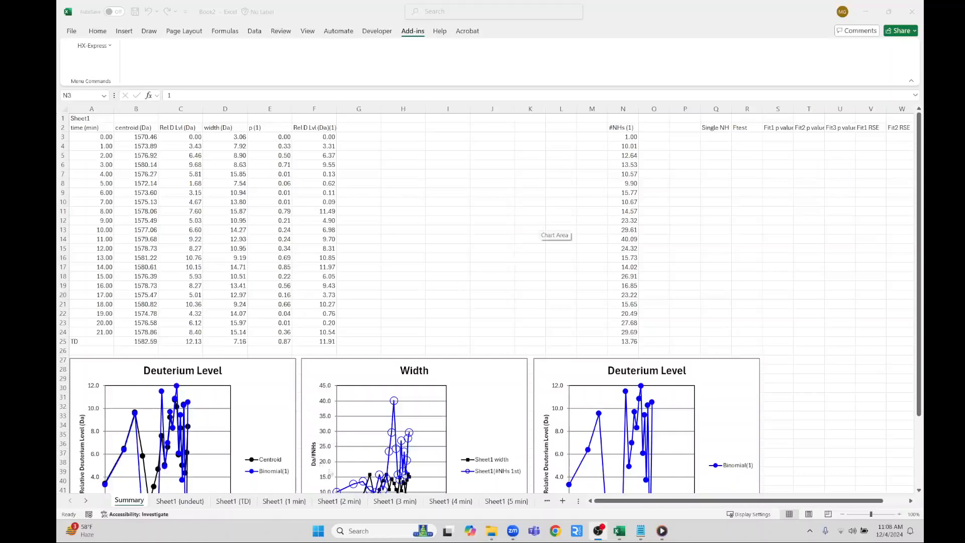
# Step: Compare the spectra and their binomial fits on the 2 min, 3 min and 4 min sheets
pyautogui.click(340, 501)
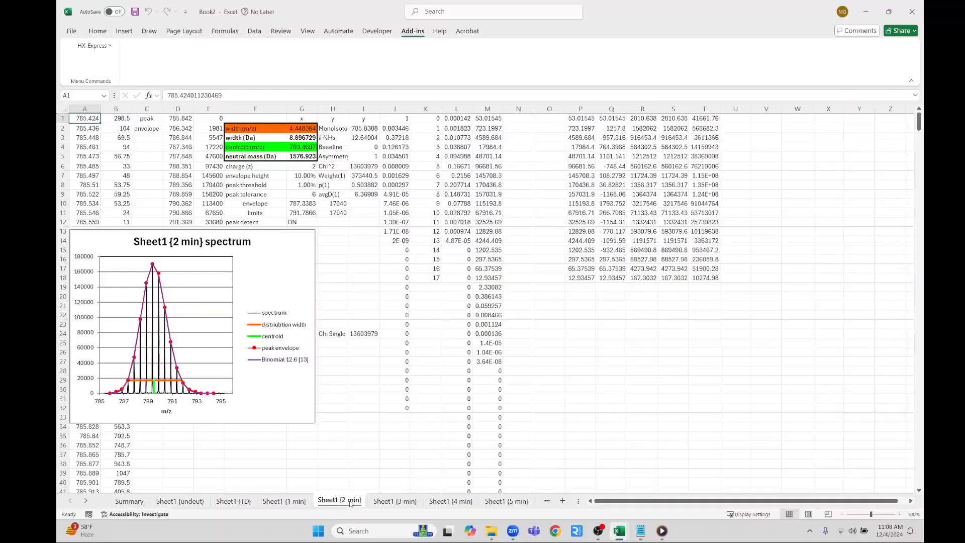
pyautogui.click(389, 503)
pyautogui.click(451, 502)
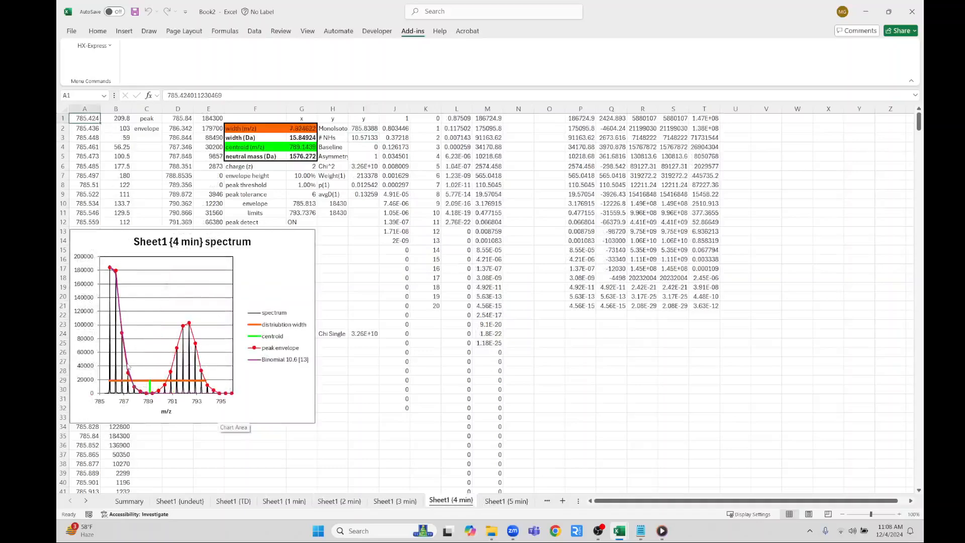
# Step: Run a Double Binomial deconvolution on all spectra from the 4 min sheet, with bimodal statistical analyses and iterative analysis enabled
pyautogui.click(342, 223)
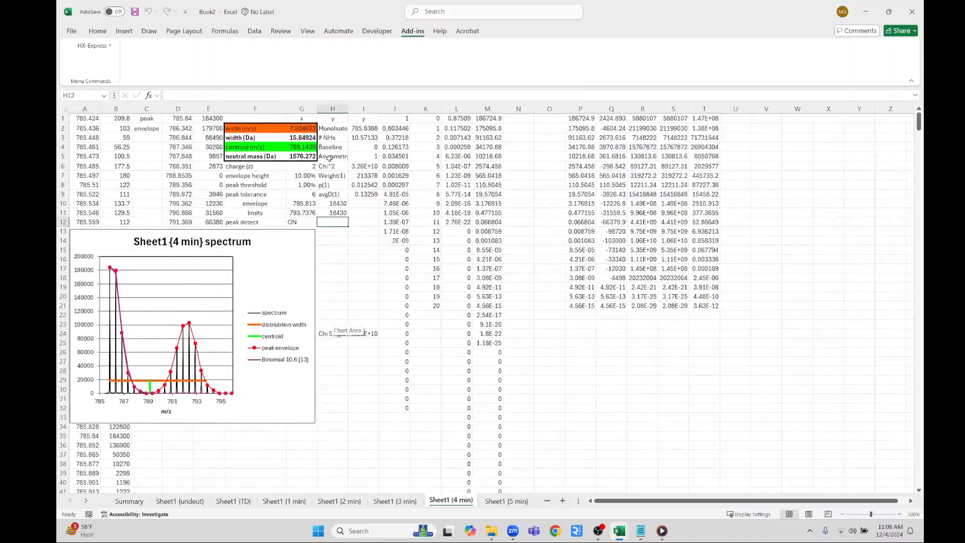
pyautogui.click(79, 46)
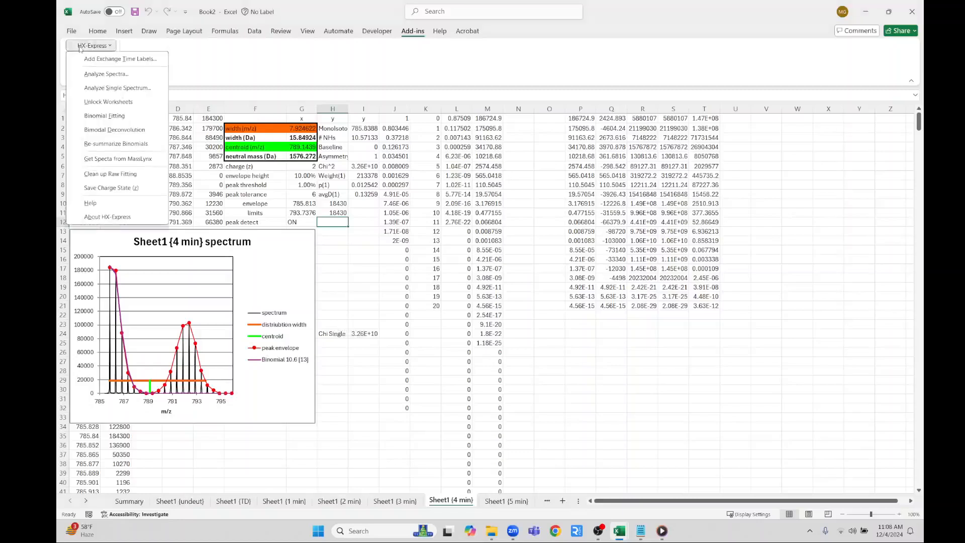
pyautogui.click(101, 131)
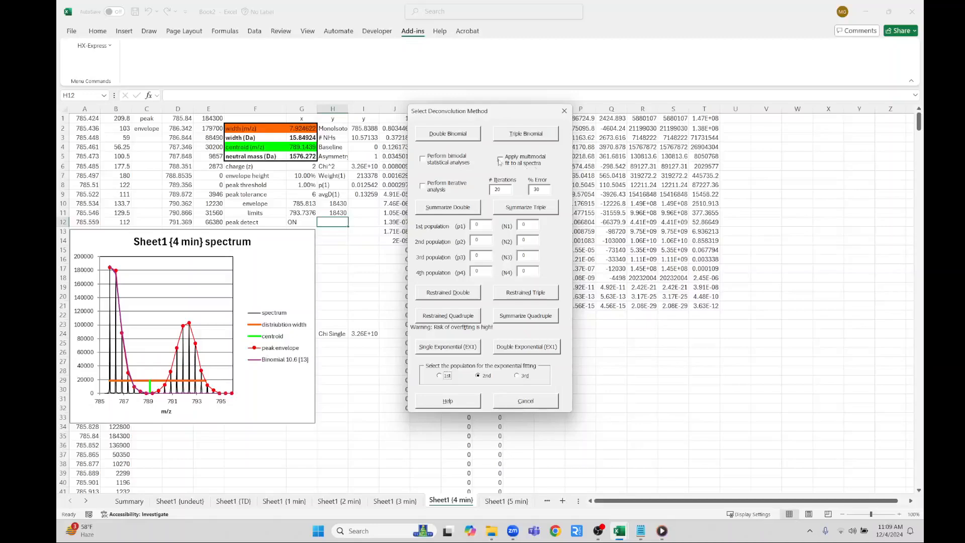
pyautogui.click(502, 162)
pyautogui.click(431, 192)
pyautogui.press('Tab')
pyautogui.press('Tab')
pyautogui.click(502, 189)
pyautogui.press('Tab')
pyautogui.click(430, 156)
pyautogui.click(443, 134)
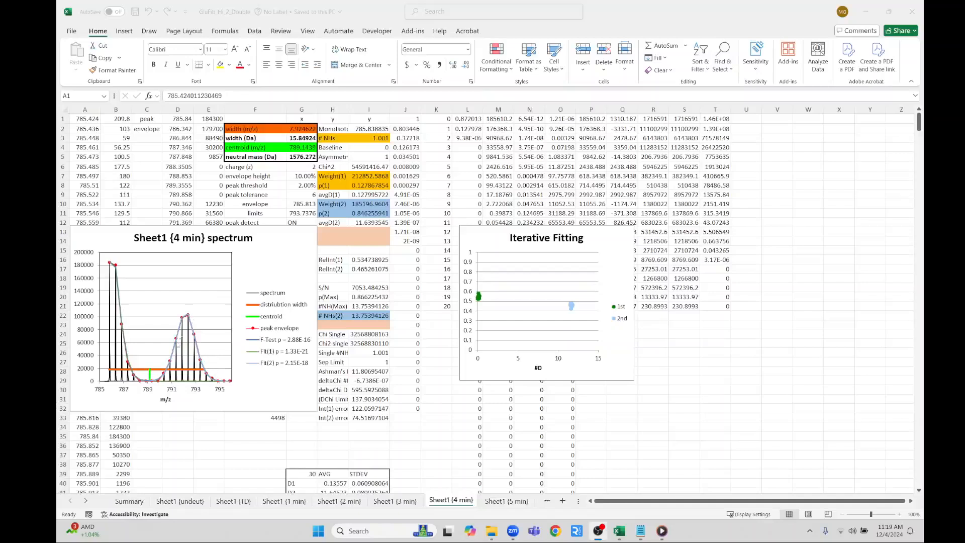
# Step: Examine the 4 min double binomial results: the fitted spectrum, the Iterative Fitting chart and the AVG/STDEV table
pyautogui.moveTo(143, 388)
pyautogui.moveTo(221, 384)
pyautogui.click(486, 237)
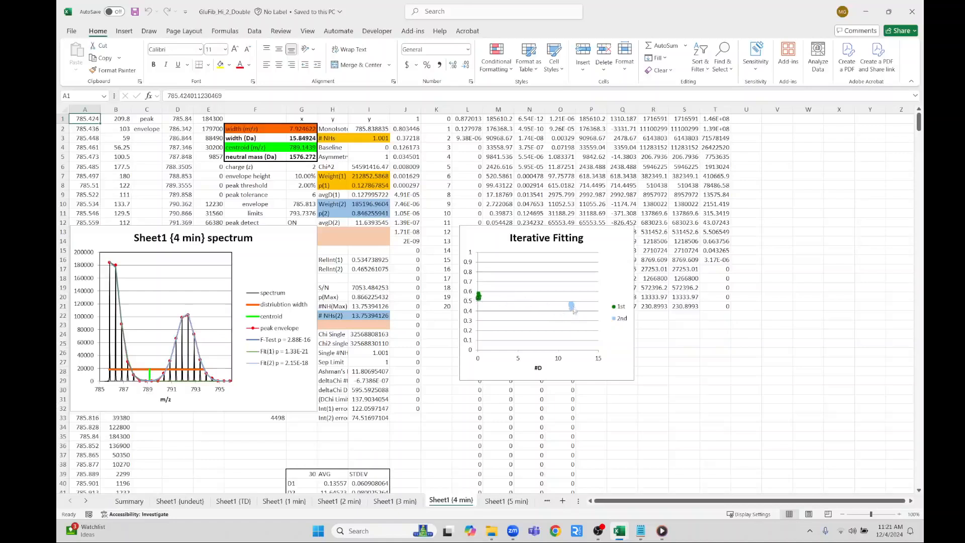
pyautogui.moveTo(574, 308)
pyautogui.moveTo(185, 371)
pyautogui.scroll(-2, 394, 396)
pyautogui.scroll(-1, 394, 396)
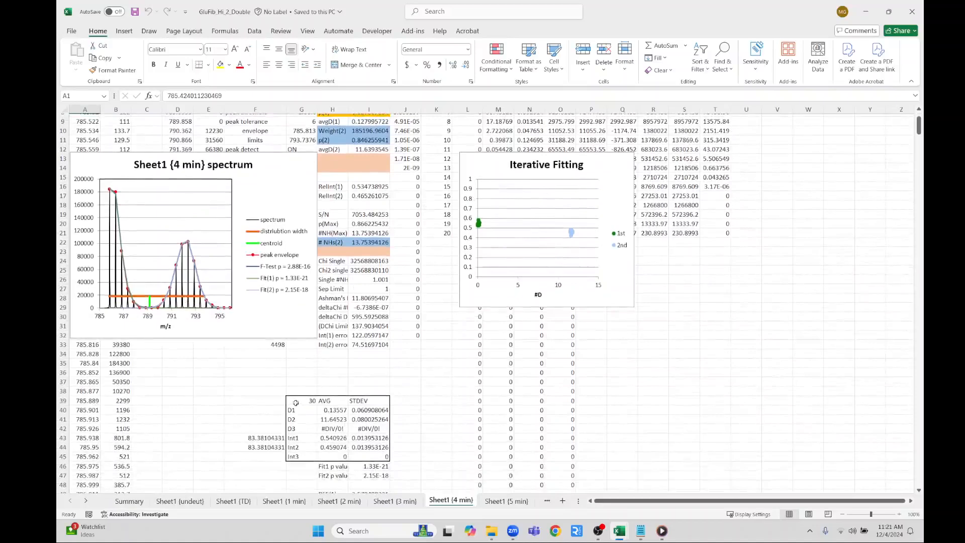
# Step: Check the AVG and STDEV values for D1, D2, D3, Int1 and Int2 in the 4 min sheet's iterative fitting table
pyautogui.moveTo(299, 401); pyautogui.dragTo(366, 456)
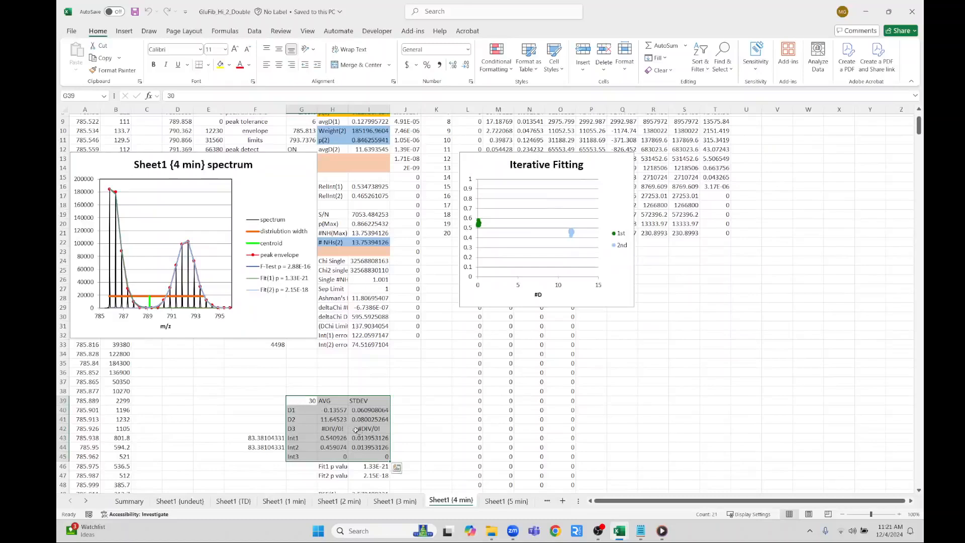
pyautogui.click(302, 401)
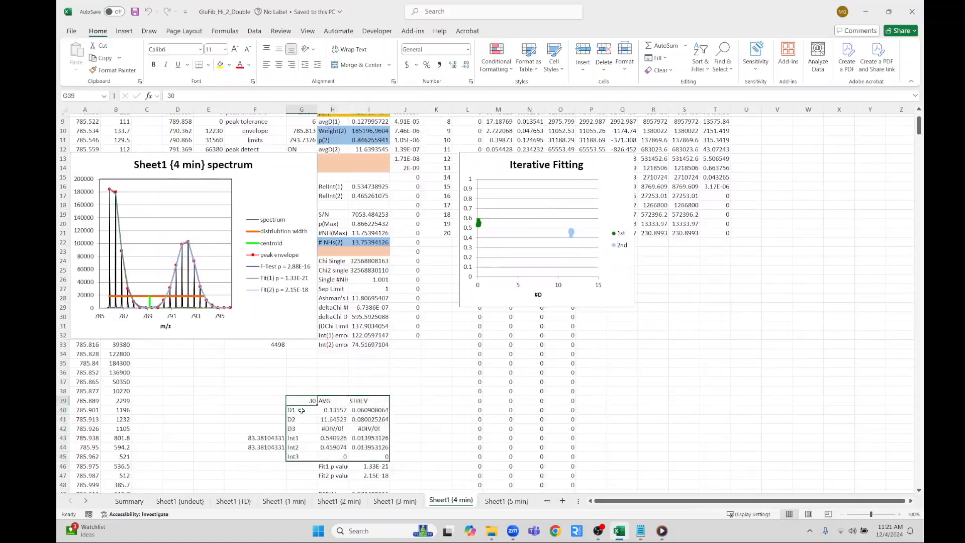
pyautogui.moveTo(301, 410); pyautogui.dragTo(302, 427)
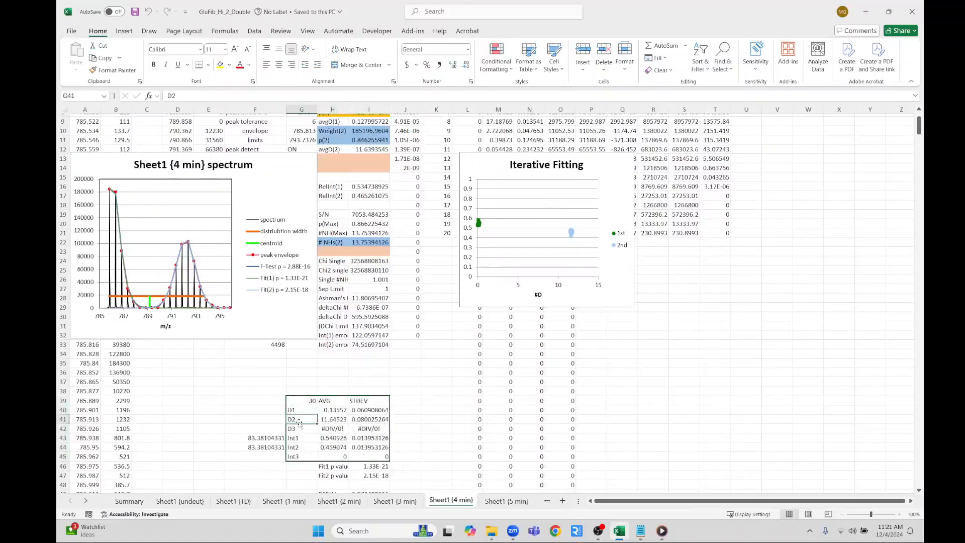
pyautogui.moveTo(308, 428); pyautogui.dragTo(354, 428)
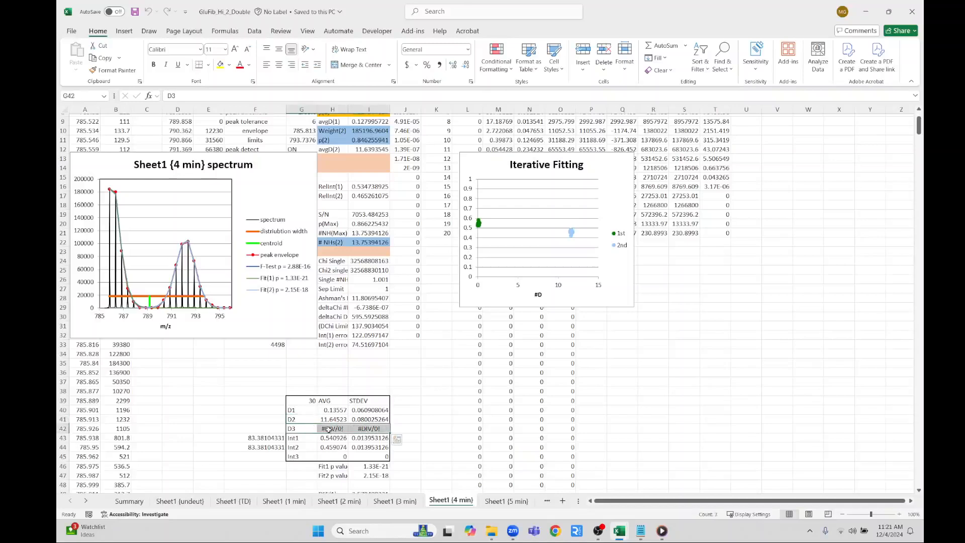
pyautogui.moveTo(330, 410); pyautogui.dragTo(370, 416)
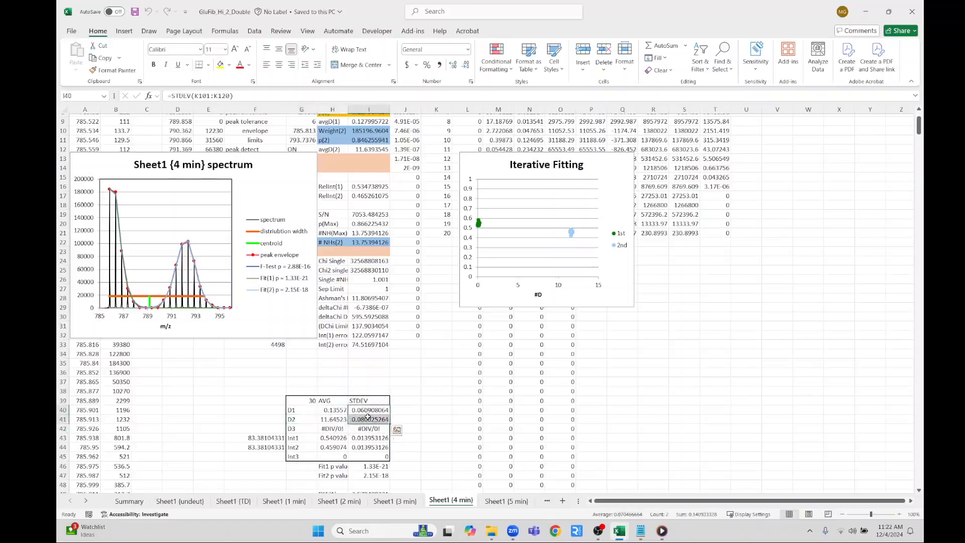
pyautogui.moveTo(300, 439); pyautogui.dragTo(338, 447)
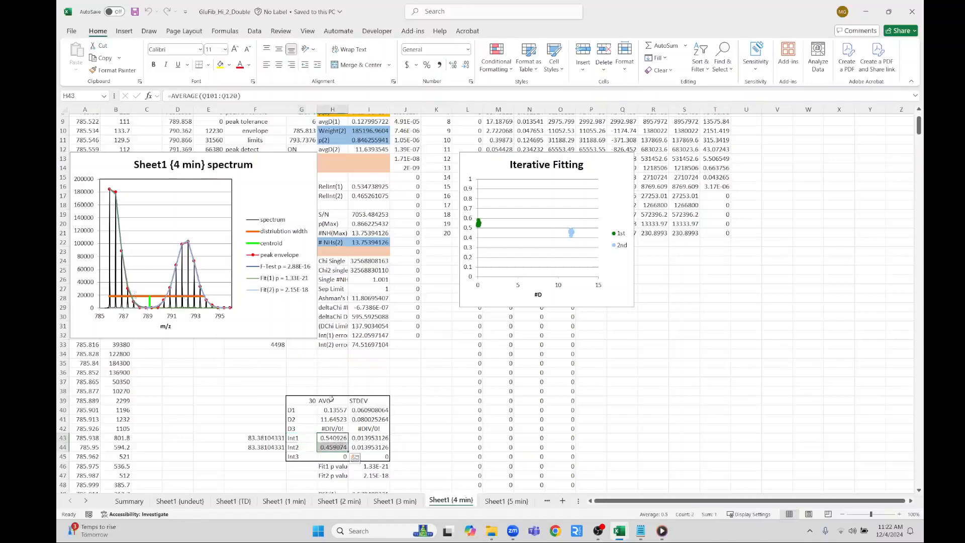
pyautogui.moveTo(367, 439); pyautogui.dragTo(369, 446)
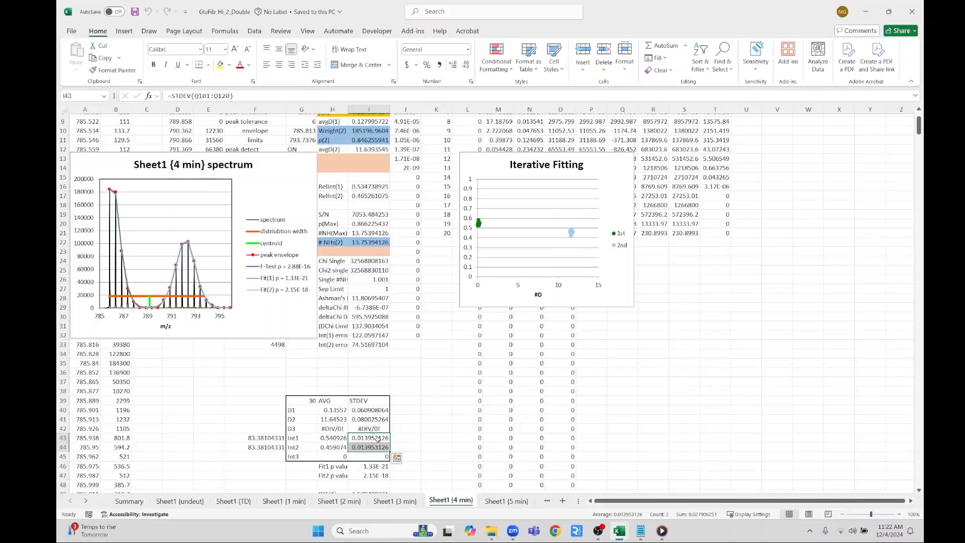
pyautogui.moveTo(324, 438); pyautogui.dragTo(323, 446)
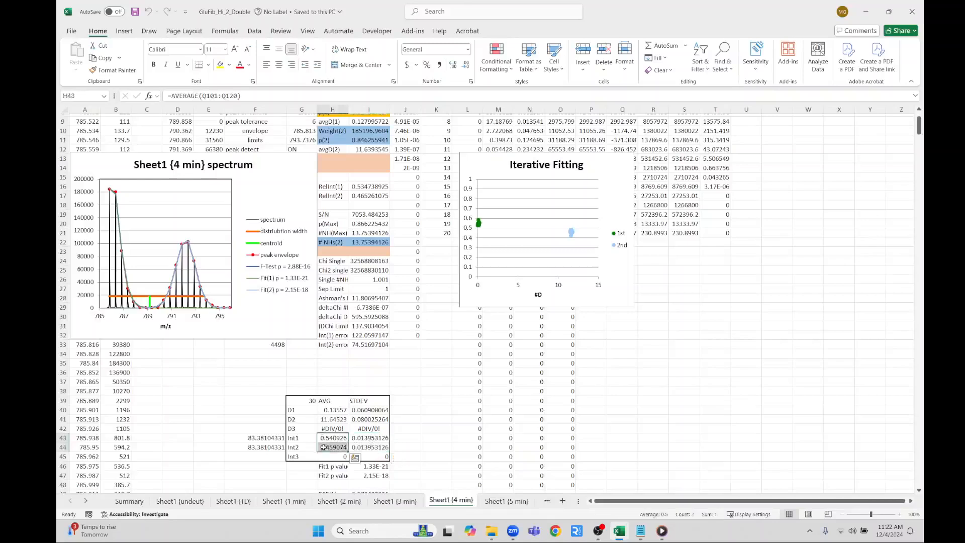
pyautogui.click(305, 439)
pyautogui.scroll(2, 283, 344)
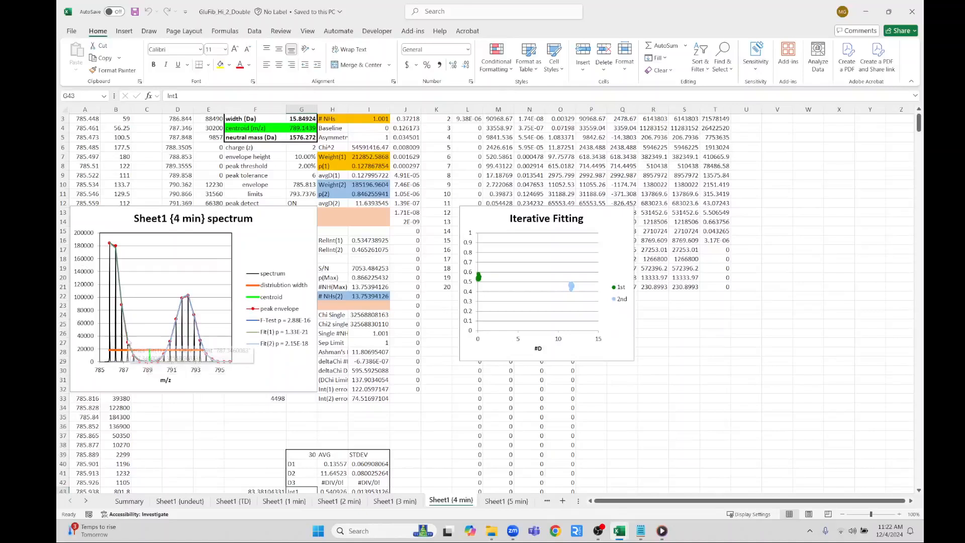
pyautogui.scroll(1, 442, 368)
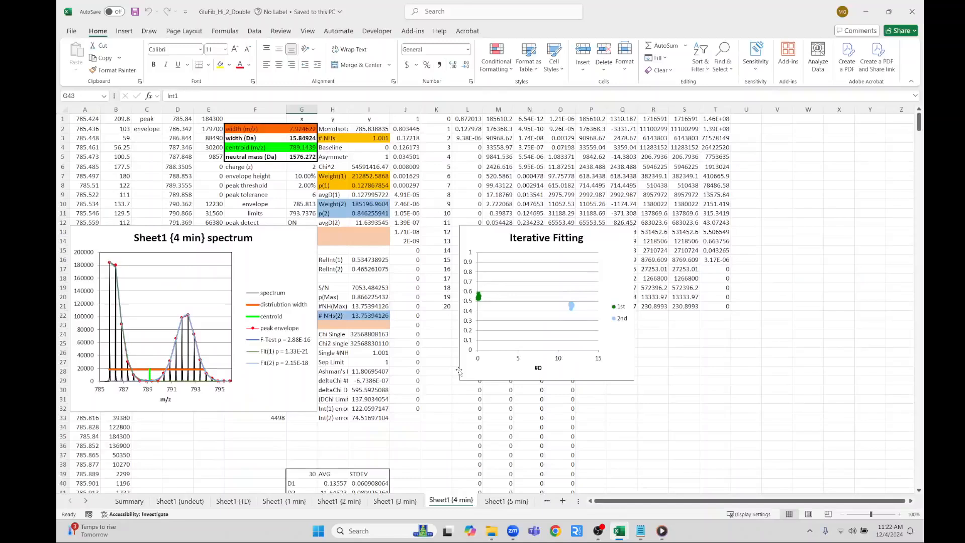
pyautogui.click(519, 481)
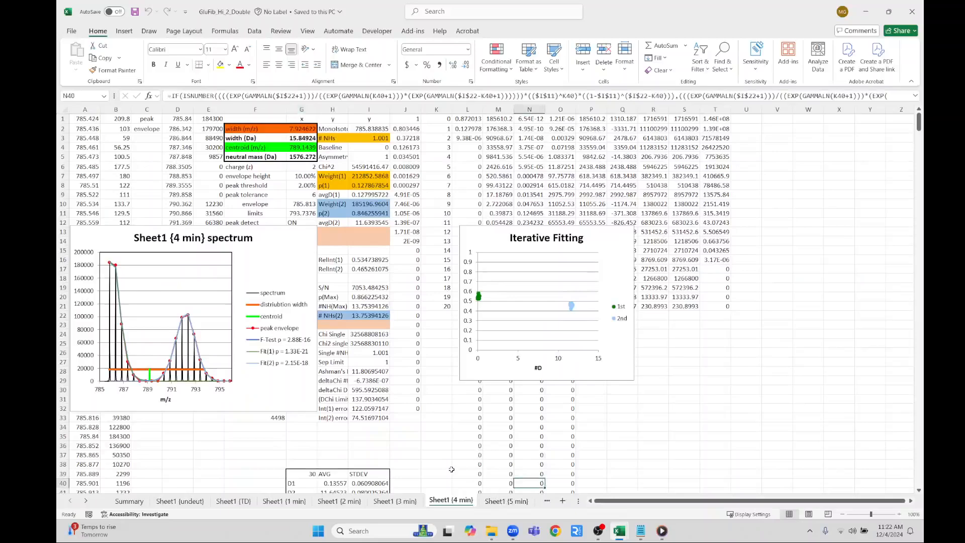
# Step: Compare the double binomial fits and Iterative Fitting charts on the 5 min to 12 min sheets and the 20 min sheet
pyautogui.click(514, 503)
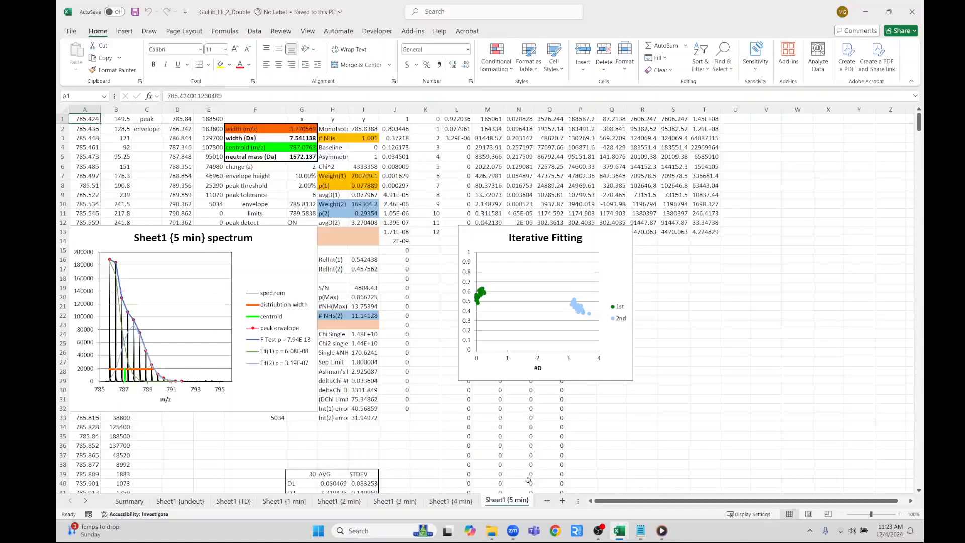
pyautogui.click(547, 501)
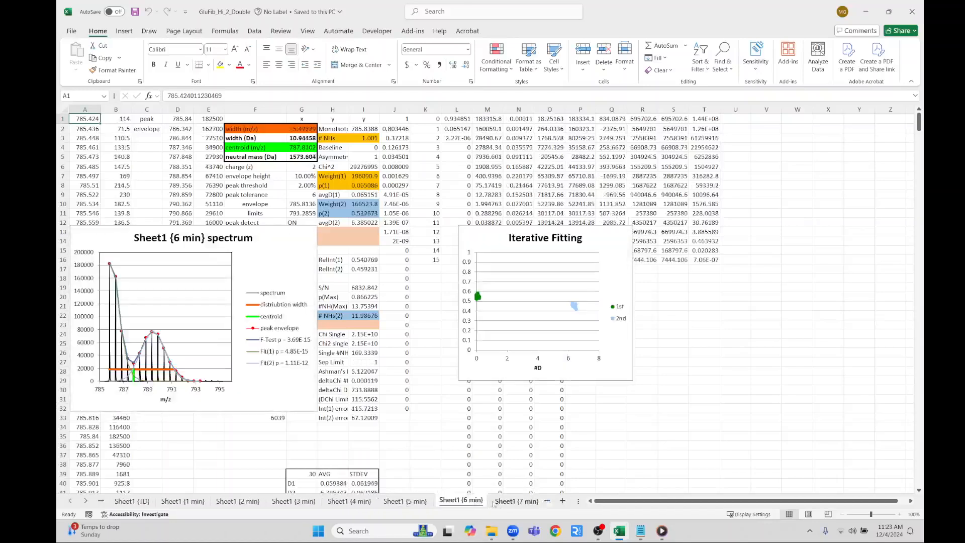
pyautogui.click(507, 502)
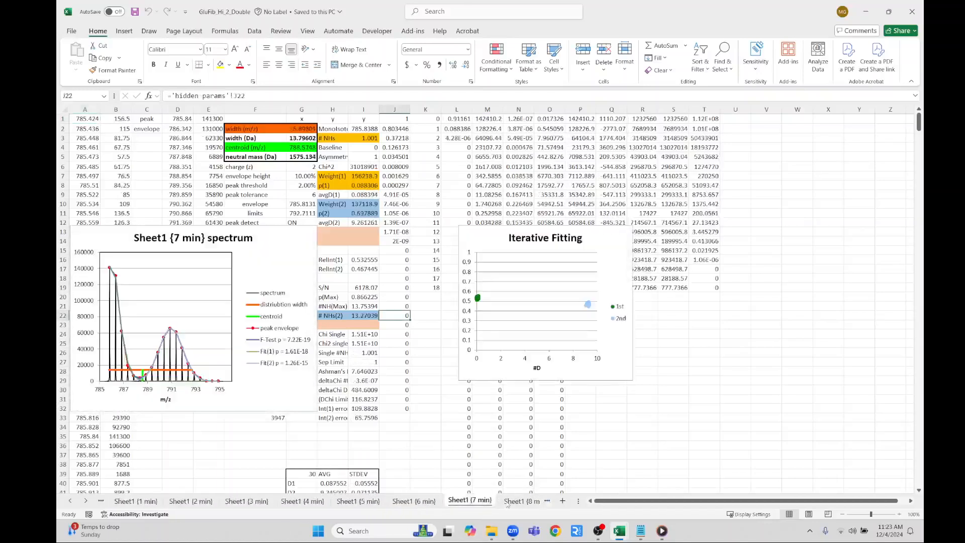
pyautogui.click(509, 502)
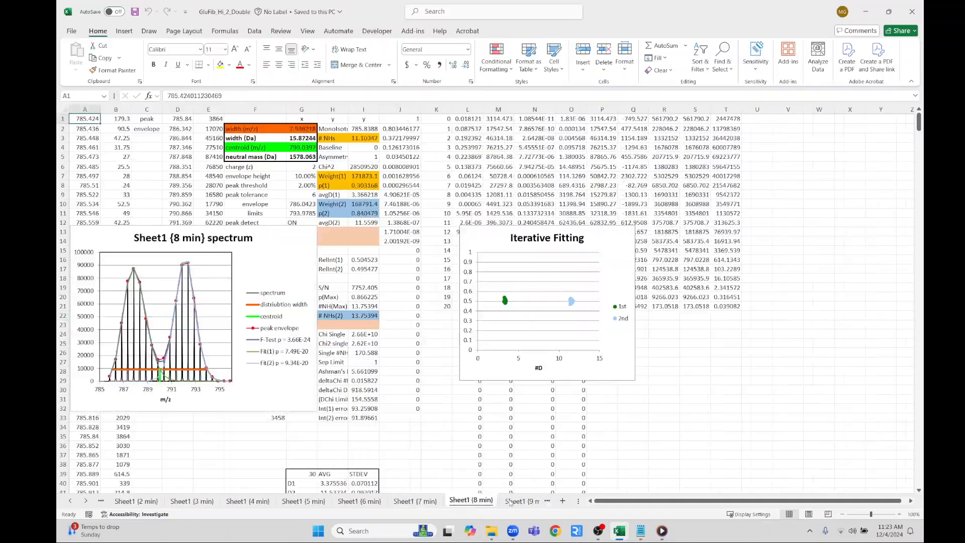
pyautogui.click(509, 502)
pyautogui.click(509, 502)
pyautogui.click(510, 502)
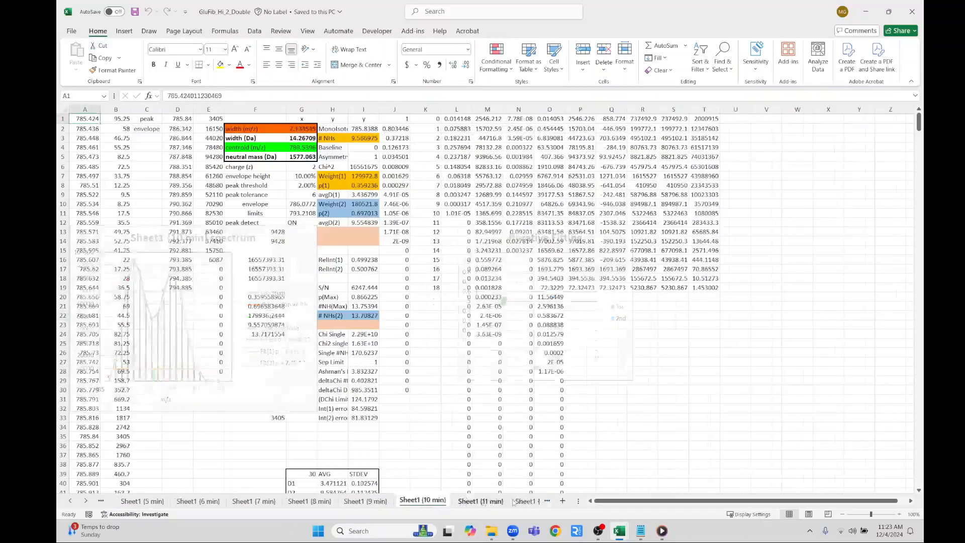
pyautogui.click(515, 502)
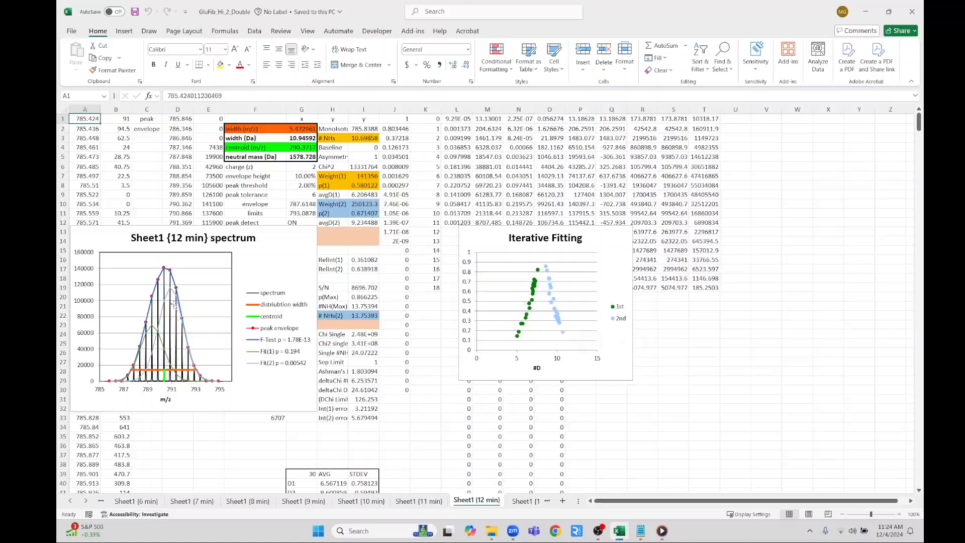
pyautogui.moveTo(174, 373)
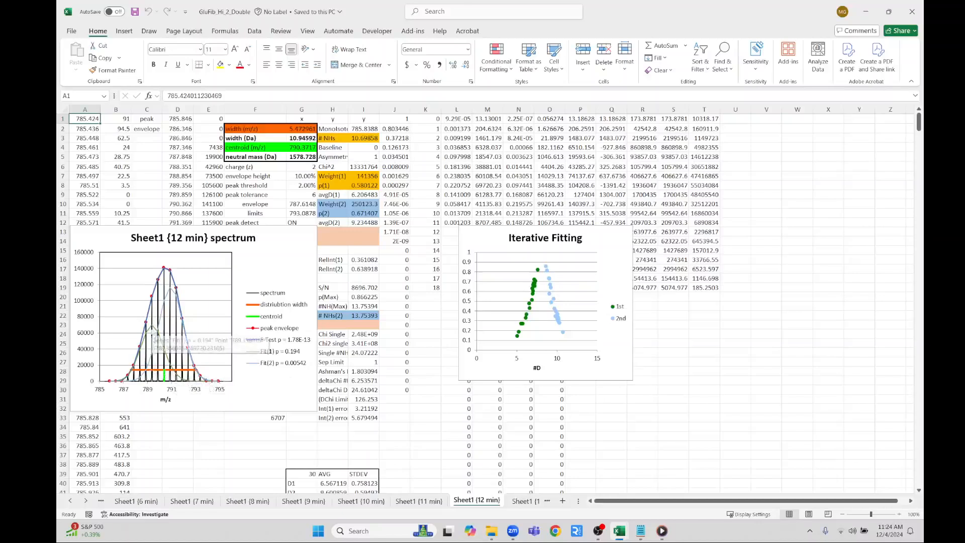
pyautogui.moveTo(150, 386)
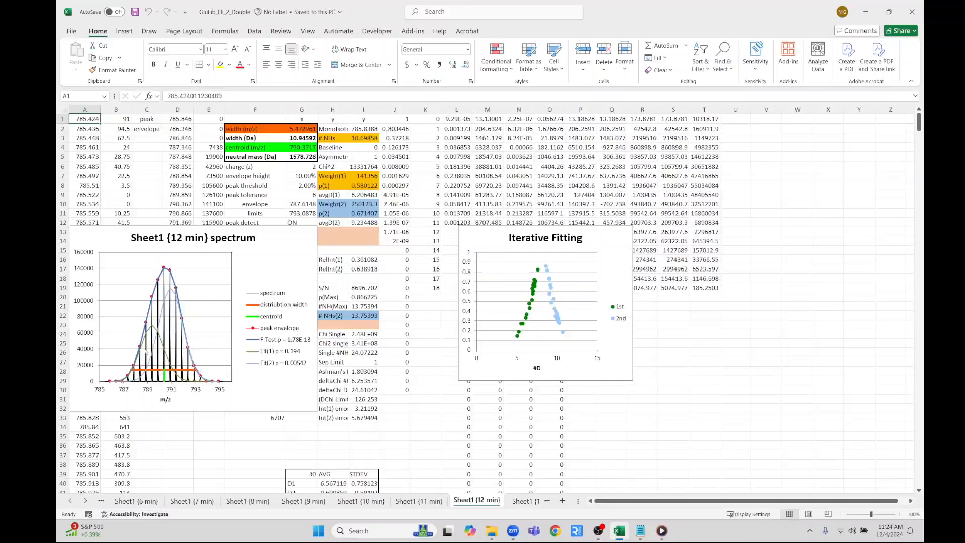
pyautogui.moveTo(145, 353)
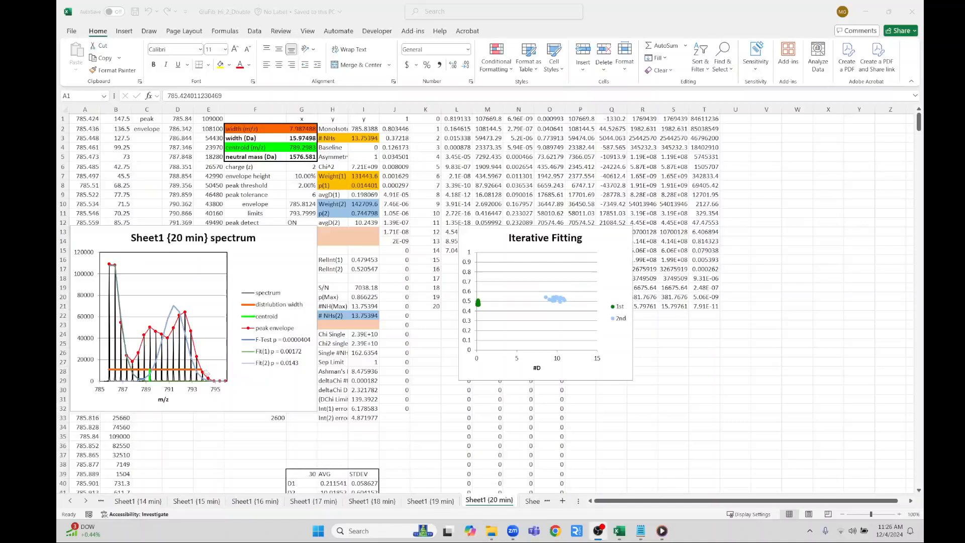
pyautogui.moveTo(115, 381)
# Step: Run a Triple Binomial deconvolution with bimodal statistical analyses and iterative analysis enabled, using 20 iterations and 30 % error
pyautogui.click(413, 31)
pyautogui.click(103, 46)
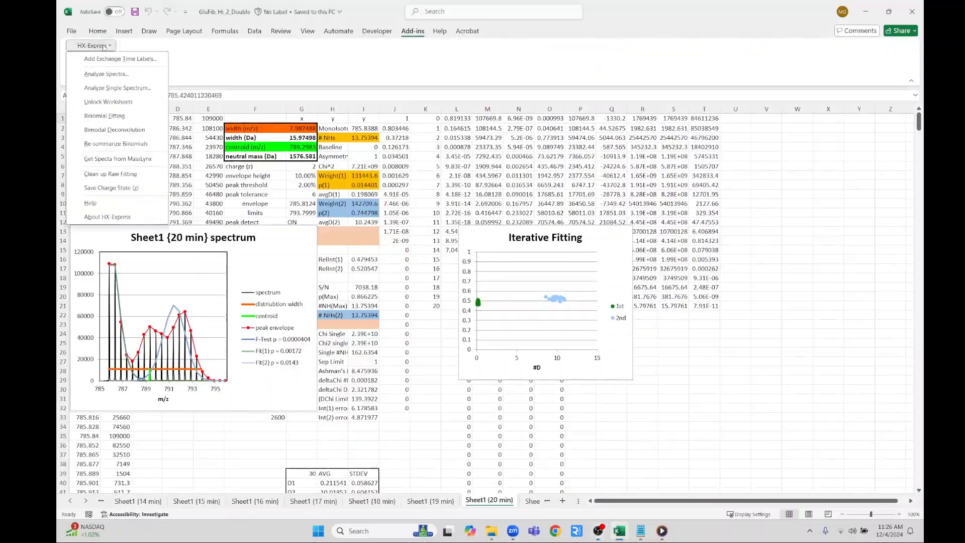
pyautogui.click(114, 130)
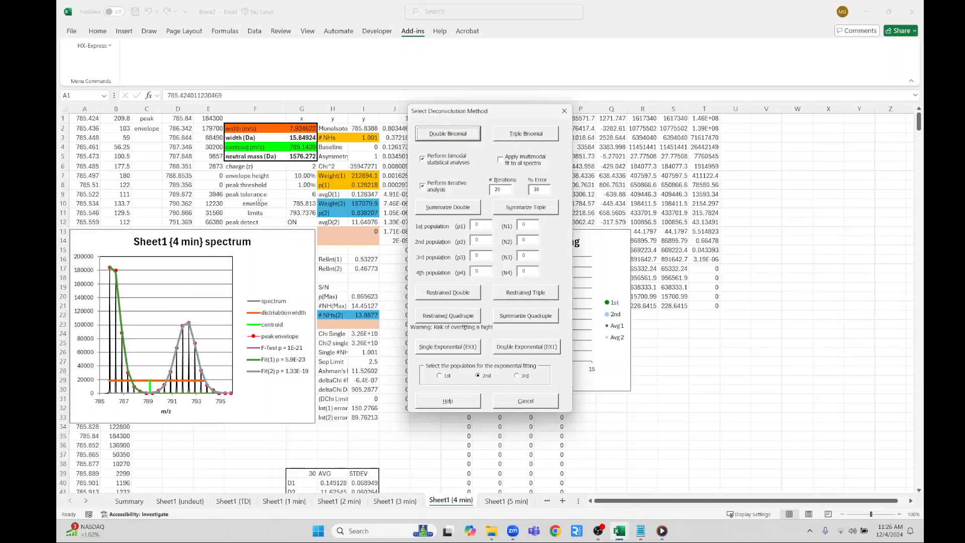
pyautogui.click(526, 135)
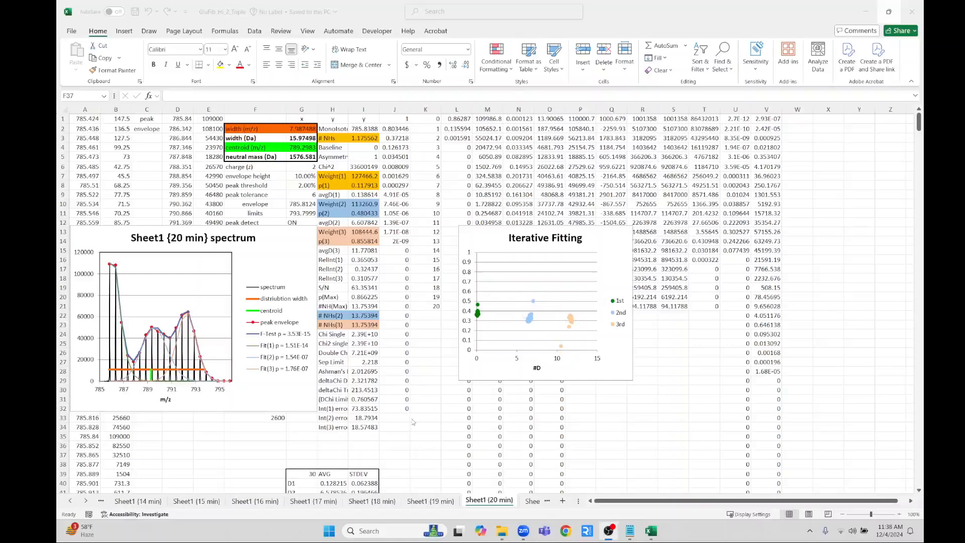
# Step: Examine the 20 min triple binomial results: the D1–D3 and Int1–Int3 AVG/STDEV table, the fitted spectrum and the Iterative Fitting chart
pyautogui.scroll(-3, 412, 422)
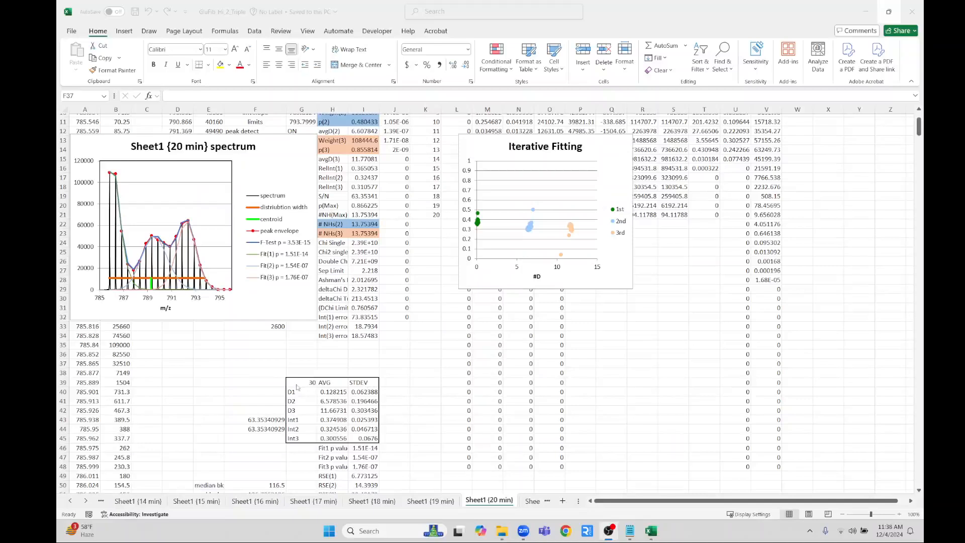
pyautogui.moveTo(297, 387); pyautogui.dragTo(357, 438)
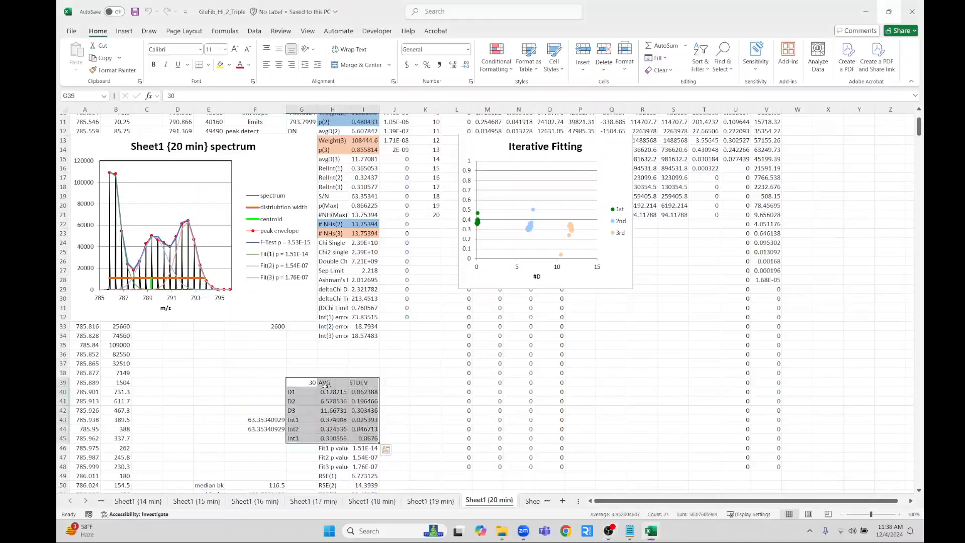
pyautogui.moveTo(299, 392); pyautogui.dragTo(302, 437)
pyautogui.click(302, 420)
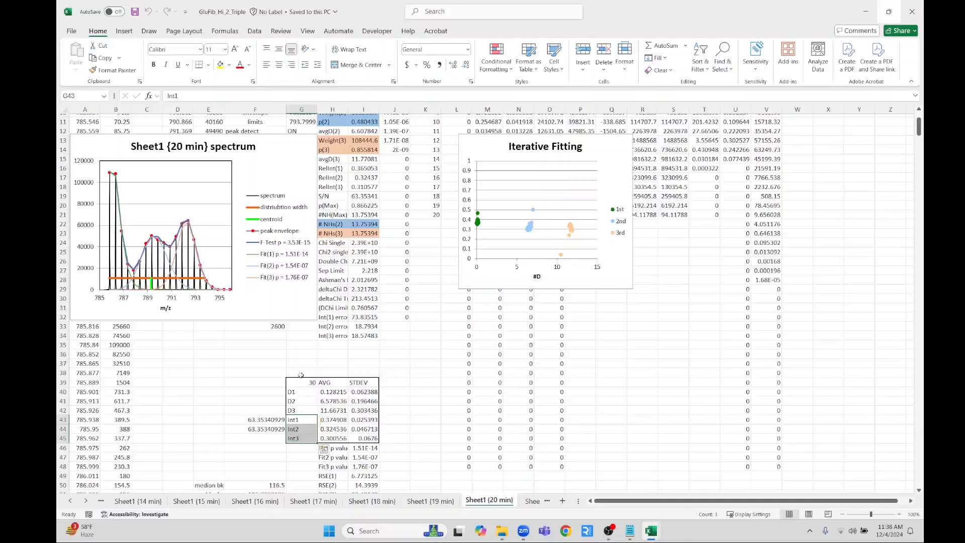
pyautogui.scroll(2, 301, 437)
pyautogui.click(255, 435)
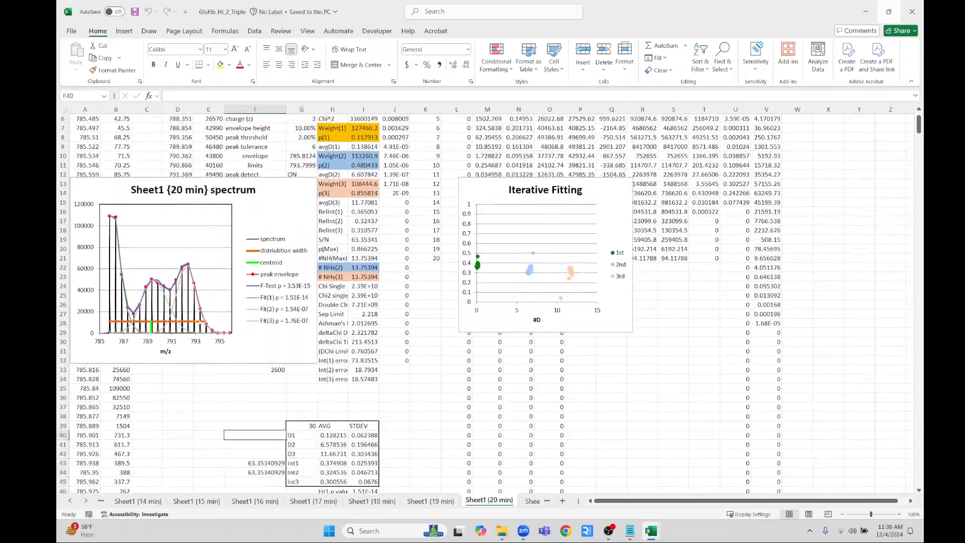
pyautogui.scroll(1, 183, 351)
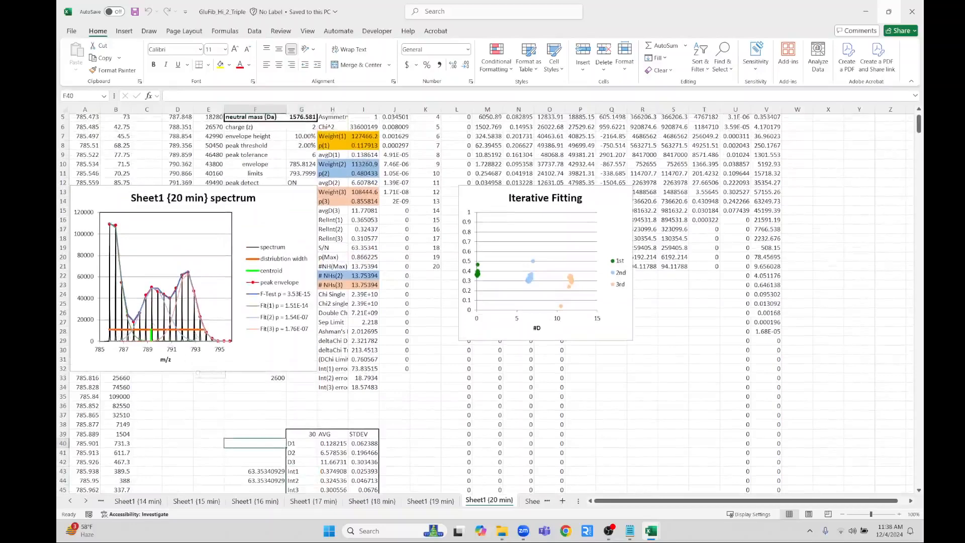
pyautogui.moveTo(130, 333)
pyautogui.scroll(1, 145, 503)
pyautogui.scroll(2, 144, 503)
pyautogui.scroll(-2, 144, 503)
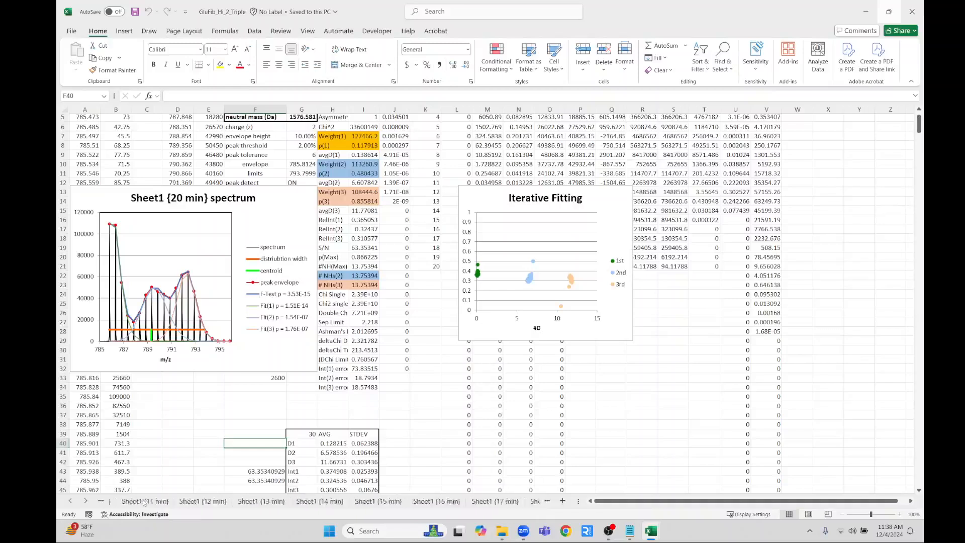
# Step: Compare the triple binomial fits and Iterative Fitting charts on the 14 min and 4 min sheets
pyautogui.click(144, 503)
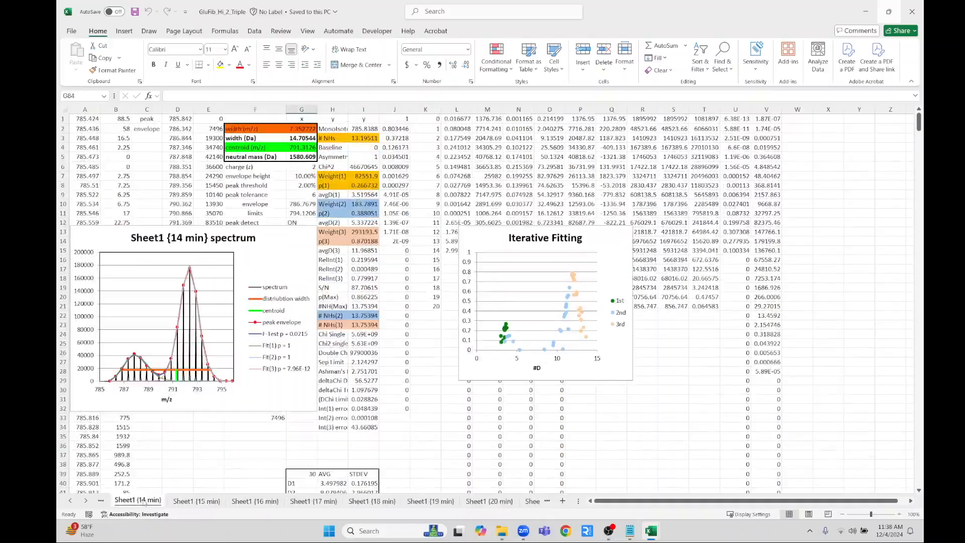
pyautogui.click(70, 502)
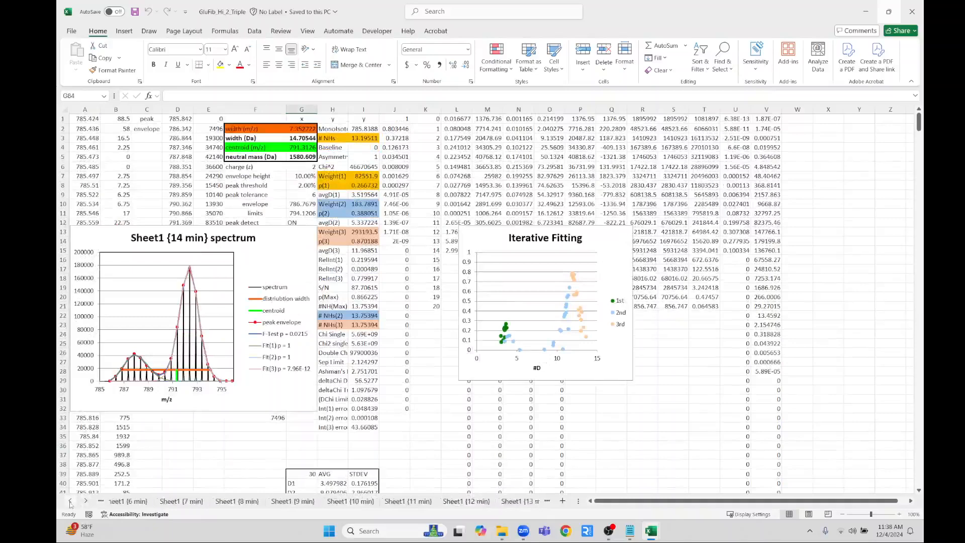
pyautogui.click(71, 502)
pyautogui.click(134, 500)
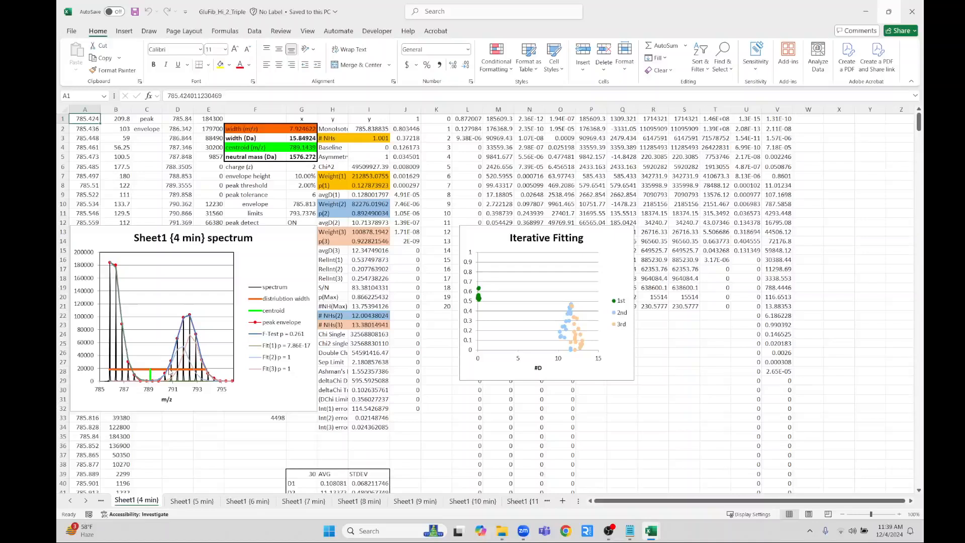
pyautogui.moveTo(170, 373)
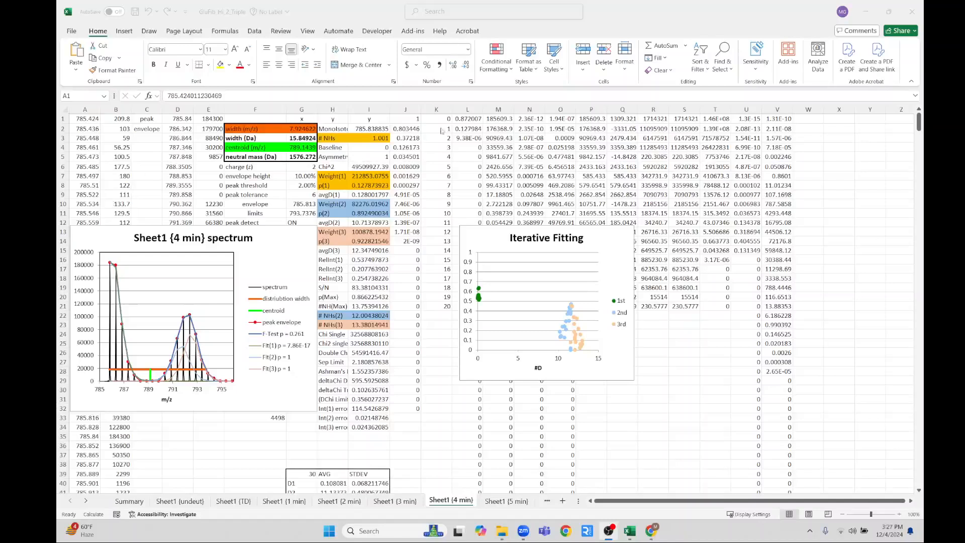
# Step: Summarize the triple binomial deconvolution results of all time points with Summarize Triple
pyautogui.click(415, 34)
pyautogui.click(413, 31)
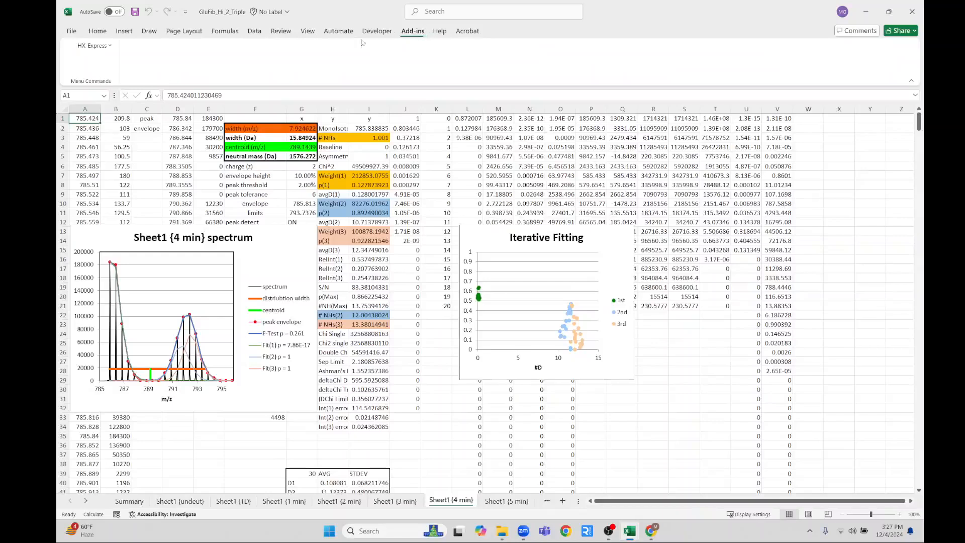
pyautogui.click(93, 45)
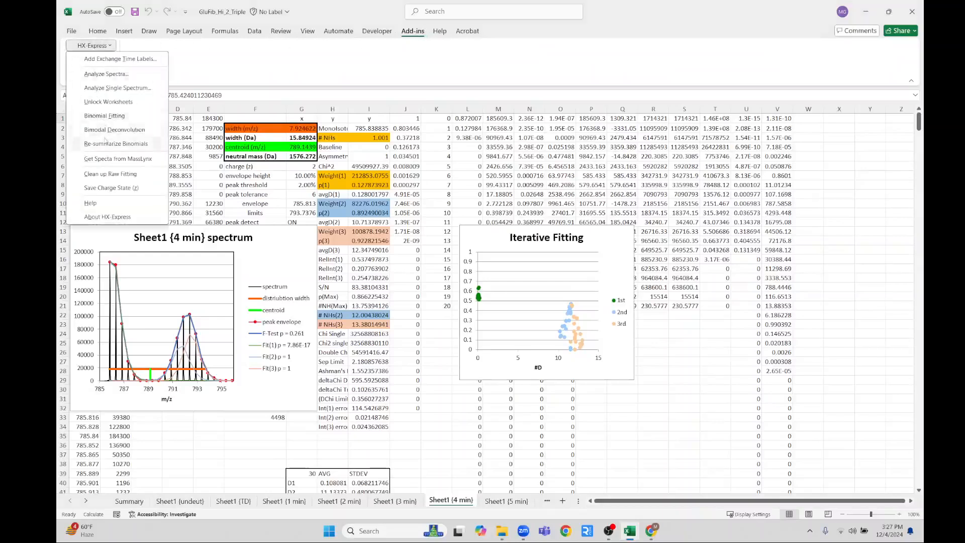
pyautogui.click(98, 132)
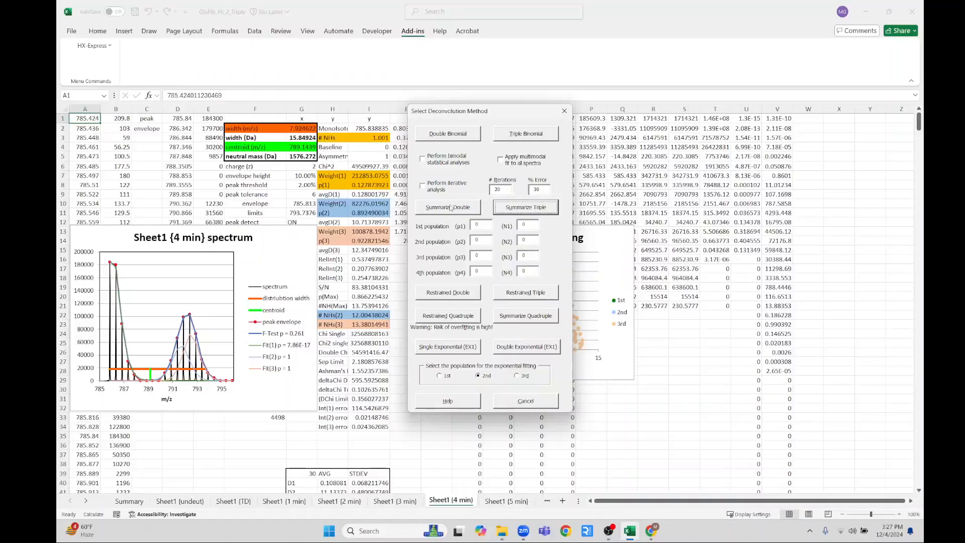
pyautogui.click(525, 211)
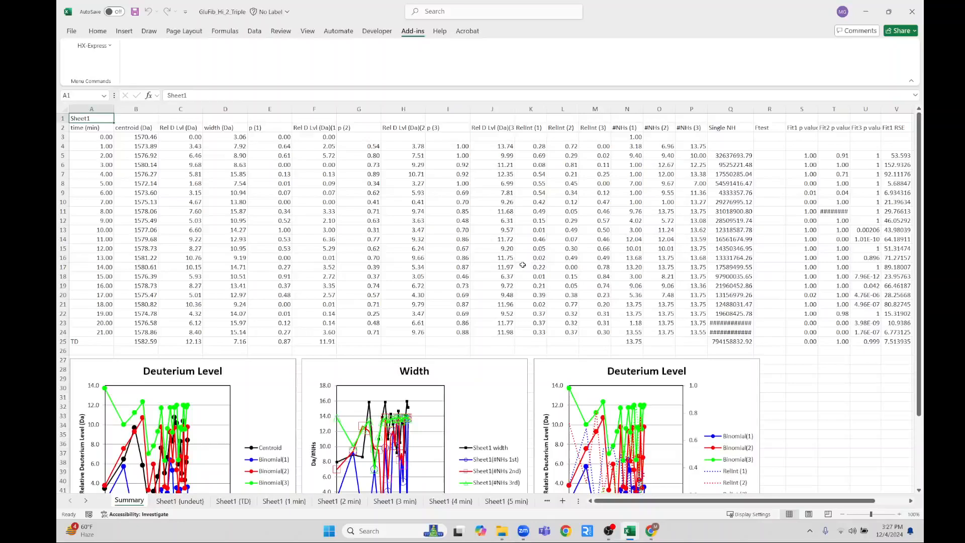
# Step: Review the summary's p, Rel D Lvl, RelInt and #NHs columns for the three populations, along with the deuterium level and width charts
pyautogui.moveTo(273, 129); pyautogui.dragTo(322, 340)
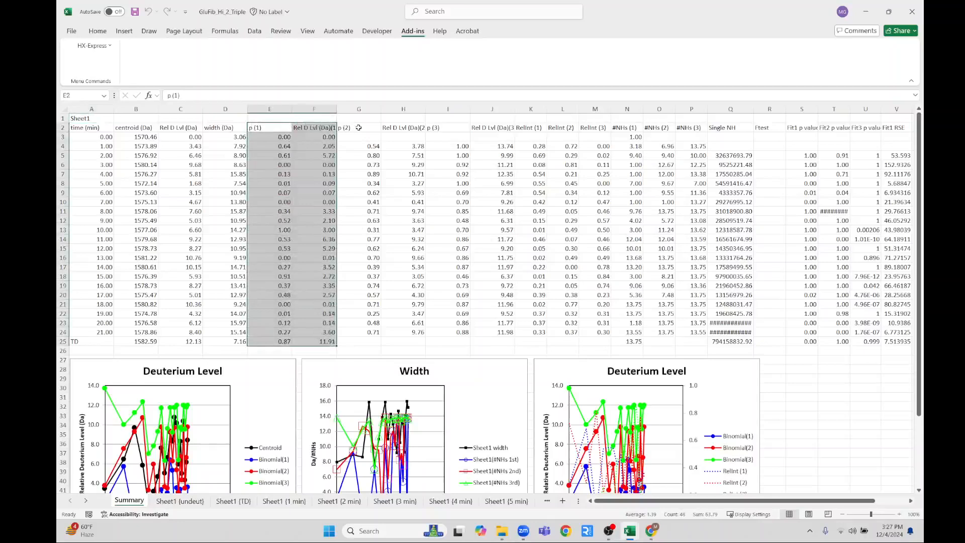
pyautogui.moveTo(358, 128); pyautogui.dragTo(402, 334)
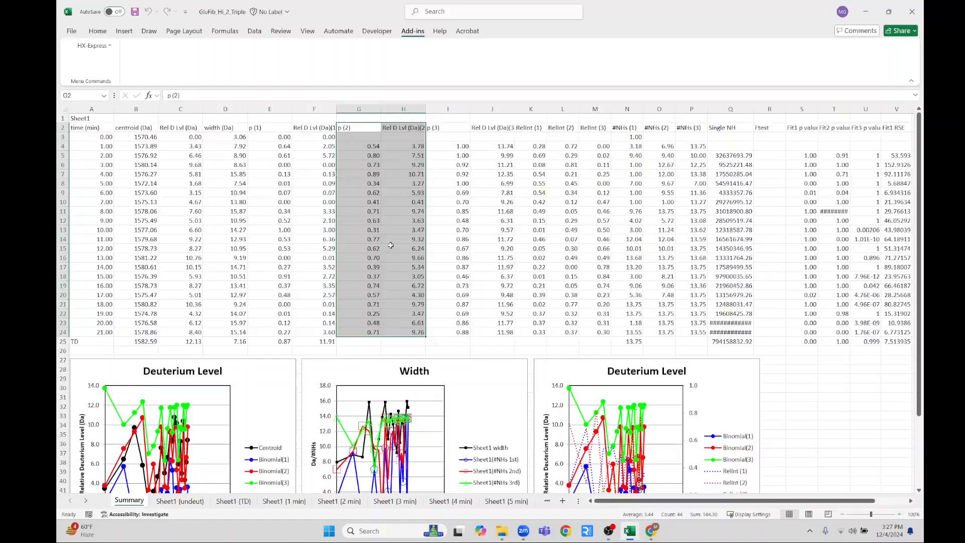
pyautogui.moveTo(455, 138); pyautogui.dragTo(502, 331)
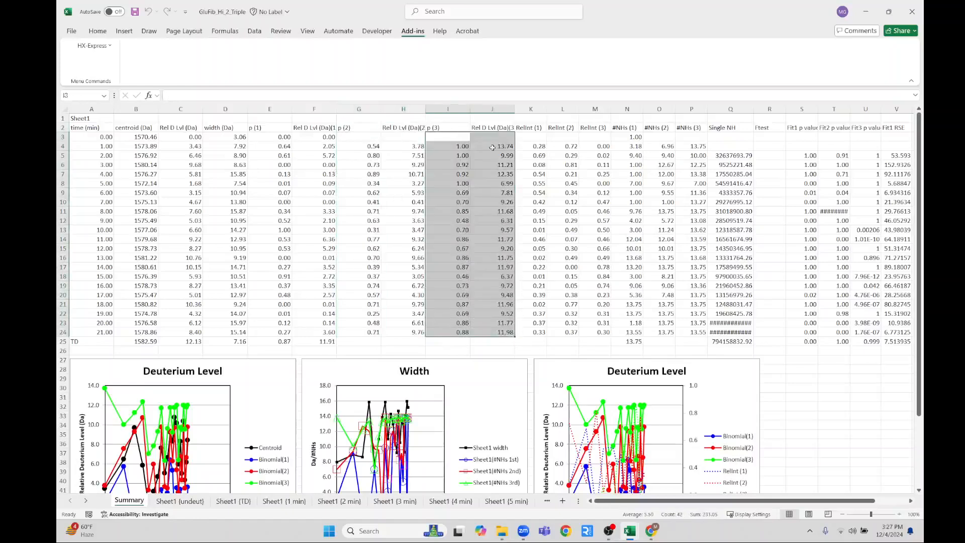
pyautogui.moveTo(535, 145); pyautogui.dragTo(594, 332)
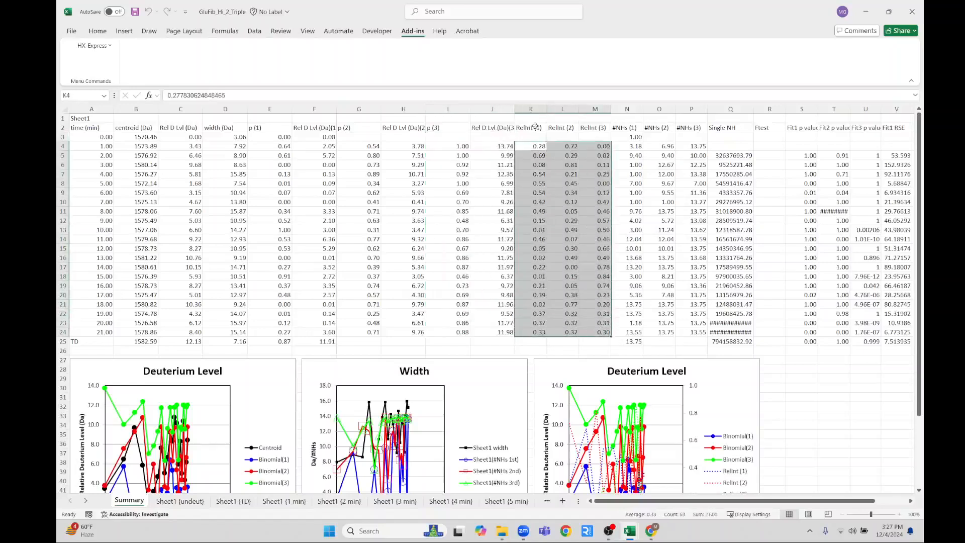
pyautogui.moveTo(537, 128); pyautogui.dragTo(600, 127)
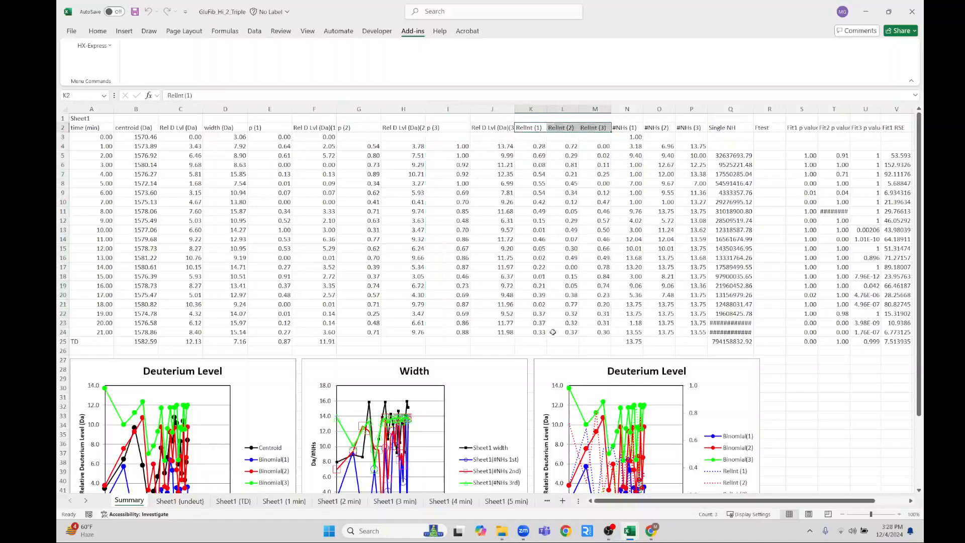
pyautogui.moveTo(631, 147); pyautogui.dragTo(692, 333)
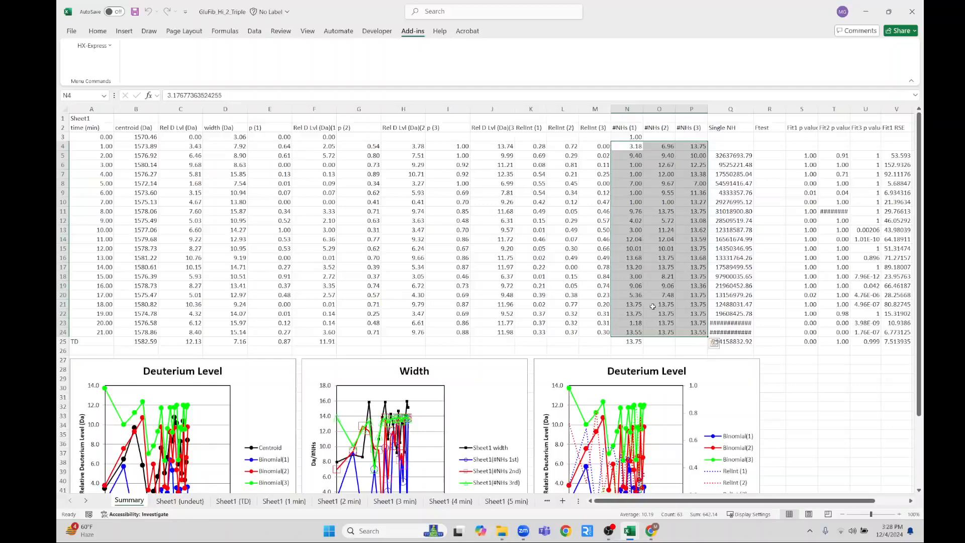
pyautogui.click(602, 331)
pyautogui.scroll(-3, 418, 316)
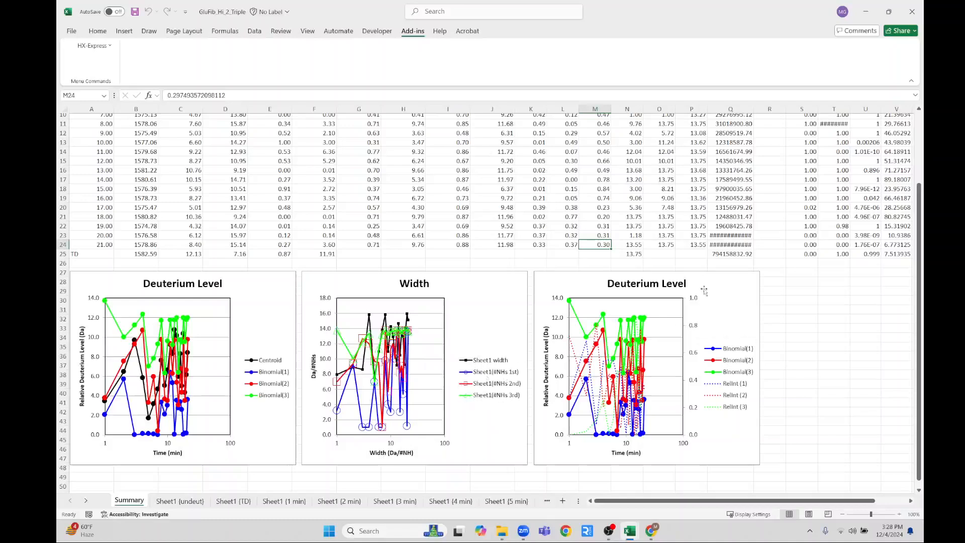
pyautogui.click(715, 276)
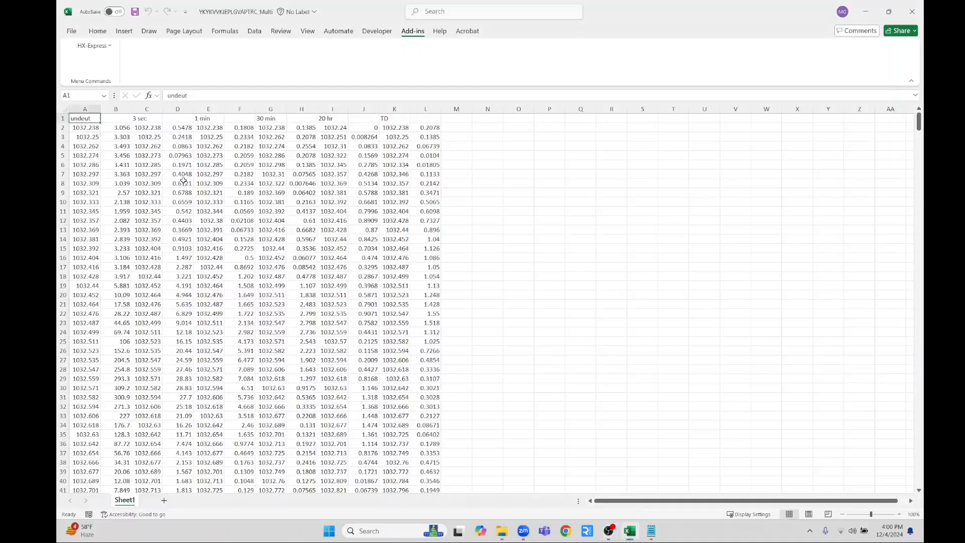
# Step: Analyze the YKYKVVKIEPLGVAPTRC_Multi spectra with charge state 2, 10 % distribution width, 1 % peak intensity tolerance and 6 m/z data points
pyautogui.click(84, 47)
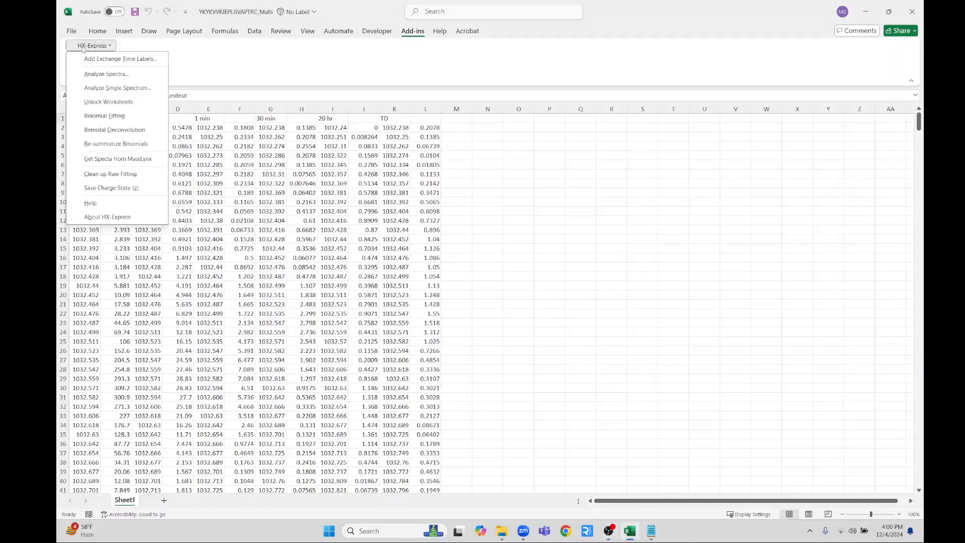
pyautogui.click(98, 75)
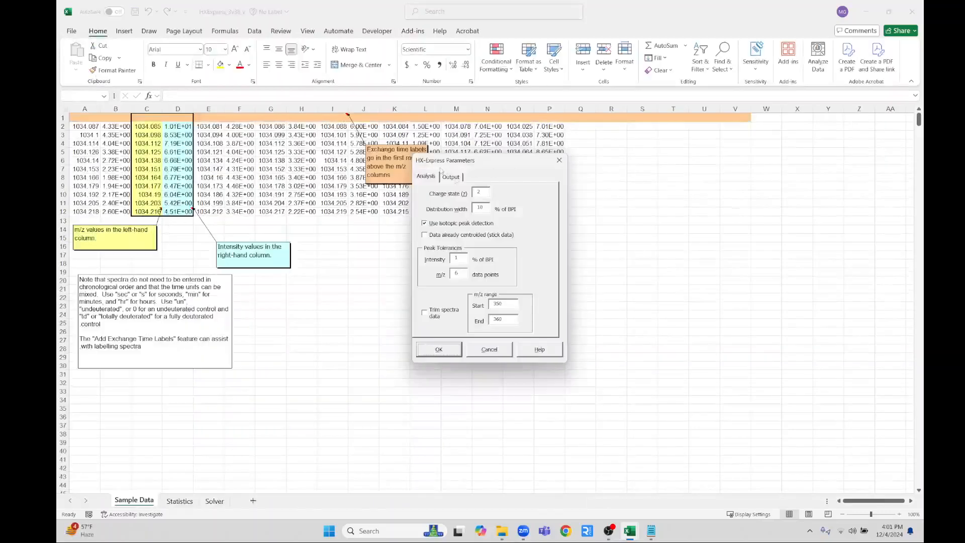
pyautogui.doubleClick(486, 194)
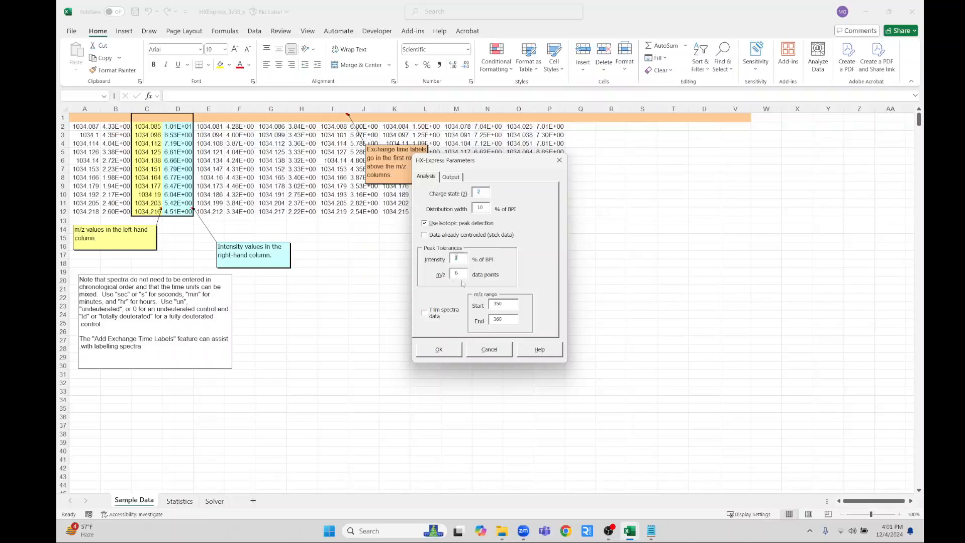
pyautogui.click(438, 351)
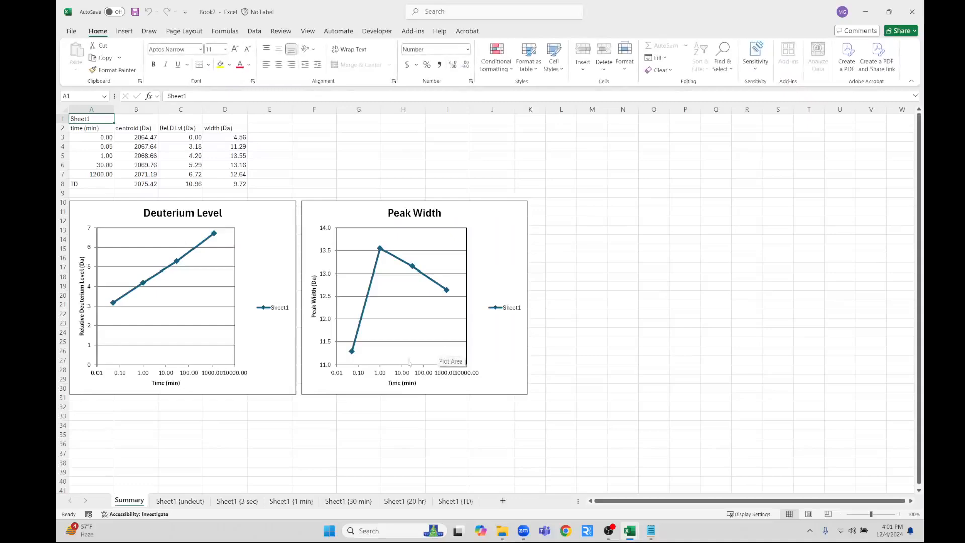
# Step: Look through the analyzed spectra from the undeuterated to the TD sheet, ending on the summary
pyautogui.click(180, 501)
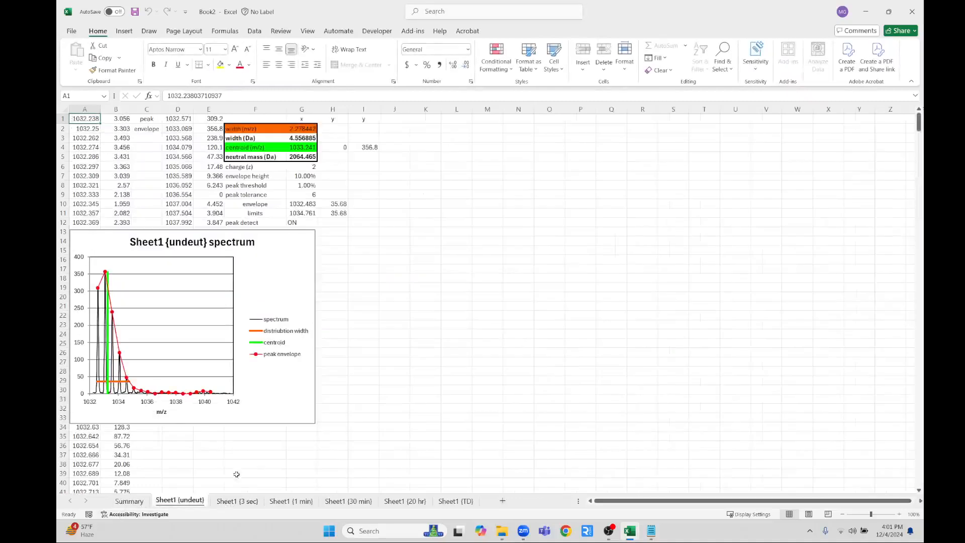
pyautogui.click(236, 501)
pyautogui.click(282, 503)
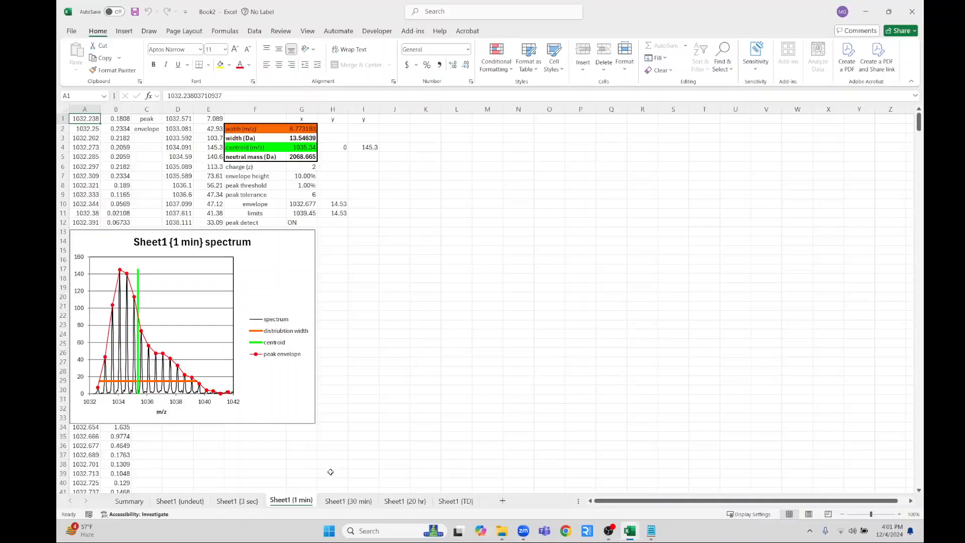
pyautogui.click(348, 502)
pyautogui.click(405, 501)
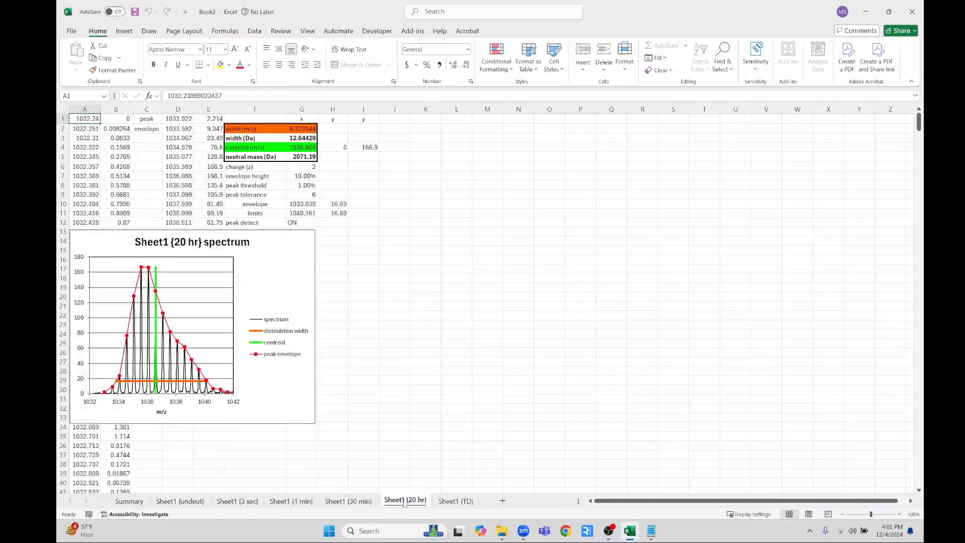
pyautogui.click(456, 501)
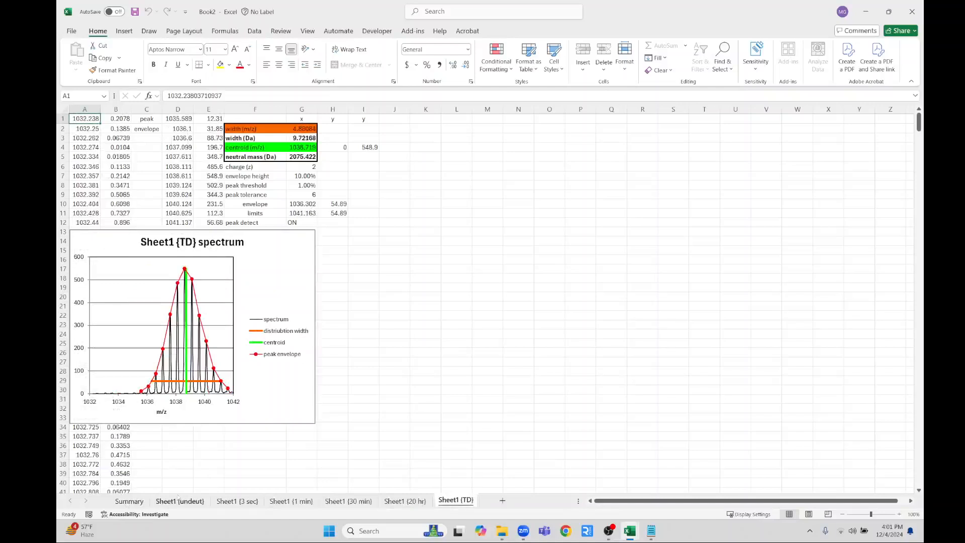
pyautogui.click(129, 501)
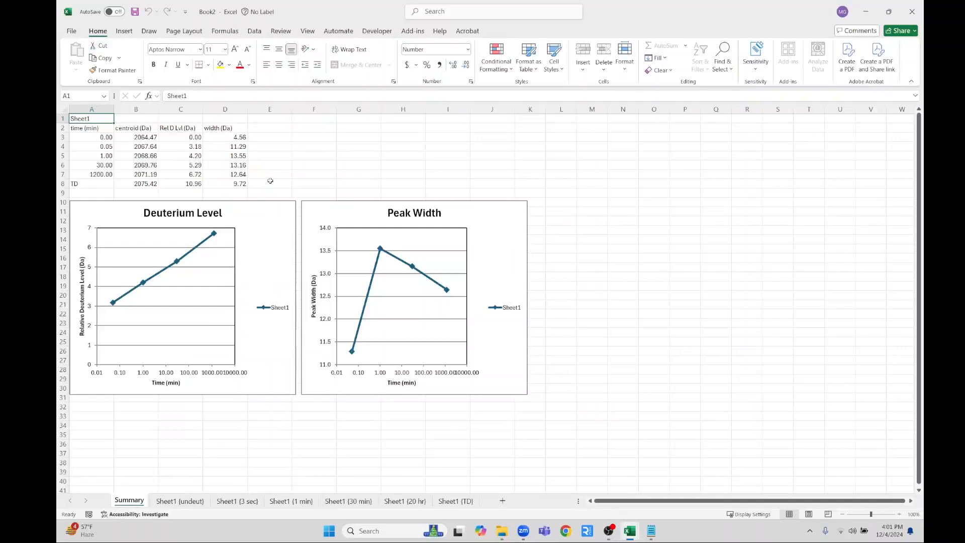
# Step: Run binomial fitting with Optimize Fits, calculating the undeuterated mass envelope from the peptide sequence YKYKVVKIEPLGVAPTRC
pyautogui.click(412, 31)
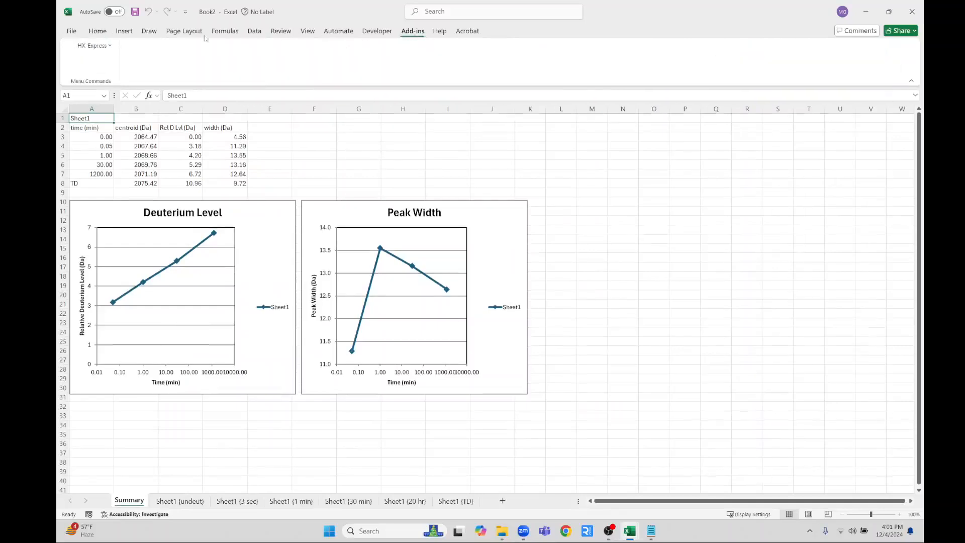
pyautogui.click(92, 45)
pyautogui.click(104, 115)
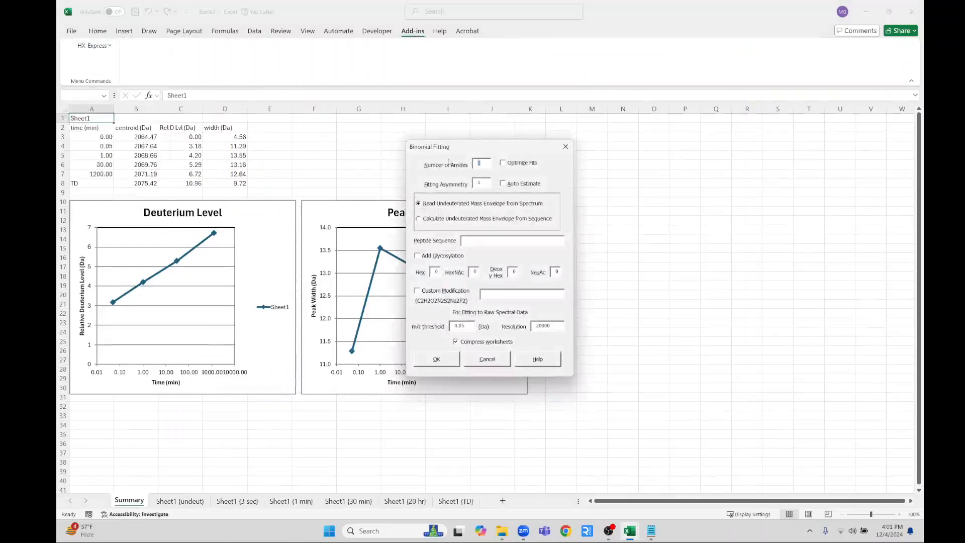
pyautogui.click(519, 164)
pyautogui.click(424, 221)
pyautogui.hotkey('alt', 'Tab')
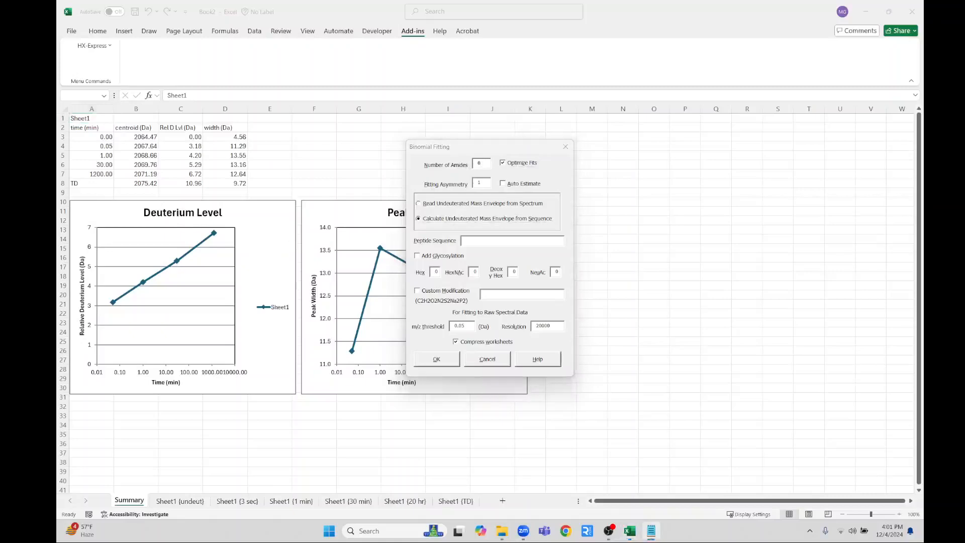
pyautogui.click(479, 242)
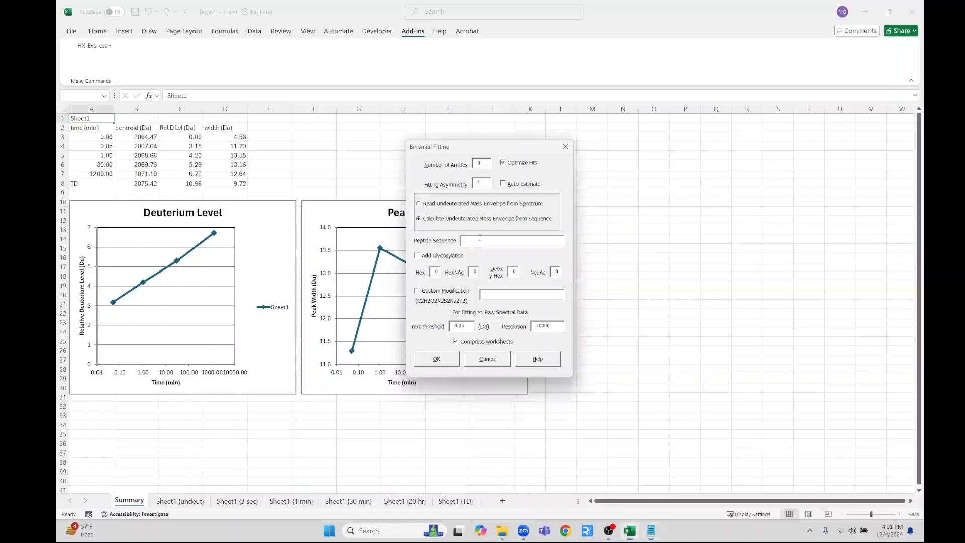
pyautogui.write('YKYKVVKIEPLCVAPTRC')
pyautogui.click(435, 360)
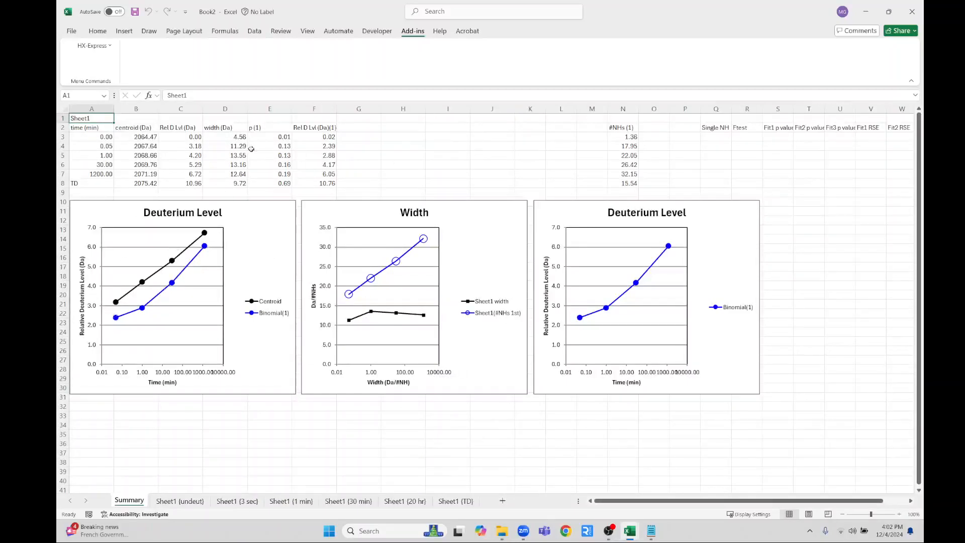
# Step: Examine the single binomial fits on the undeut, 3 sec, 1 min, 30 min and 20 hr sheets
pyautogui.click(179, 502)
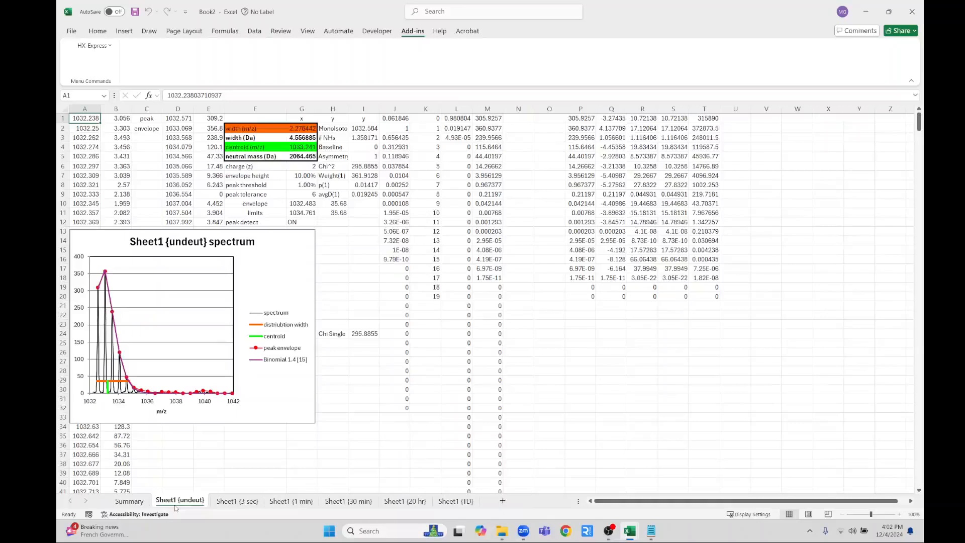
pyautogui.click(234, 502)
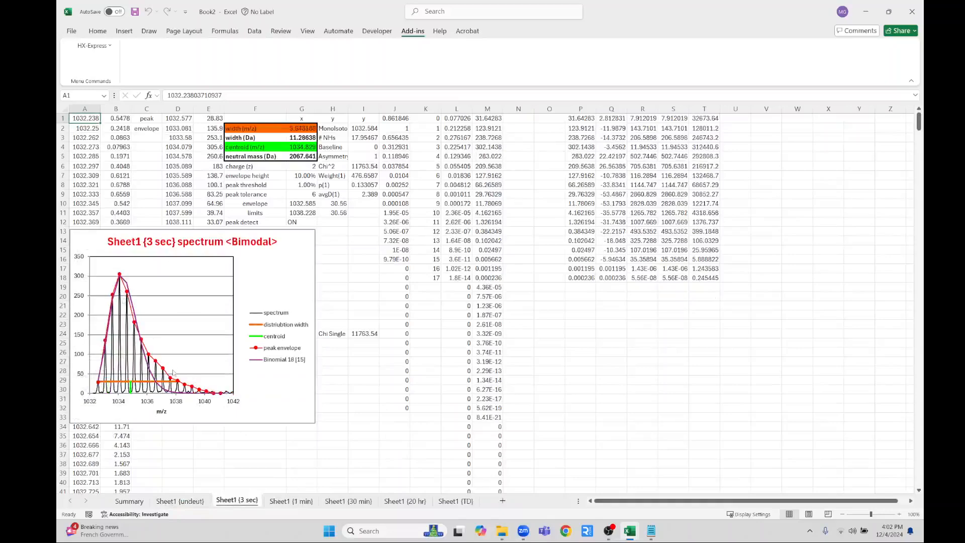
pyautogui.click(291, 501)
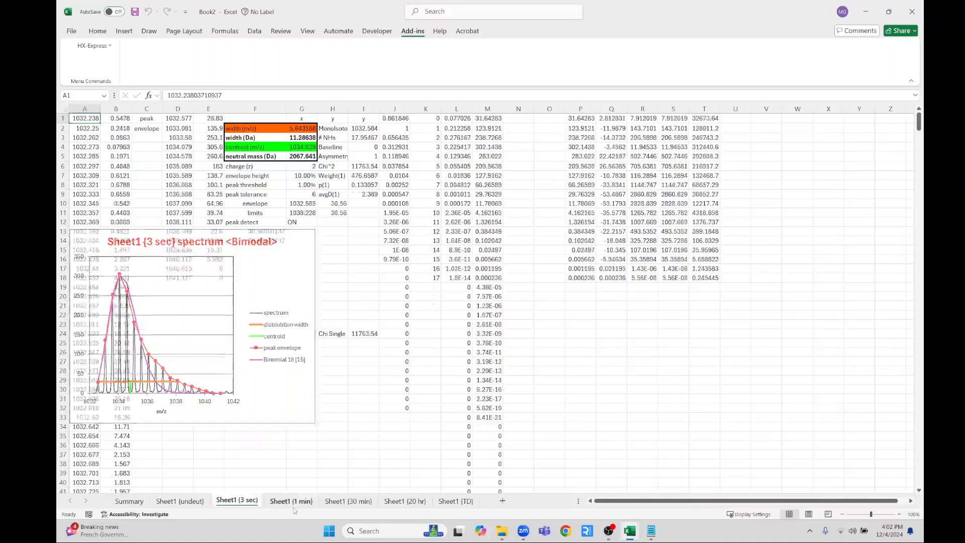
pyautogui.click(346, 502)
pyautogui.click(400, 502)
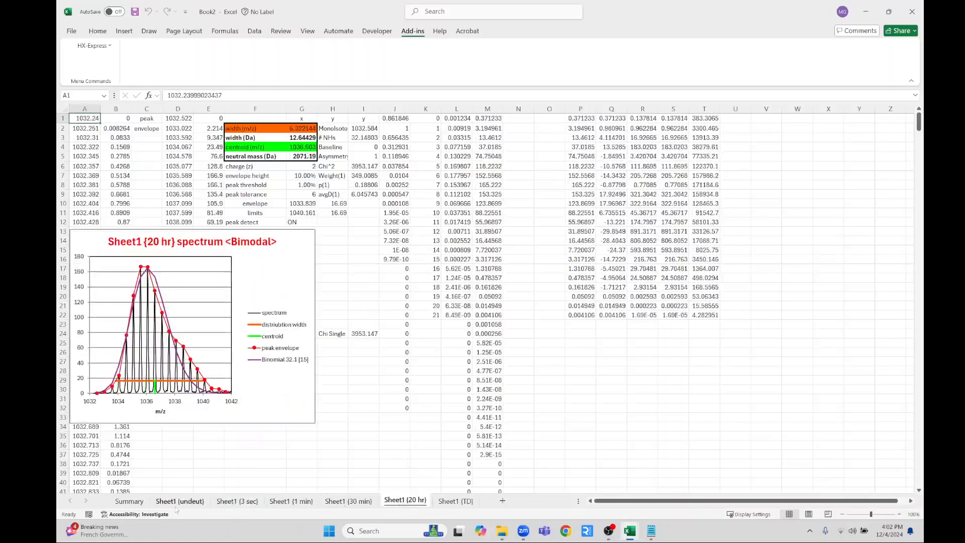
# Step: Run a Double Binomial deconvolution on the 3 sec spectrum with bimodal statistical analyses enabled
pyautogui.click(236, 501)
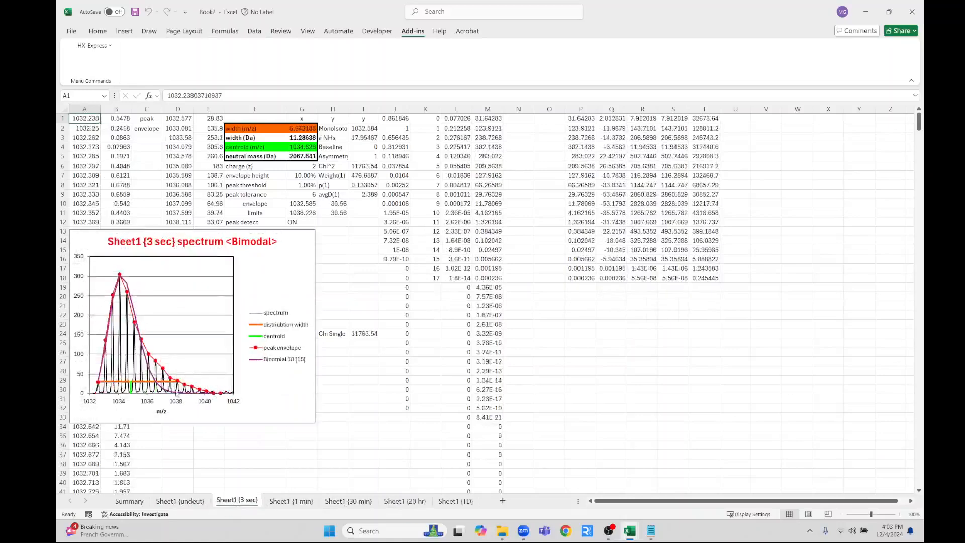
pyautogui.click(83, 46)
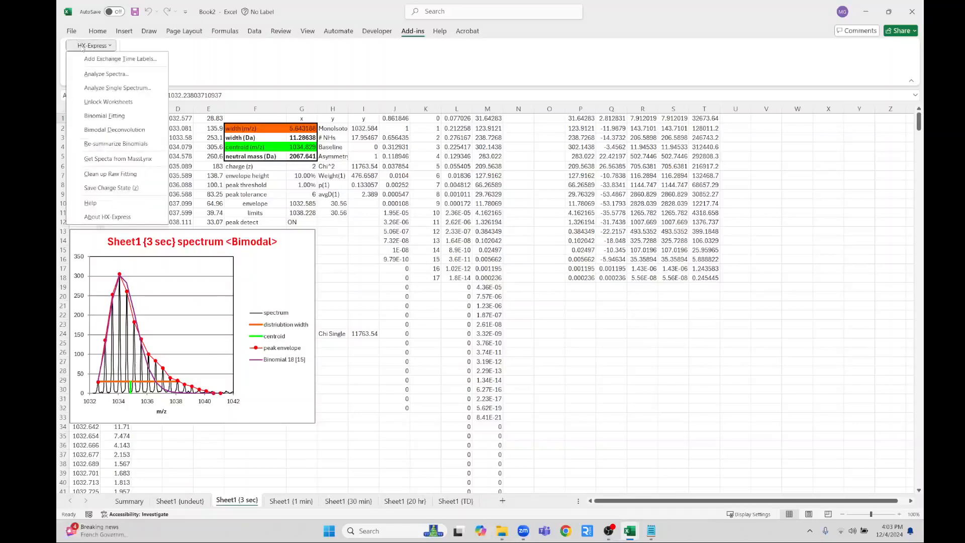
pyautogui.click(107, 131)
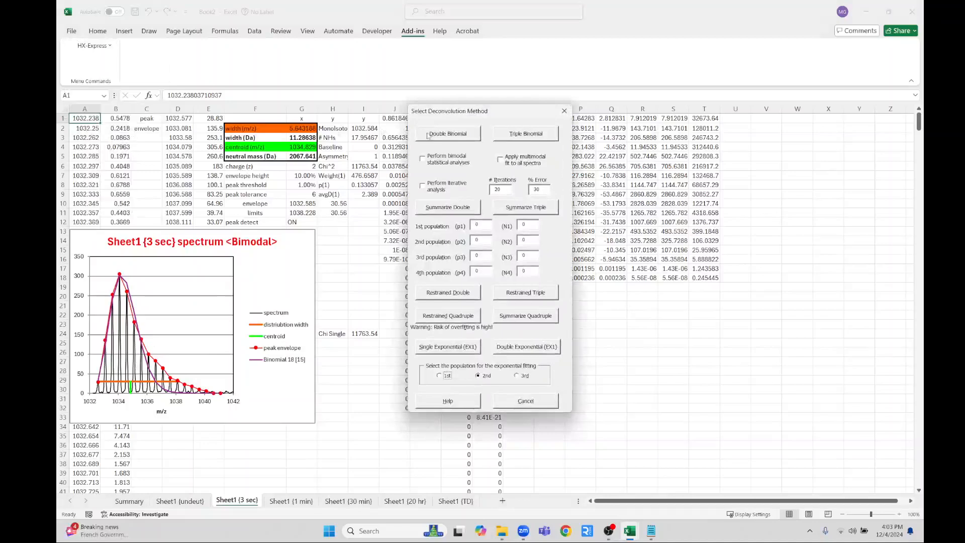
pyautogui.click(437, 162)
pyautogui.click(437, 135)
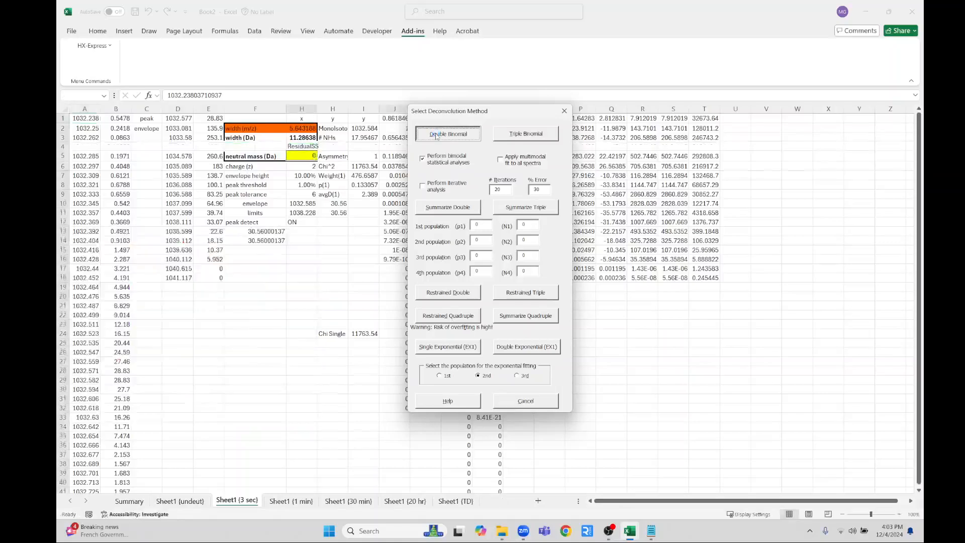
pyautogui.click(437, 135)
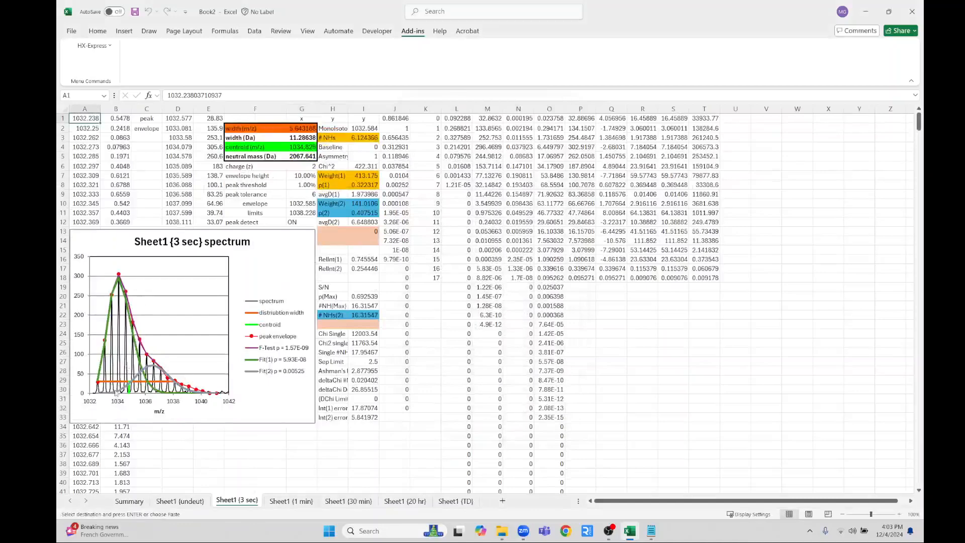
# Step: Run the Double Binomial deconvolution on the 1 min, 30 min and 20 hr spectra
pyautogui.click(292, 501)
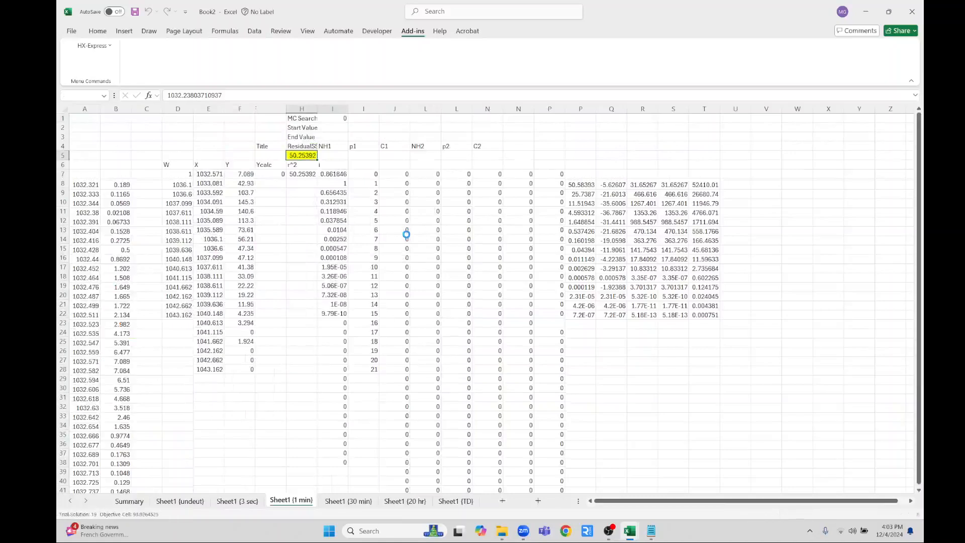
pyautogui.click(349, 501)
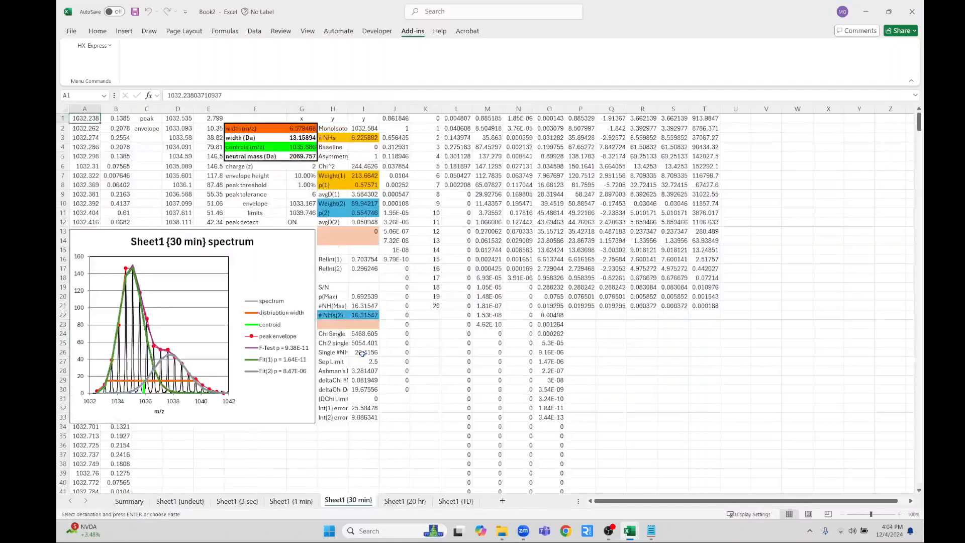
pyautogui.click(405, 501)
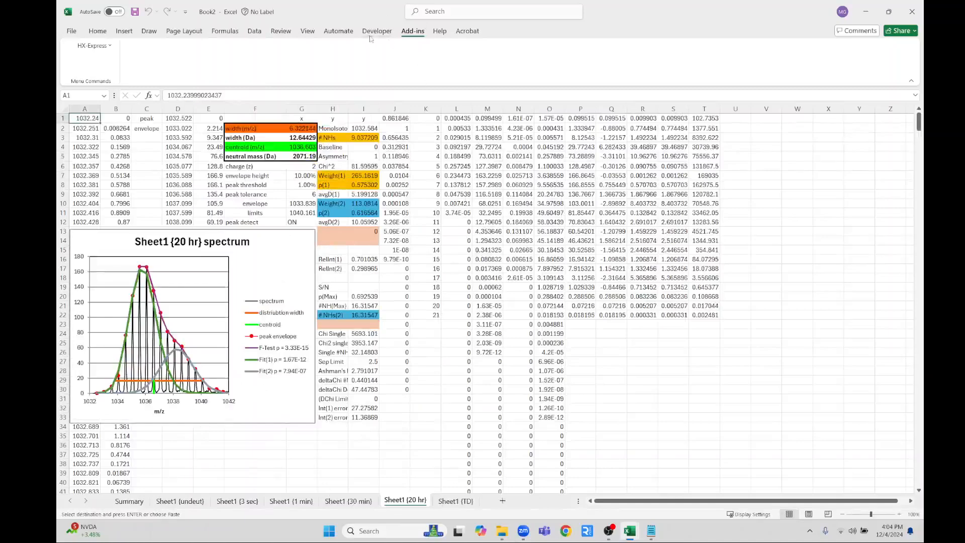
# Step: Summarize the double binomial fits and review the deuterium level, width and relative intensity plots on the summary
pyautogui.click(93, 45)
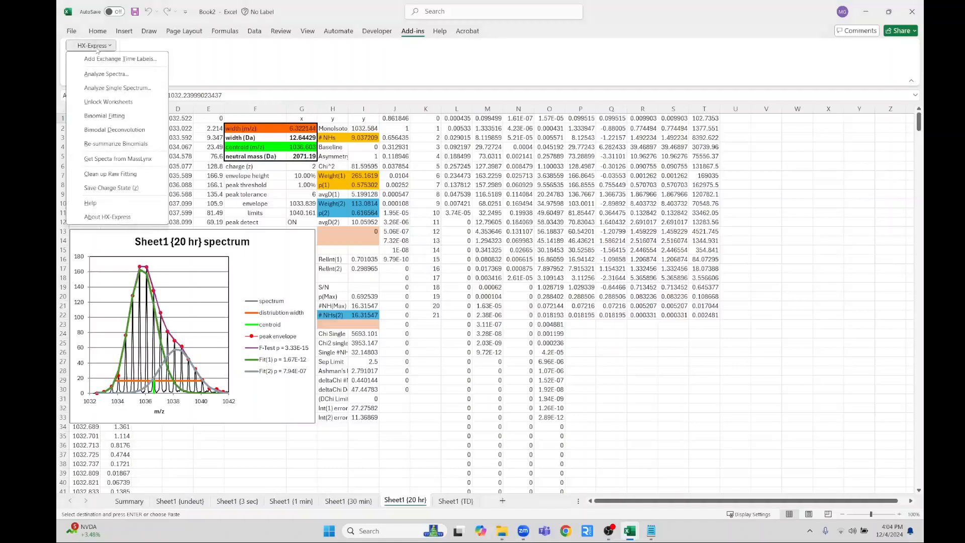
pyautogui.click(117, 130)
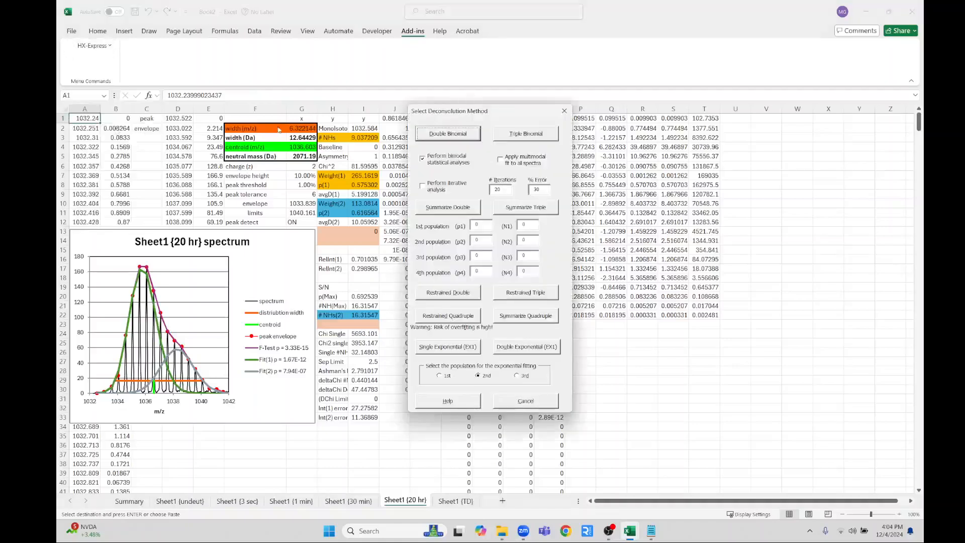
pyautogui.click(443, 207)
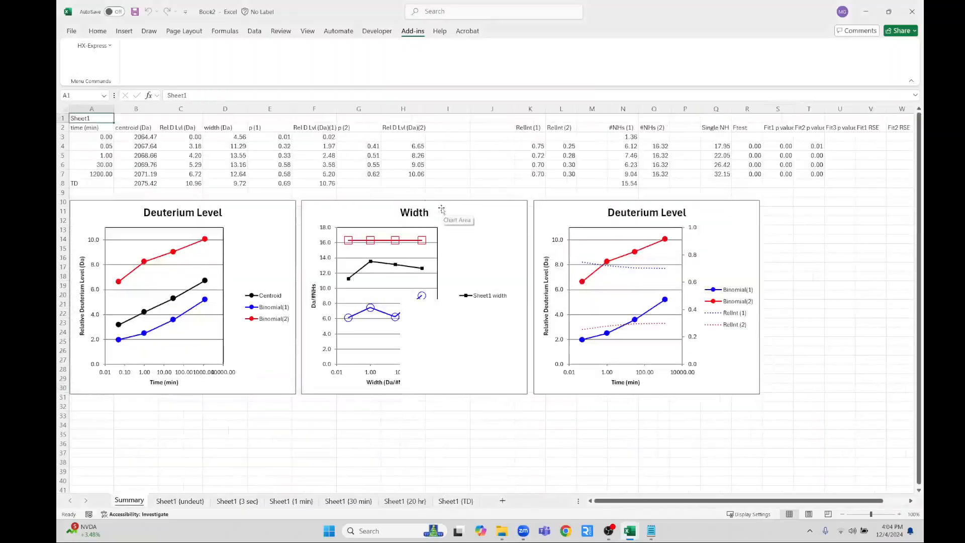
pyautogui.scroll(-4, 431, 313)
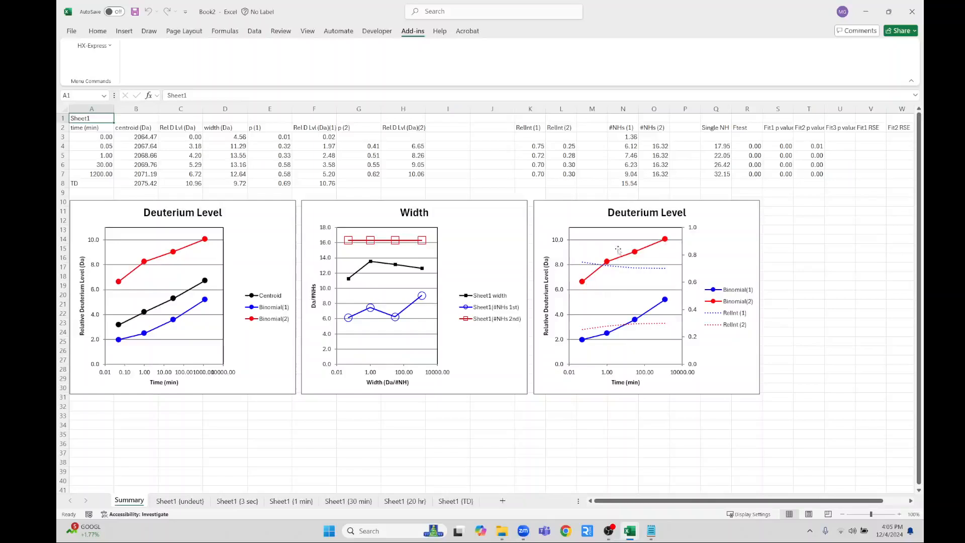
pyautogui.moveTo(660, 243)
pyautogui.moveTo(664, 327)
# Step: Examine the double binomial fits on the 3 sec, 1 min, 30 min and 20 hr sheets, ending on the summary
pyautogui.click(235, 501)
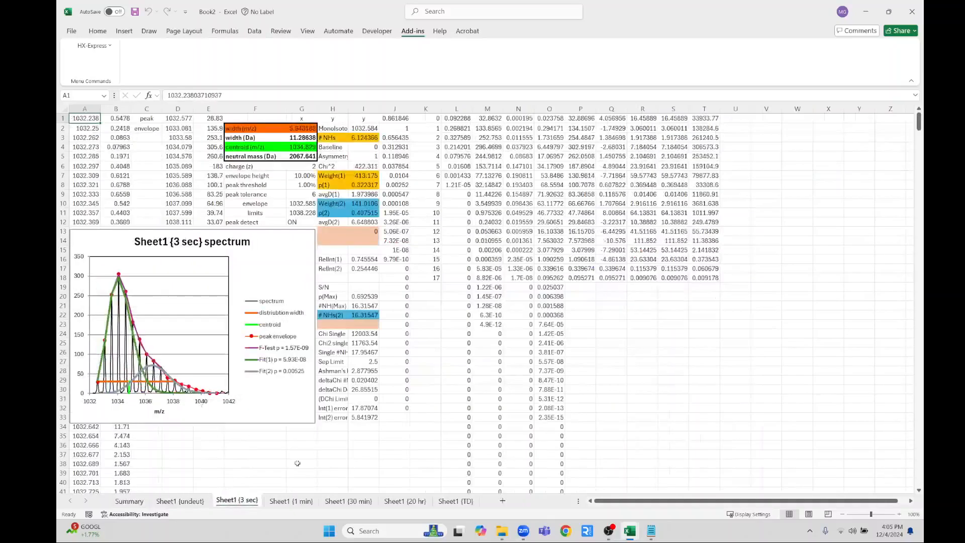
pyautogui.click(291, 501)
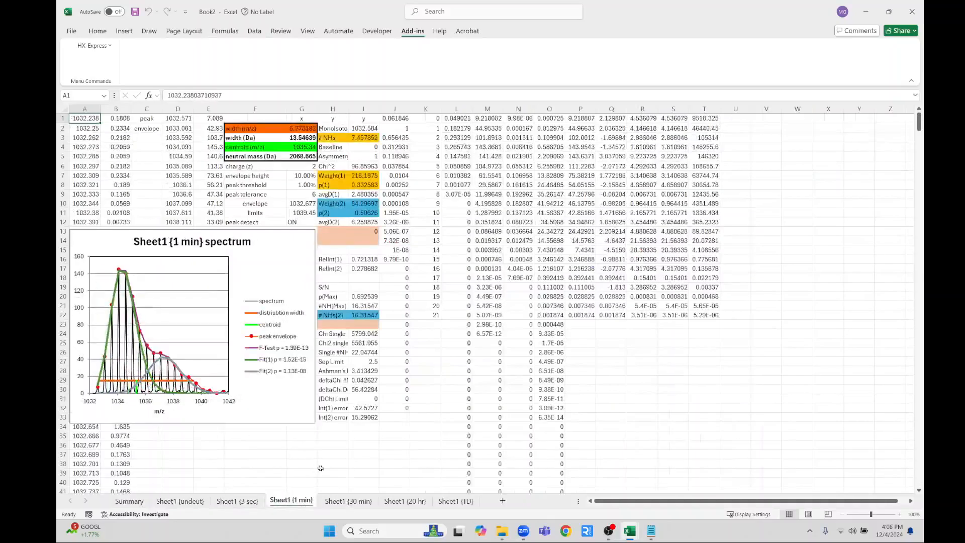
pyautogui.click(348, 502)
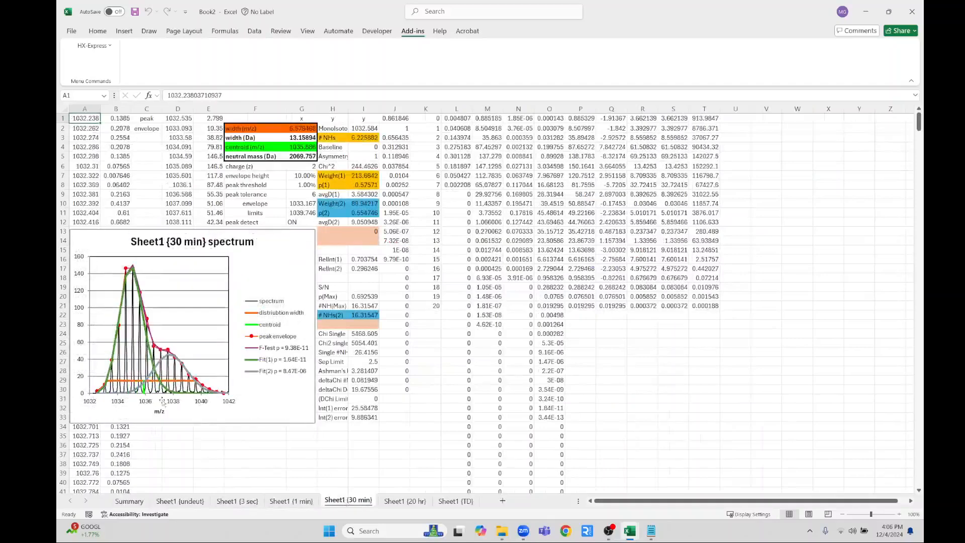
pyautogui.click(400, 501)
pyautogui.moveTo(141, 371)
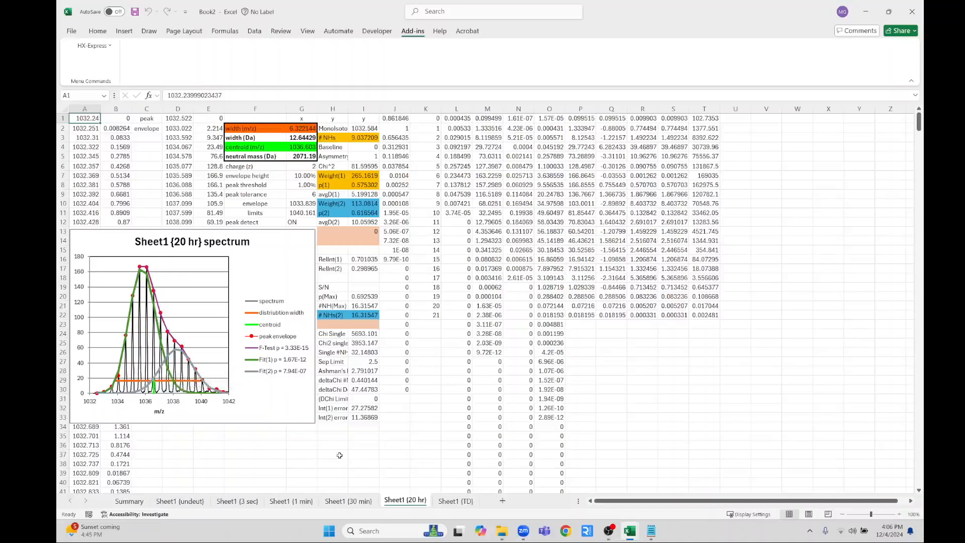
pyautogui.click(131, 502)
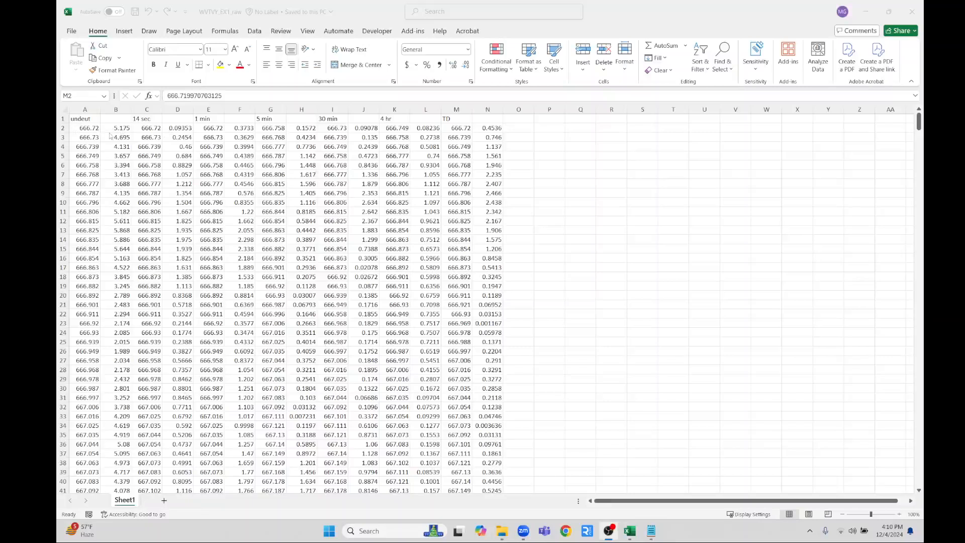
# Step: Analyze the WVTVY_EX1_raw spectra with HX-Express at charge state 1
pyautogui.click(413, 31)
pyautogui.click(104, 46)
pyautogui.click(83, 75)
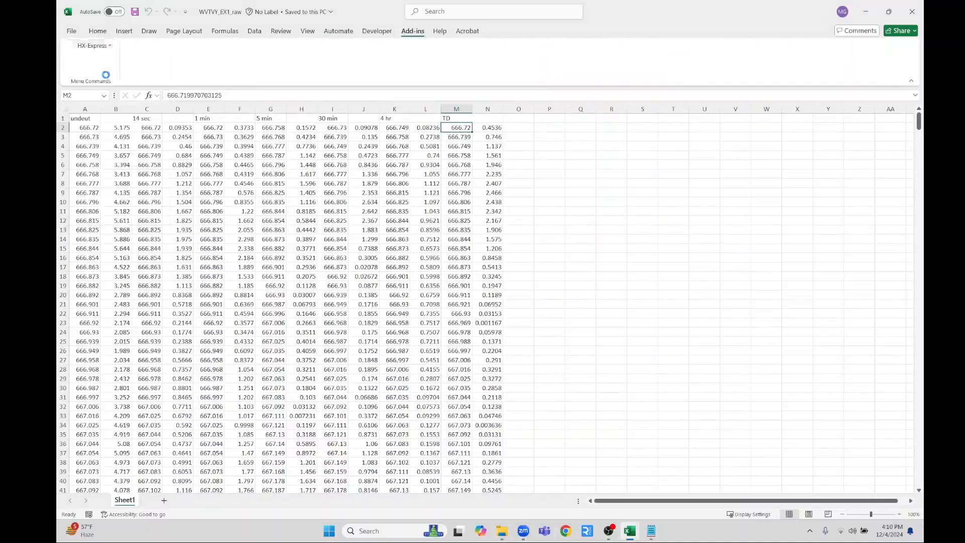
pyautogui.doubleClick(485, 204)
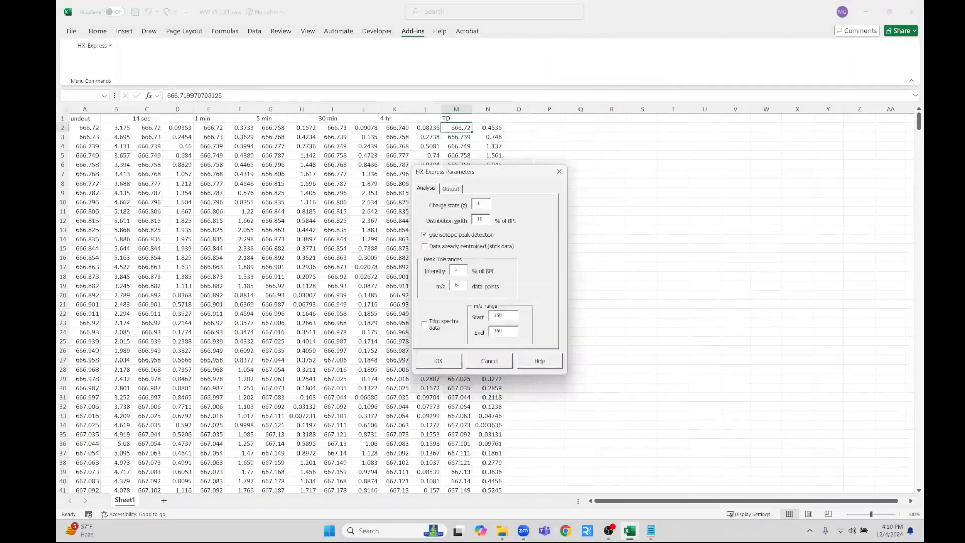
pyautogui.write('1')
pyautogui.click(439, 360)
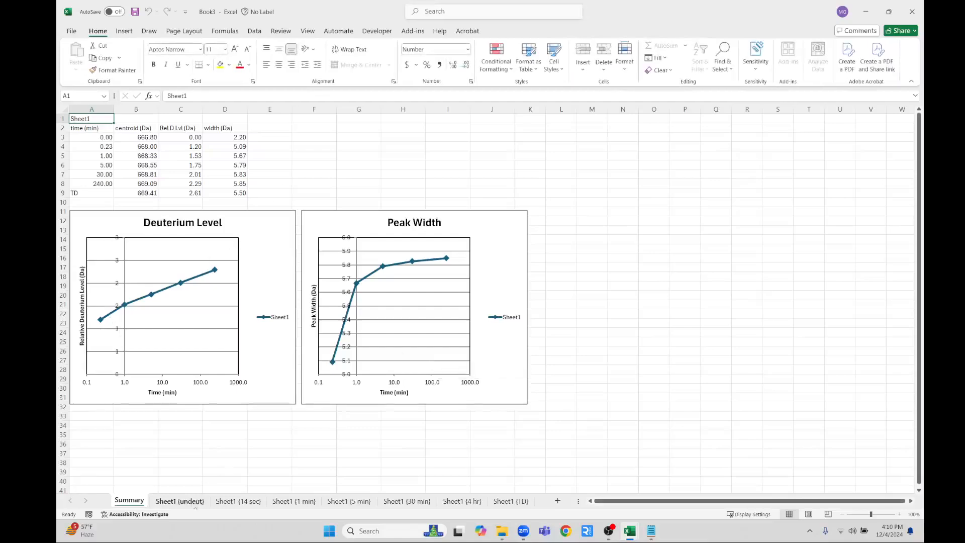
# Step: Look through the analyzed WVTVY spectra across the time points and the TD control, ending on the summary
pyautogui.click(238, 502)
pyautogui.click(294, 501)
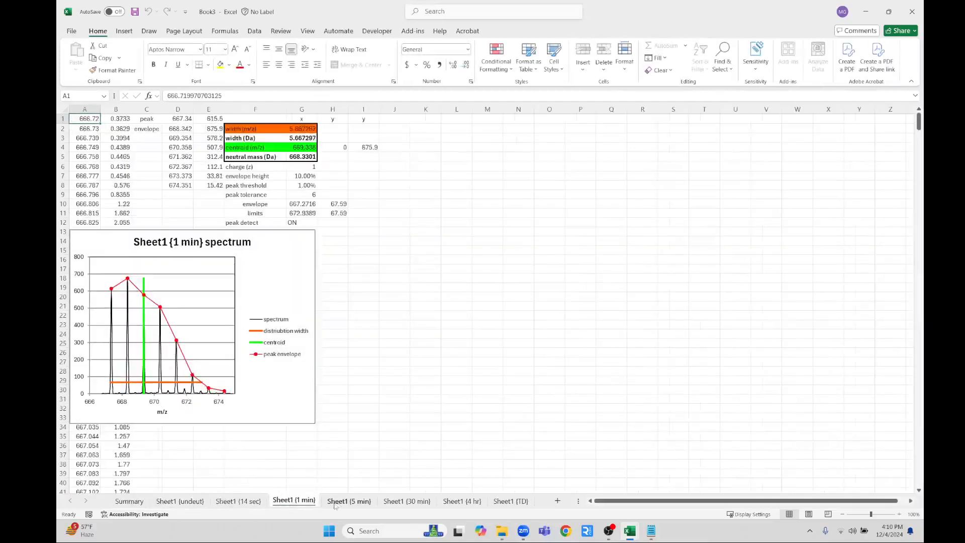
pyautogui.click(349, 501)
pyautogui.click(401, 503)
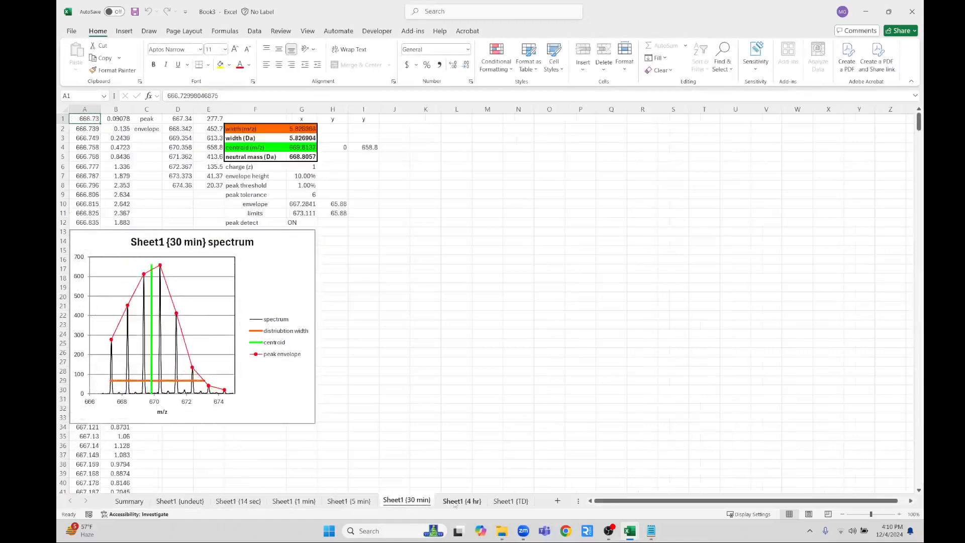
pyautogui.click(455, 503)
pyautogui.click(504, 503)
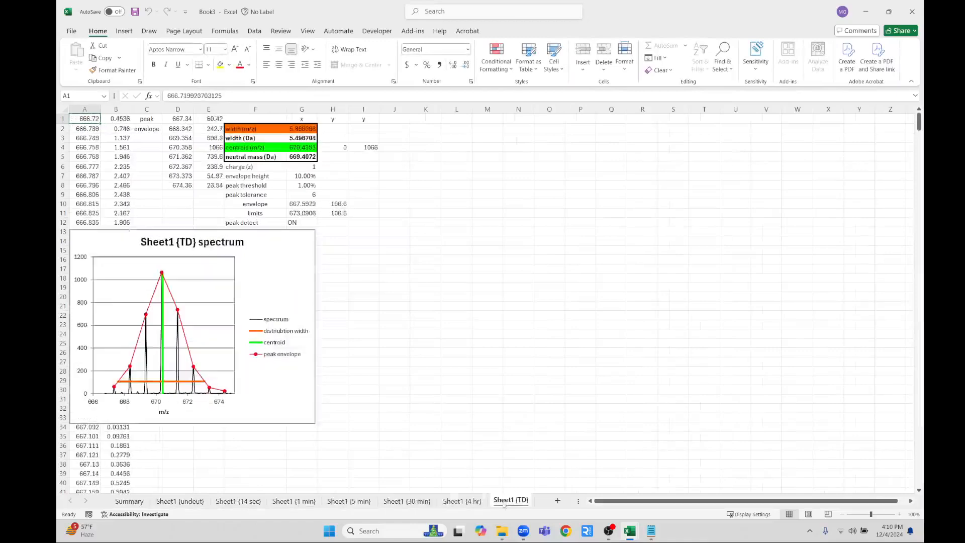
pyautogui.click(407, 501)
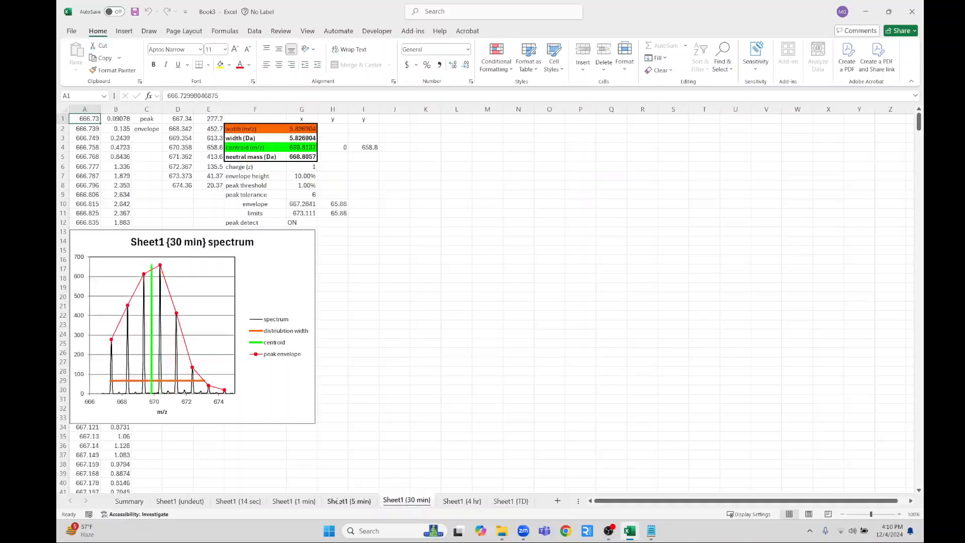
pyautogui.click(290, 500)
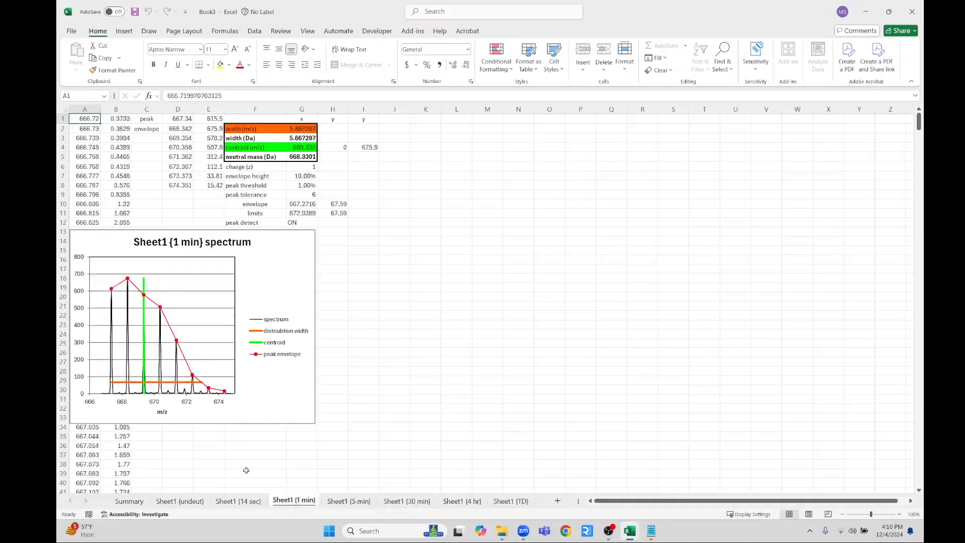
pyautogui.click(174, 503)
pyautogui.click(129, 501)
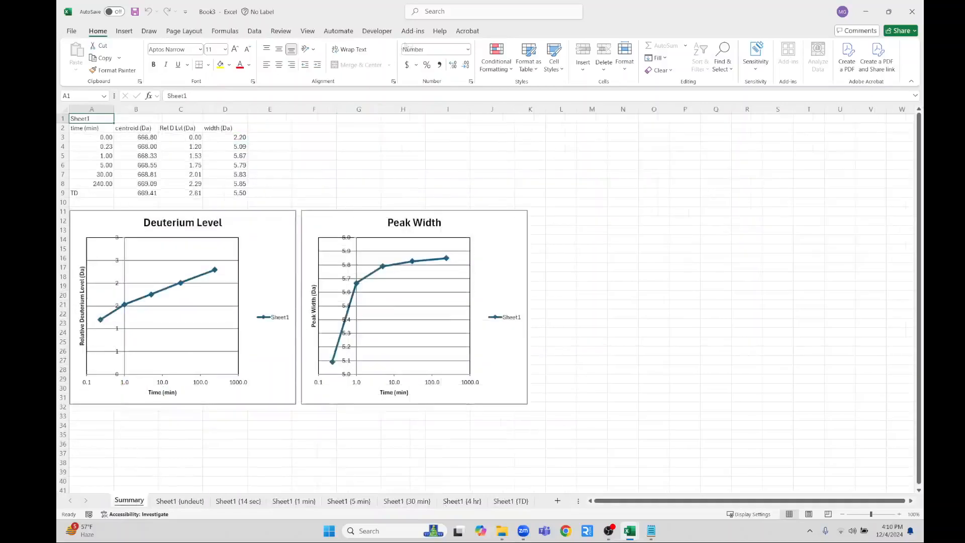
# Step: Run binomial fitting with Optimize Fits, calculating the undeuterated mass envelope from the peptide sequence WVTVY
pyautogui.click(413, 31)
pyautogui.click(93, 45)
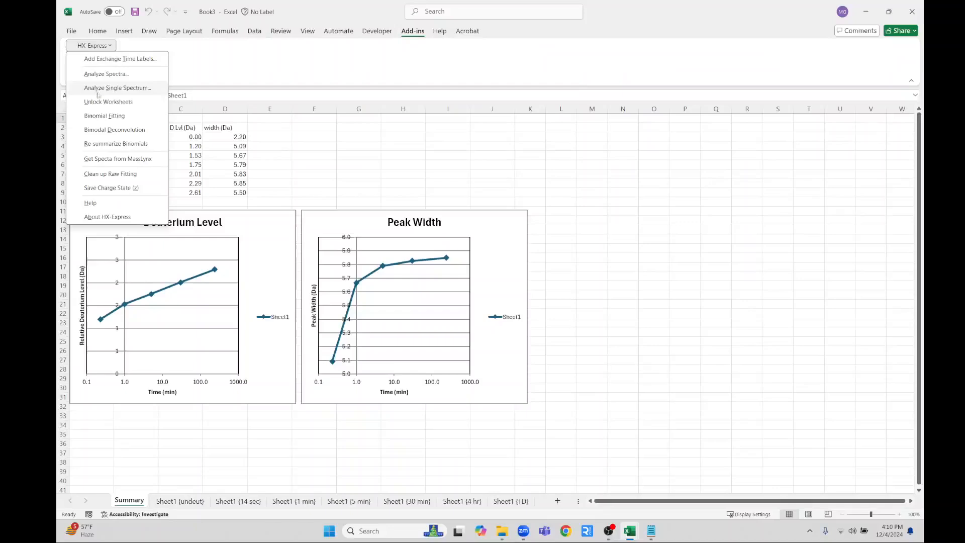
pyautogui.click(106, 117)
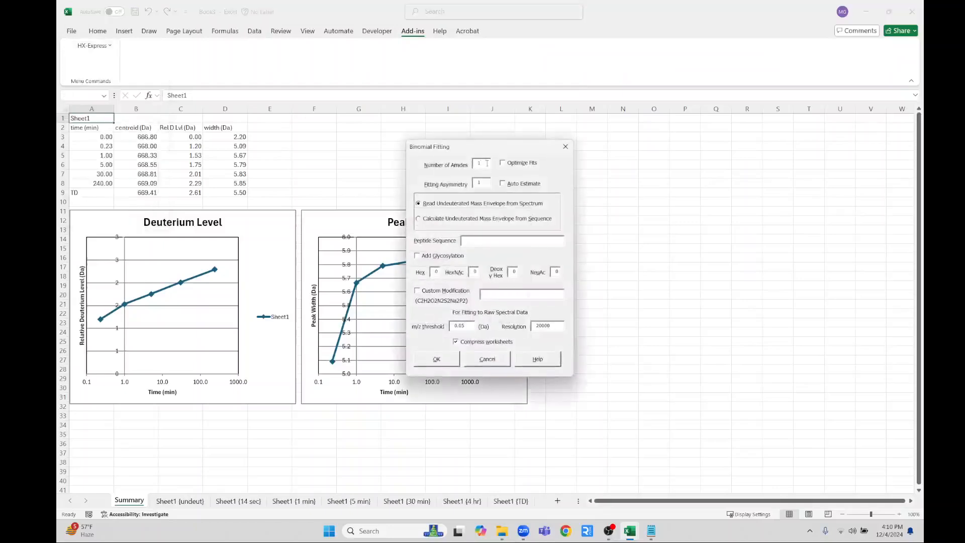
pyautogui.click(522, 165)
pyautogui.click(434, 219)
pyautogui.click(480, 241)
pyautogui.hotkey('alt', 'Tab')
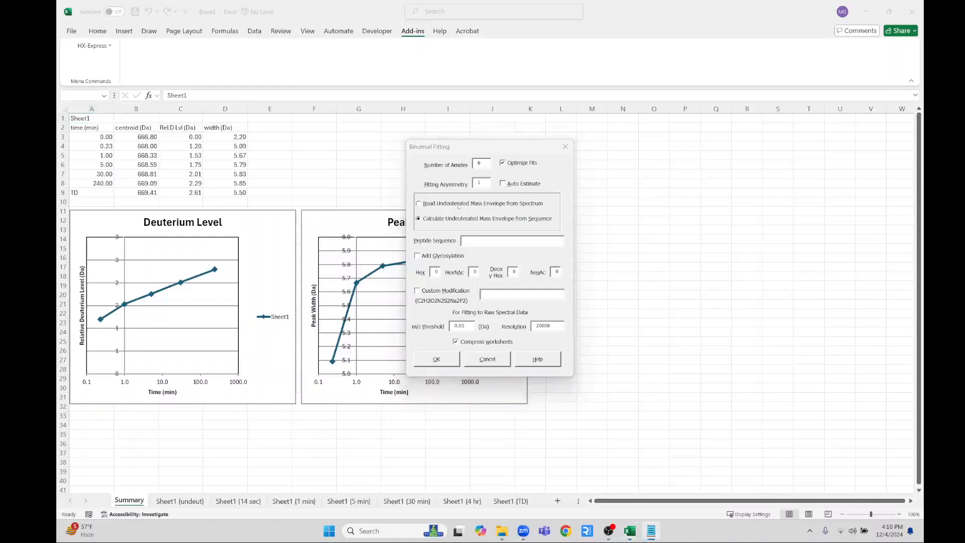
pyautogui.hotkey('alt', 'Tab')
pyautogui.write('WVTVY')
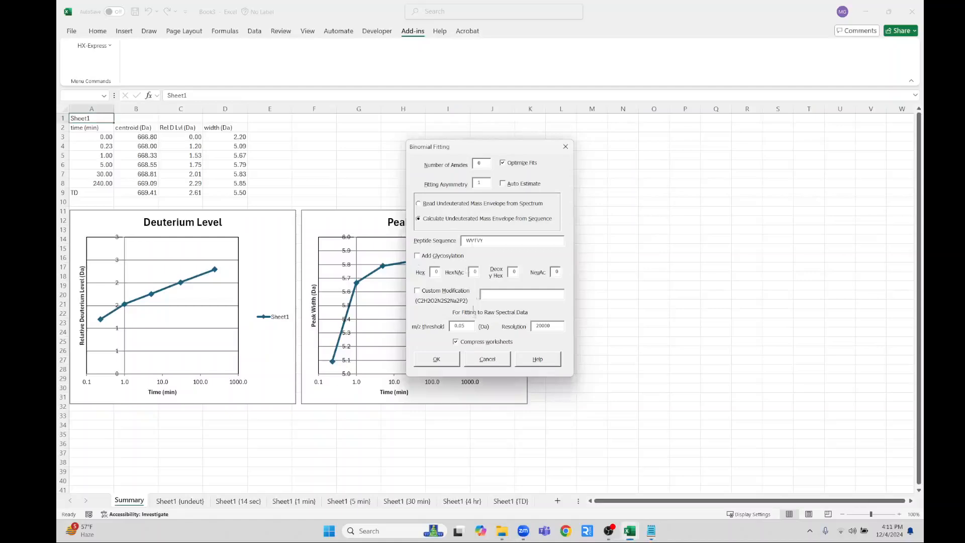
pyautogui.click(437, 359)
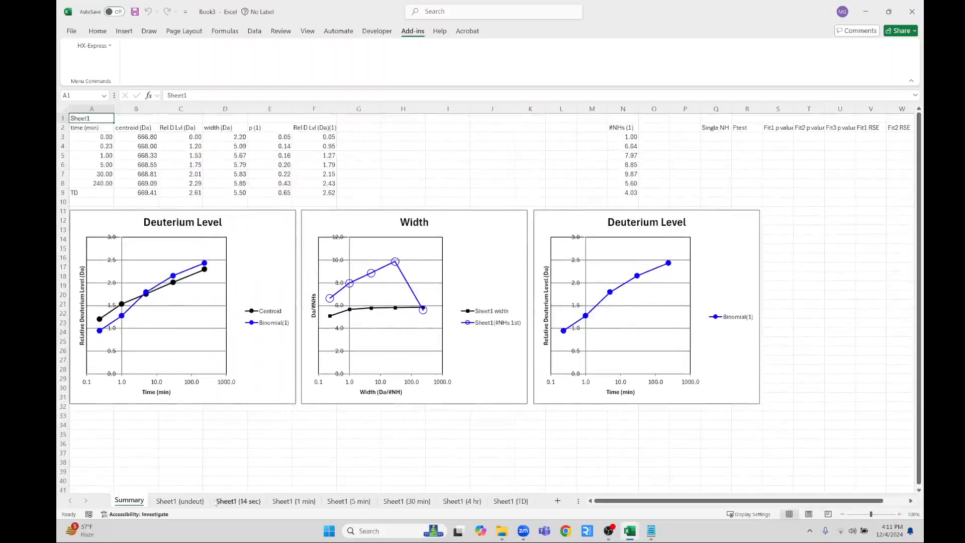
# Step: Examine the single binomial fits on the 14 sec, 1 min, 5 min, 30 min and 4 hr sheets
pyautogui.click(238, 502)
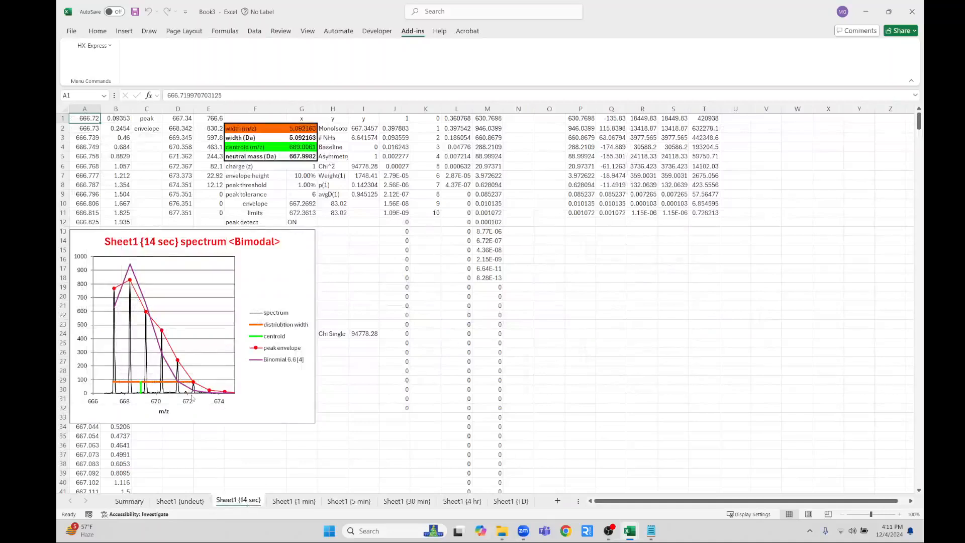
pyautogui.click(295, 502)
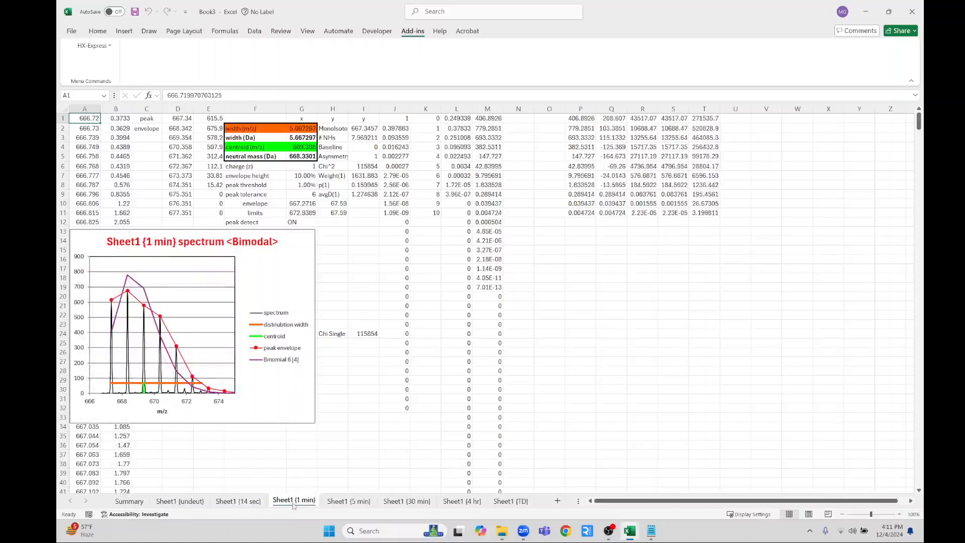
pyautogui.click(349, 502)
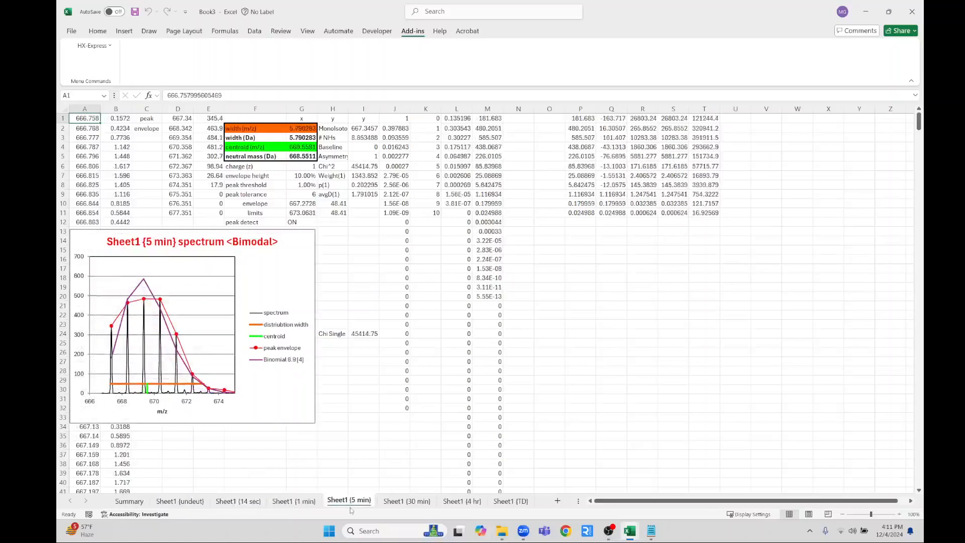
pyautogui.click(421, 503)
pyautogui.click(460, 501)
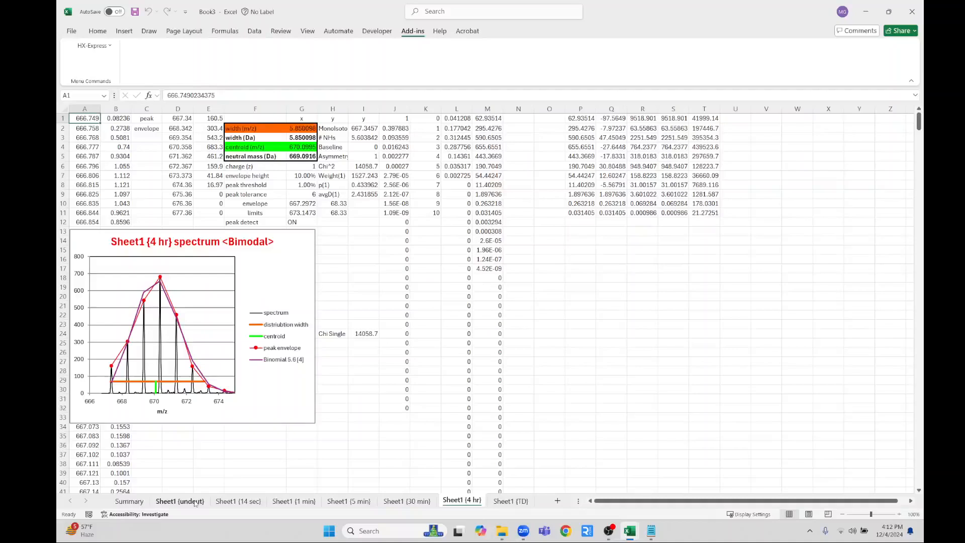
# Step: Run a Double Binomial deconvolution on the 14 sec spectrum with bimodal statistical analyses enabled
pyautogui.click(238, 501)
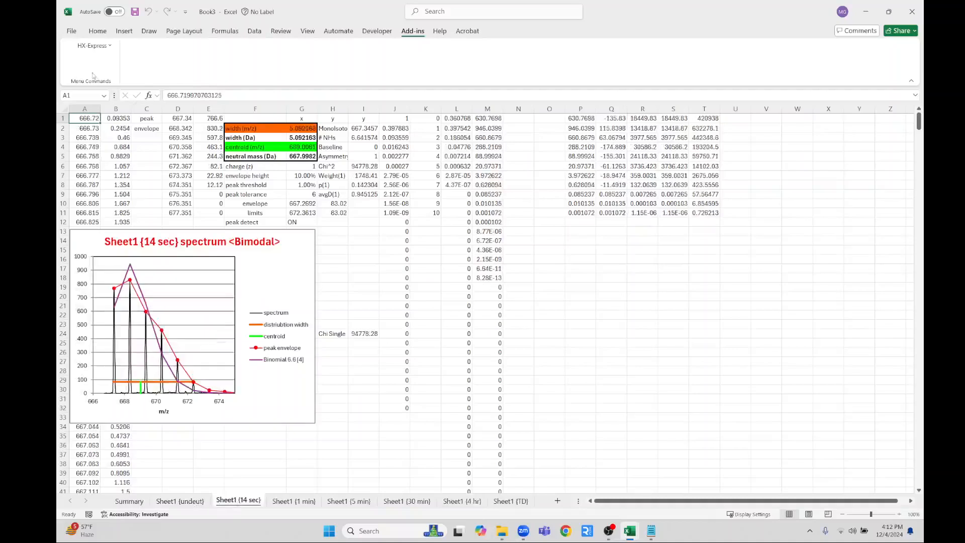
pyautogui.click(92, 45)
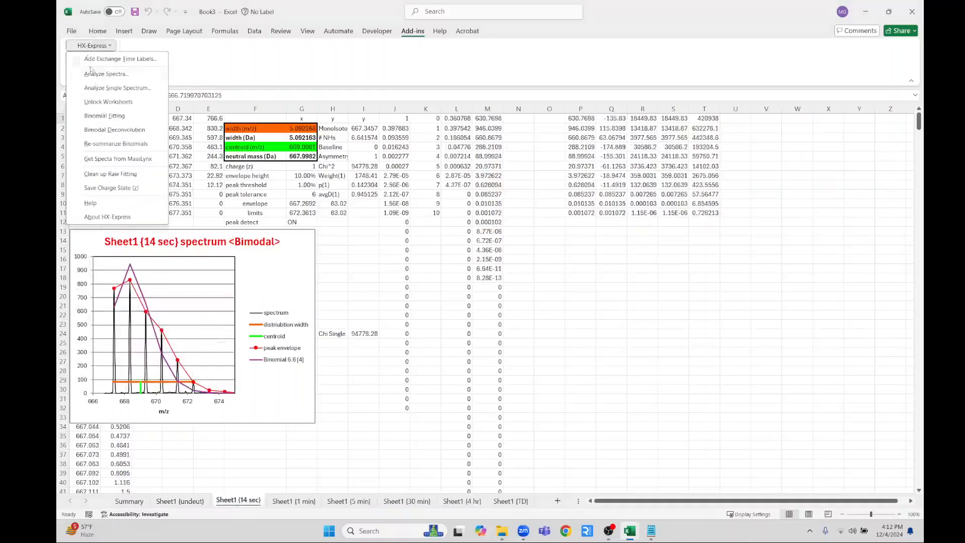
pyautogui.click(109, 130)
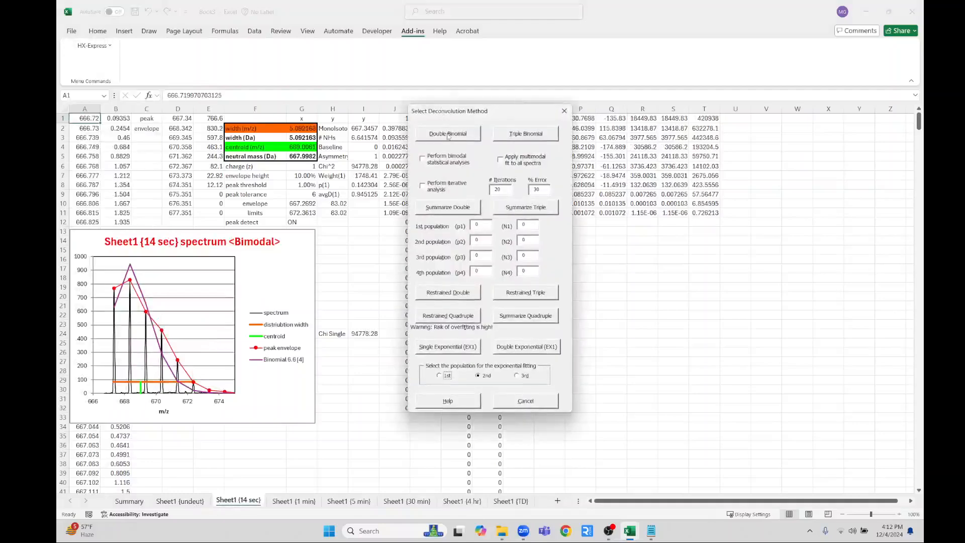
pyautogui.click(448, 157)
pyautogui.click(442, 134)
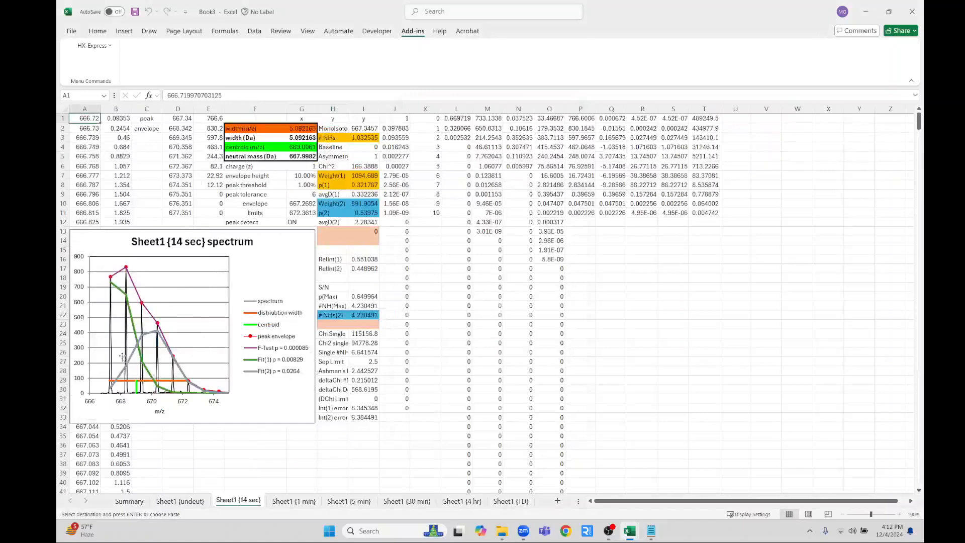
# Step: Run a Double Binomial deconvolution with bimodal statistical analyses on the 1 min spectrum
pyautogui.click(296, 502)
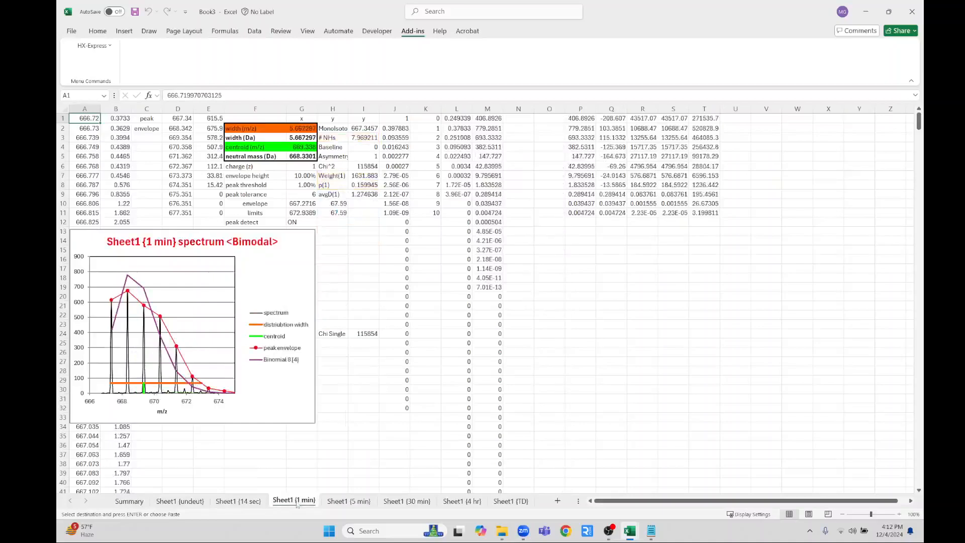
pyautogui.click(93, 45)
pyautogui.click(116, 131)
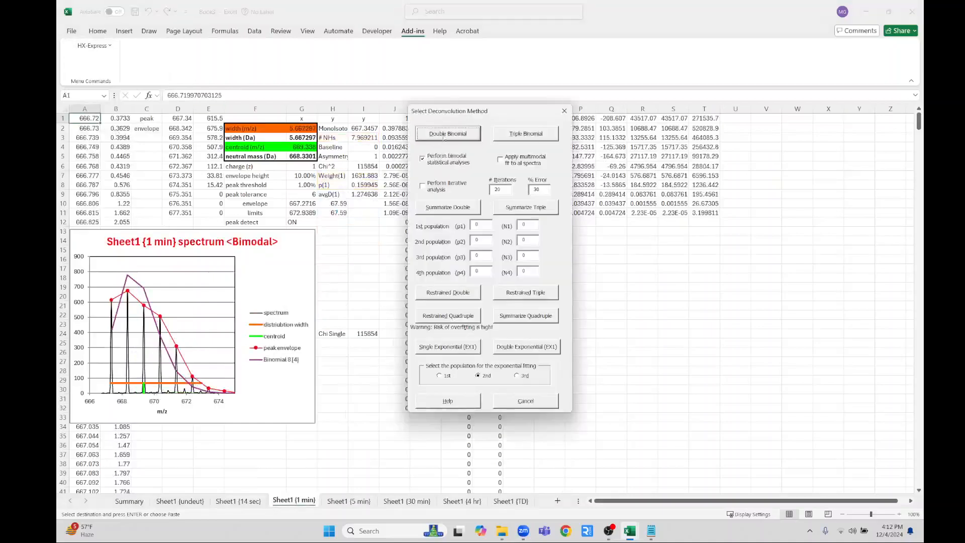
pyautogui.click(444, 135)
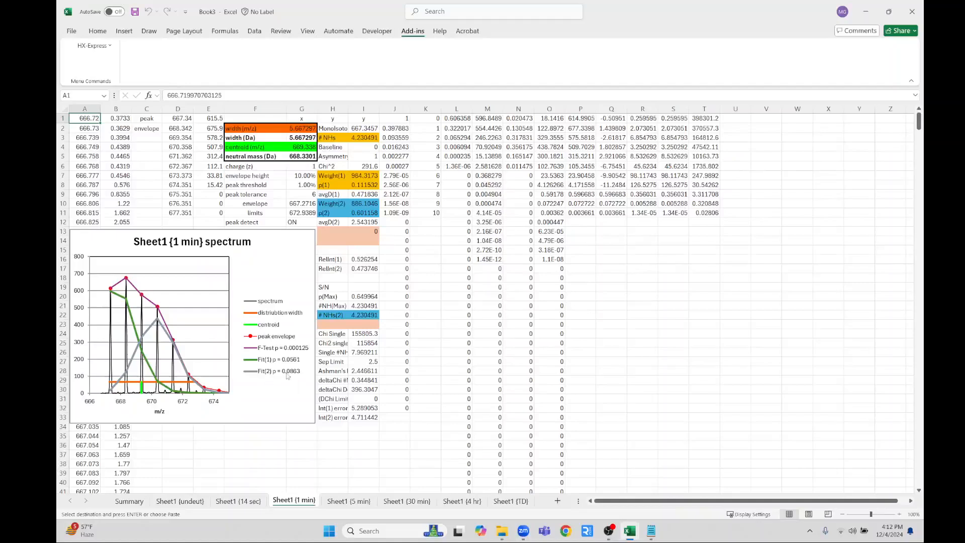
# Step: Run the same Double Binomial deconvolution on the 5 min, 30 min and 4 hr spectra
pyautogui.click(351, 502)
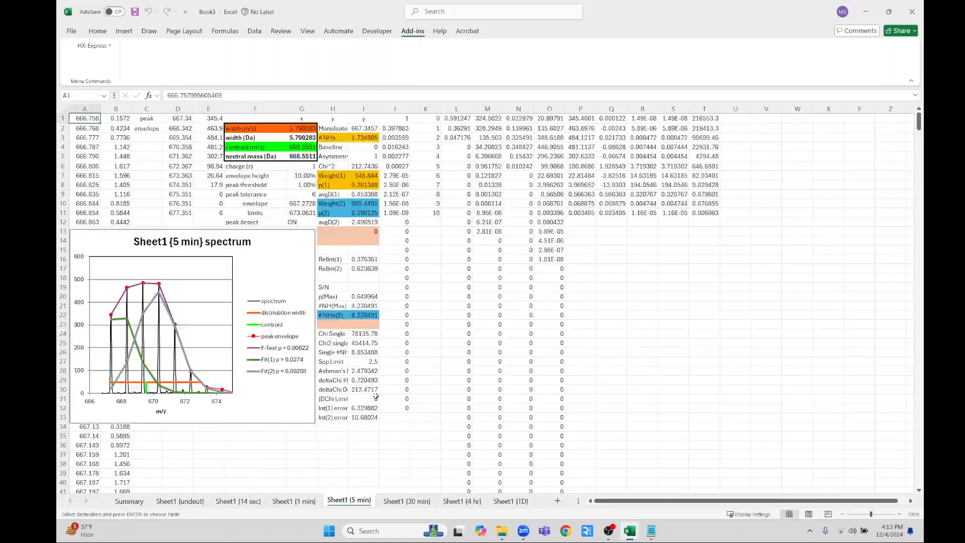
pyautogui.click(413, 501)
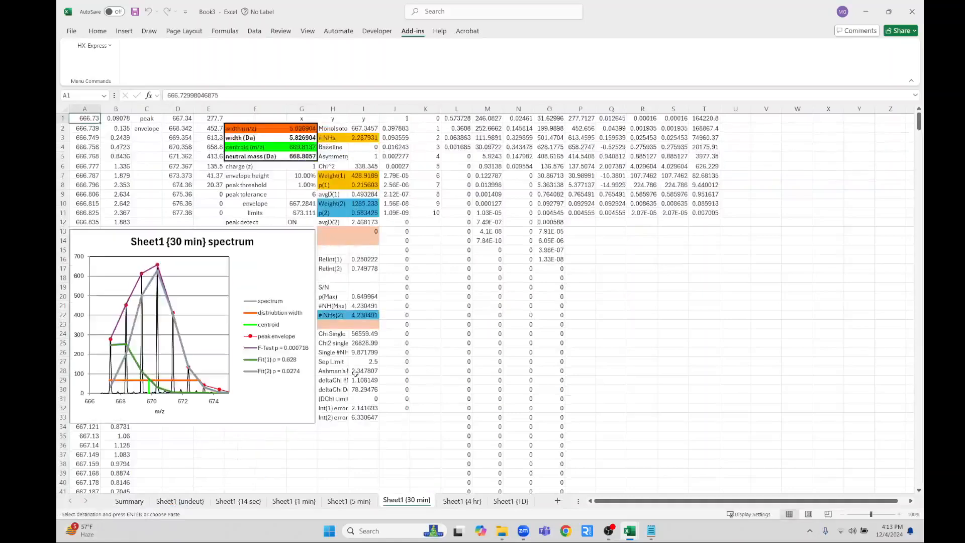
pyautogui.click(462, 501)
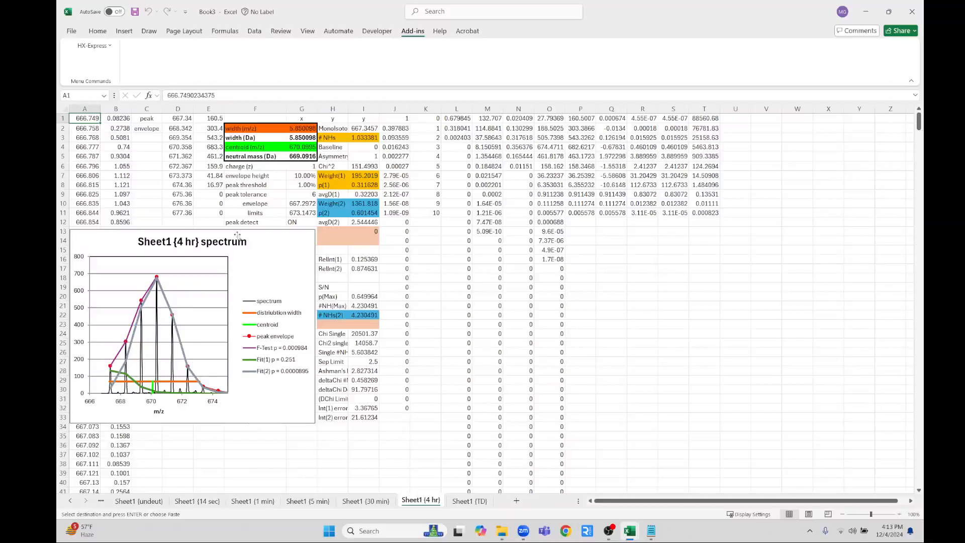
# Step: Summarize the double binomial fits with Summarize Double and examine the Binomial(1) and Binomial(2) curves in the deuterium level chart
pyautogui.click(93, 46)
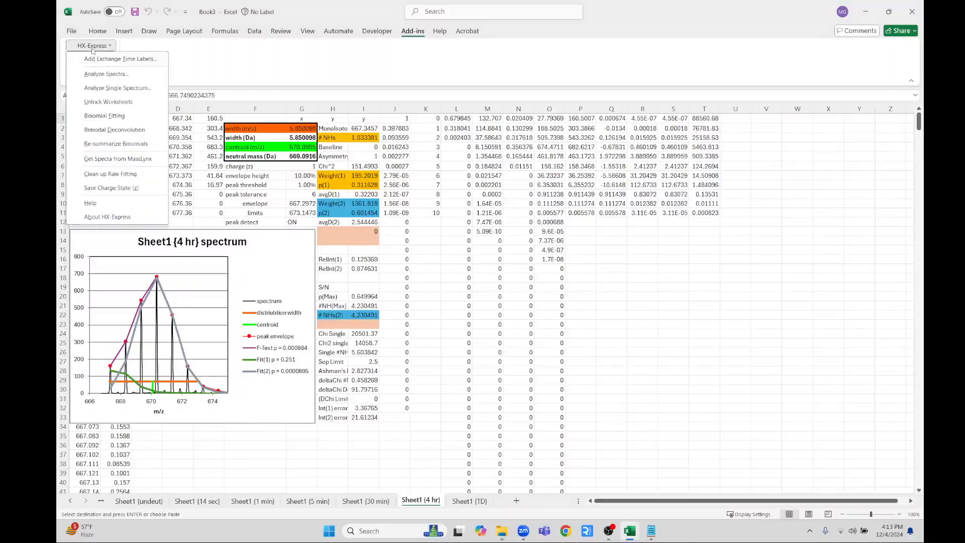
pyautogui.click(111, 130)
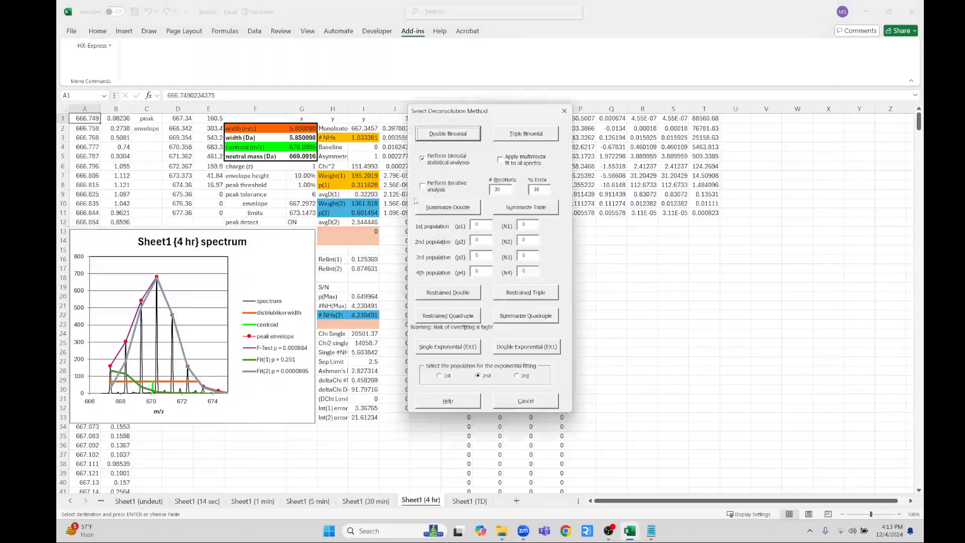
pyautogui.click(448, 208)
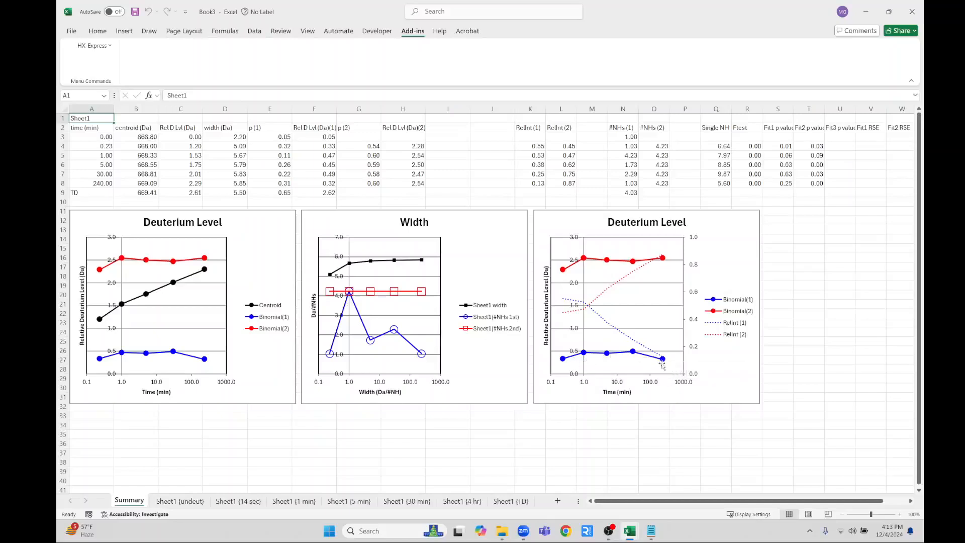
pyautogui.moveTo(663, 358)
pyautogui.moveTo(567, 271)
pyautogui.moveTo(562, 300)
# Step: Review the double binomial fits from 14 sec to 4 hr and compare them with the deuterium level chart on the Summary sheet
pyautogui.click(238, 502)
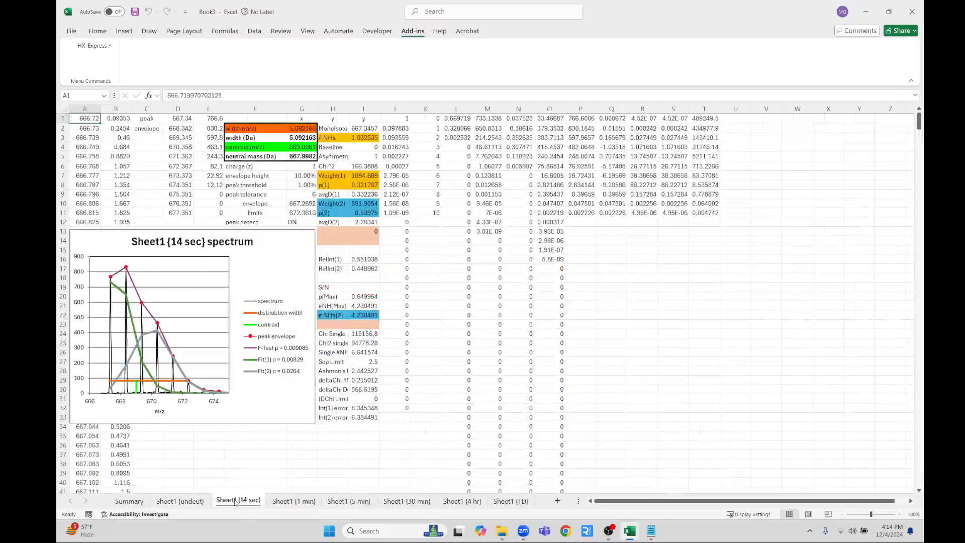
pyautogui.click(293, 501)
pyautogui.click(356, 503)
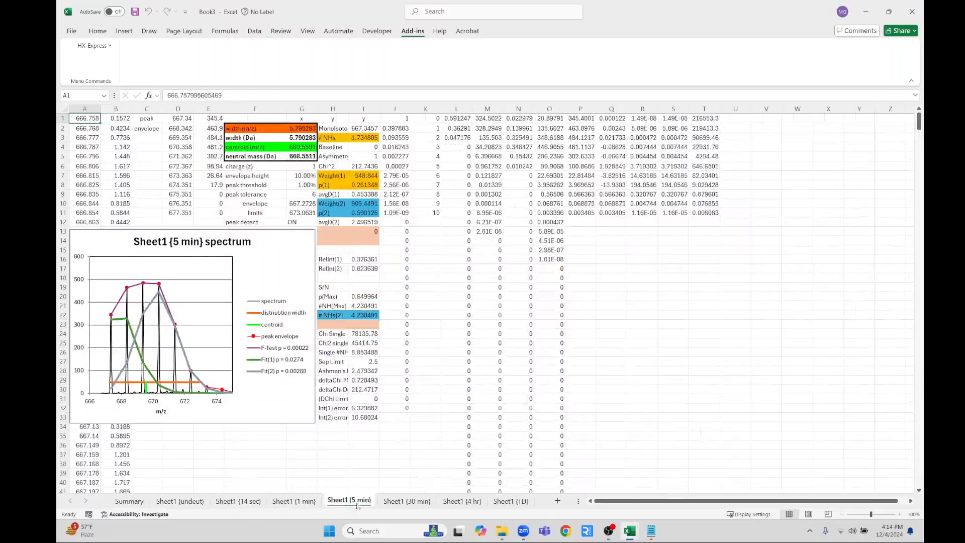
pyautogui.click(407, 502)
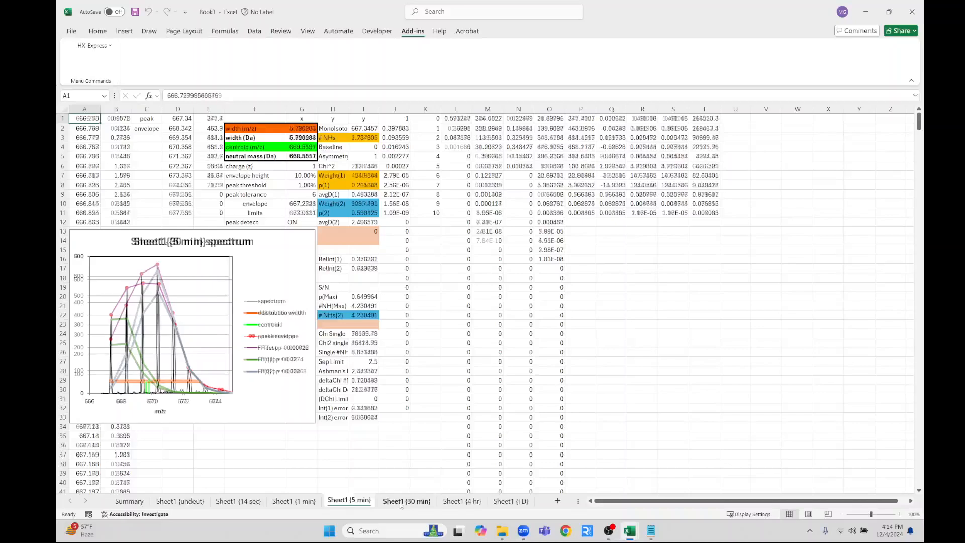
pyautogui.click(454, 502)
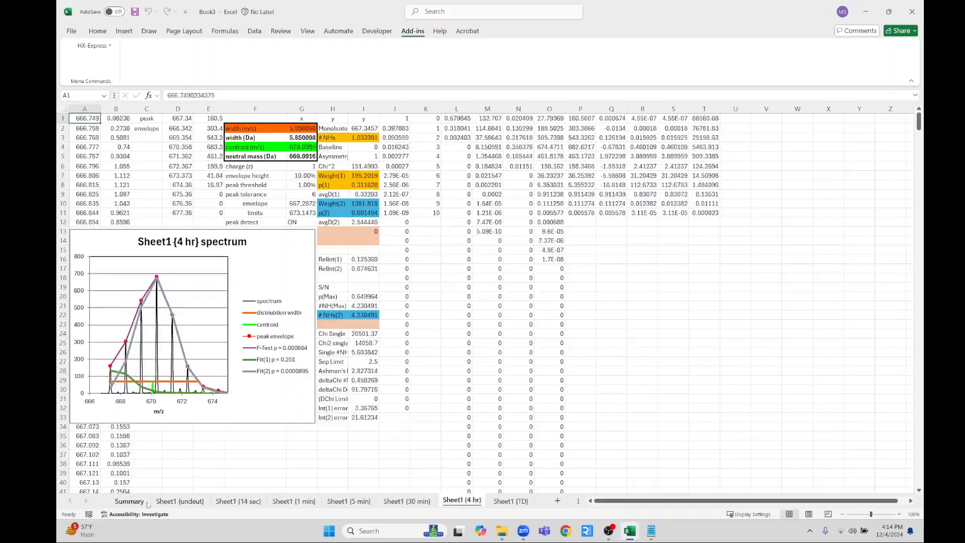
pyautogui.click(132, 502)
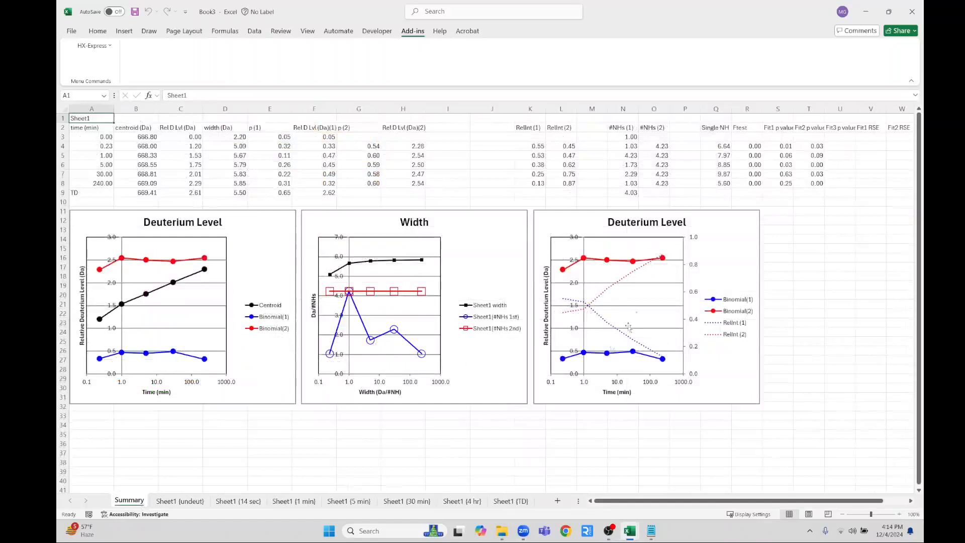
pyautogui.moveTo(609, 360)
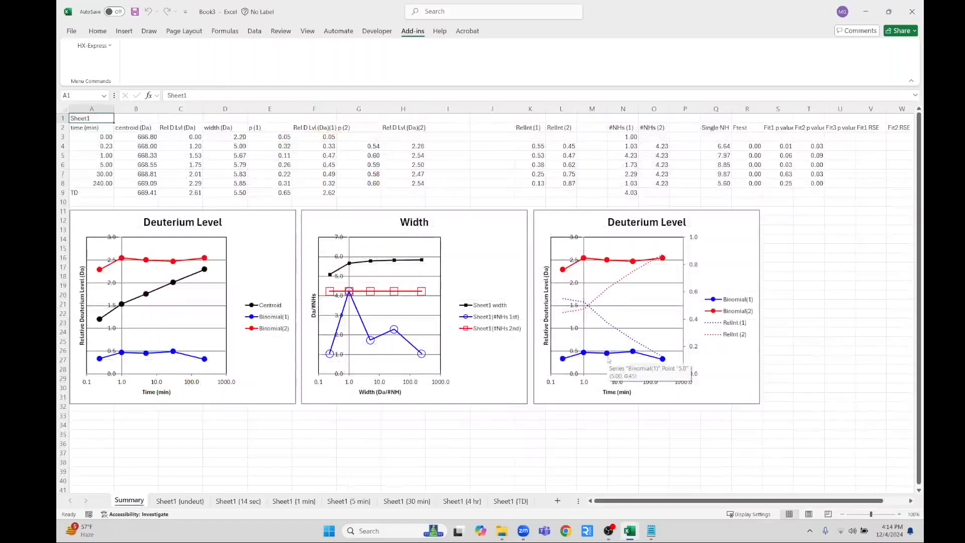
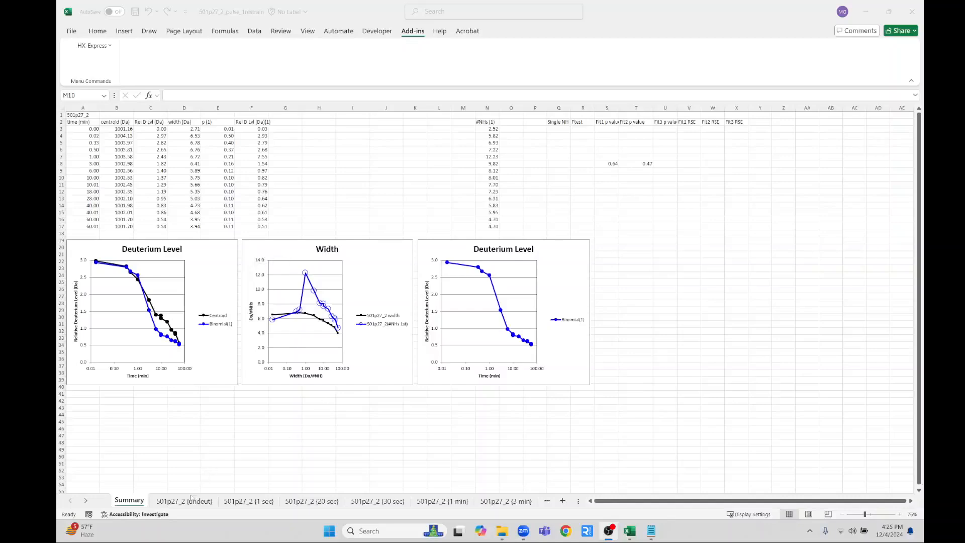
# Step: Look through the 501p27_2 single binomial fits on the undeuterated, 1 sec, 20 sec, 1 min and 3 min sheets
pyautogui.click(195, 501)
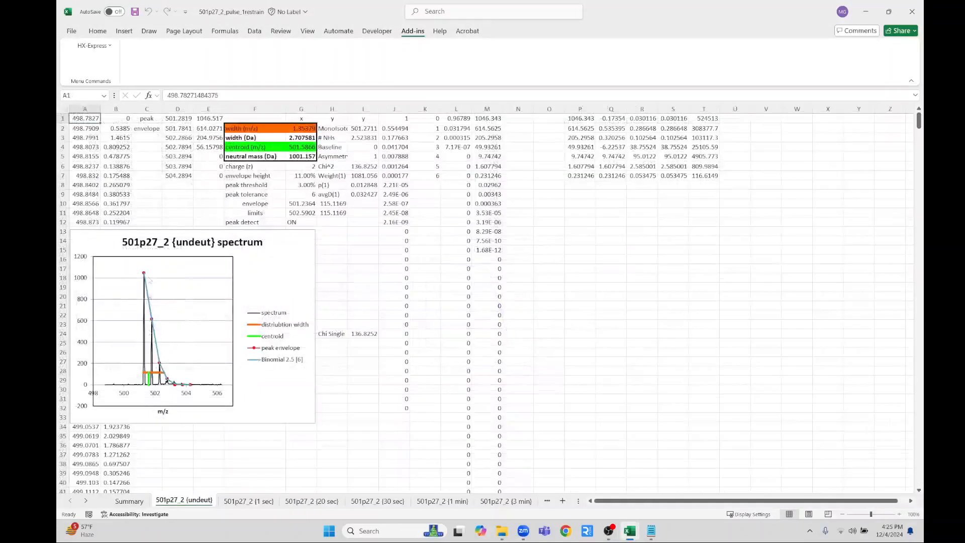
pyautogui.click(258, 502)
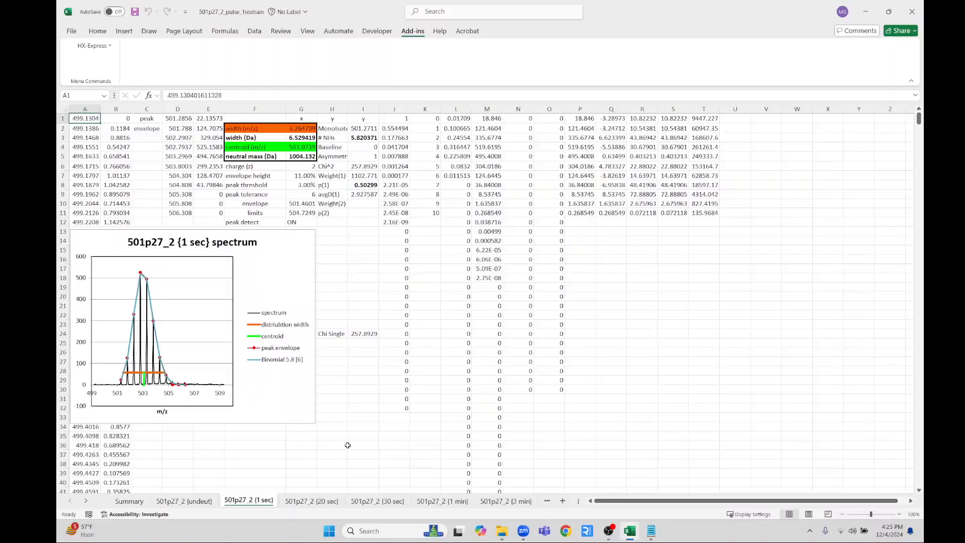
pyautogui.click(313, 501)
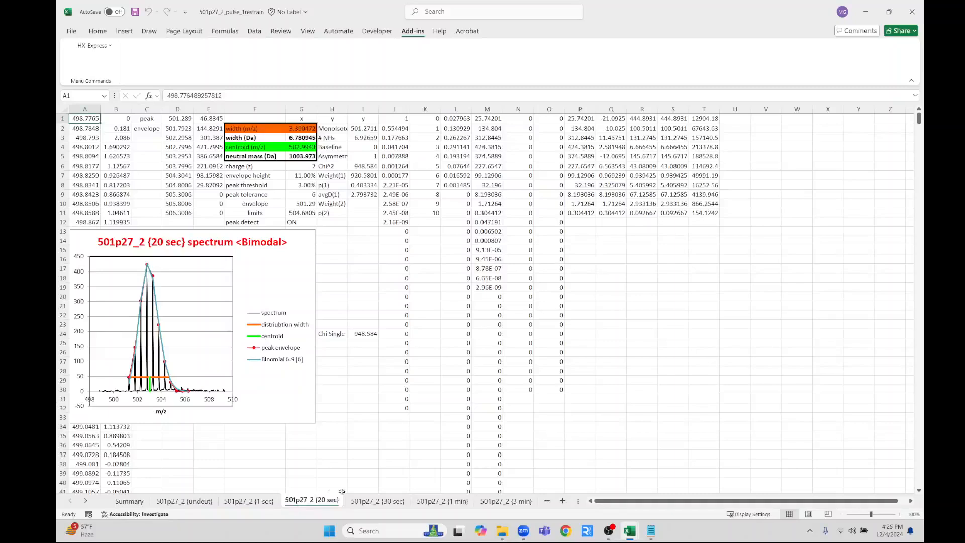
pyautogui.click(454, 502)
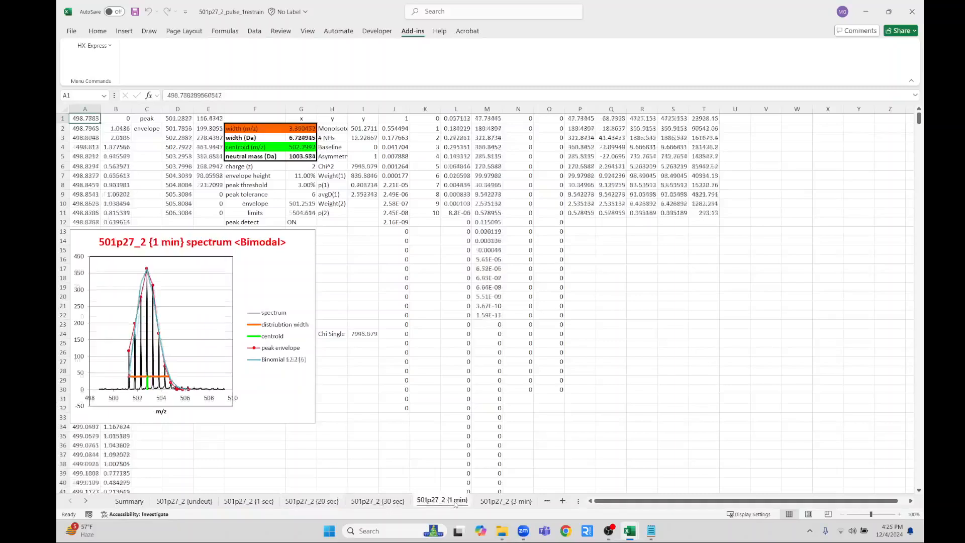
pyautogui.click(507, 502)
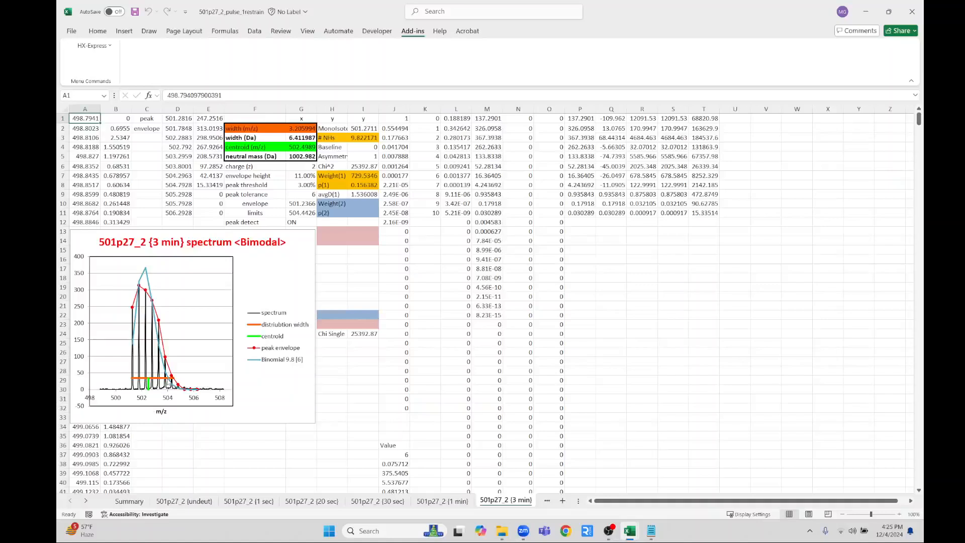
pyautogui.moveTo(167, 384)
# Step: Run a Double Binomial deconvolution on the 501p27_2 3 min spectrum with bimodal statistical analyses enabled
pyautogui.click(85, 46)
pyautogui.click(107, 131)
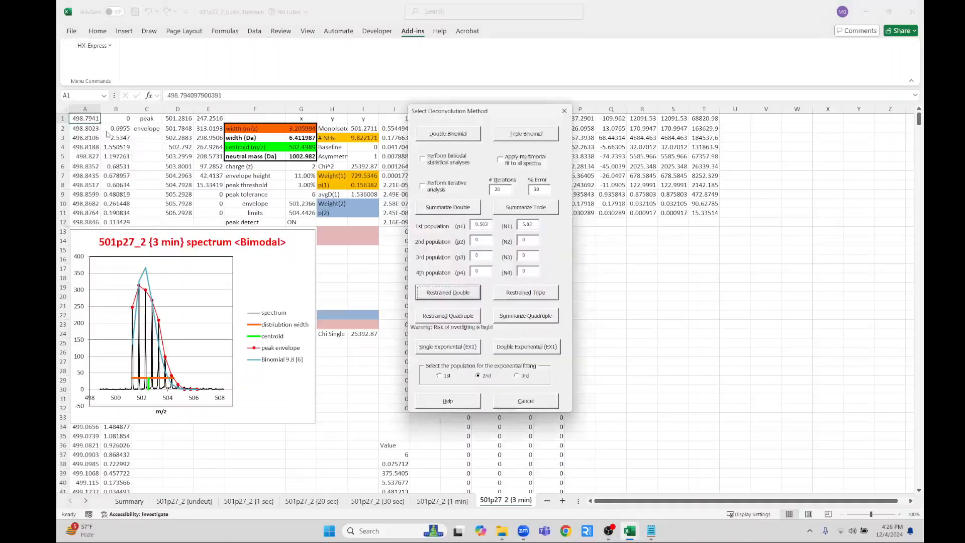
pyautogui.click(445, 161)
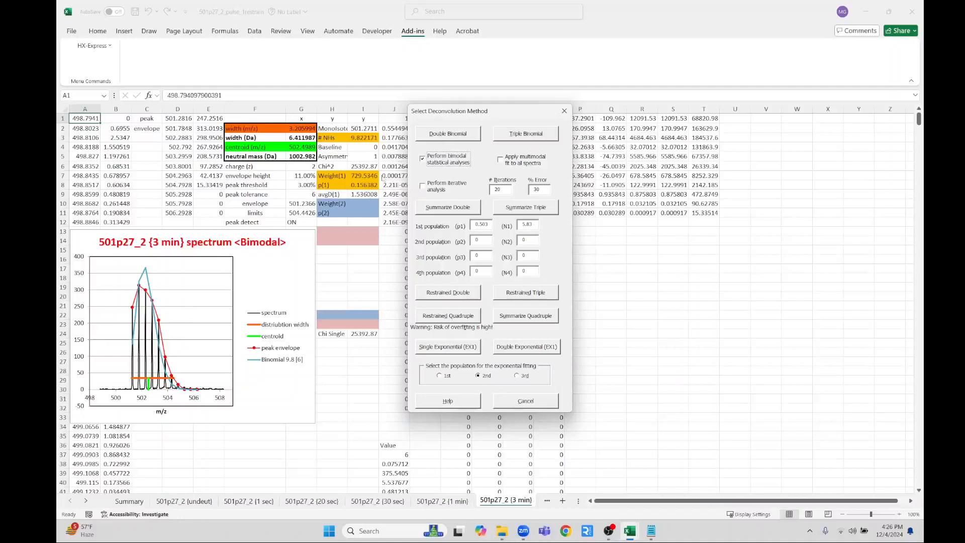
pyautogui.click(455, 134)
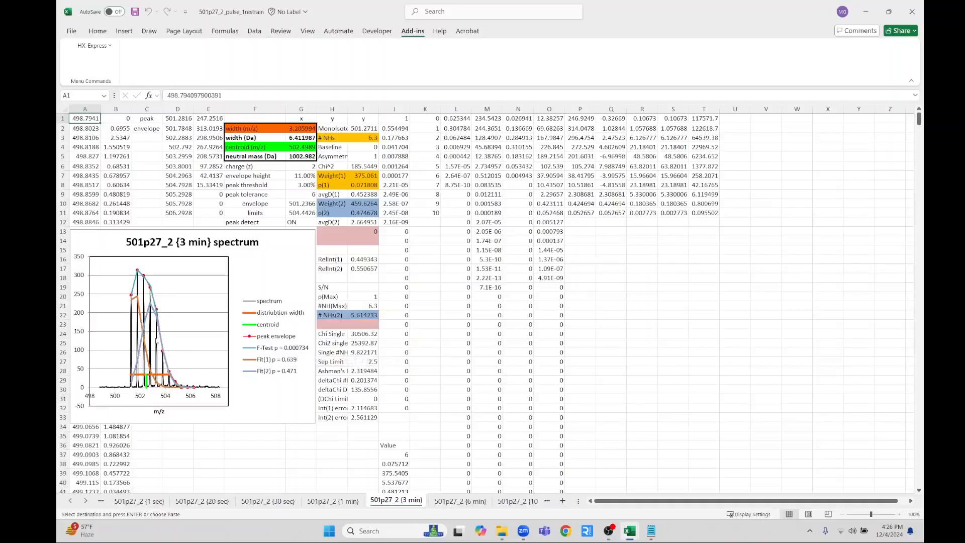
pyautogui.moveTo(168, 366)
# Step: Check the # NHs and p(1) values of the 1 sec fit and look through the spectra from 6 min onward
pyautogui.click(144, 503)
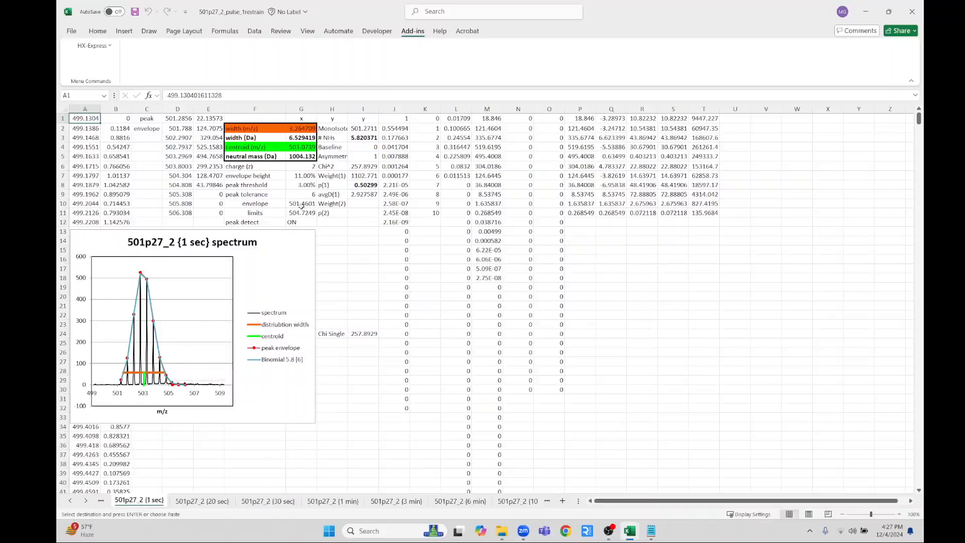
pyautogui.click(363, 137)
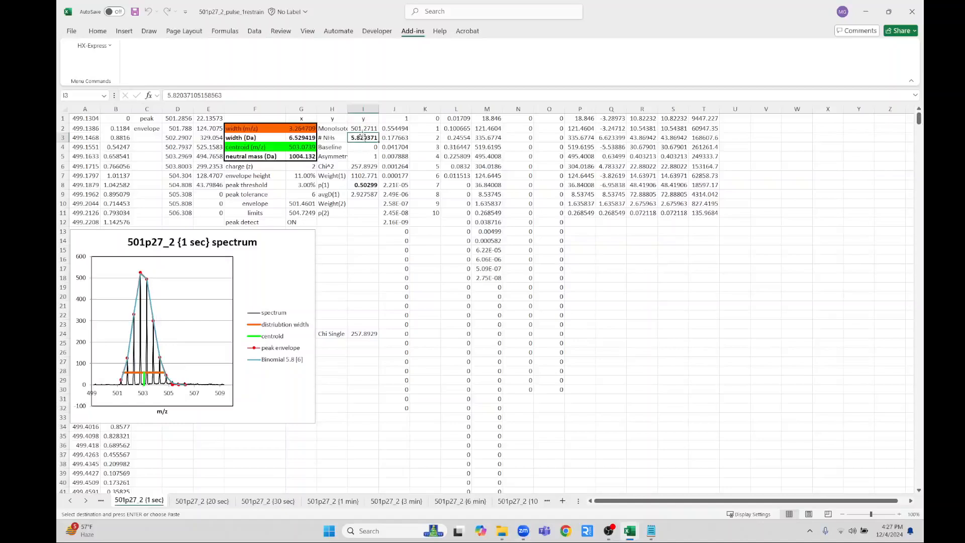
pyautogui.click(367, 182)
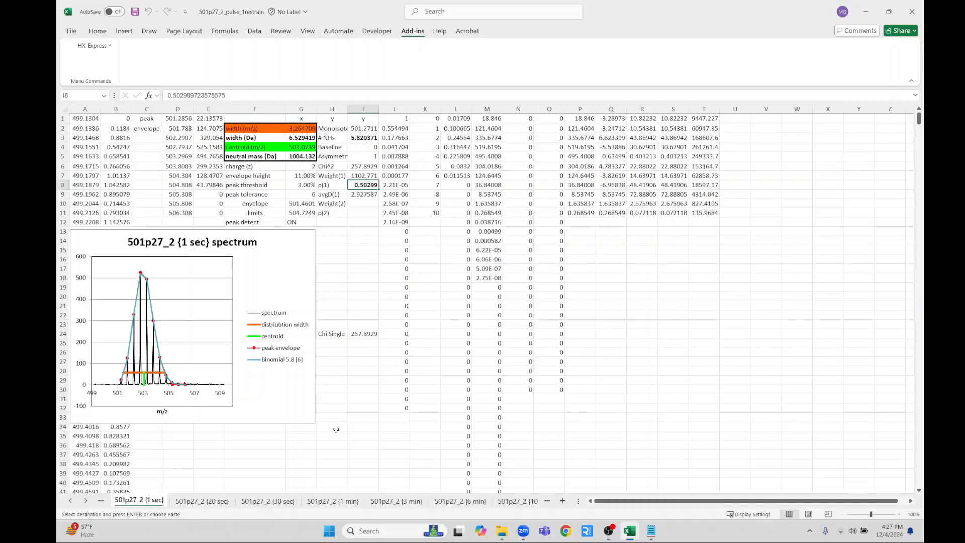
pyautogui.click(461, 502)
pyautogui.click(496, 502)
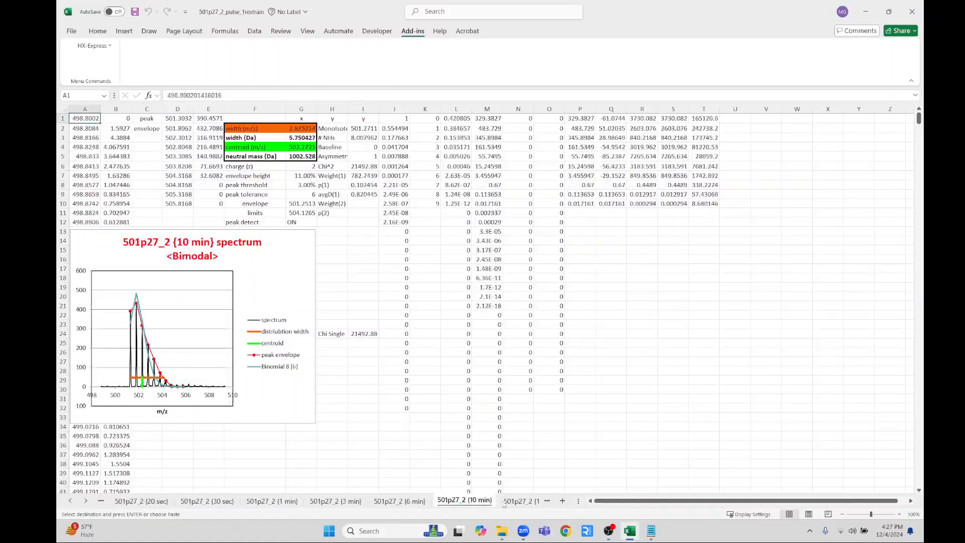
pyautogui.click(508, 503)
# Step: In the 3 min spectrum's bimodal deconvolution settings, disable statistical analyses and set the second population's p2 to 0.503
pyautogui.click(269, 500)
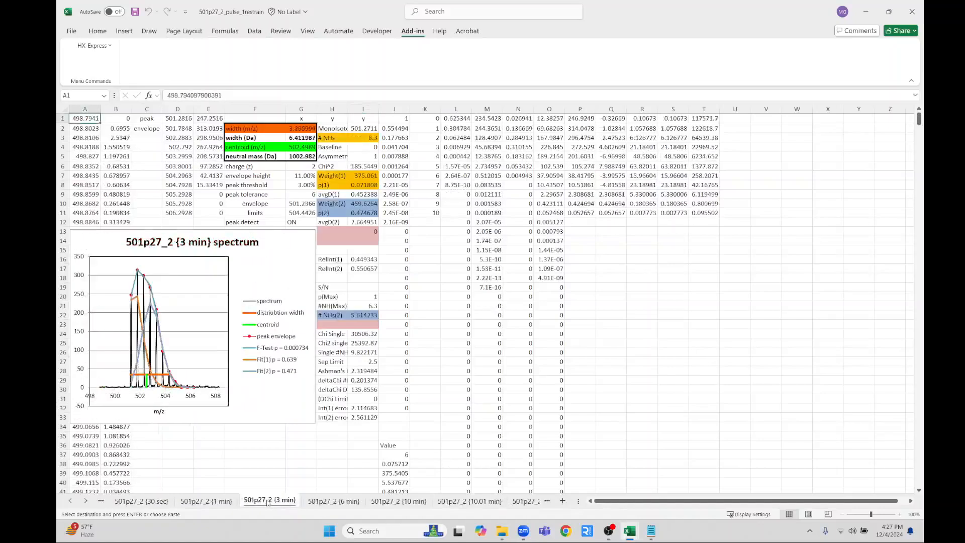
pyautogui.click(93, 47)
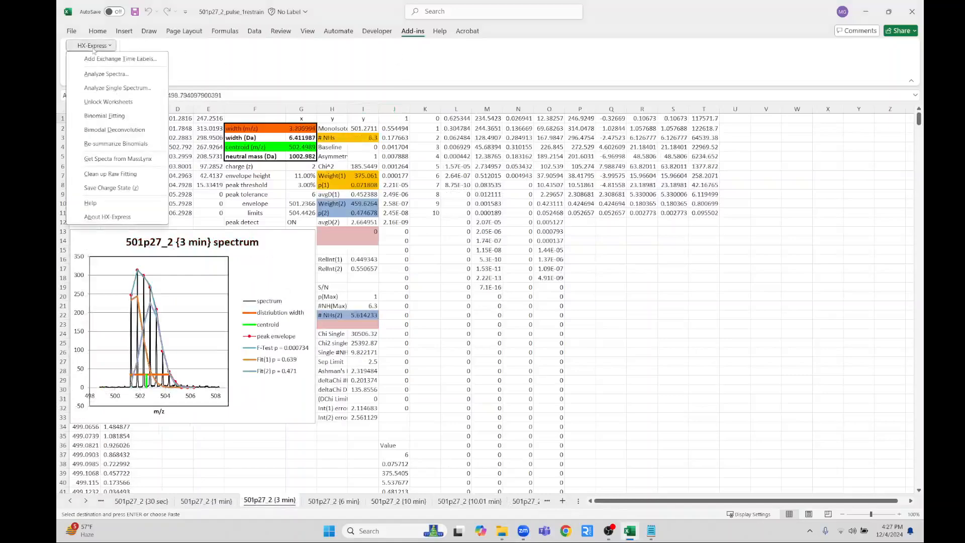
pyautogui.click(104, 131)
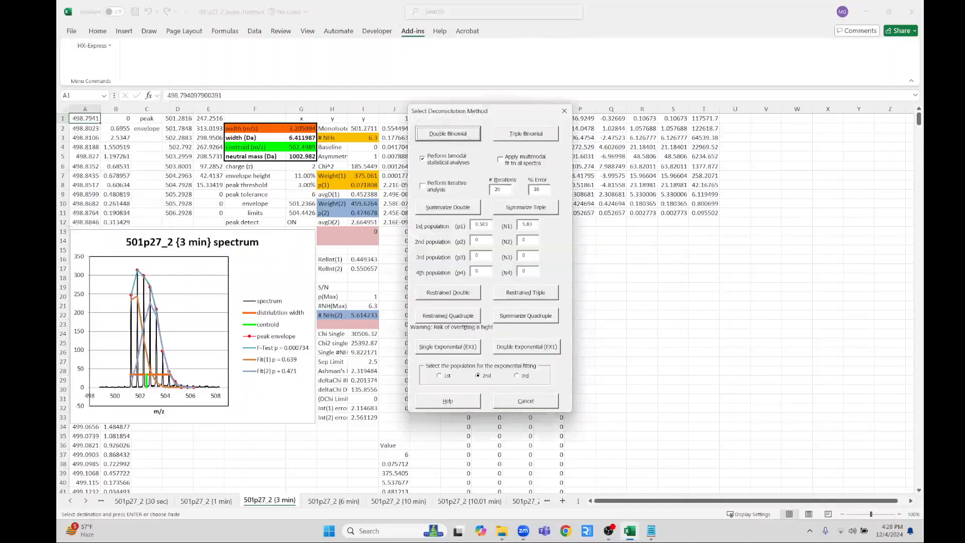
pyautogui.click(441, 160)
pyautogui.moveTo(487, 224); pyautogui.dragTo(453, 228)
pyautogui.hotkey('ctrl', 'c')
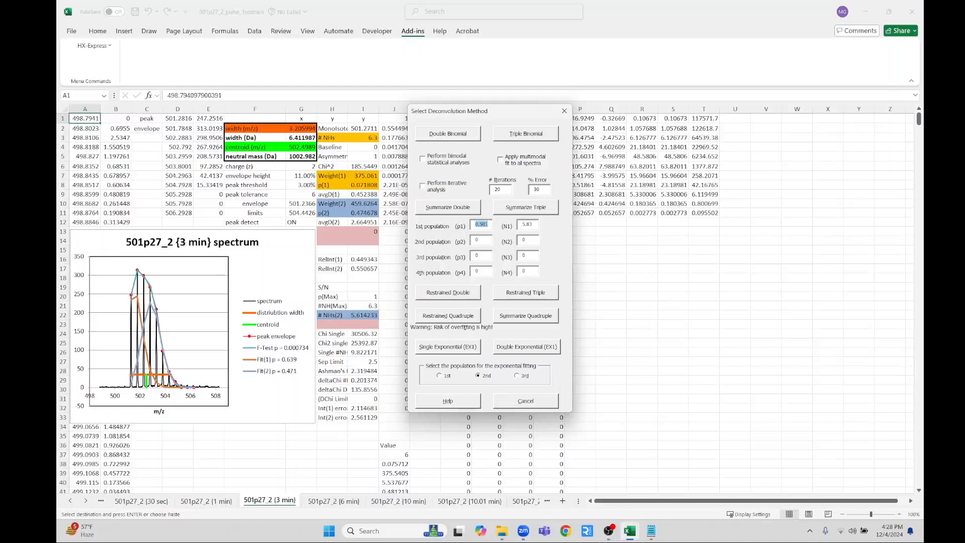
pyautogui.press('Tab')
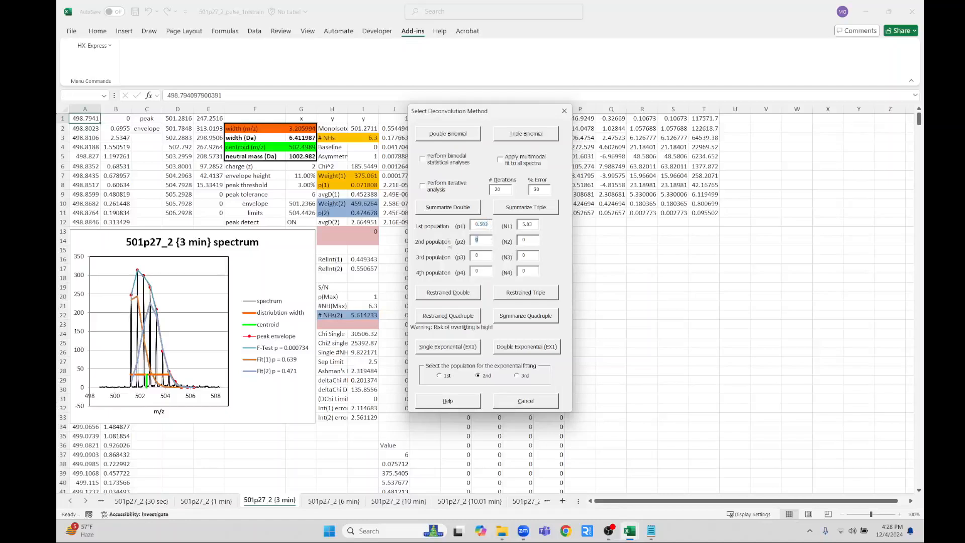
pyautogui.hotkey('ctrl', 'v')
# Step: Run a Restrained Double fit on the 3 min spectrum with N2 set to 5.83 and both p1 and N1 set to 0
pyautogui.moveTo(534, 224); pyautogui.dragTo(506, 224)
pyautogui.hotkey('ctrl', 'c')
pyautogui.doubleClick(526, 240)
pyautogui.hotkey('ctrl', 'v')
pyautogui.moveTo(534, 223); pyautogui.dragTo(477, 223)
pyautogui.write('0')
pyautogui.doubleClick(484, 226)
pyautogui.write('0')
pyautogui.click(445, 294)
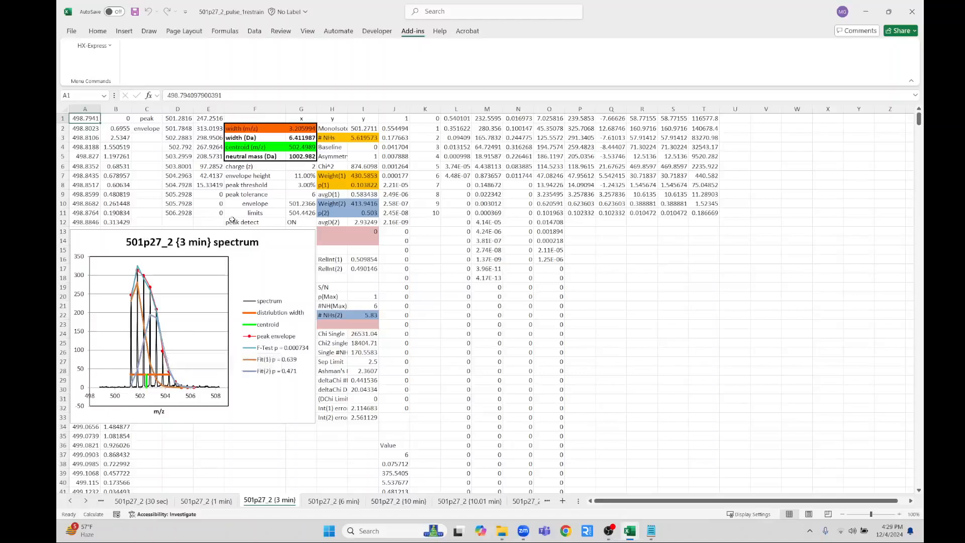
# Step: Run a Restrained Double fit on all 501p27_2 spectra with p2 at 0.503 and N2 at 5.83
pyautogui.click(93, 45)
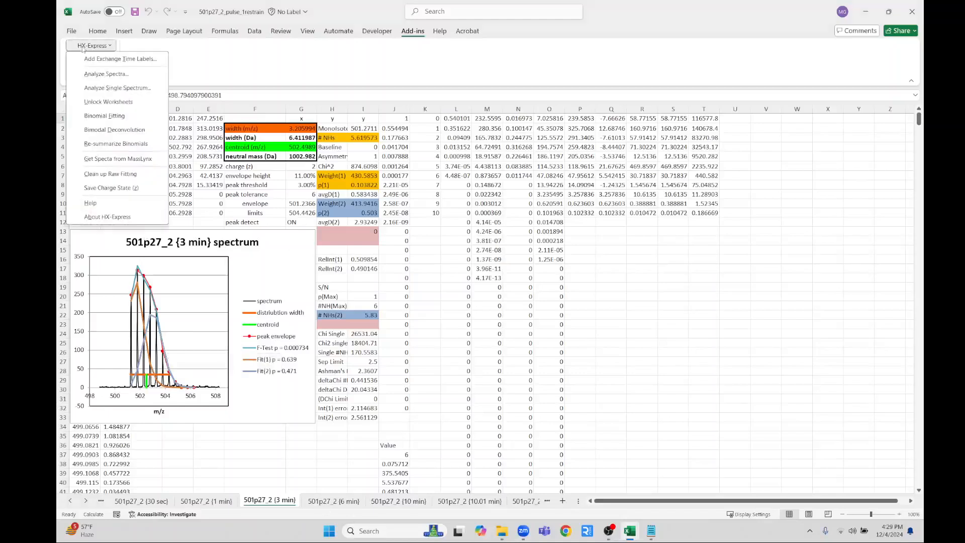
pyautogui.click(109, 130)
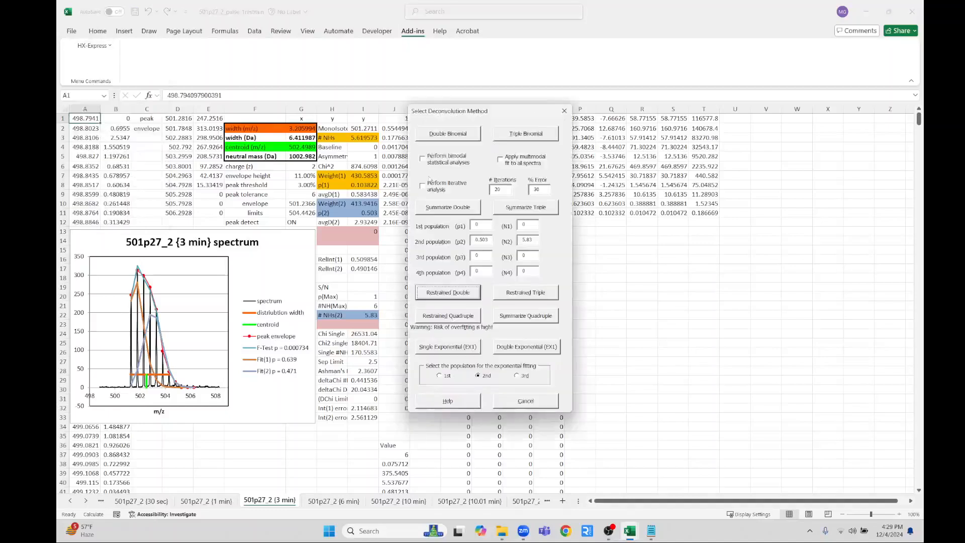
pyautogui.click(513, 161)
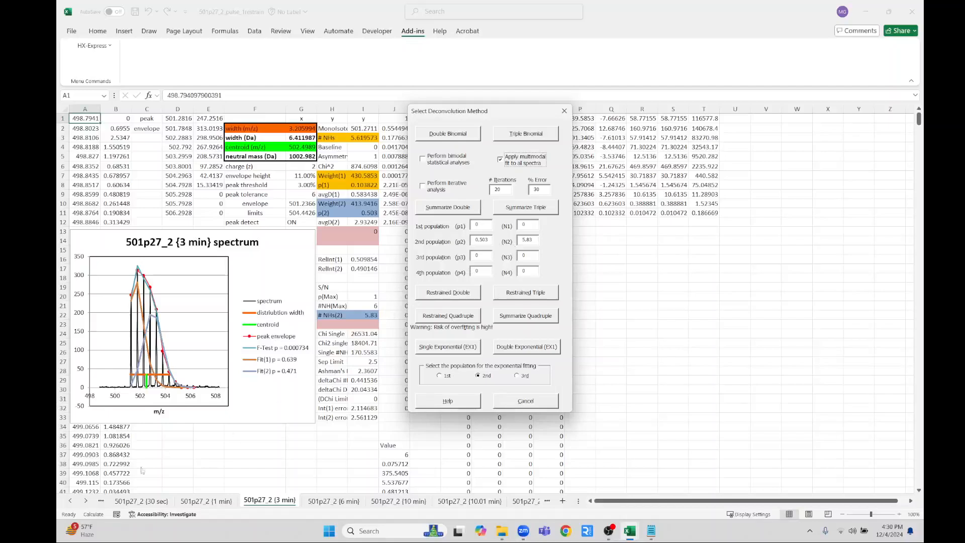
pyautogui.click(444, 297)
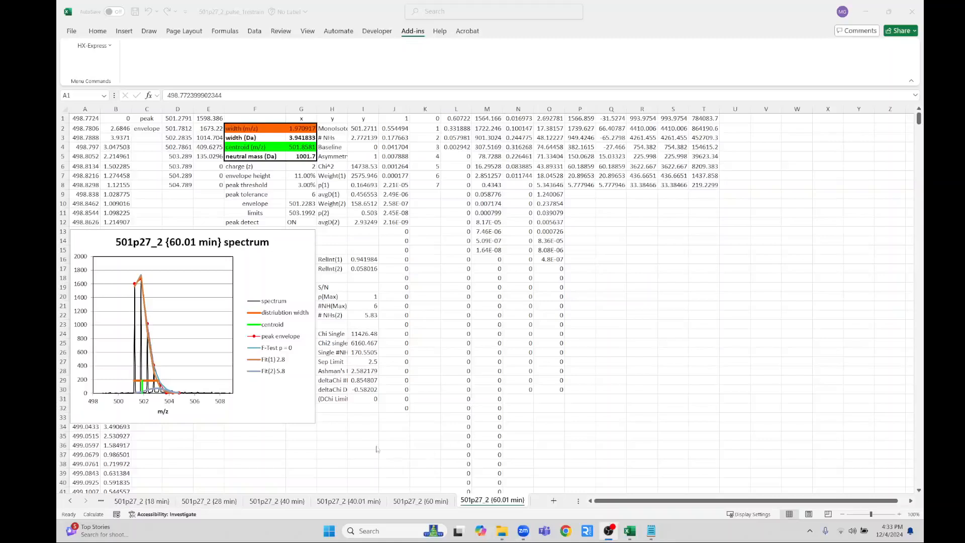
# Step: Look through the restrained double fits of the spectra from 60 min back to 6 min
pyautogui.click(418, 503)
pyautogui.click(350, 503)
pyautogui.click(275, 502)
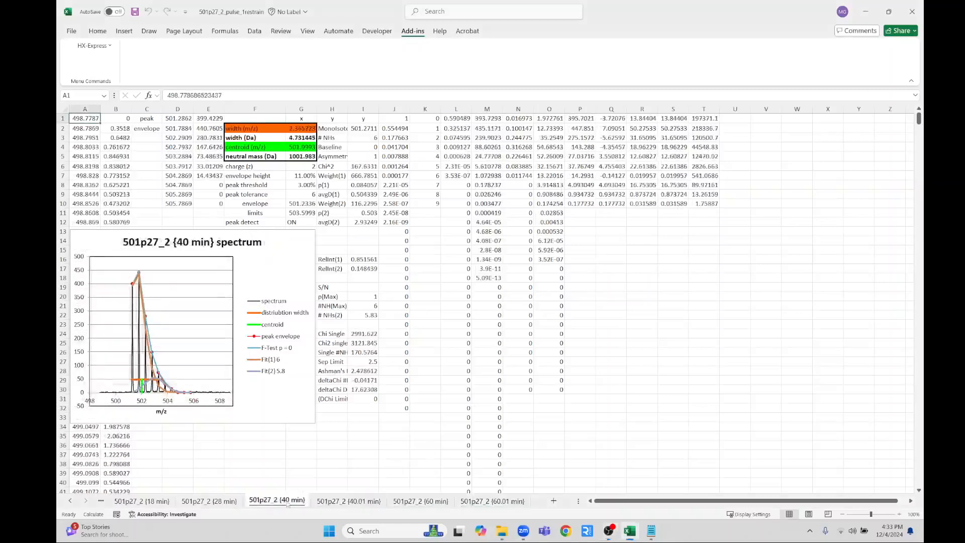
pyautogui.click(202, 503)
pyautogui.click(143, 501)
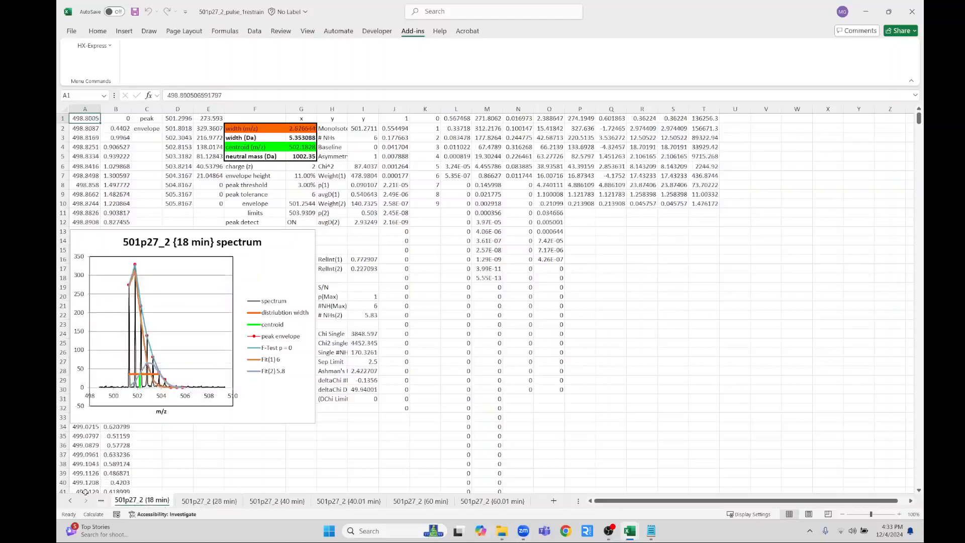
pyautogui.click(70, 501)
pyautogui.click(70, 501)
pyautogui.click(70, 501)
pyautogui.click(277, 501)
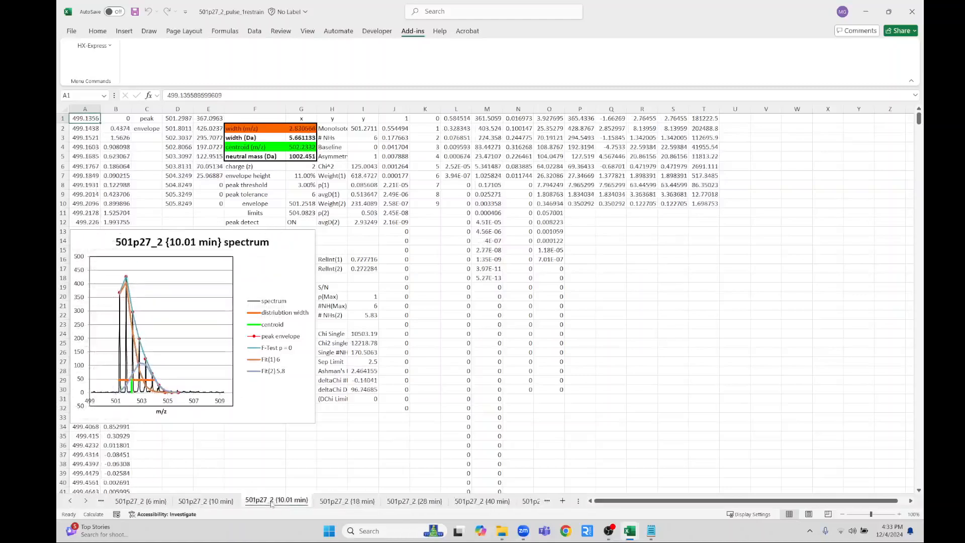
pyautogui.click(206, 501)
pyautogui.click(141, 501)
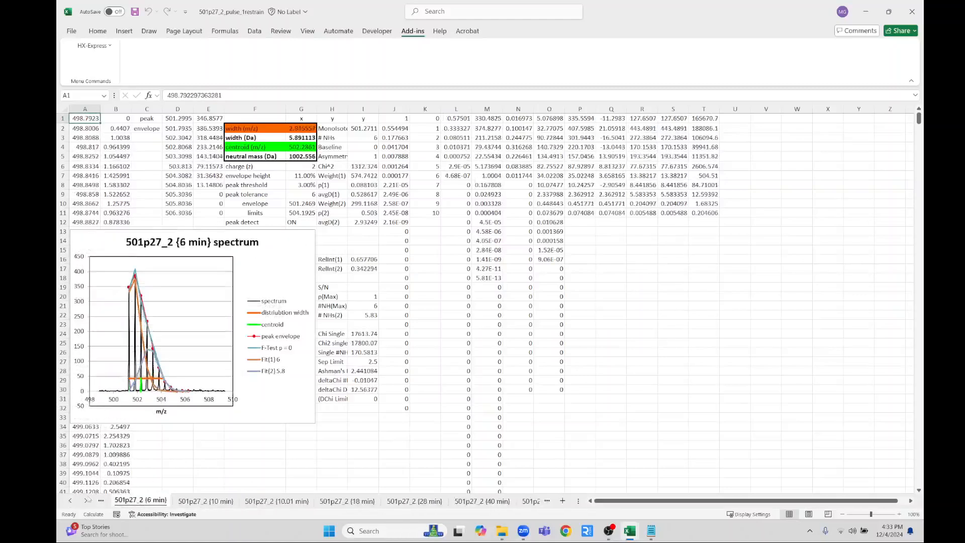
pyautogui.click(71, 501)
pyautogui.click(71, 501)
pyautogui.click(71, 501)
pyautogui.click(71, 502)
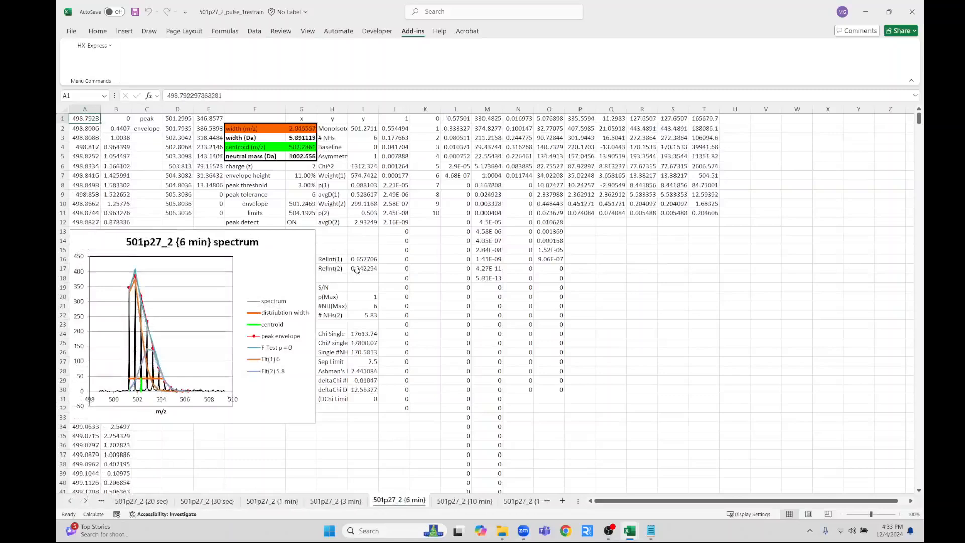
pyautogui.click(406, 146)
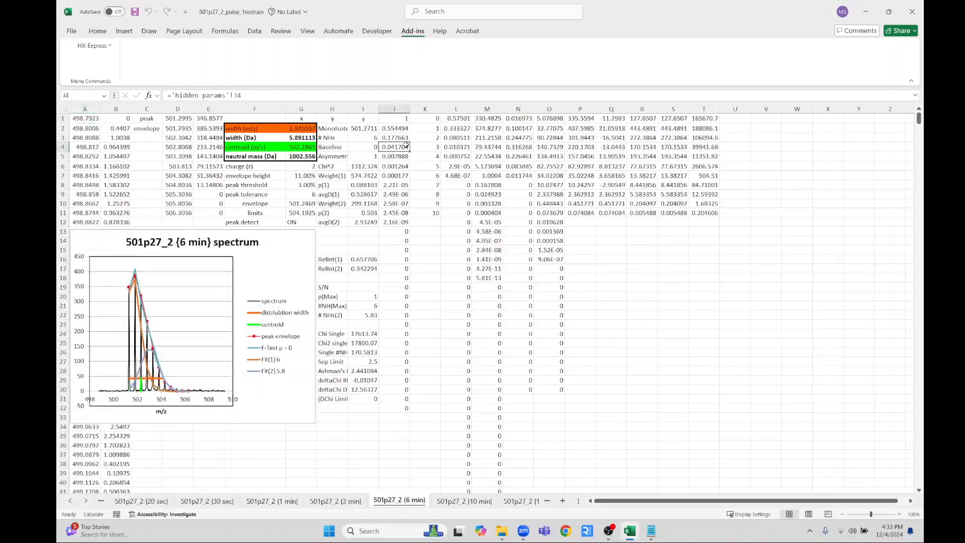
# Step: Summarize the double binomial deconvolution results of the 501p27_2 spectra
pyautogui.click(87, 46)
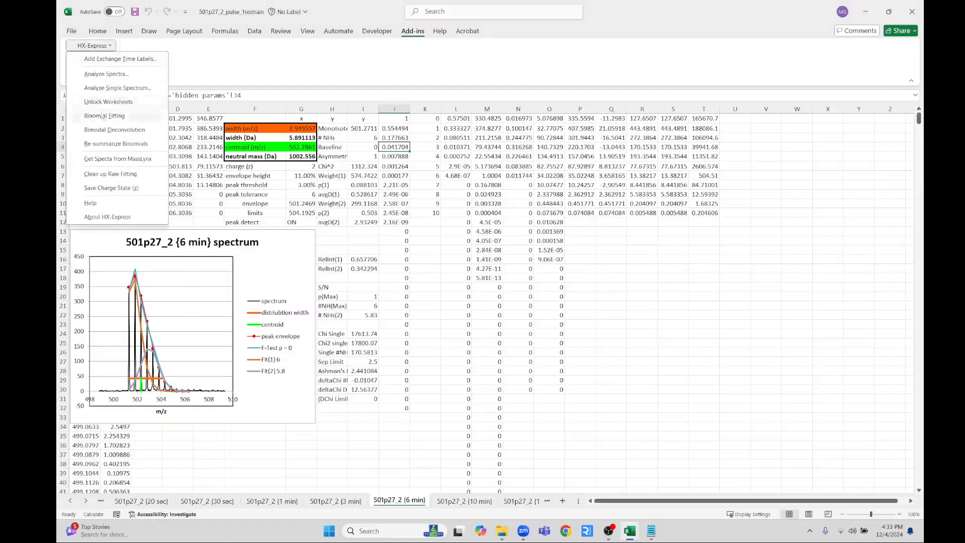
pyautogui.click(106, 130)
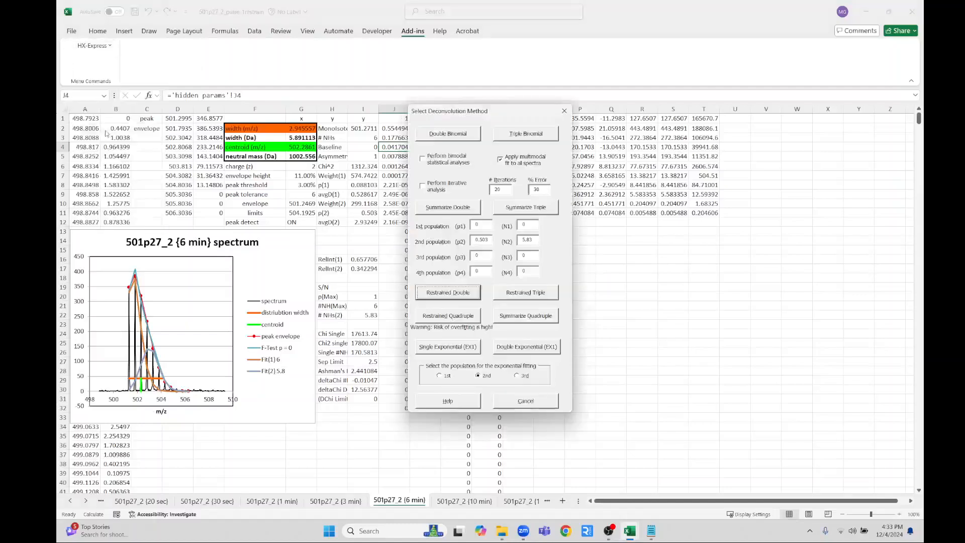
pyautogui.click(442, 210)
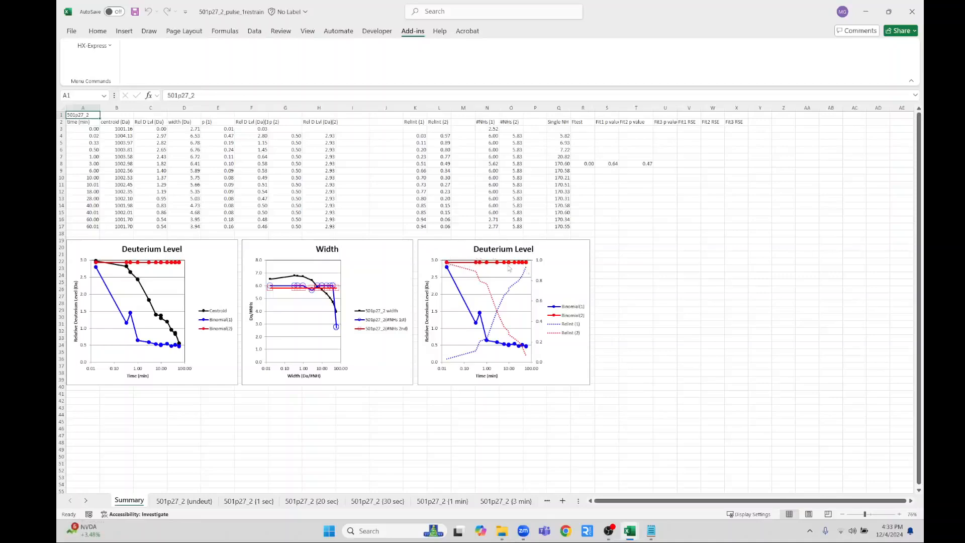
# Step: Examine the 1 sec and 20 sec spectrum fits and the RelInt (1) and RelInt (2) values in the summary
pyautogui.moveTo(509, 268)
pyautogui.click(201, 501)
pyautogui.click(241, 502)
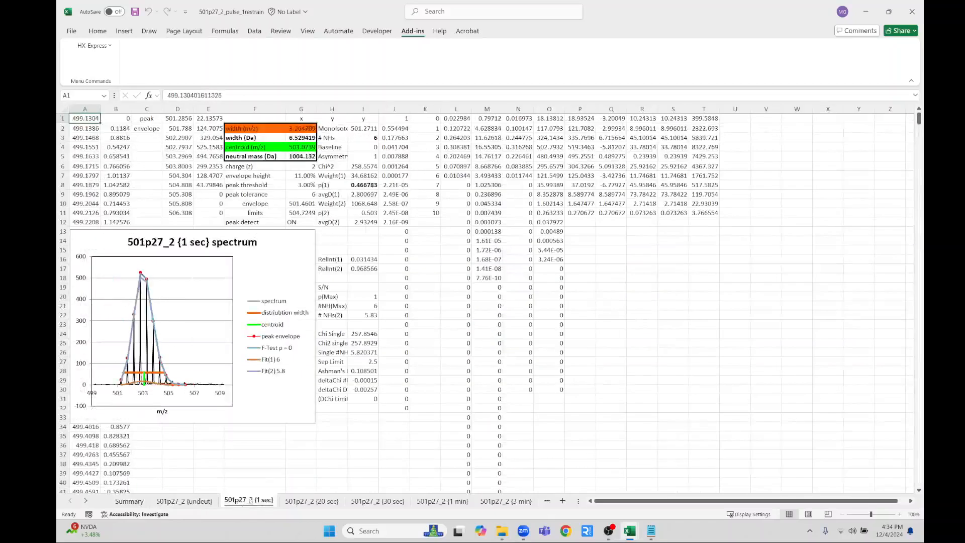
pyautogui.click(312, 501)
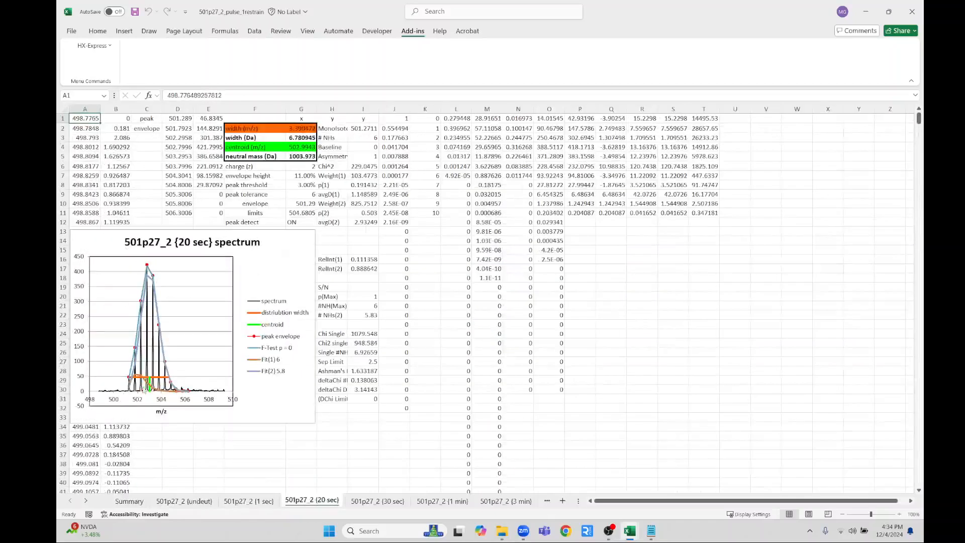
pyautogui.click(129, 502)
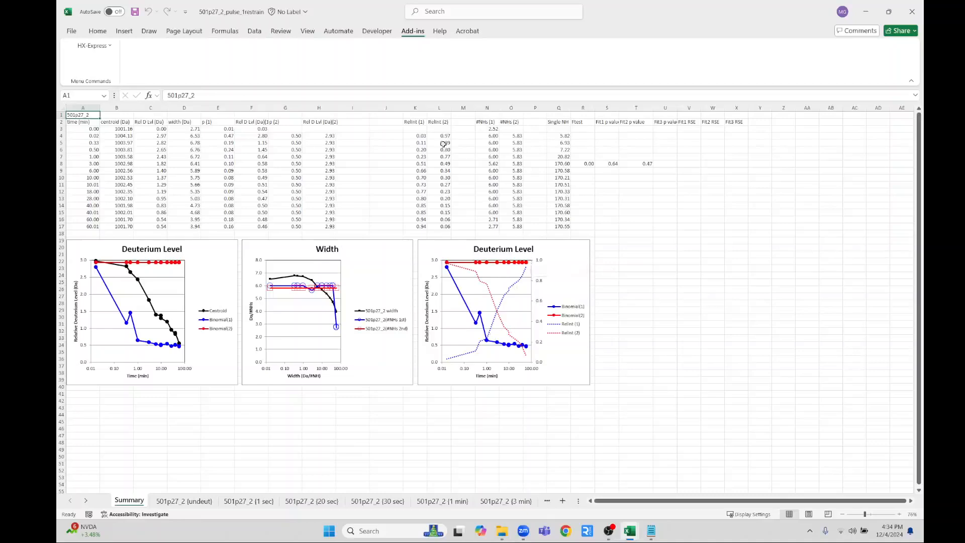
pyautogui.moveTo(411, 128); pyautogui.dragTo(445, 226)
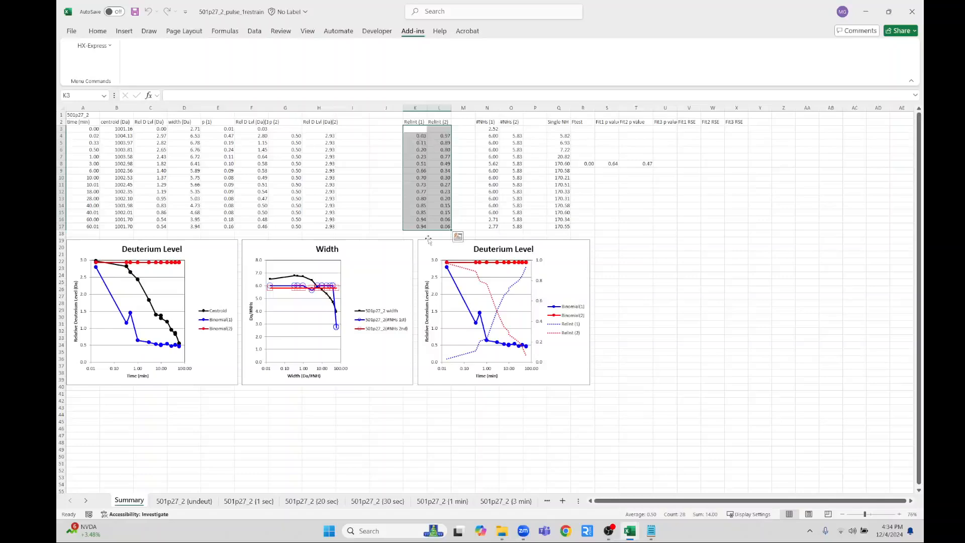
pyautogui.click(368, 163)
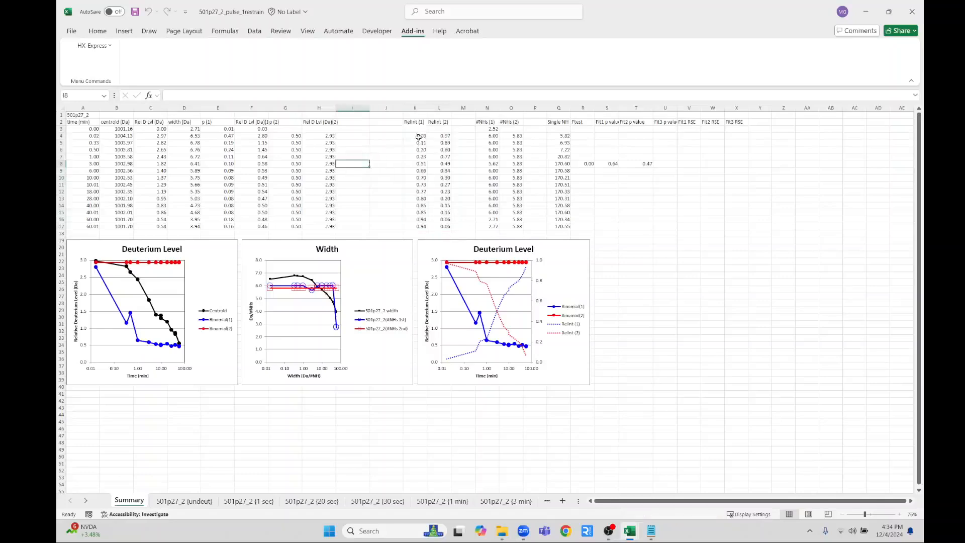
pyautogui.moveTo(418, 137); pyautogui.dragTo(447, 226)
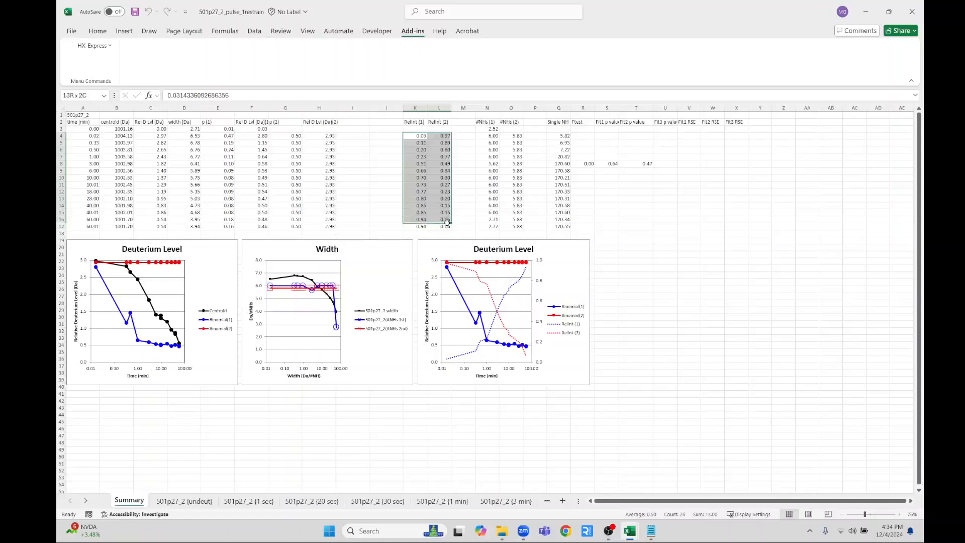
pyautogui.moveTo(446, 226); pyautogui.dragTo(447, 226)
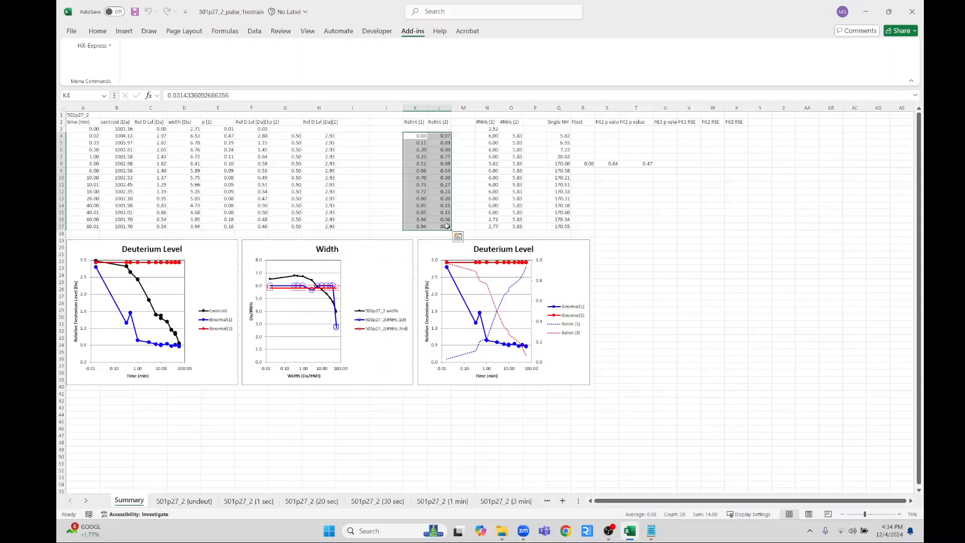
pyautogui.click(306, 136)
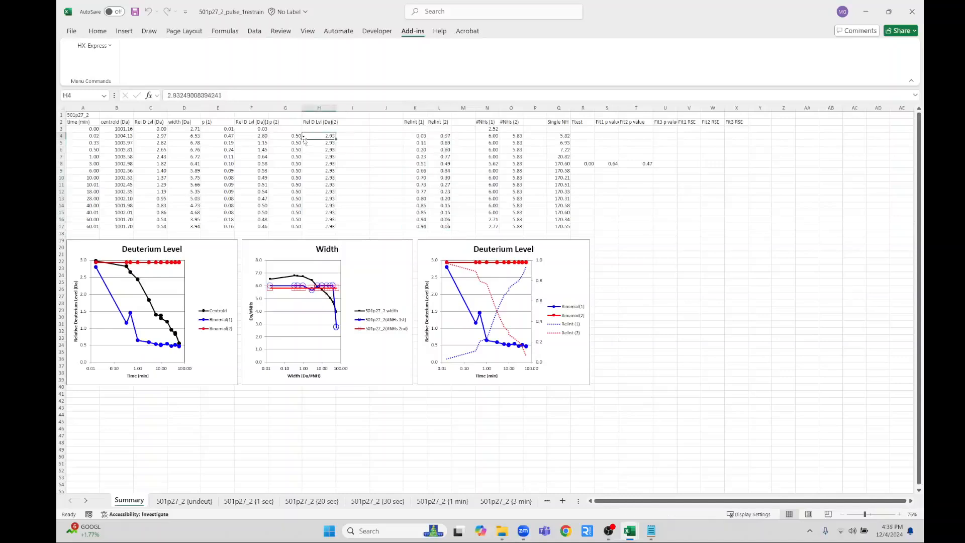
# Step: Run a Single Exponential (EX1) fit on the 1st population from the summary and dismiss the objective cell message
pyautogui.click(93, 46)
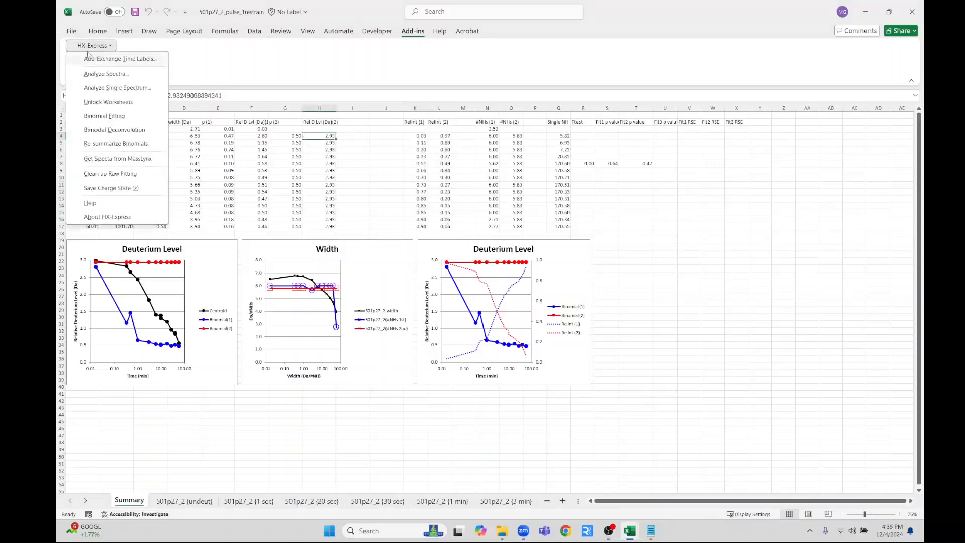
pyautogui.click(112, 131)
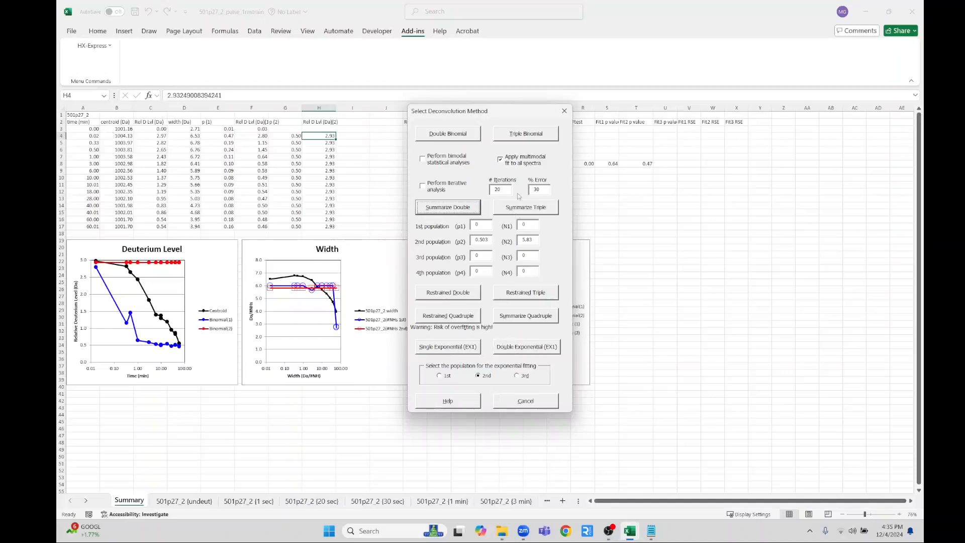
pyautogui.moveTo(501, 122); pyautogui.dragTo(278, 155)
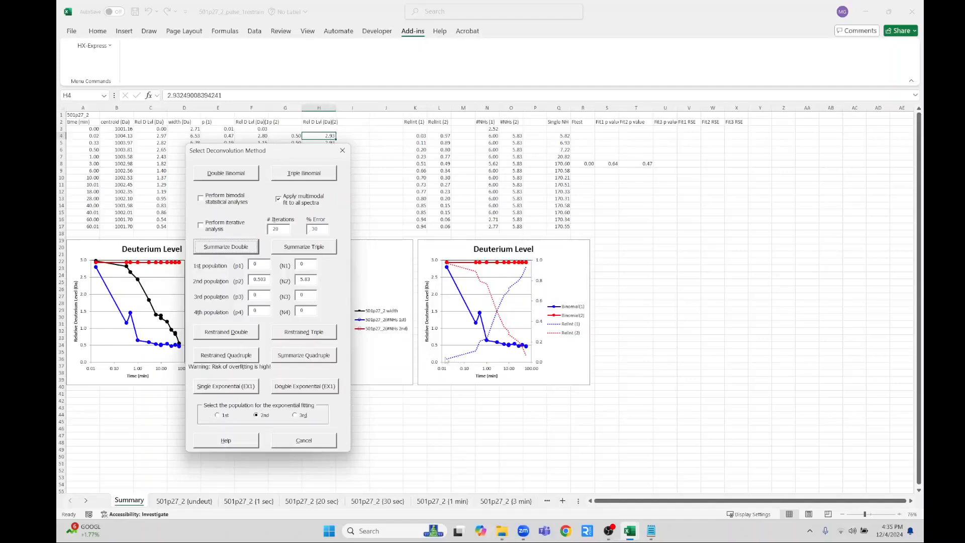
pyautogui.click(246, 417)
pyautogui.click(228, 388)
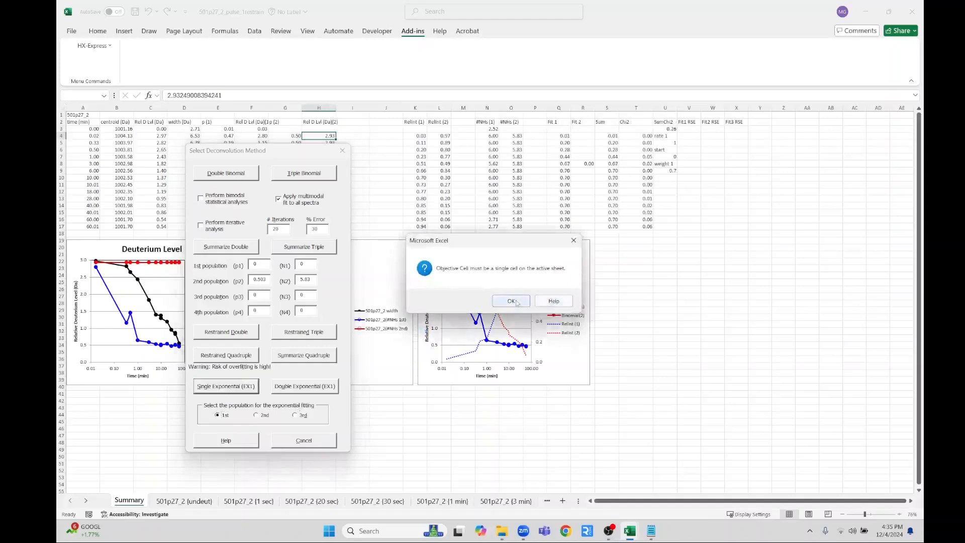
pyautogui.click(512, 301)
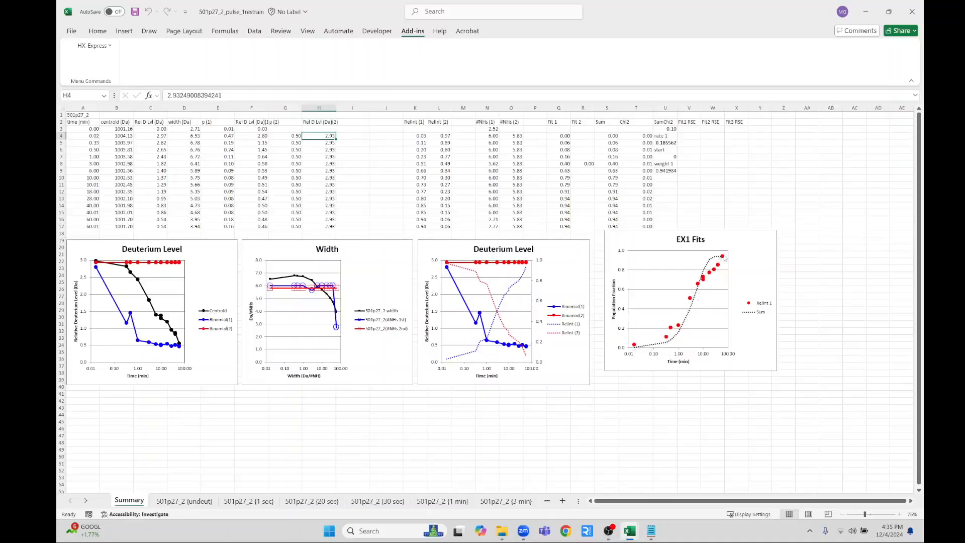
# Step: Examine the EX1 Fits chart, the fit and rate columns, and the RelInt values they are based on
pyautogui.moveTo(726, 260)
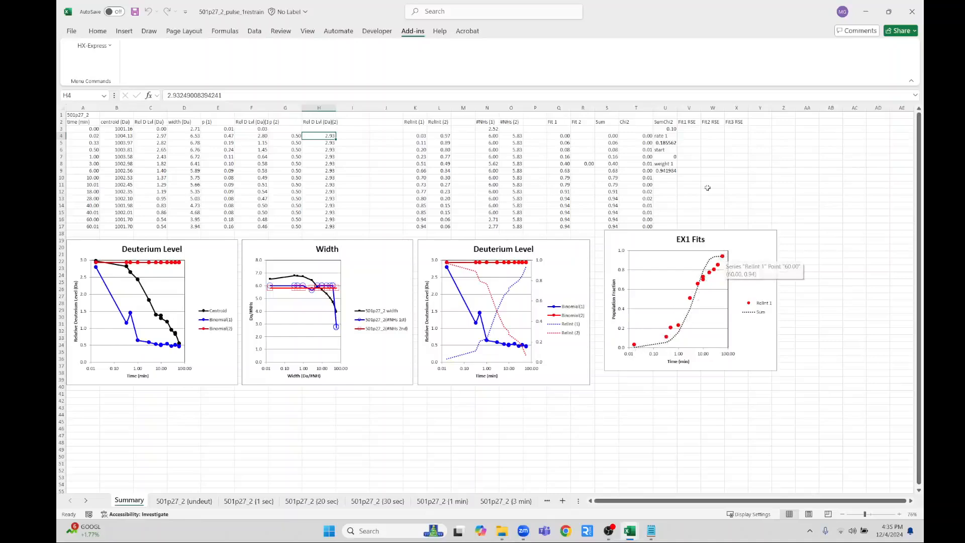
pyautogui.moveTo(663, 123); pyautogui.dragTo(598, 227)
pyautogui.click(730, 157)
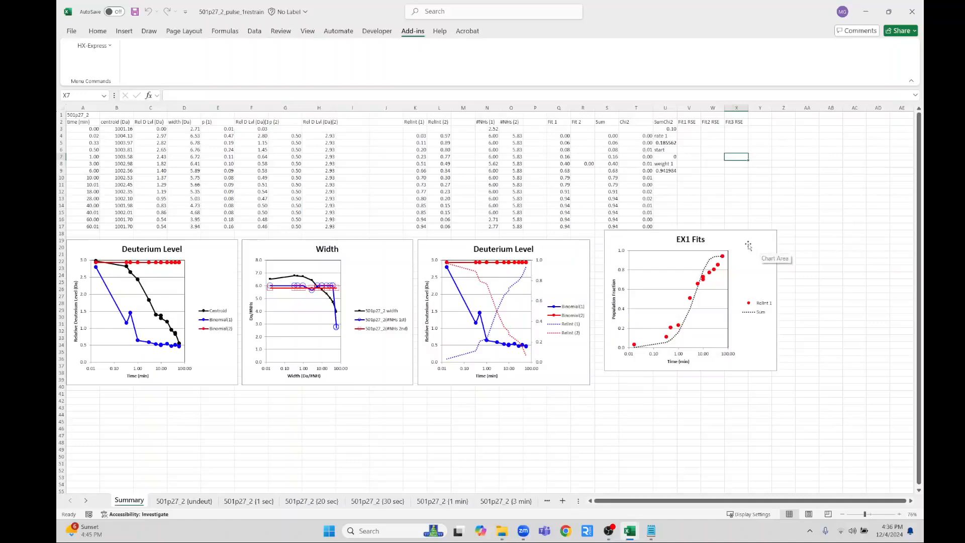
pyautogui.moveTo(416, 136); pyautogui.dragTo(435, 227)
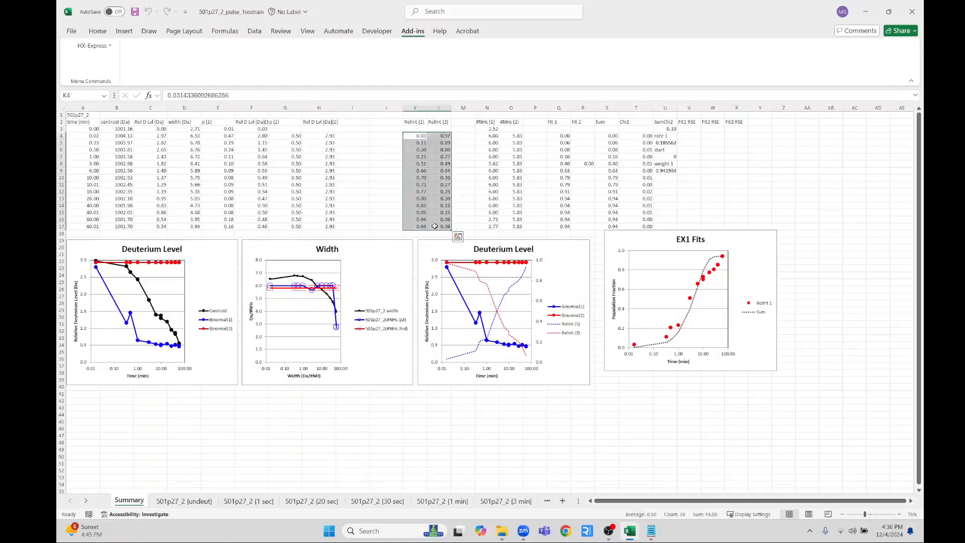
pyautogui.click(537, 137)
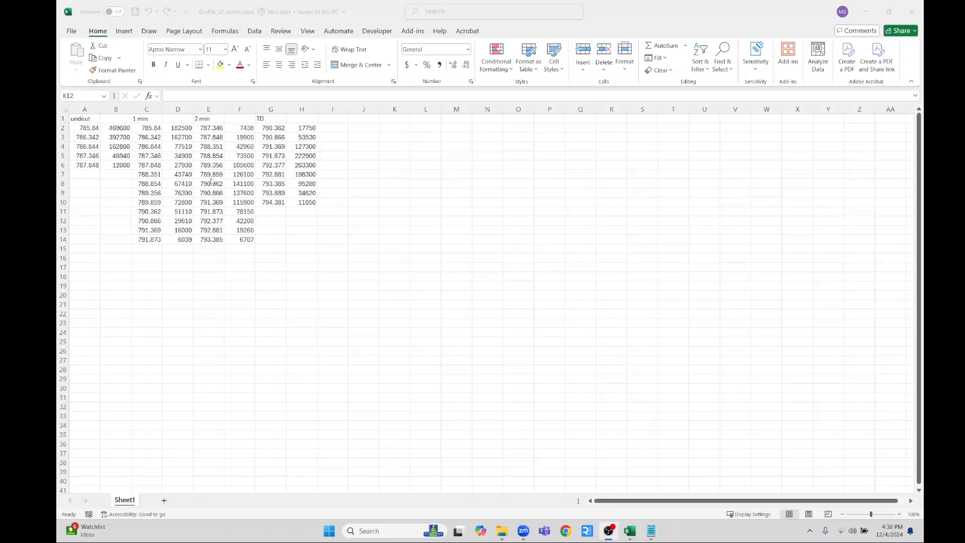
# Step: Analyze the GluFib_z2_centroided spectra as already centroided data with charge state 2 and isotopic peak detection turned off
pyautogui.moveTo(85, 128); pyautogui.dragTo(85, 164)
pyautogui.moveTo(110, 131); pyautogui.dragTo(108, 166)
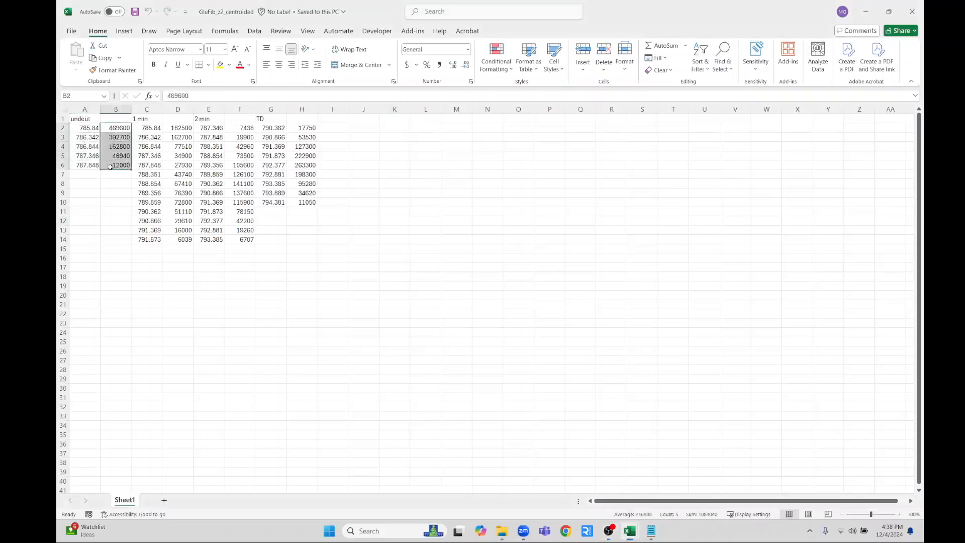
pyautogui.click(87, 128)
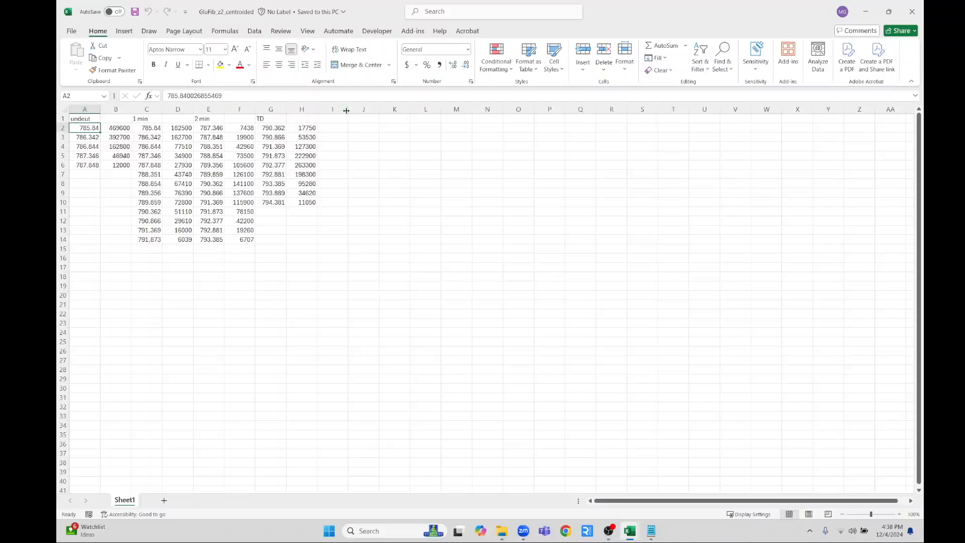
pyautogui.click(408, 32)
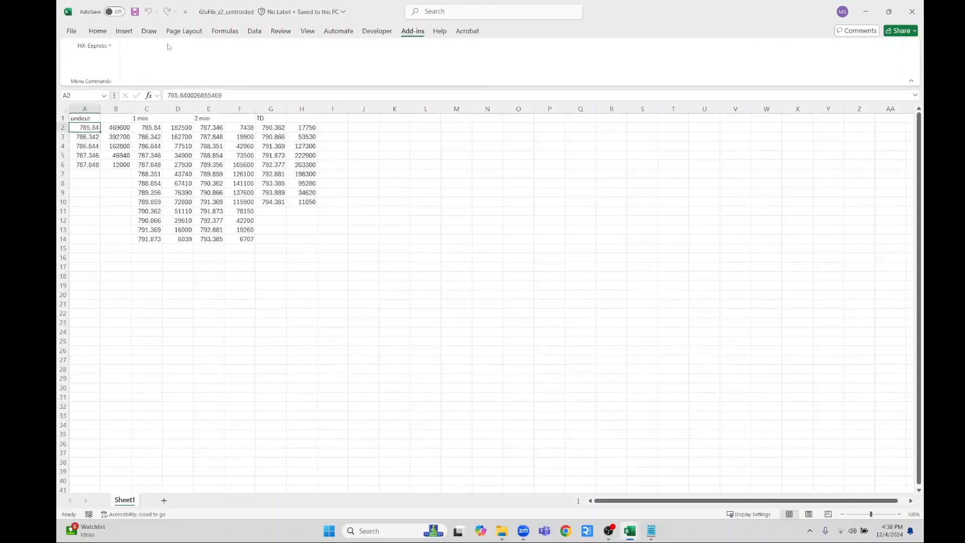
pyautogui.click(92, 45)
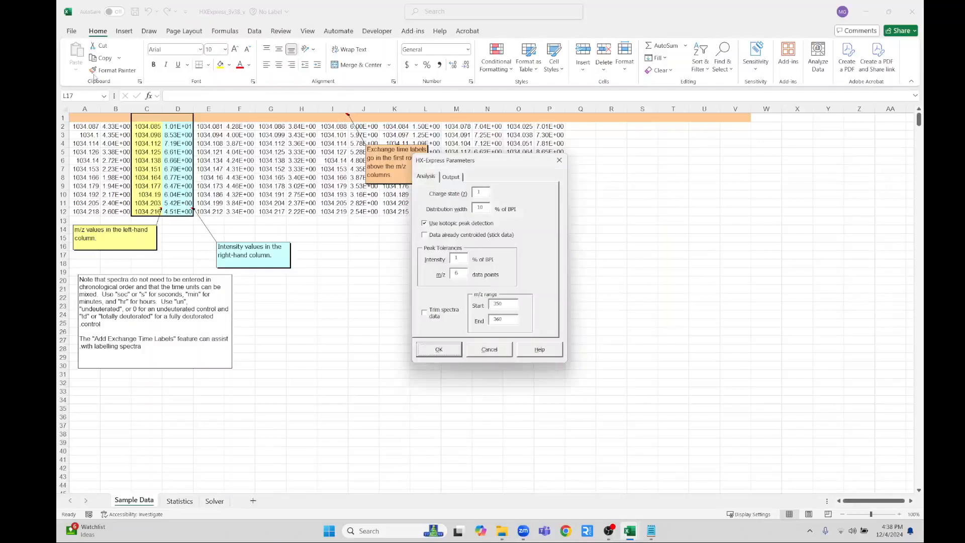
pyautogui.click(436, 225)
pyautogui.click(426, 236)
pyautogui.moveTo(488, 192); pyautogui.dragTo(434, 193)
pyautogui.write('2')
pyautogui.click(439, 349)
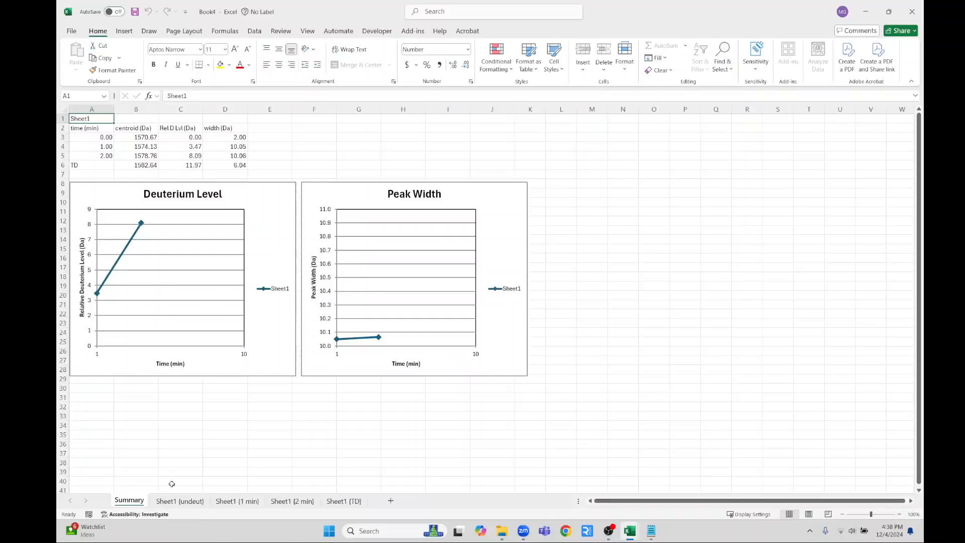
# Step: Examine the undeuterated, 1 min, 2 min and TD spectrum sheets of the centroided data
pyautogui.click(183, 501)
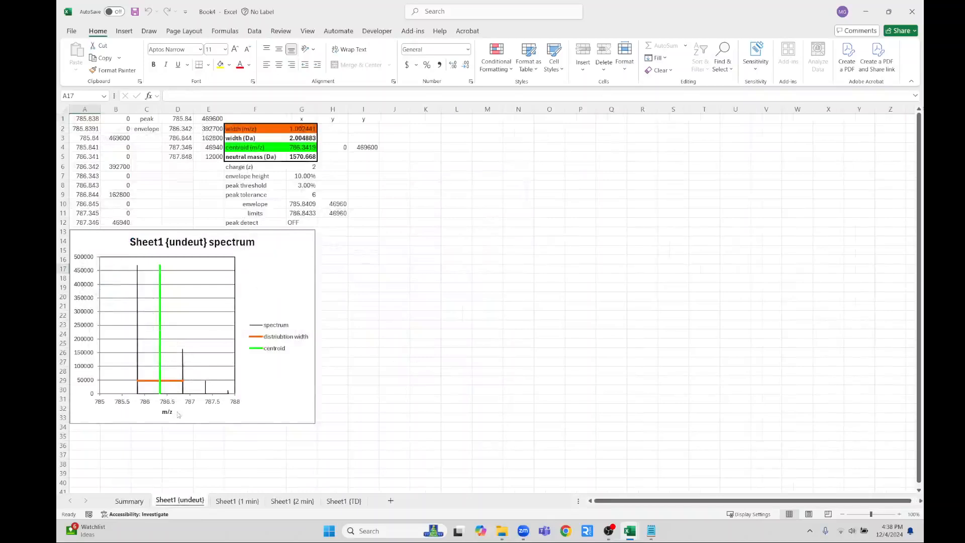
pyautogui.hotkey('ctrl', 'pagedown')
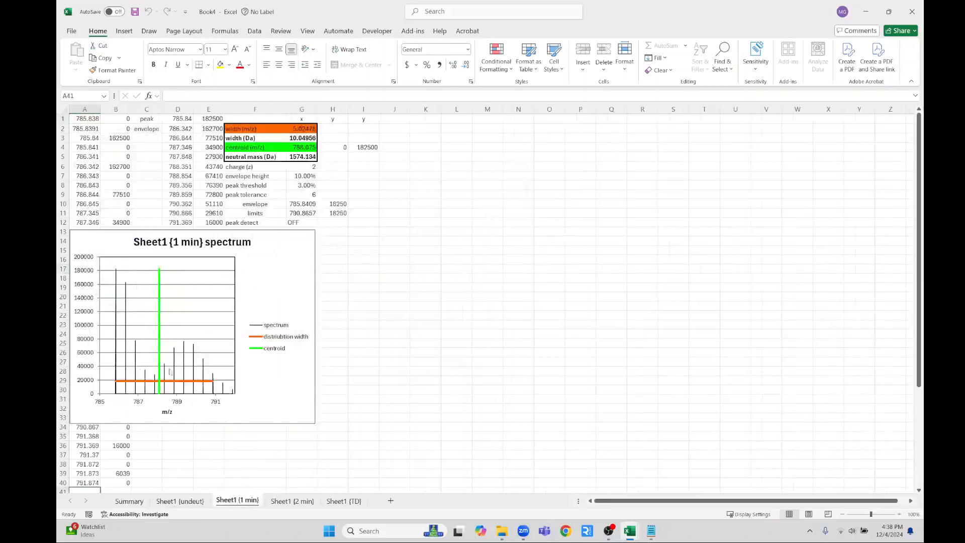
pyautogui.click(290, 503)
pyautogui.click(343, 502)
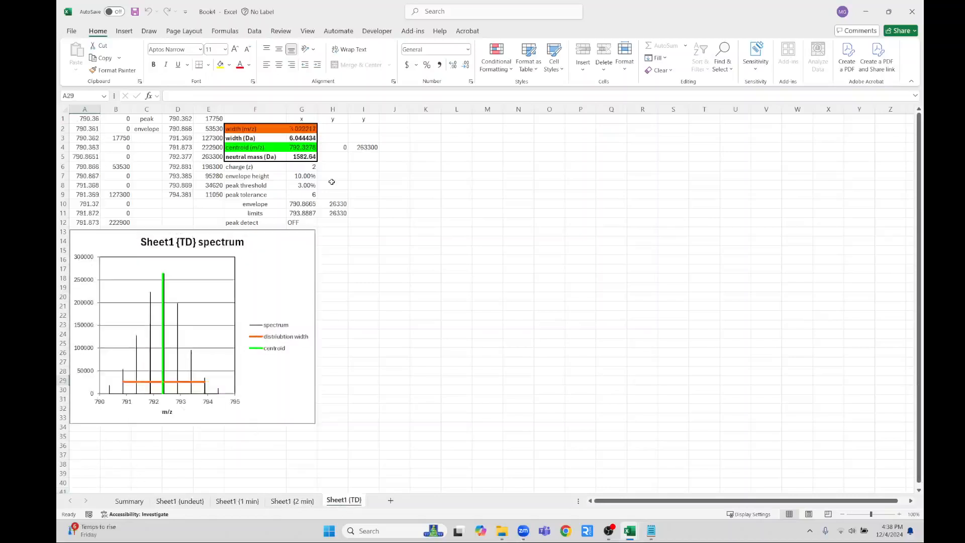
# Step: Run Binomial Fitting with optimized fits, calculating the undeuterated mass envelope from the peptide sequence EGVNDNEEGFFSAR
pyautogui.click(414, 31)
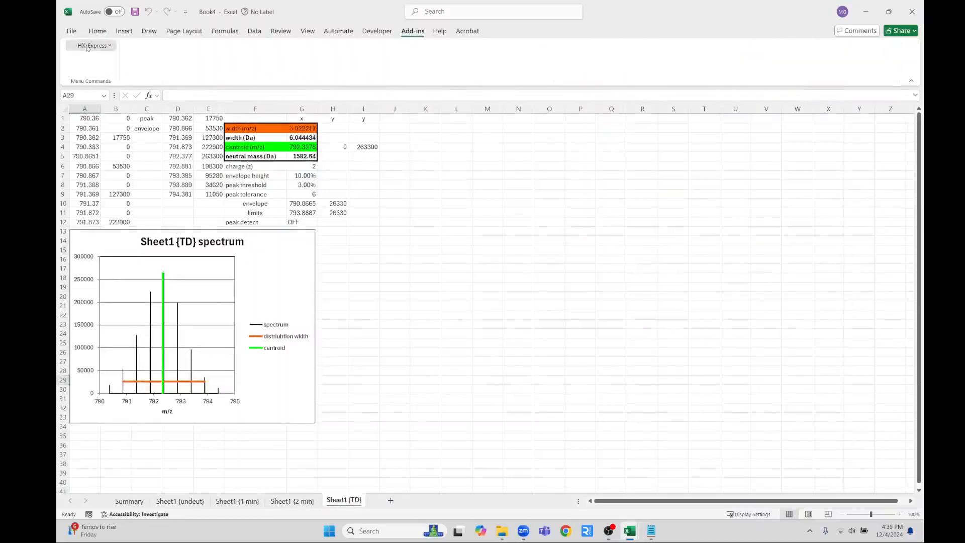
pyautogui.click(91, 45)
pyautogui.click(104, 117)
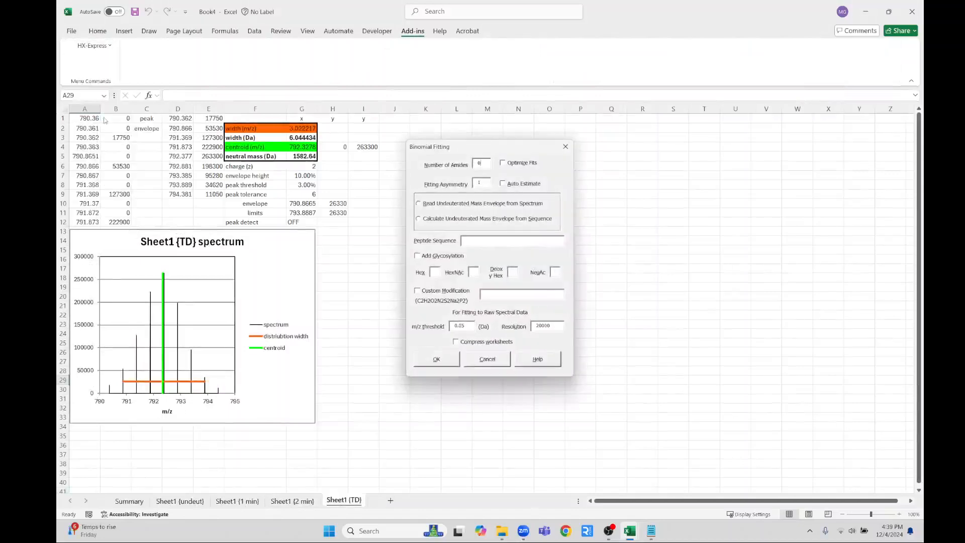
pyautogui.click(503, 164)
pyautogui.click(442, 219)
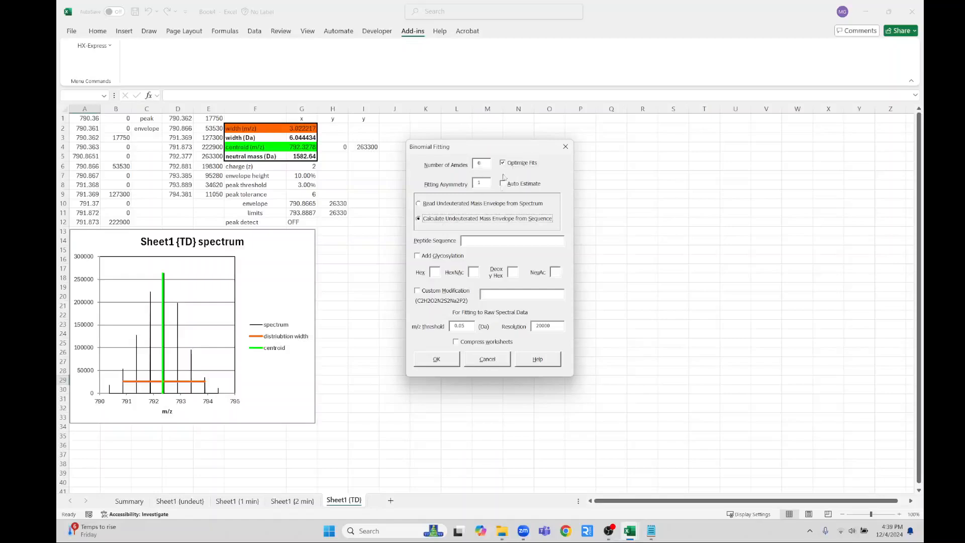
pyautogui.click(473, 242)
pyautogui.hotkey('alt', 'Tab')
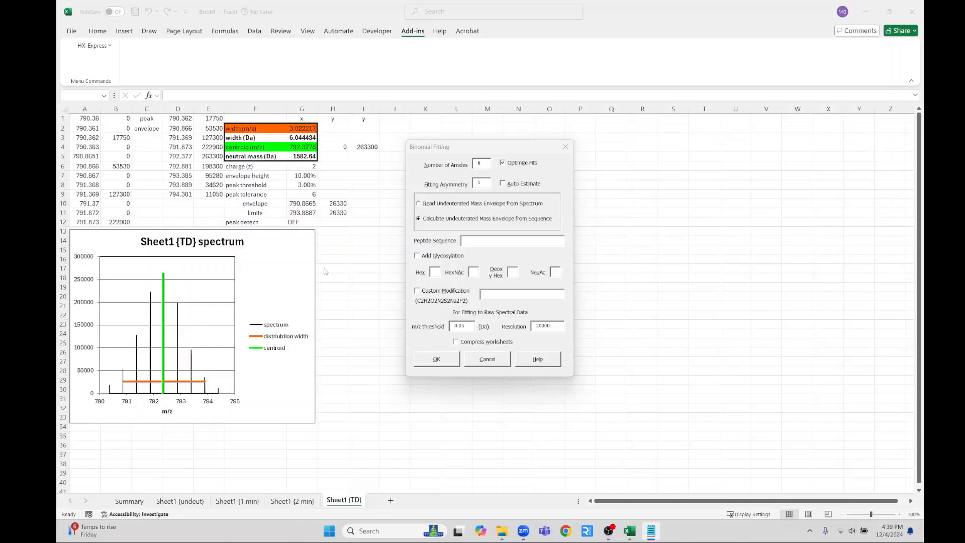
pyautogui.hotkey('alt', 'Tab')
pyautogui.write('EGVNDNEEGFFSAR')
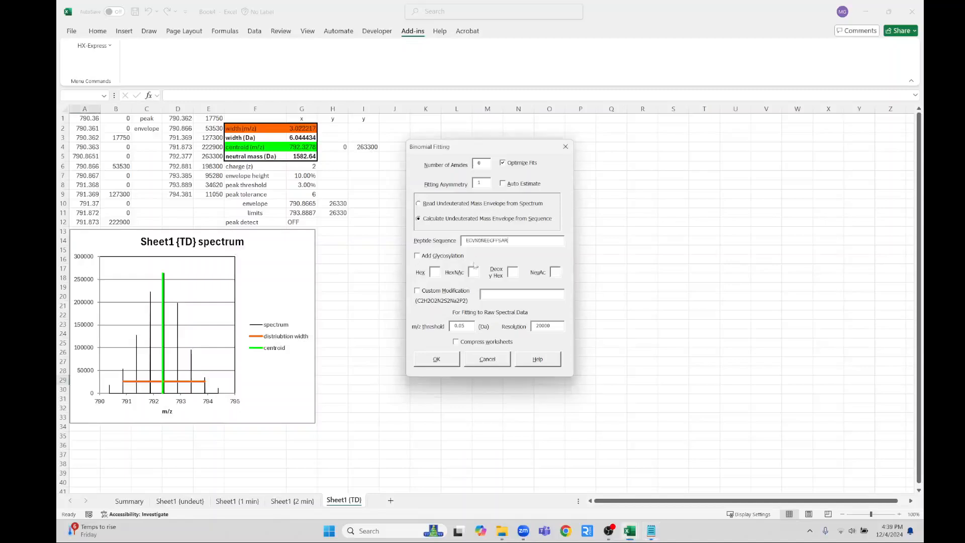
pyautogui.click(436, 359)
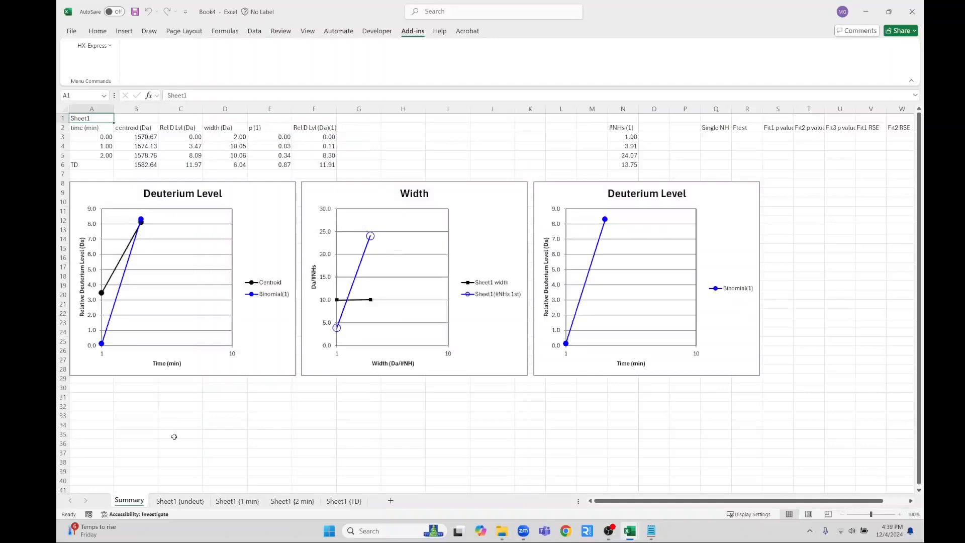
# Step: Examine the binomial fits on the undeuterated, 1 min and 2 min spectrum sheets
pyautogui.click(179, 502)
pyautogui.click(239, 504)
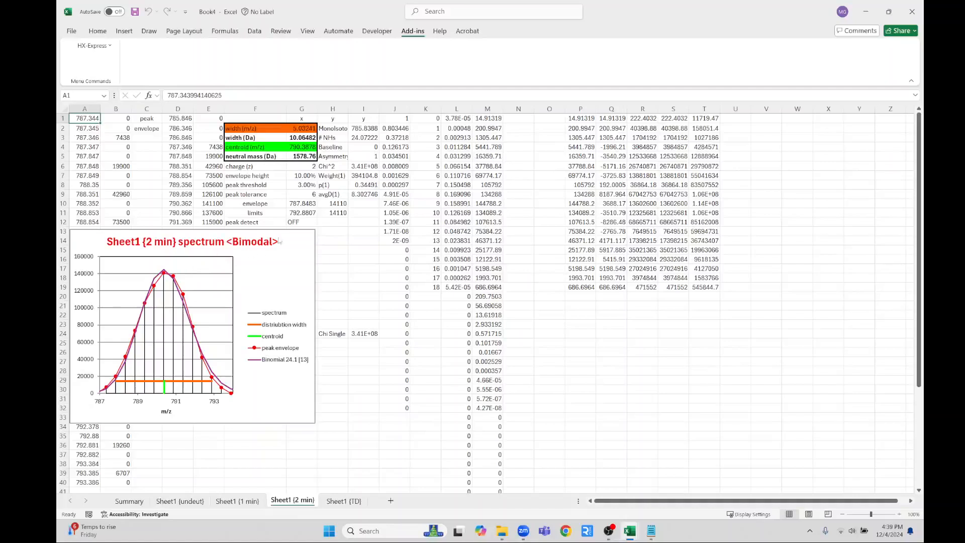
pyautogui.hotkey('ctrl', 'pagedown')
# Step: Run a Double Binomial deconvolution with bimodal statistical analyses on the 1 min spectrum
pyautogui.click(242, 501)
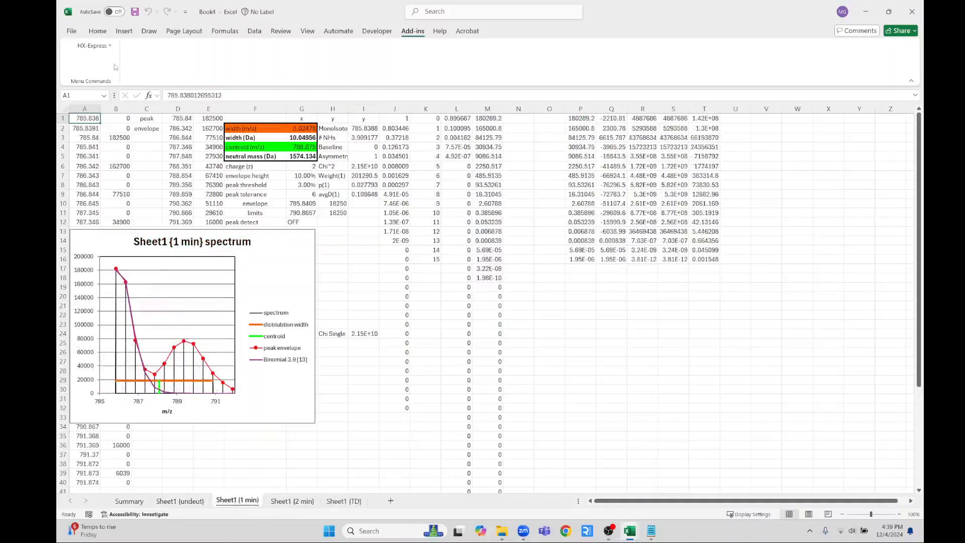
pyautogui.click(93, 46)
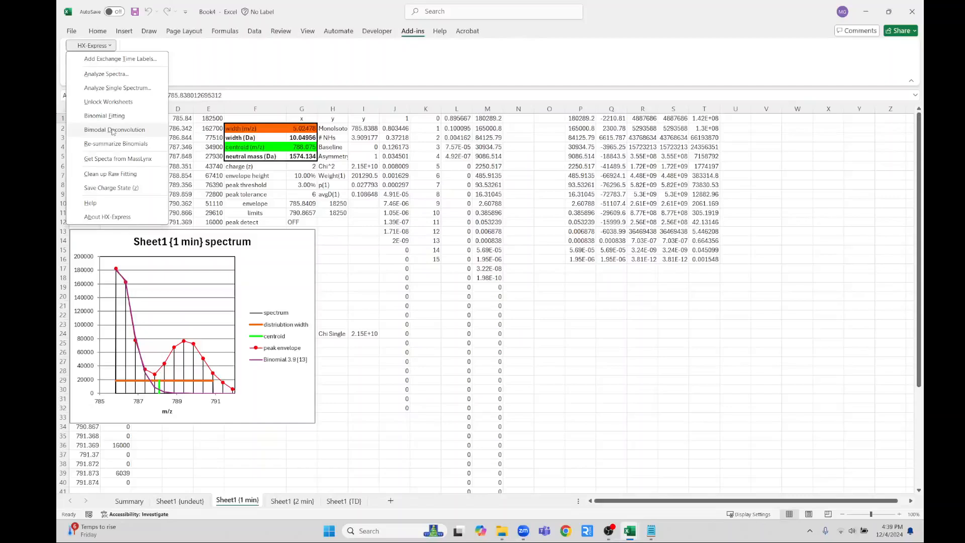
pyautogui.click(113, 131)
pyautogui.click(432, 159)
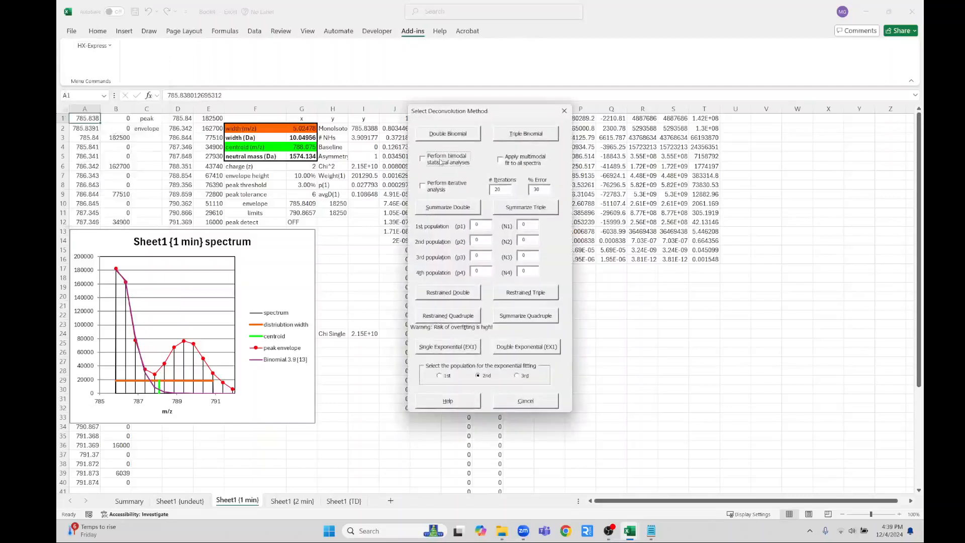
pyautogui.click(443, 137)
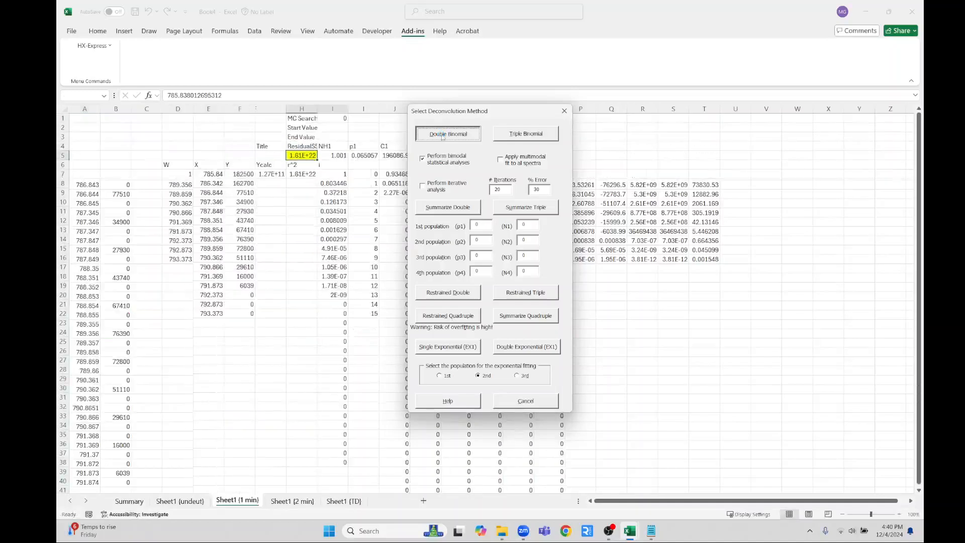
pyautogui.click(443, 136)
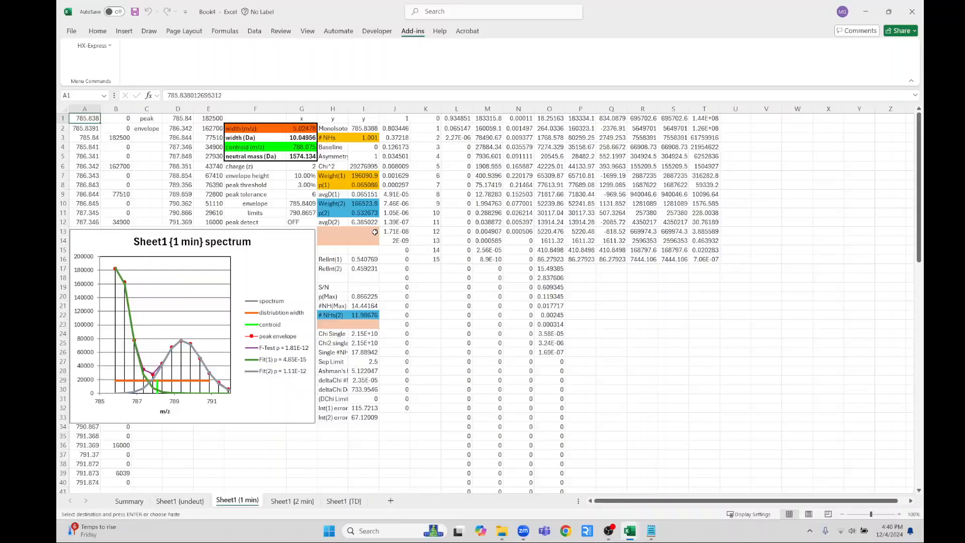
pyautogui.click(91, 46)
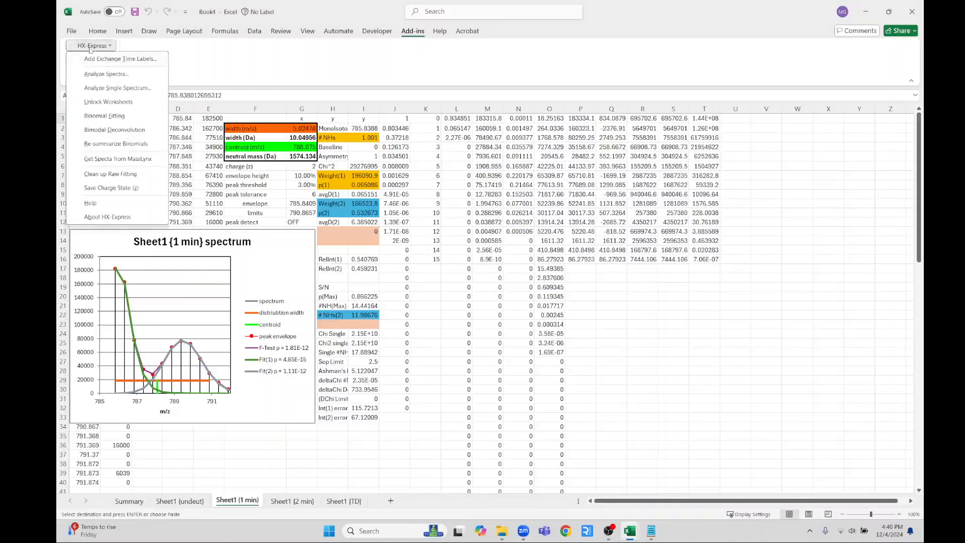
pyautogui.click(106, 74)
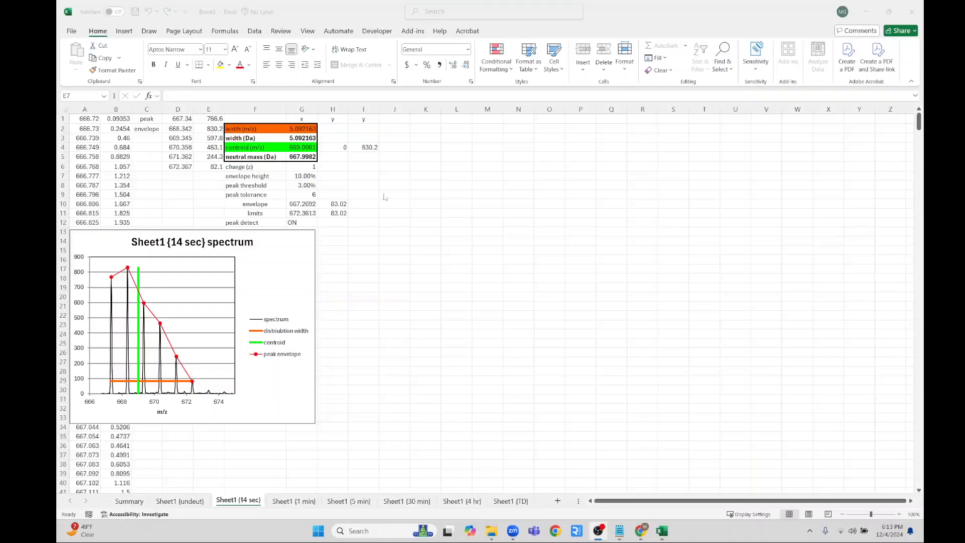
pyautogui.click(401, 182)
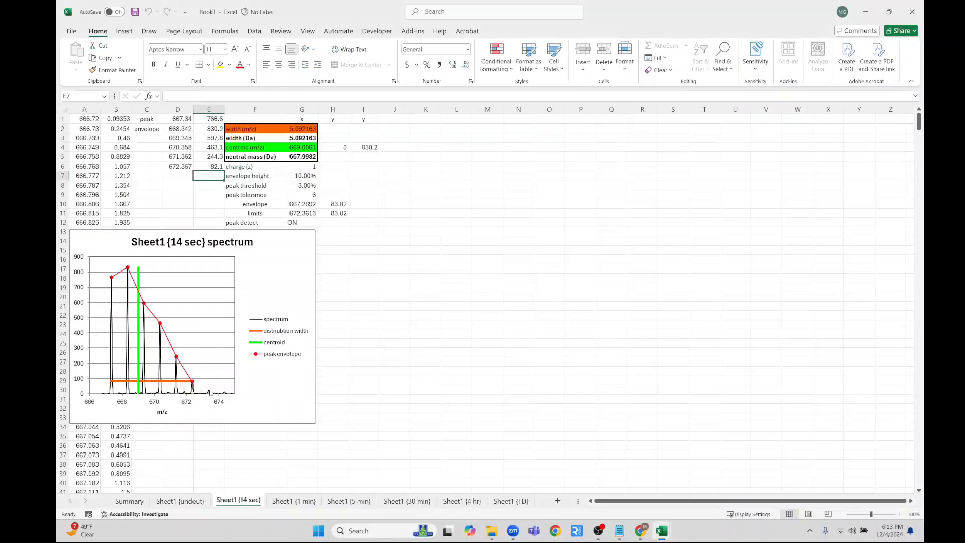
# Step: Try to extend the peak envelope m/z values from D5:D6 into D7 on the 14 sec sheet and dismiss the alert
pyautogui.moveTo(210, 393)
pyautogui.moveTo(186, 121); pyautogui.dragTo(214, 171)
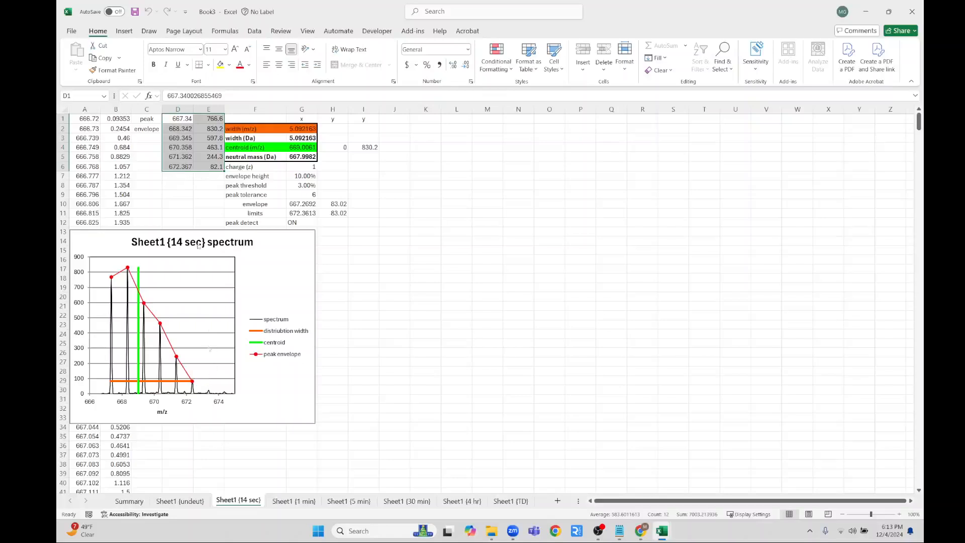
pyautogui.click(183, 157)
pyautogui.moveTo(184, 157); pyautogui.dragTo(189, 184)
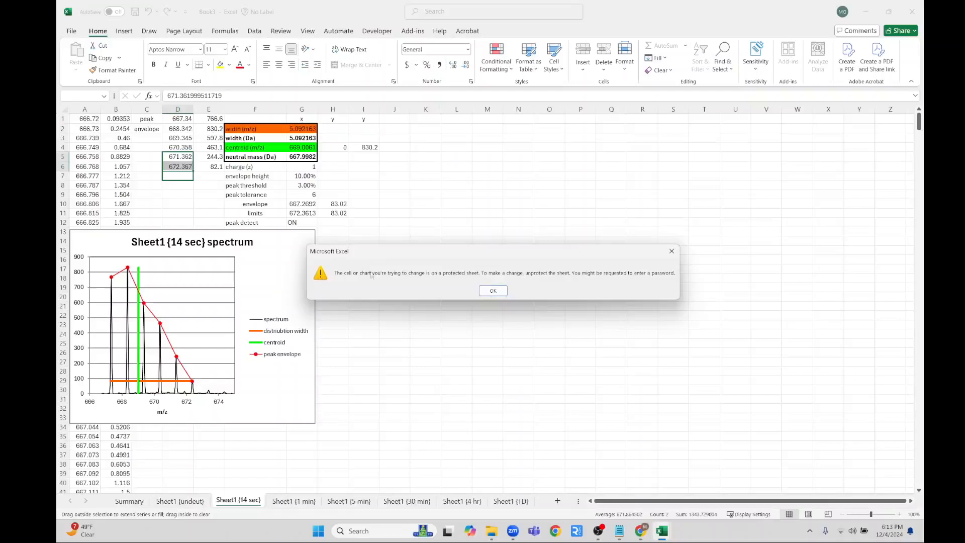
pyautogui.click(493, 291)
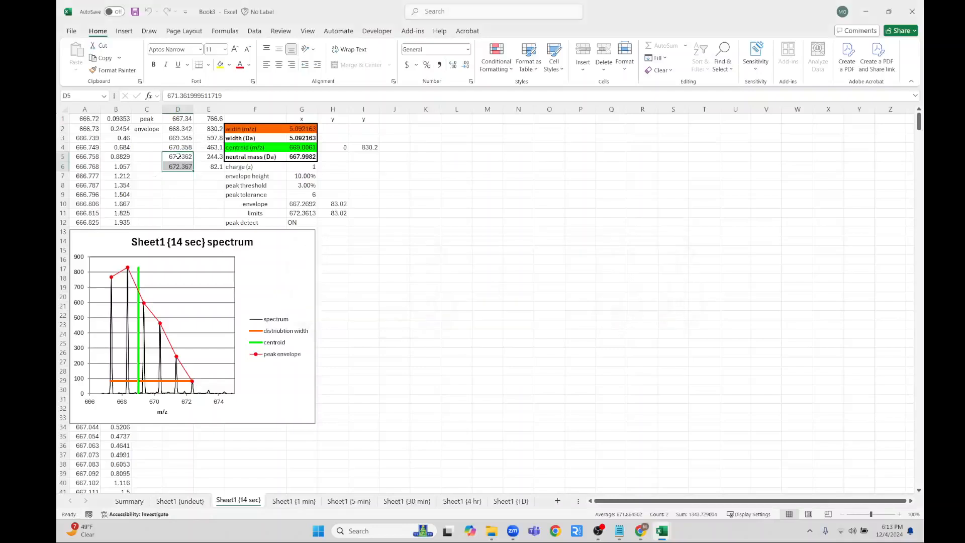
pyautogui.click(188, 194)
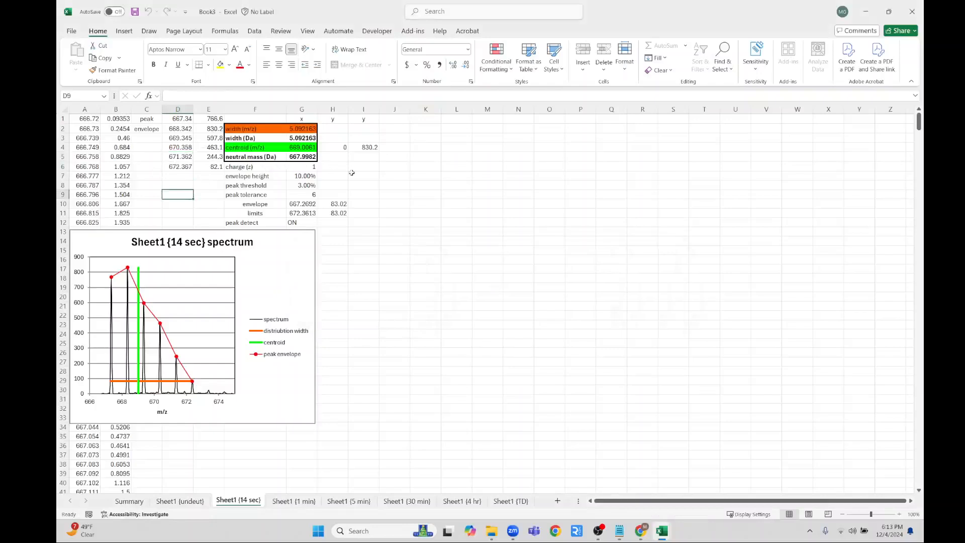
# Step: Unlock the worksheets with the HX-Express command
pyautogui.click(413, 31)
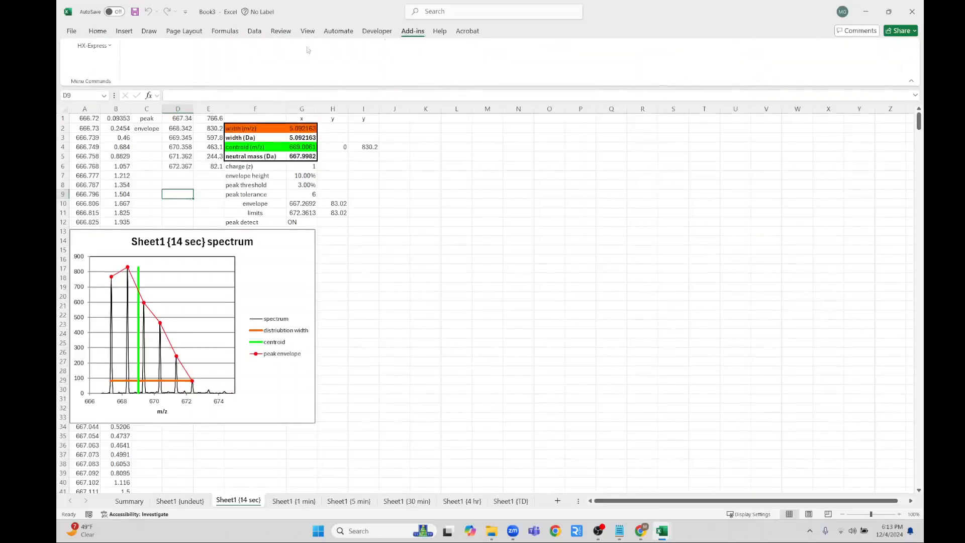
pyautogui.click(86, 46)
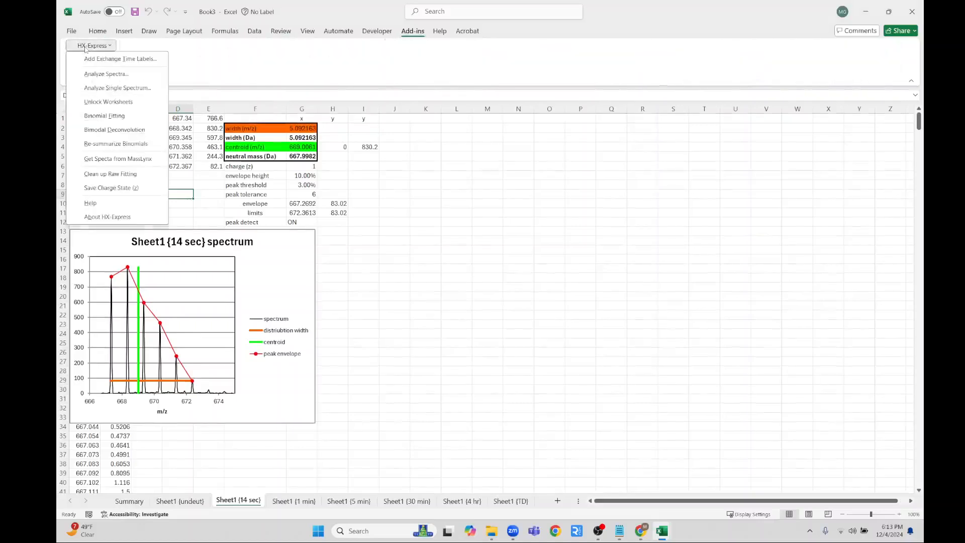
pyautogui.click(113, 103)
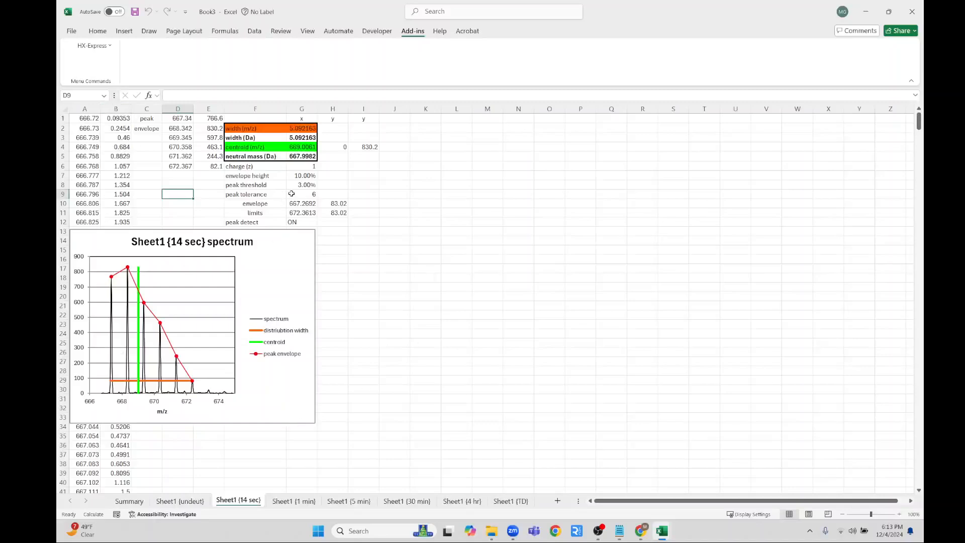
# Step: Add a seventh peak to the 14 sec envelope by filling the m/z series into D7 and entering intensity 16.49 in E7
pyautogui.moveTo(184, 157); pyautogui.dragTo(190, 177)
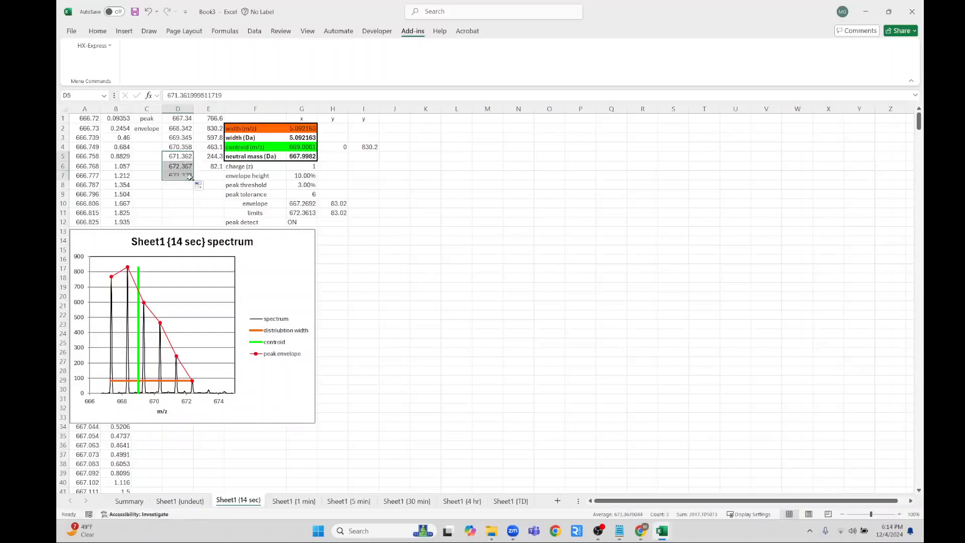
pyautogui.click(184, 176)
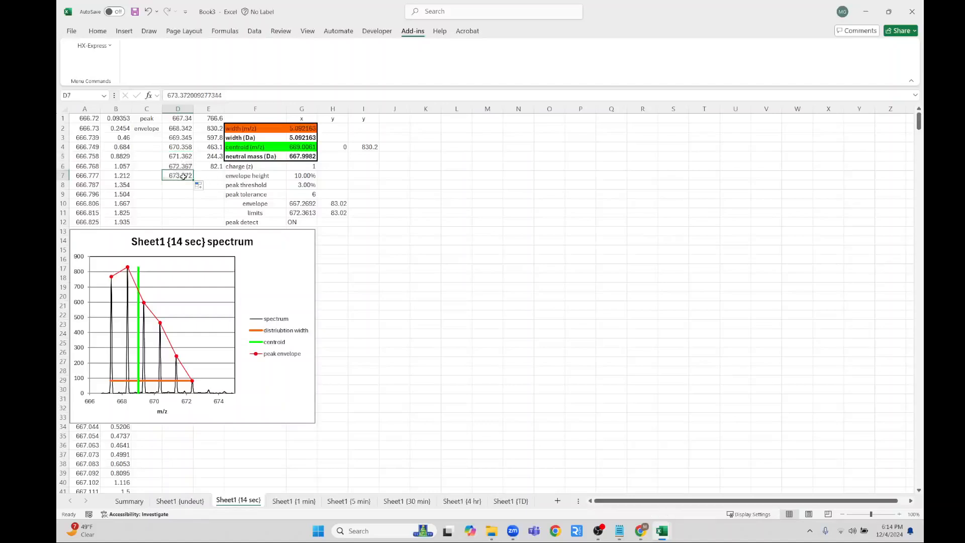
pyautogui.click(212, 174)
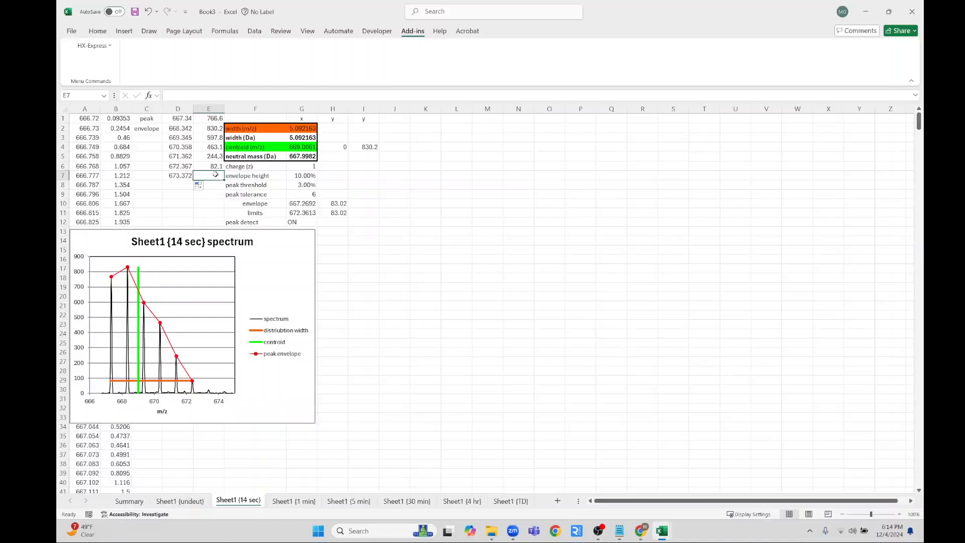
pyautogui.write('16.49')
pyautogui.press('Return')
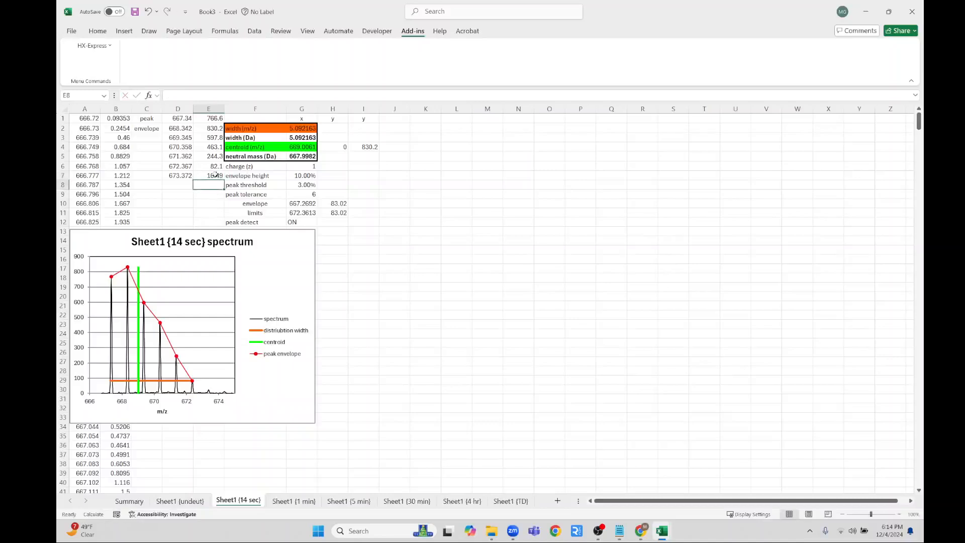
# Step: Extend the chart's peak envelope series to cover D1:D7 for m/z and E1:E7 for intensity
pyautogui.click(194, 384)
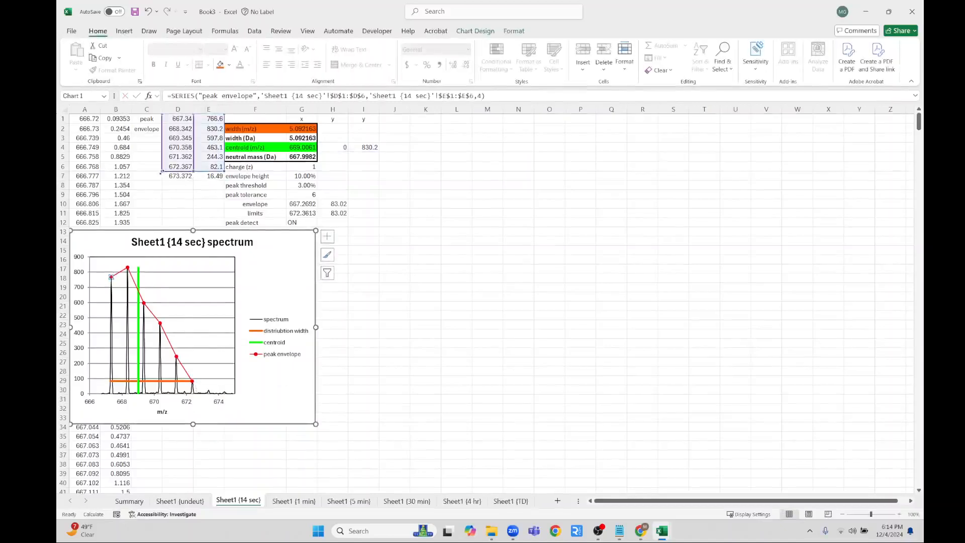
pyautogui.moveTo(159, 172); pyautogui.dragTo(162, 180)
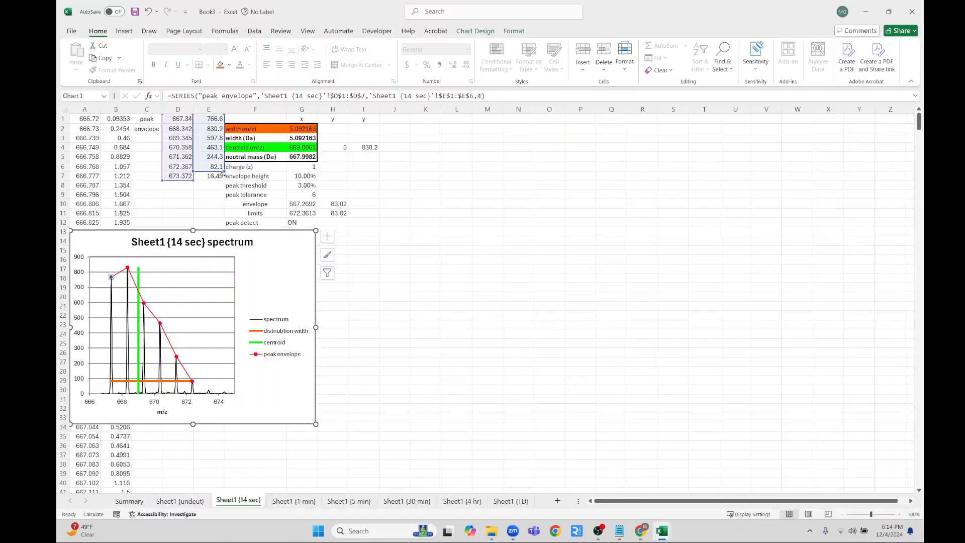
pyautogui.moveTo(224, 172); pyautogui.dragTo(224, 180)
pyautogui.click(209, 213)
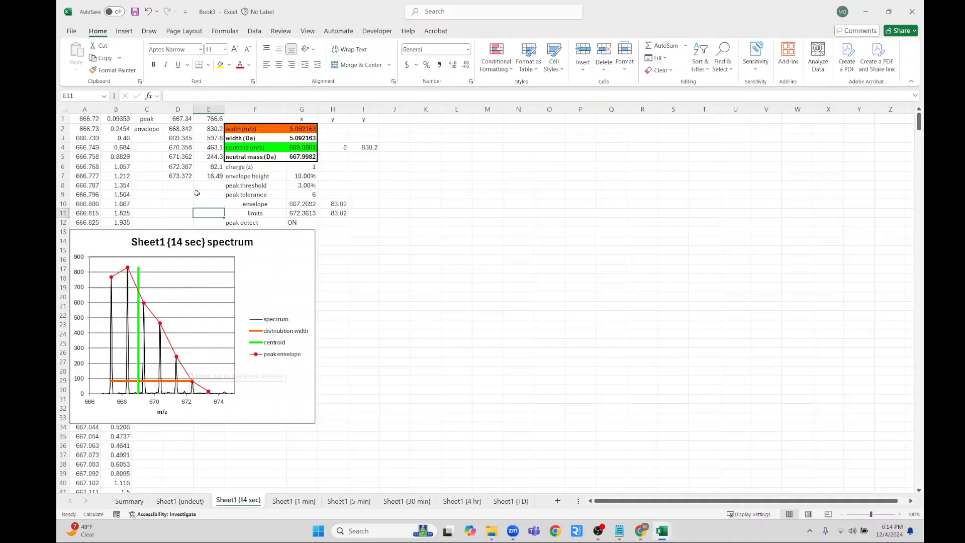
# Step: Check the 14 sec peak envelope values in D1:E7 and look over the available HX-Express commands
pyautogui.click(183, 120)
pyautogui.moveTo(183, 121); pyautogui.dragTo(200, 173)
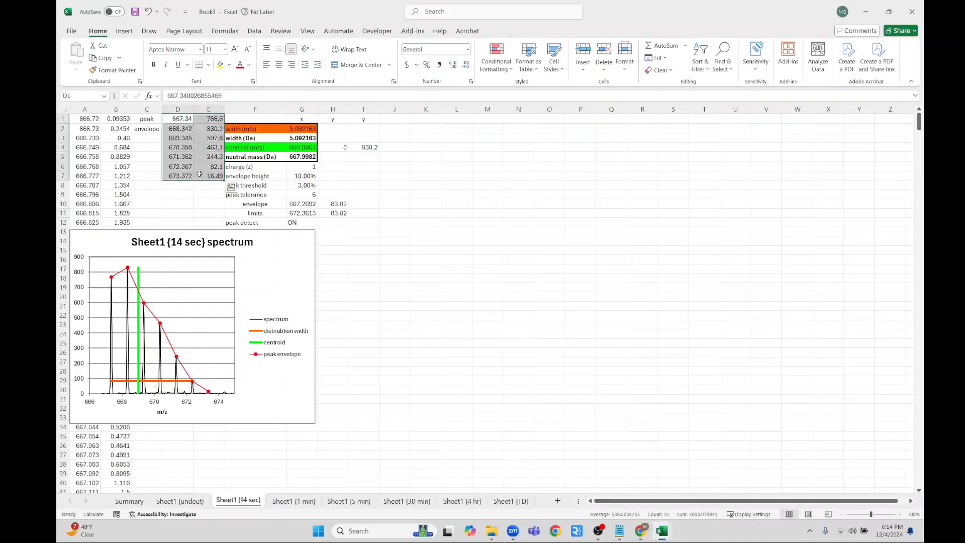
pyautogui.click(192, 136)
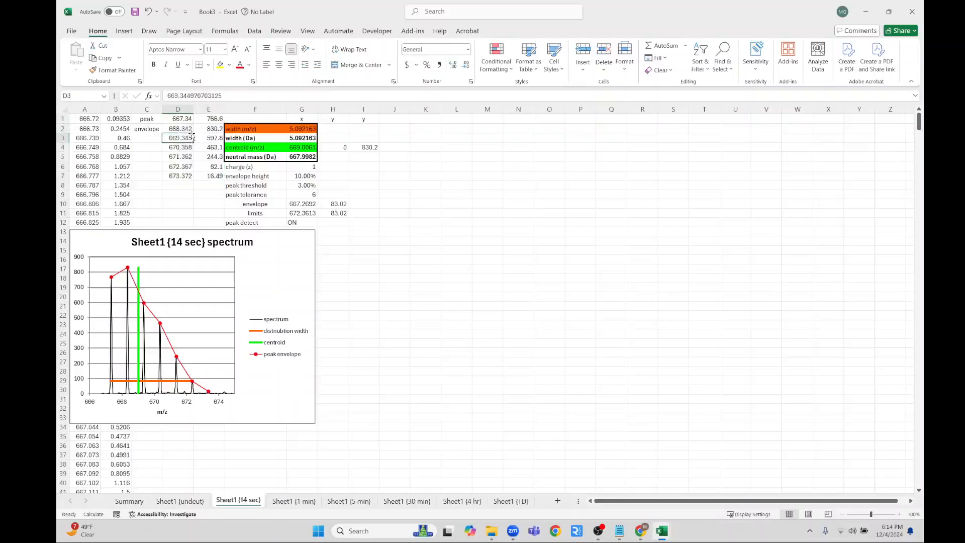
pyautogui.click(417, 32)
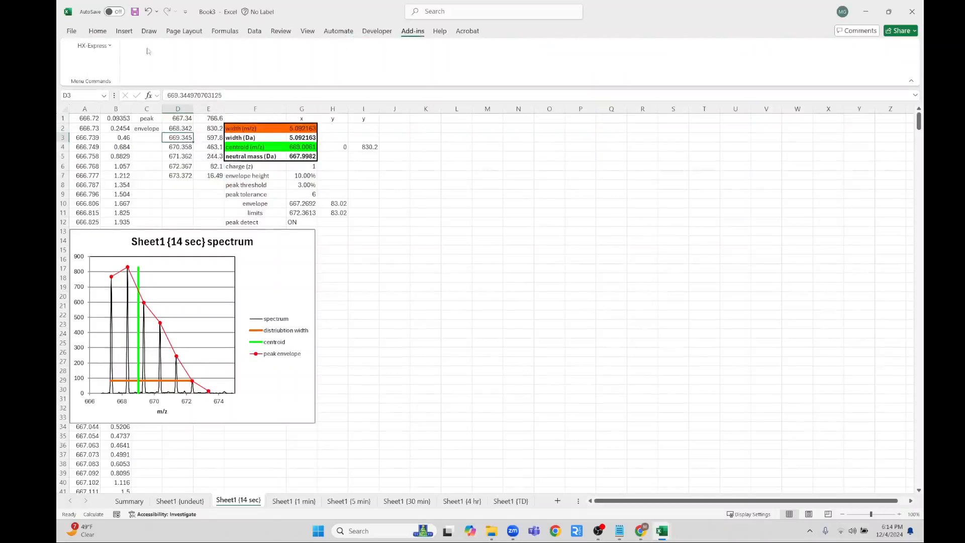
pyautogui.click(90, 46)
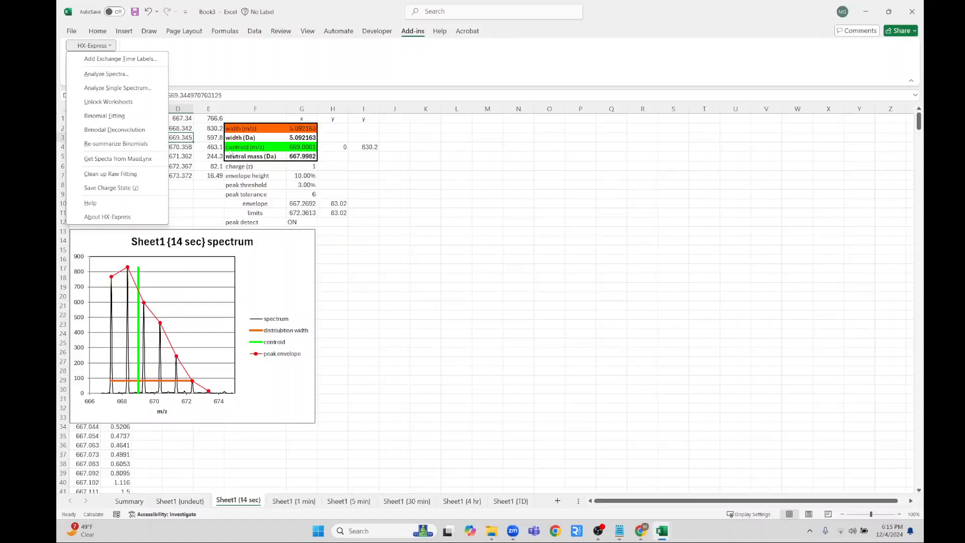
pyautogui.click(340, 200)
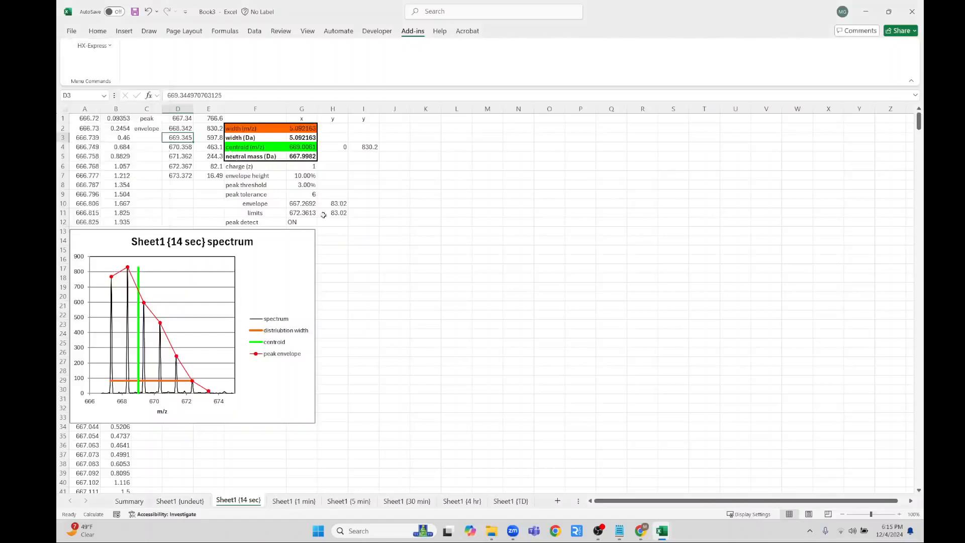
# Step: Inspect the 1 min spectrum sheet and the Summary sheet's deuterium level and peak width charts
pyautogui.click(296, 501)
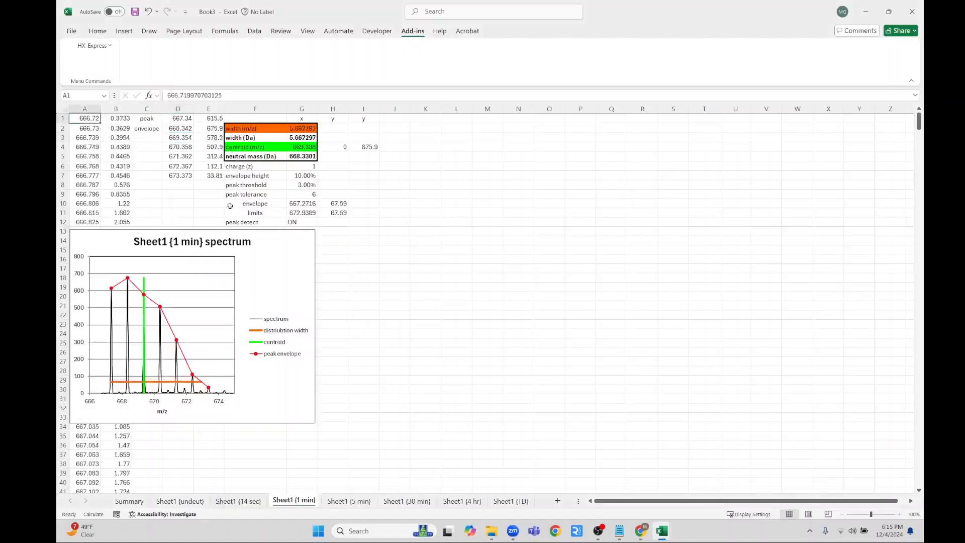
pyautogui.click(114, 46)
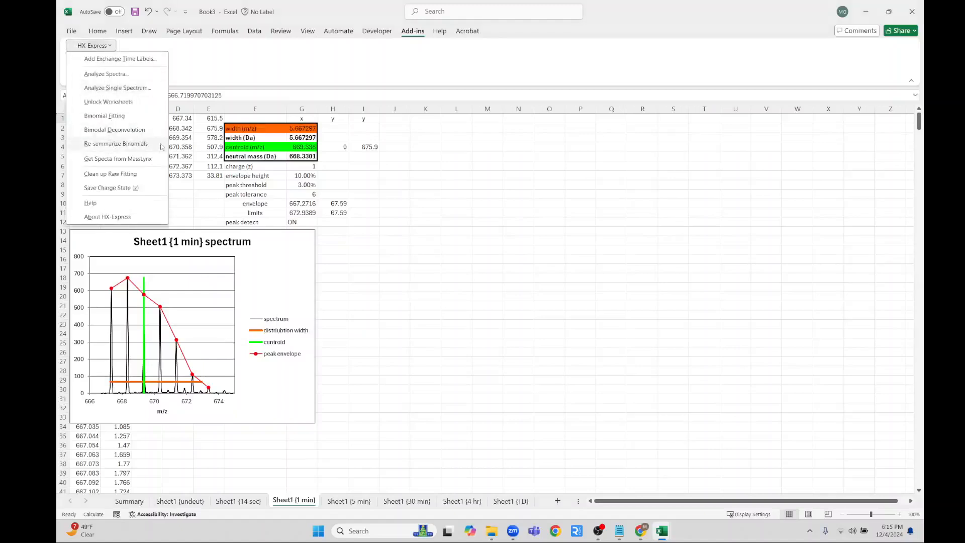
pyautogui.click(162, 146)
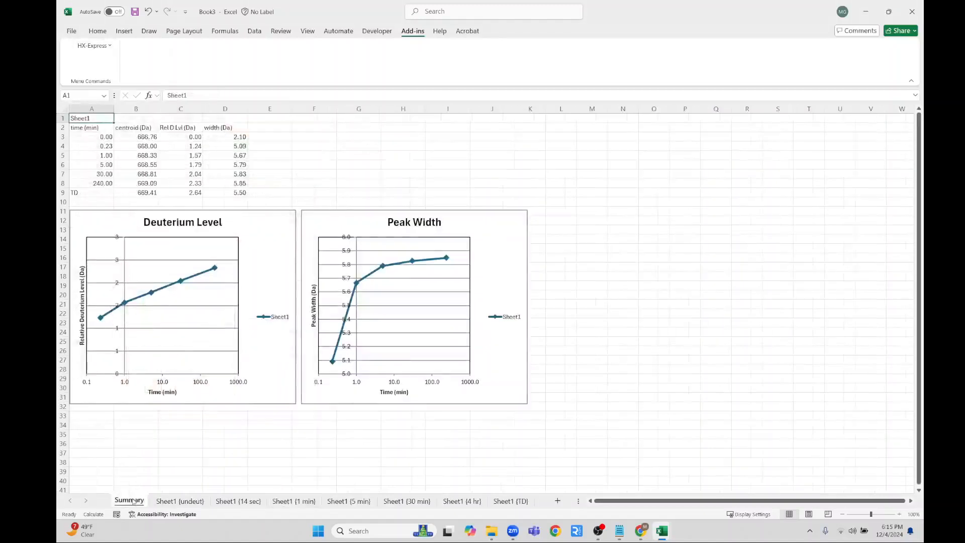
# Step: From the 5 min sheet, review the destination options for getting spectra from MassLynx, close without importing and continue past the error
pyautogui.click(348, 501)
pyautogui.click(93, 46)
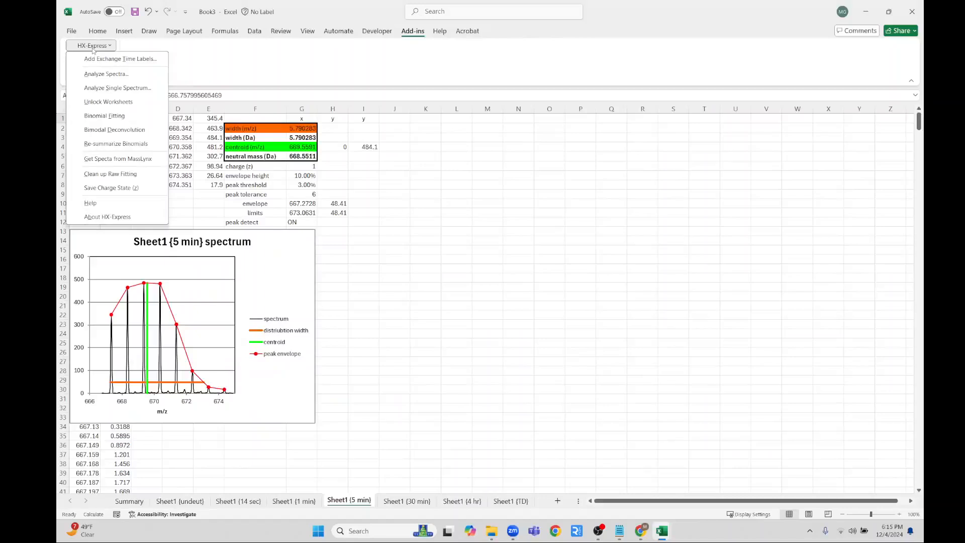
pyautogui.click(127, 163)
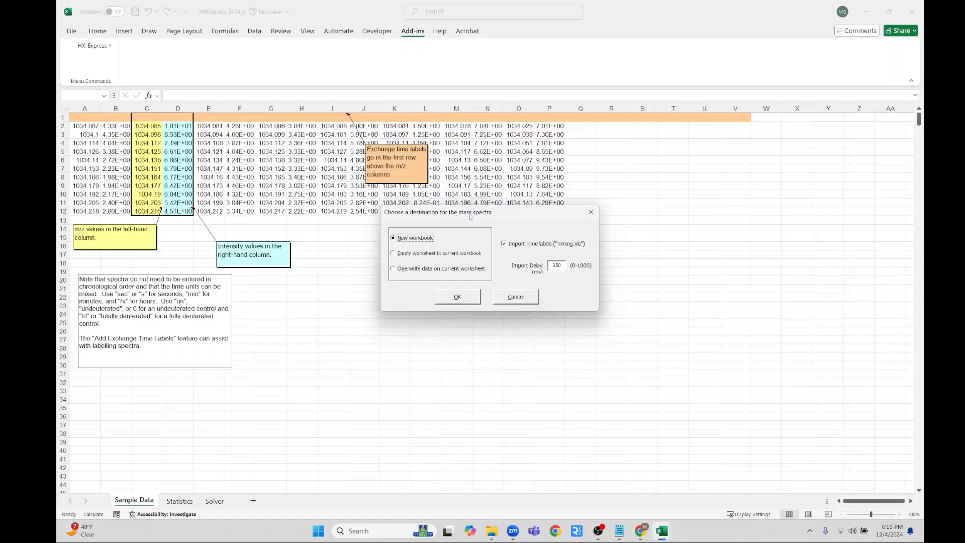
pyautogui.moveTo(470, 216); pyautogui.dragTo(465, 247)
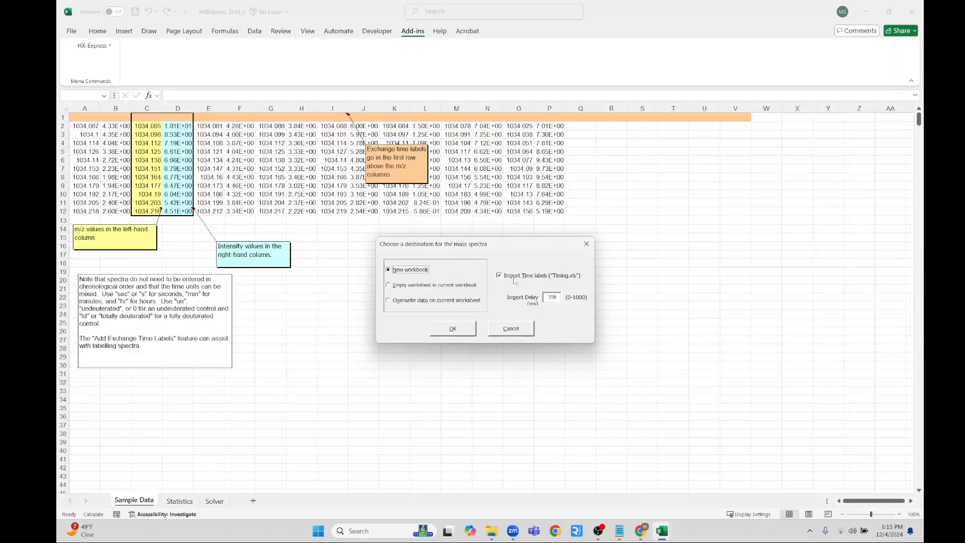
pyautogui.moveTo(488, 246); pyautogui.dragTo(453, 279)
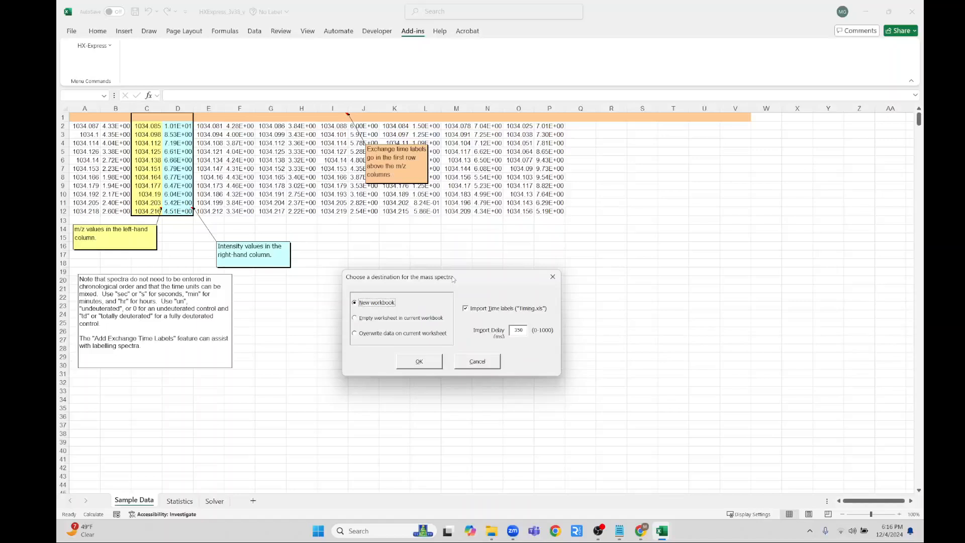
pyautogui.click(554, 278)
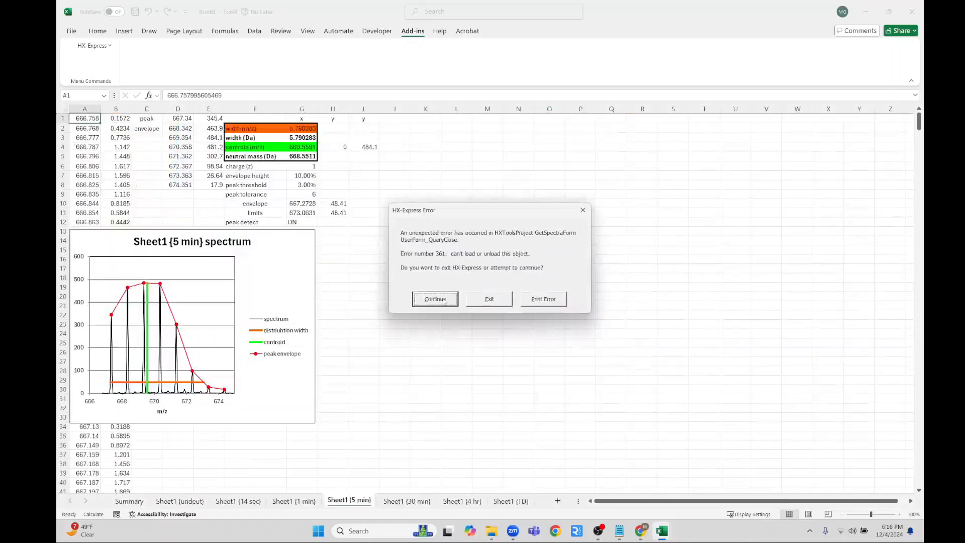
pyautogui.click(445, 300)
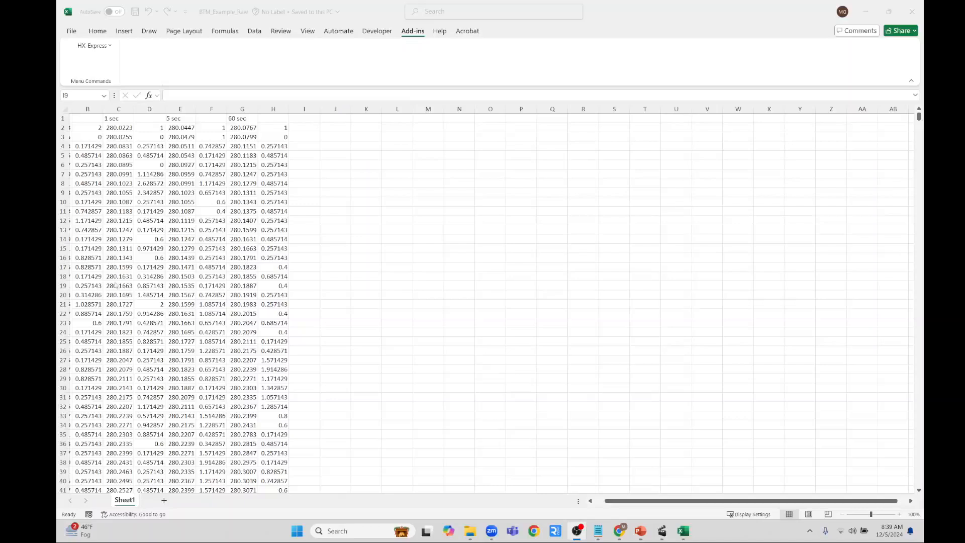
# Step: Analyze the BTM_Example_Raw spectra starting from A1, using charge state 1, 10% distribution width and isotopic peak detection
pyautogui.click(187, 188)
pyautogui.hotkey('ctrl', 'Left')
pyautogui.hotkey('ctrl', 'Left')
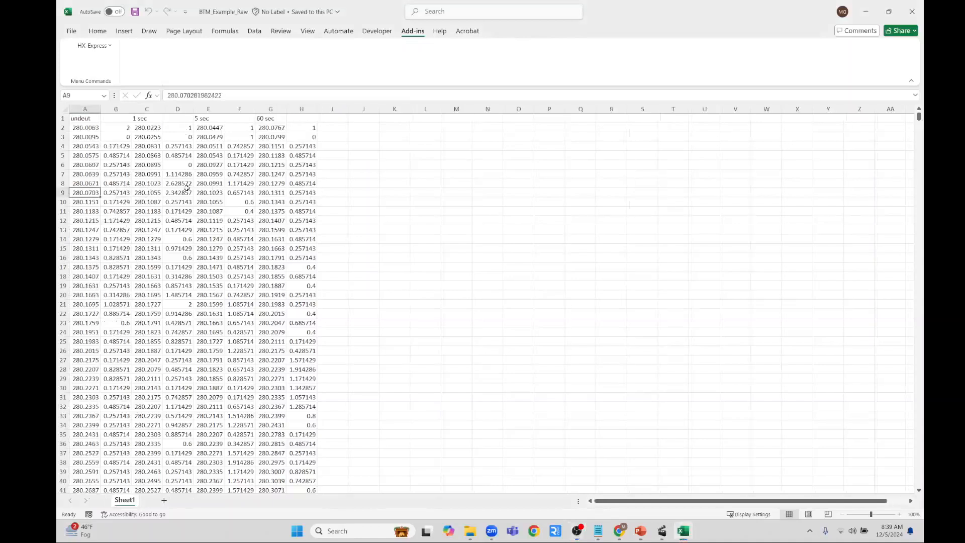
pyautogui.hotkey('ctrl', 'Up')
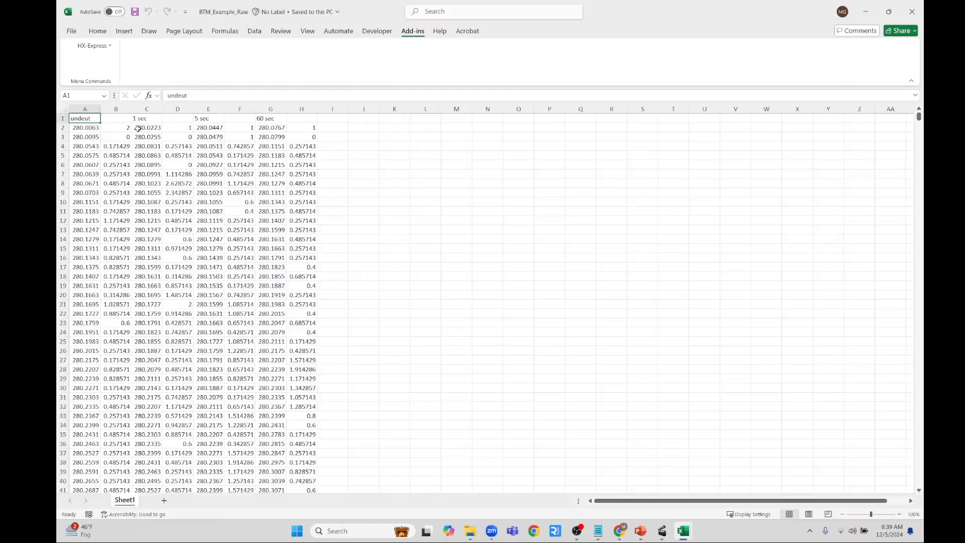
pyautogui.click(93, 46)
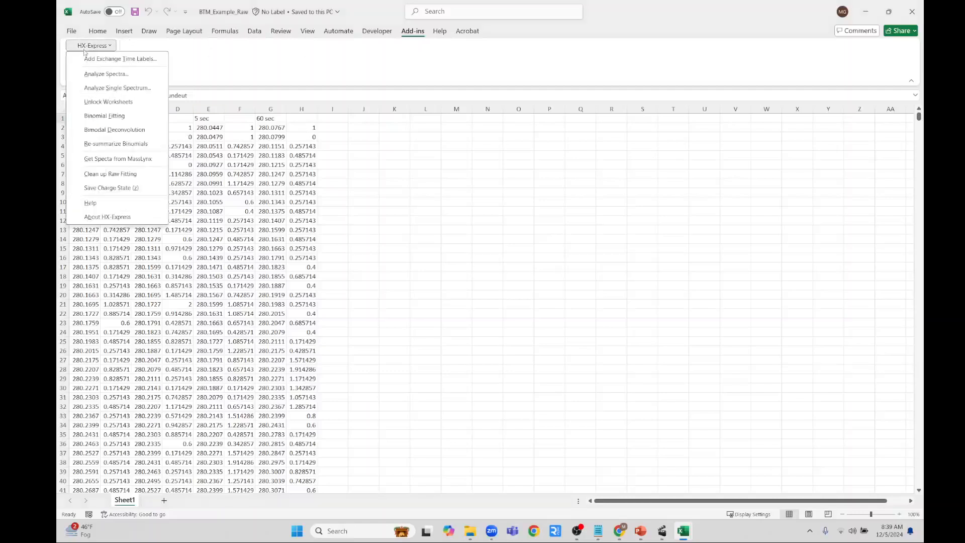
pyautogui.click(99, 74)
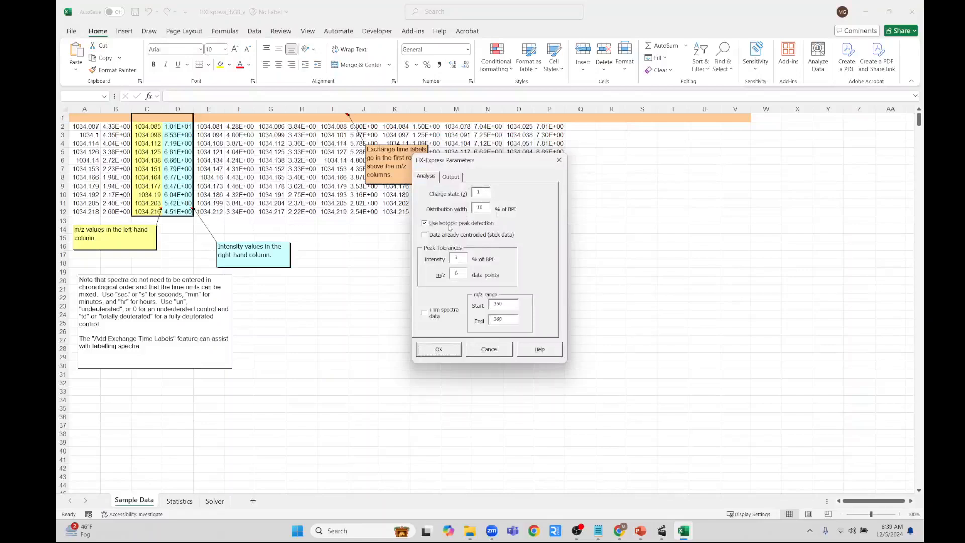
pyautogui.click(440, 350)
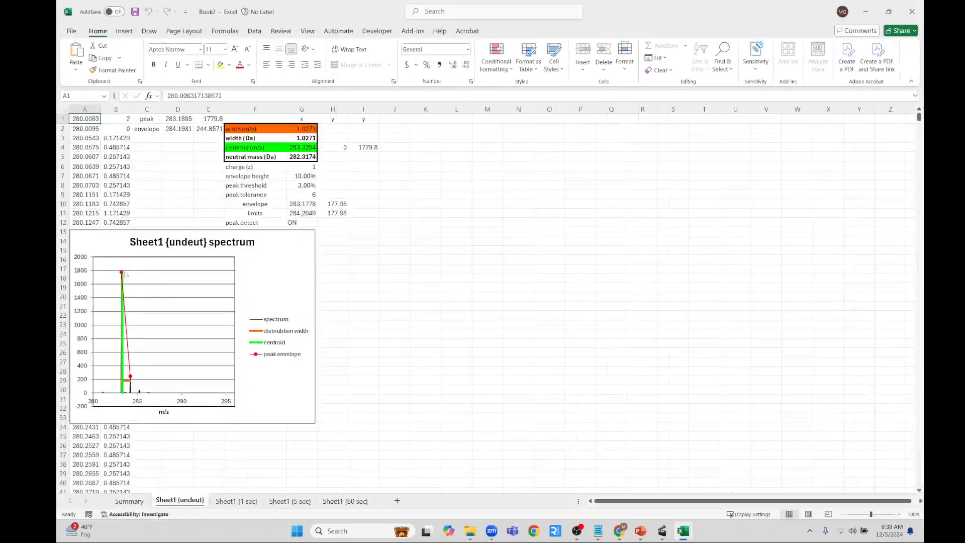
# Step: Review the 1 sec, 5 sec and 60 sec spectrum sheets, and return to the Summary sheet
pyautogui.click(241, 501)
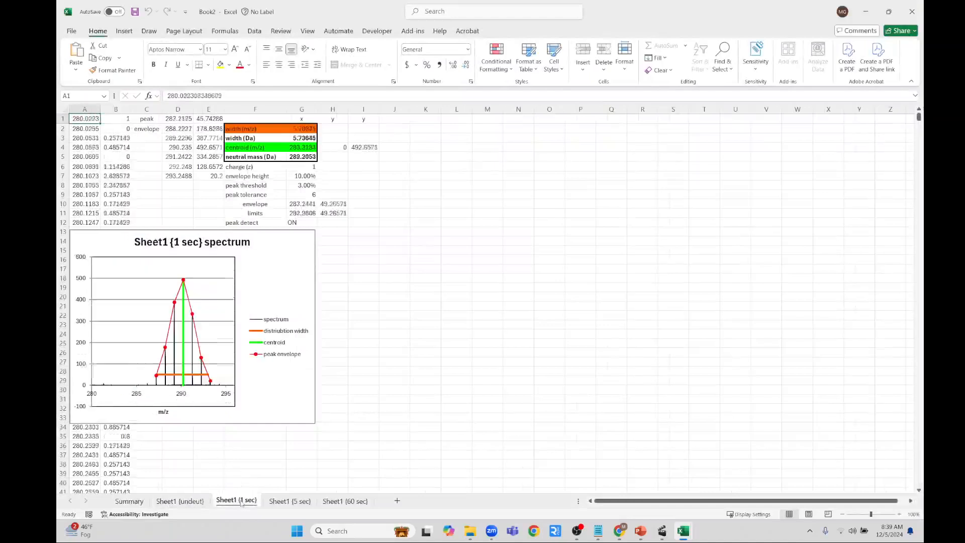
pyautogui.click(293, 502)
pyautogui.click(332, 501)
pyautogui.hotkey('ctrl', 'pageup')
pyautogui.hotkey('ctrl', 'pageup')
pyautogui.hotkey('ctrl', 'pageup')
pyautogui.hotkey('ctrl', 'pageup')
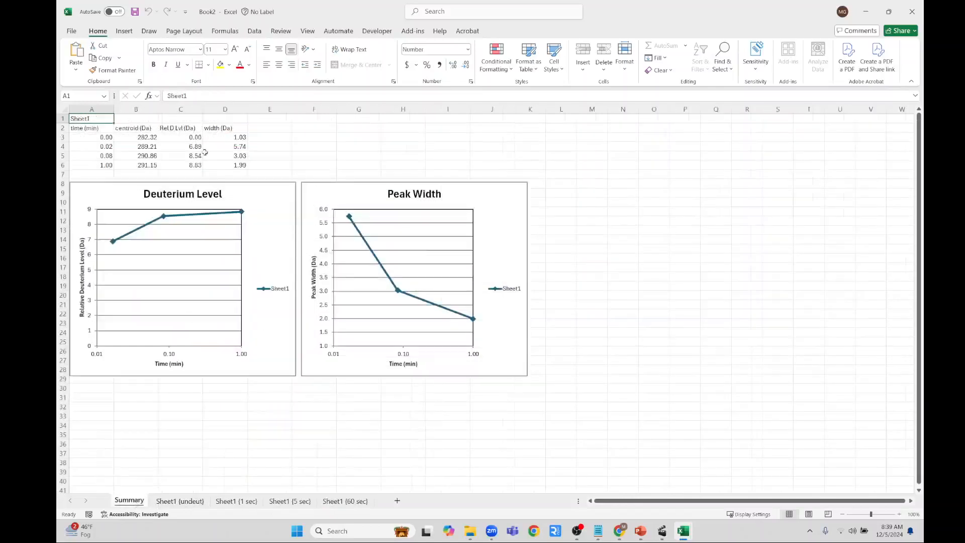
pyautogui.scroll(3, 259, 162)
# Step: Set up Binomial Fitting with 6 amides, optimized fits, the undeuterated envelope calculated from sequence, and a dash as the peptide sequence
pyautogui.click(413, 31)
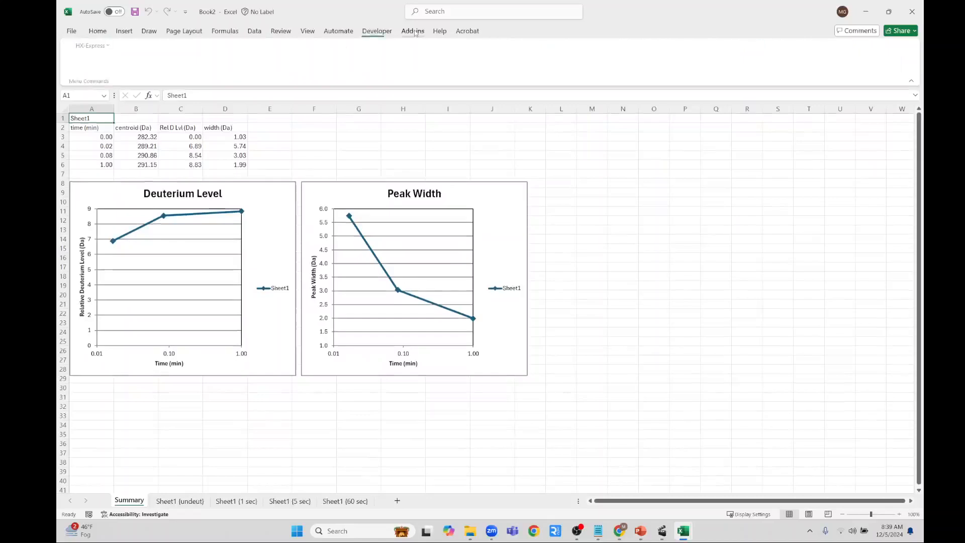
pyautogui.click(94, 46)
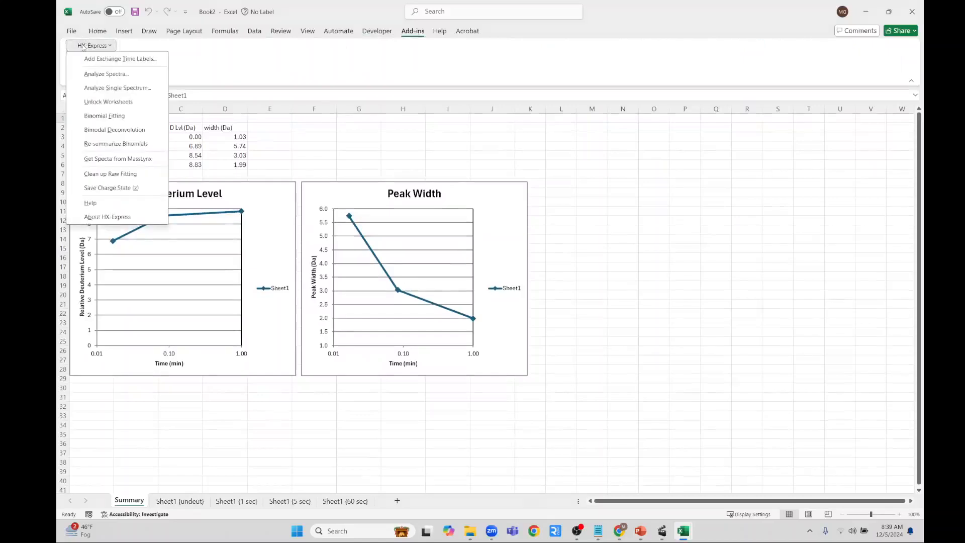
pyautogui.click(114, 115)
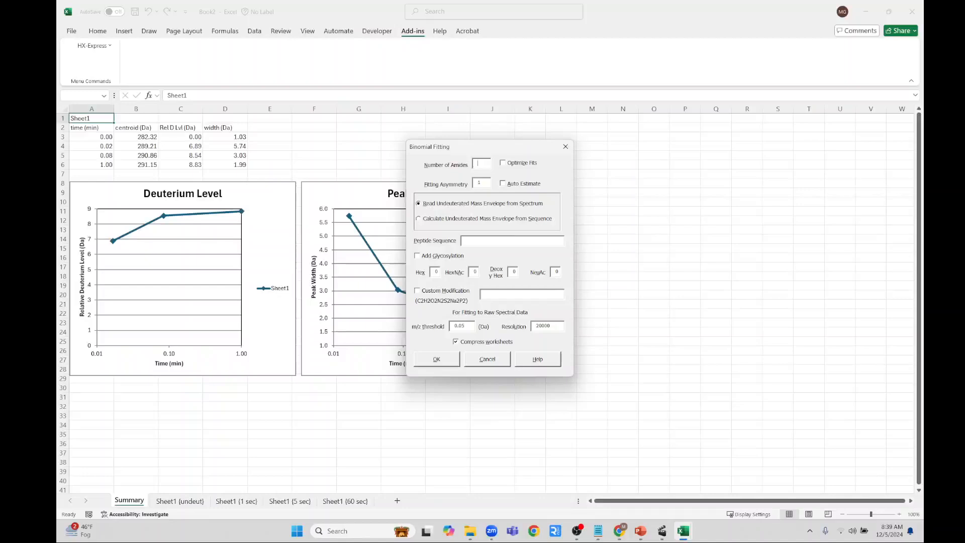
pyautogui.click(510, 166)
pyautogui.click(427, 221)
pyautogui.click(476, 240)
# Step: Add the custom modification C11H26N2O6 and run the binomial fitting
pyautogui.click(424, 291)
pyautogui.hotkey('alt', 'Tab')
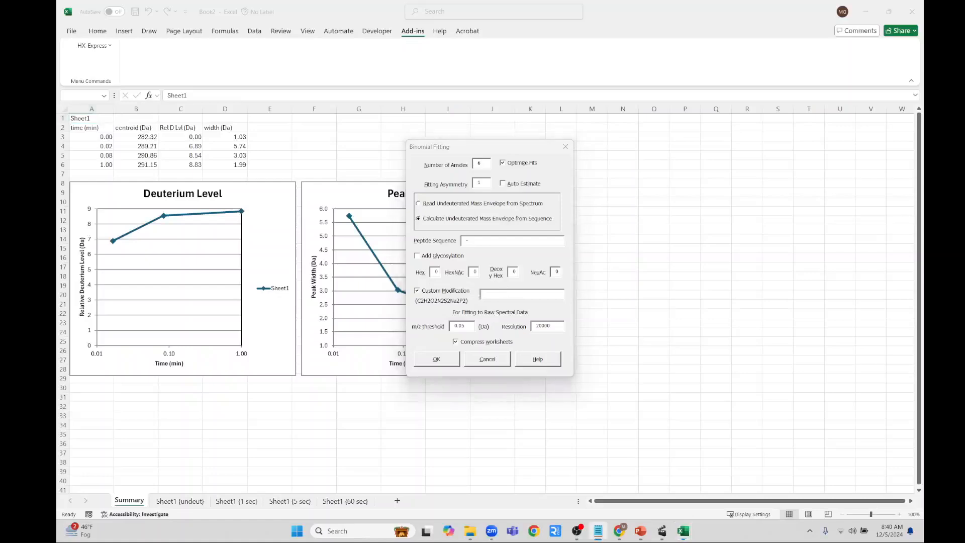
pyautogui.hotkey('alt', 'Tab')
pyautogui.write('C11H26N2O6')
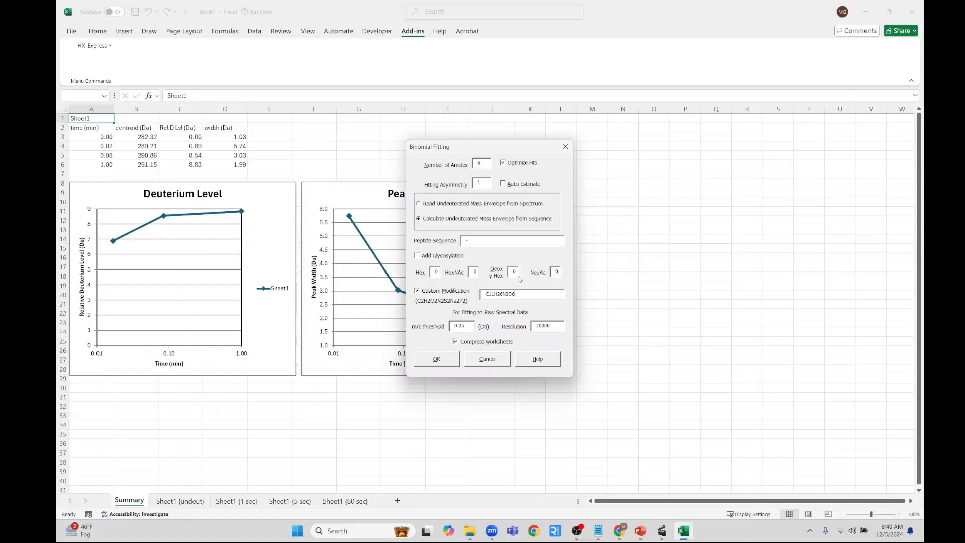
pyautogui.moveTo(517, 294); pyautogui.dragTo(466, 295)
pyautogui.click(523, 297)
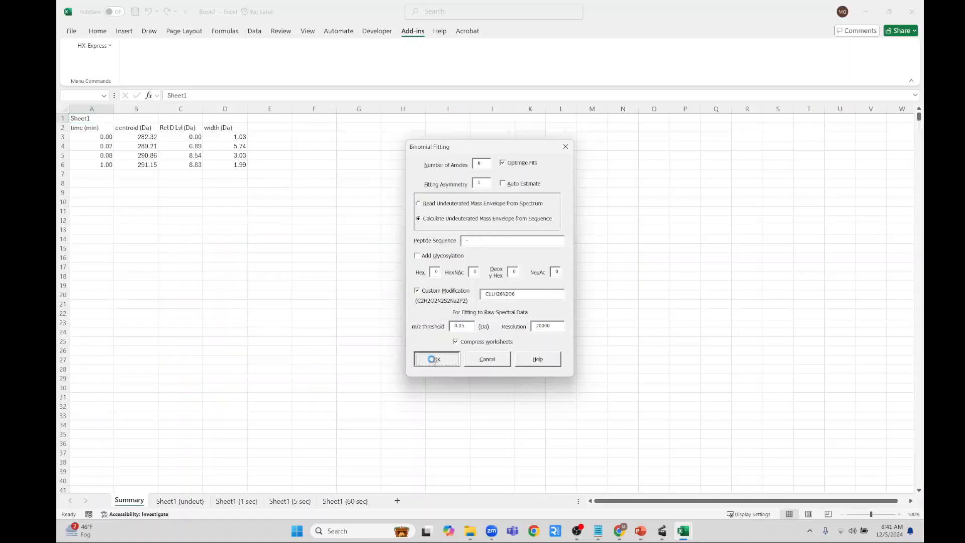
pyautogui.click(431, 359)
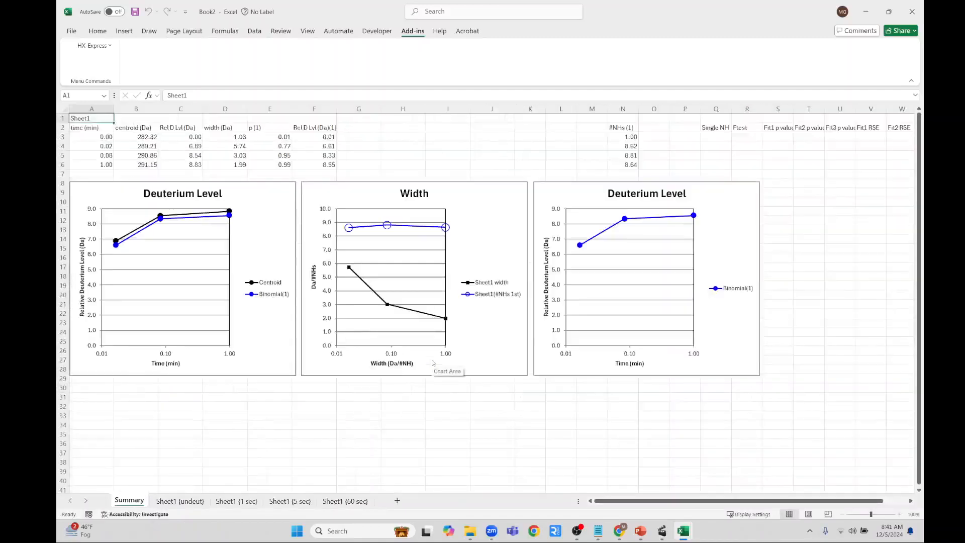
# Step: Review the binomial fits on the undeut, 1 sec, 5 sec and 60 sec sheets, including the monoisotopic mass in I2 of the undeut sheet
pyautogui.click(180, 501)
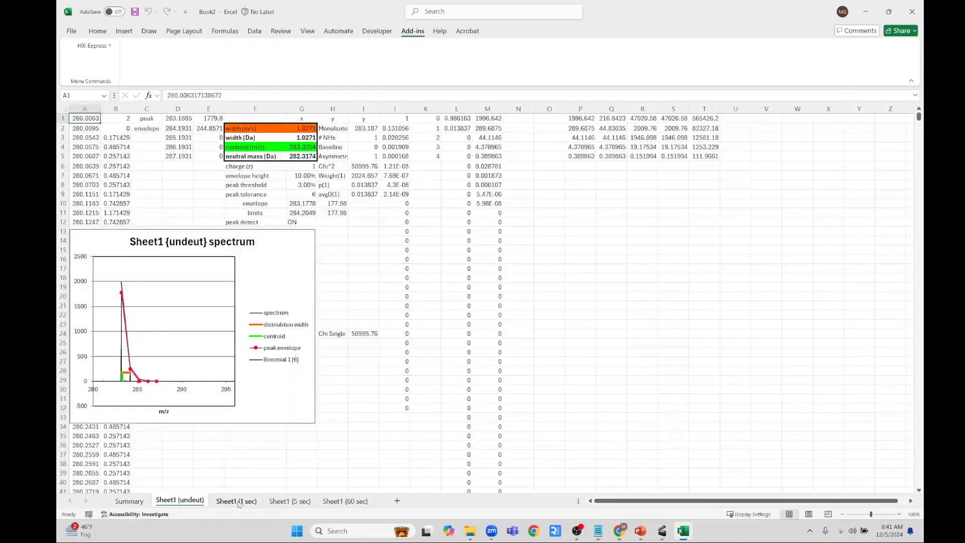
pyautogui.click(366, 129)
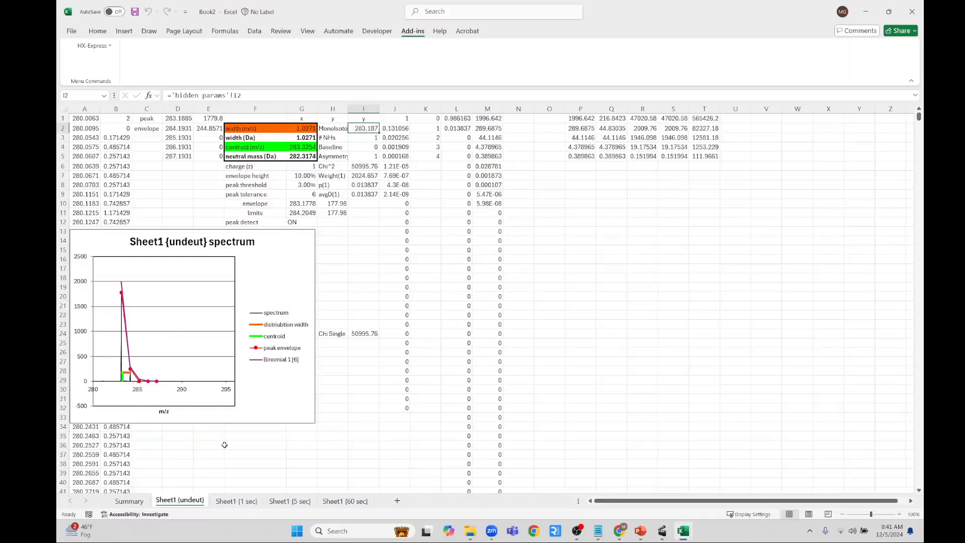
pyautogui.click(236, 502)
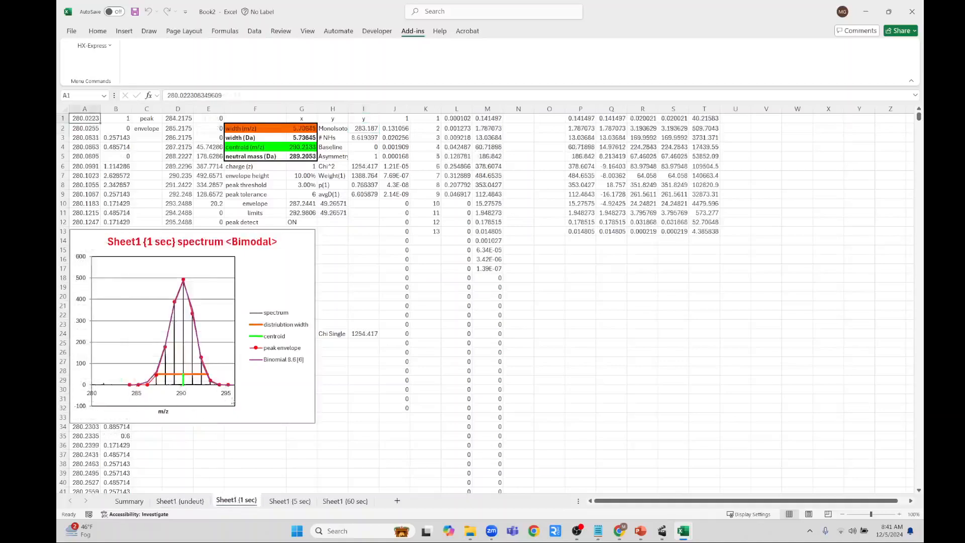
pyautogui.click(290, 502)
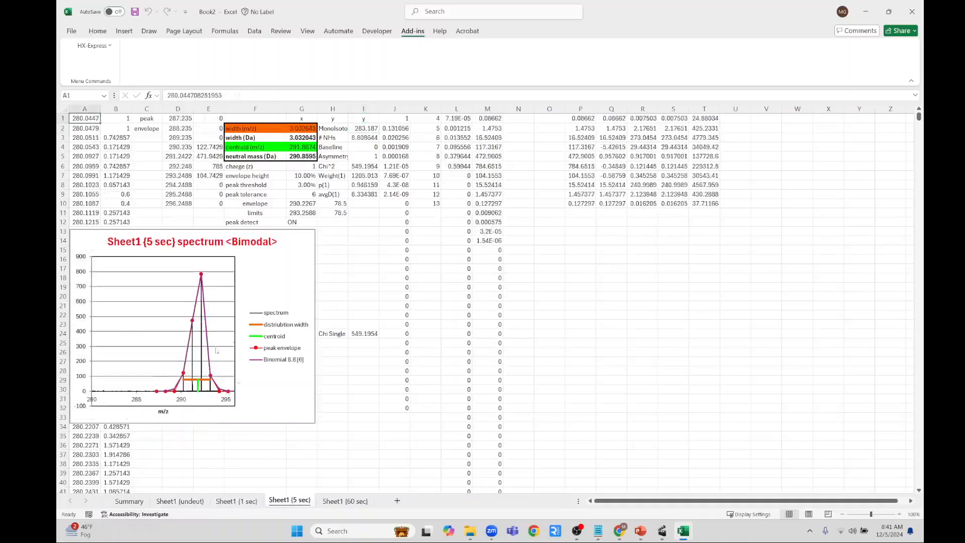
pyautogui.click(334, 502)
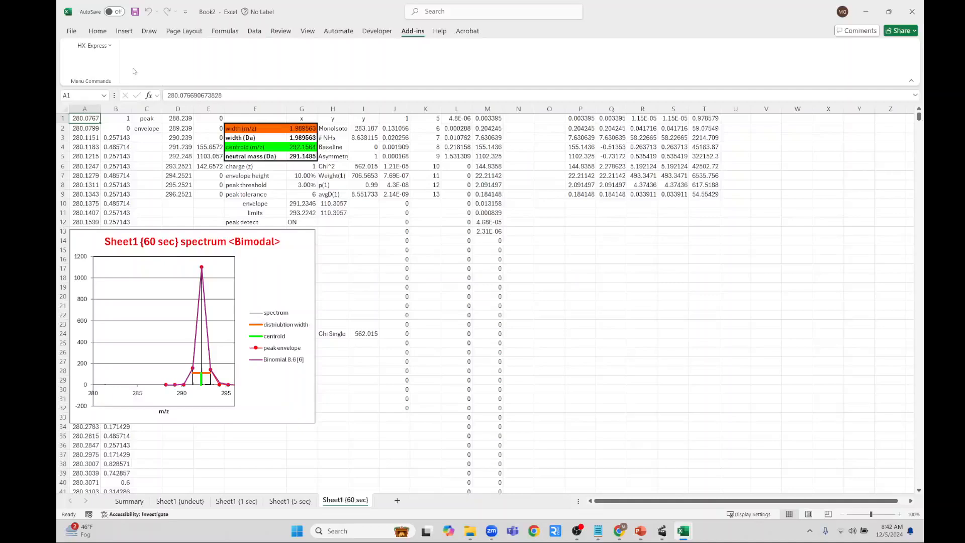
pyautogui.click(94, 46)
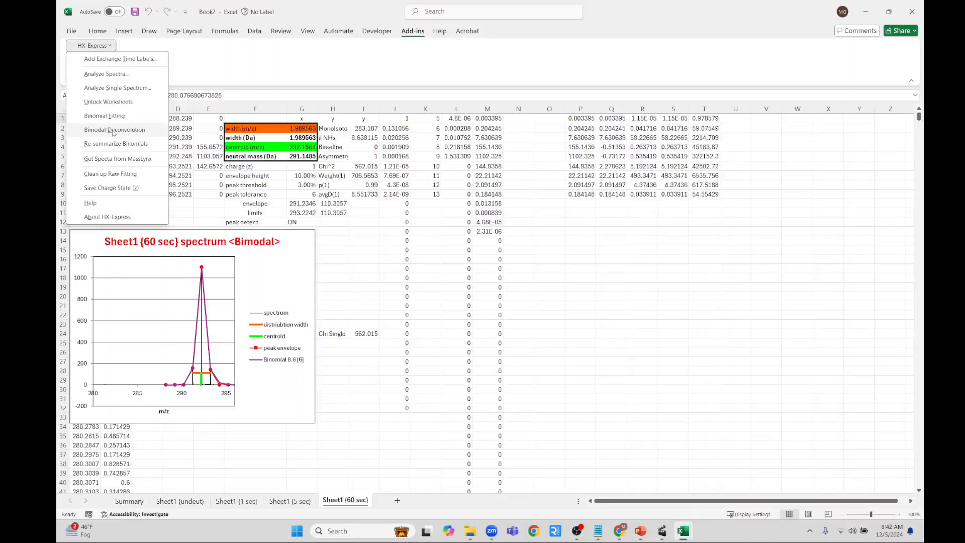
pyautogui.click(451, 140)
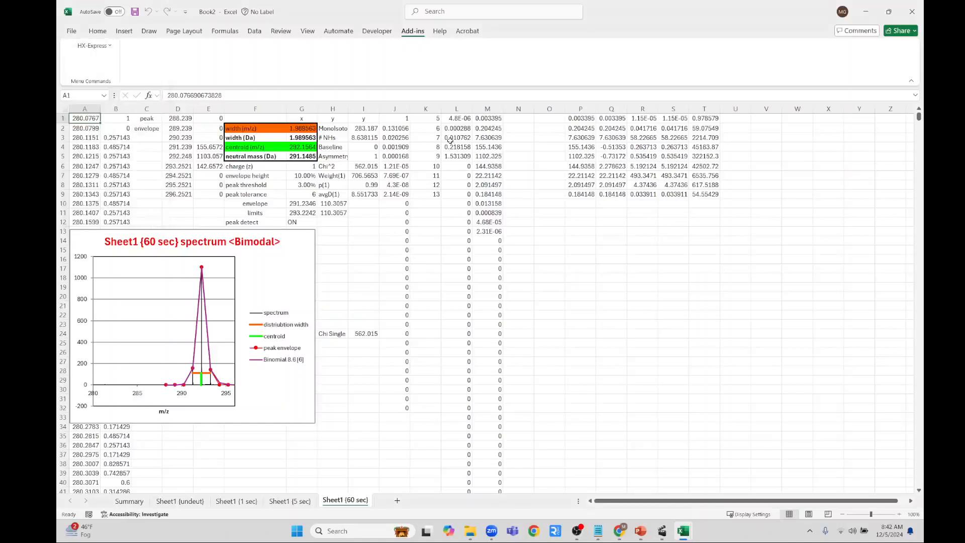